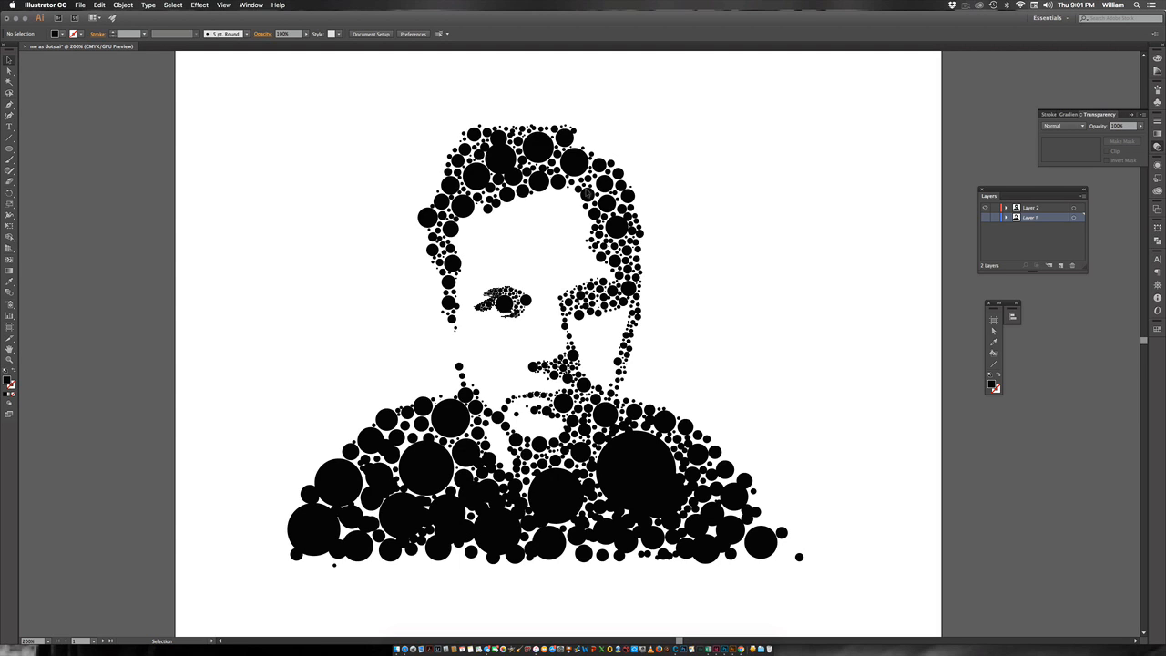
# Step: Start a new document named "exercise 2" with the A3 page size
pyautogui.click(81, 6)
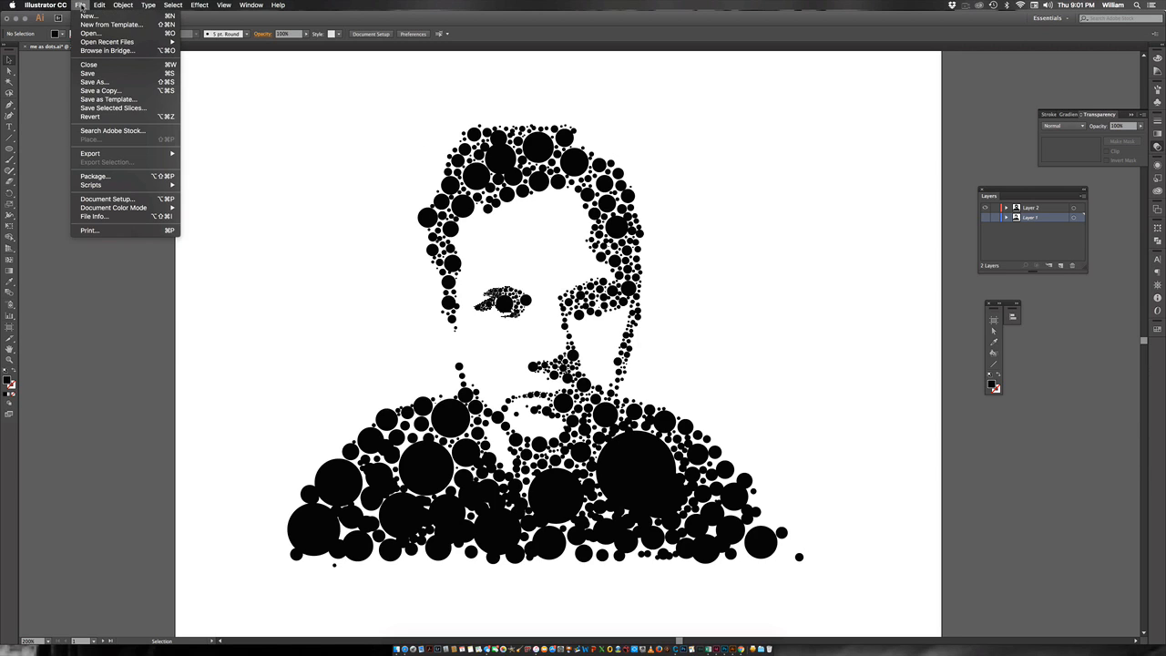
pyautogui.click(130, 17)
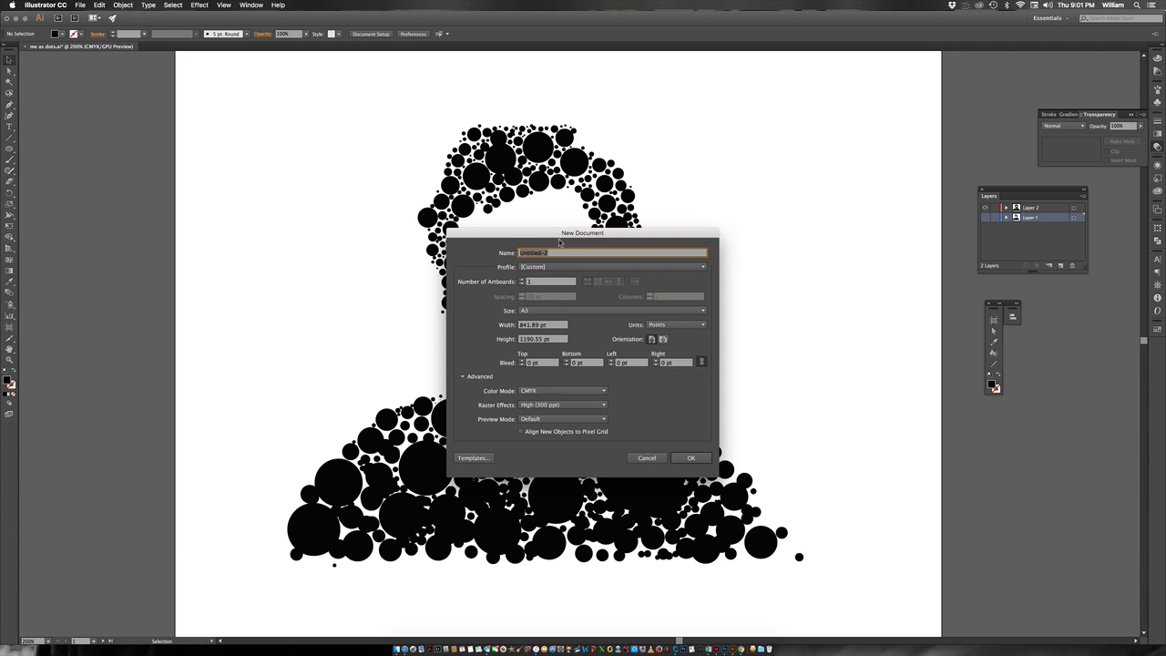
pyautogui.moveTo(545, 234); pyautogui.dragTo(546, 107)
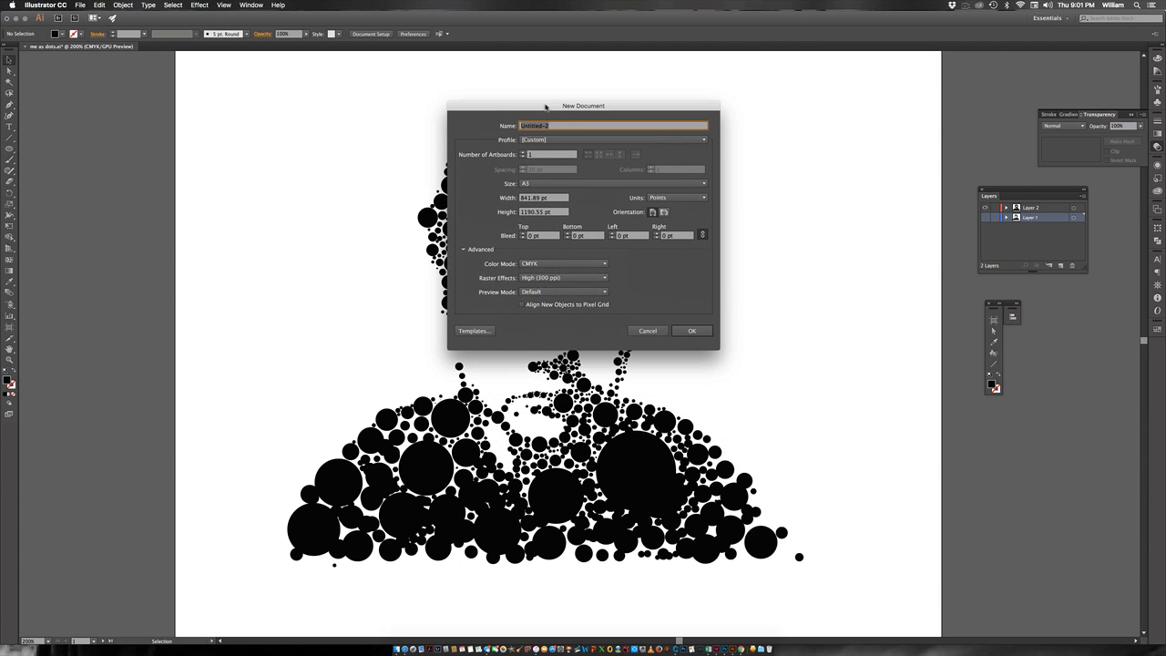
pyautogui.write('exercis')
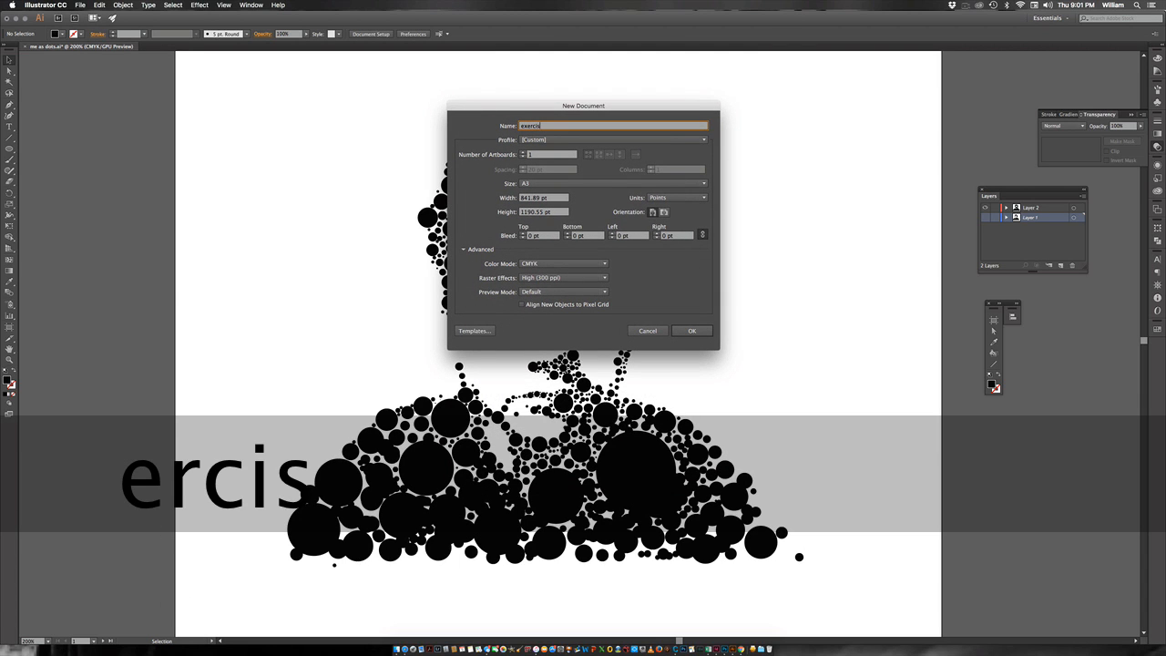
pyautogui.write('e 2')
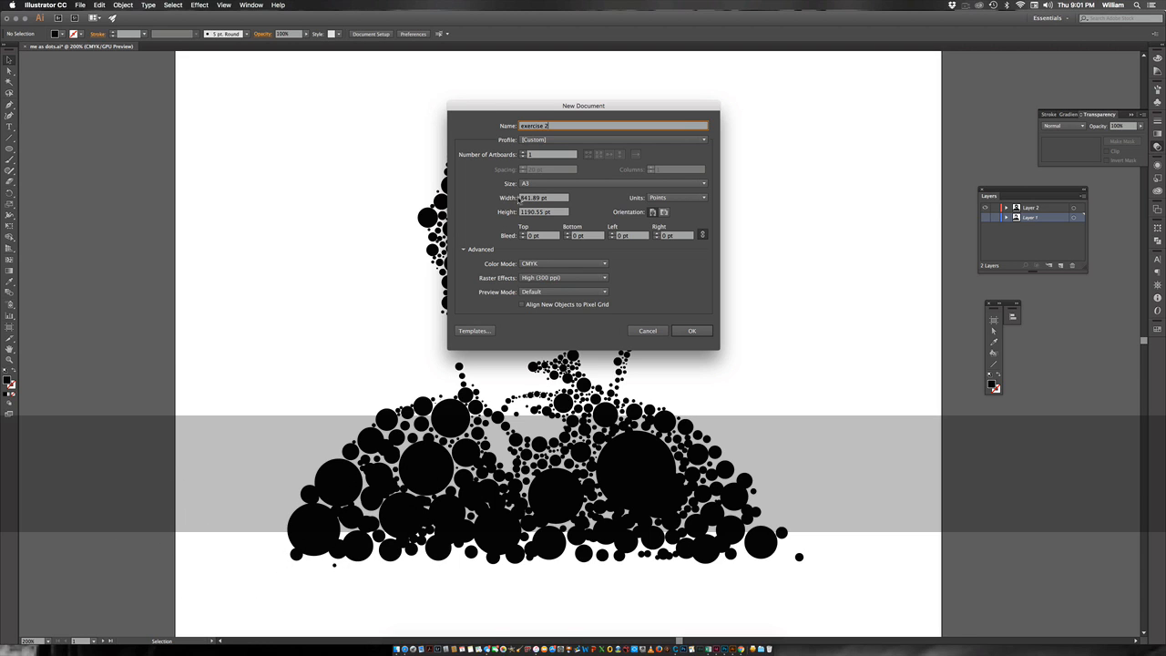
pyautogui.click(537, 183)
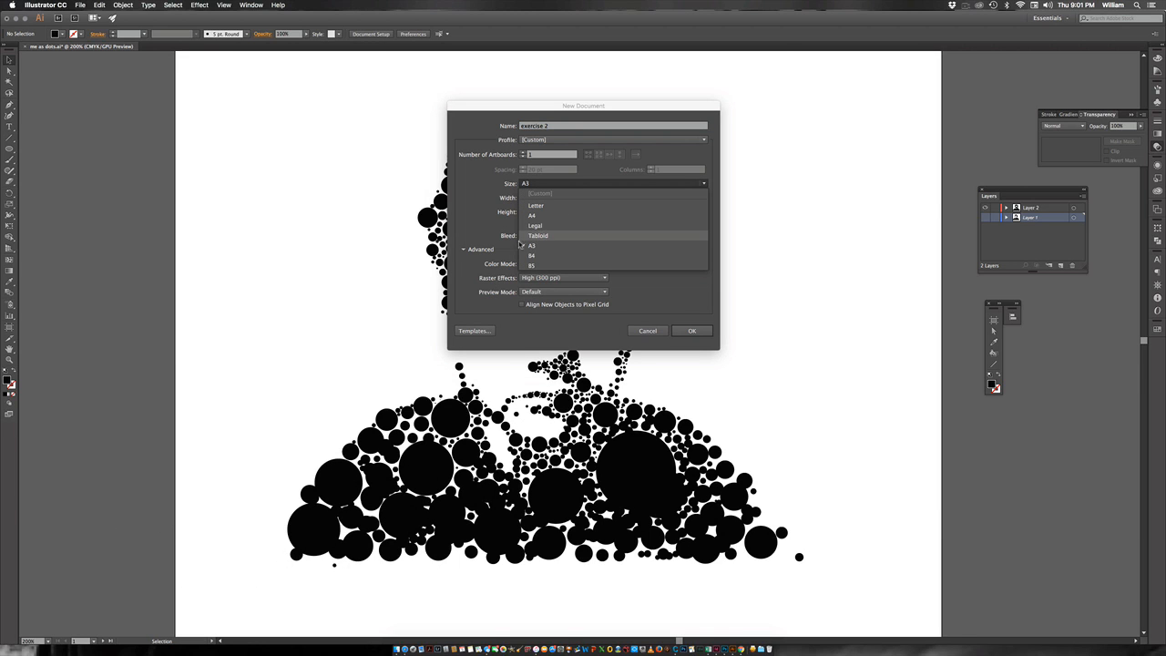
pyautogui.click(533, 247)
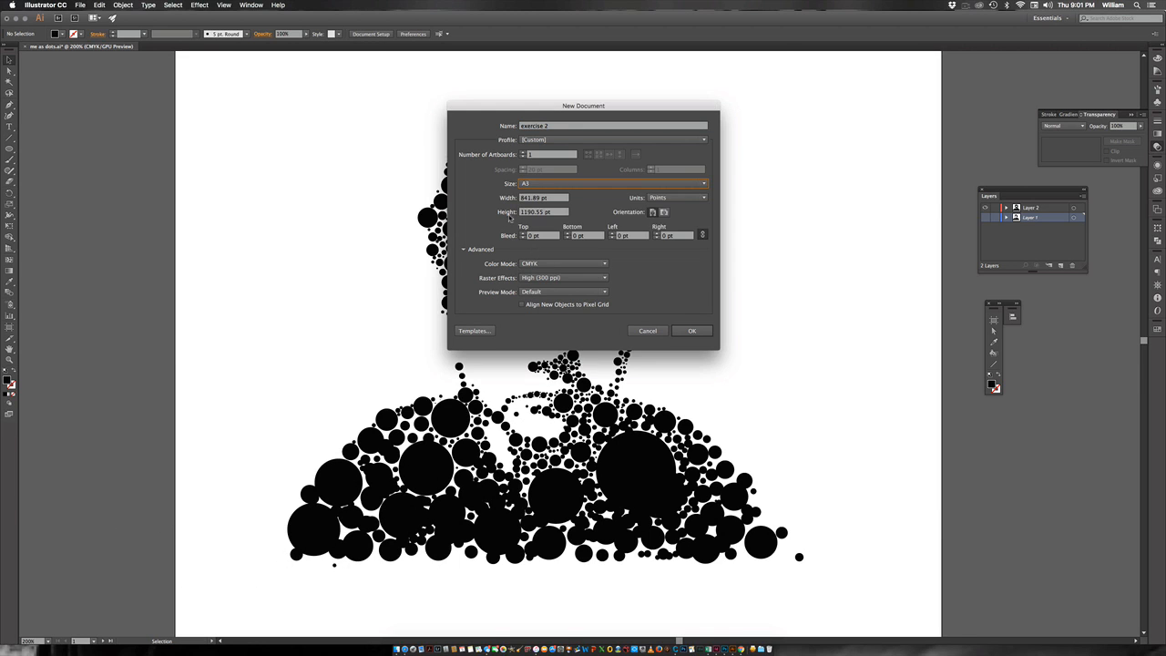
pyautogui.click(45, 5)
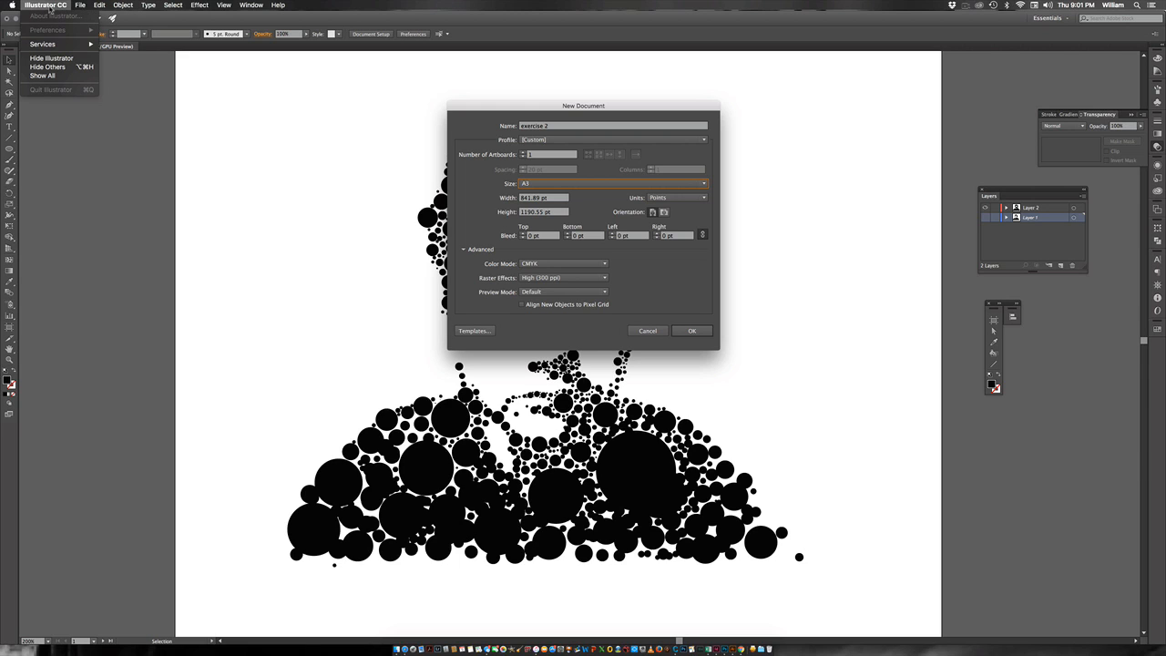
pyautogui.click(47, 6)
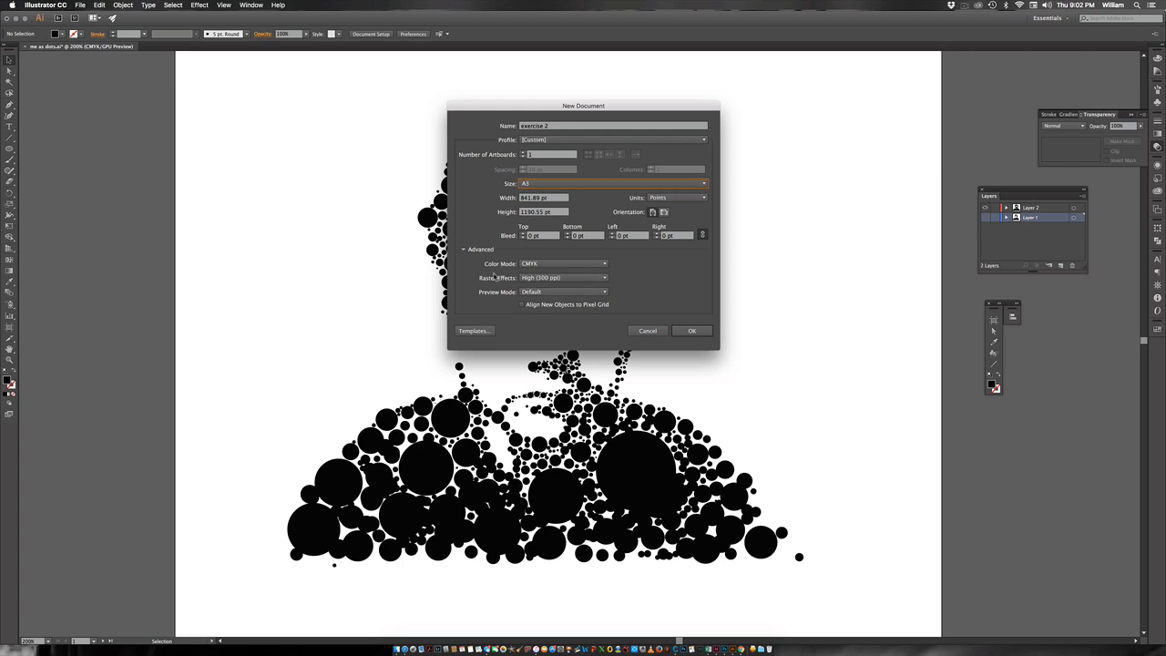
# Step: Set the new document's color mode to RGB, create it, and dismiss the Adobe Stock tip
pyautogui.click(539, 265)
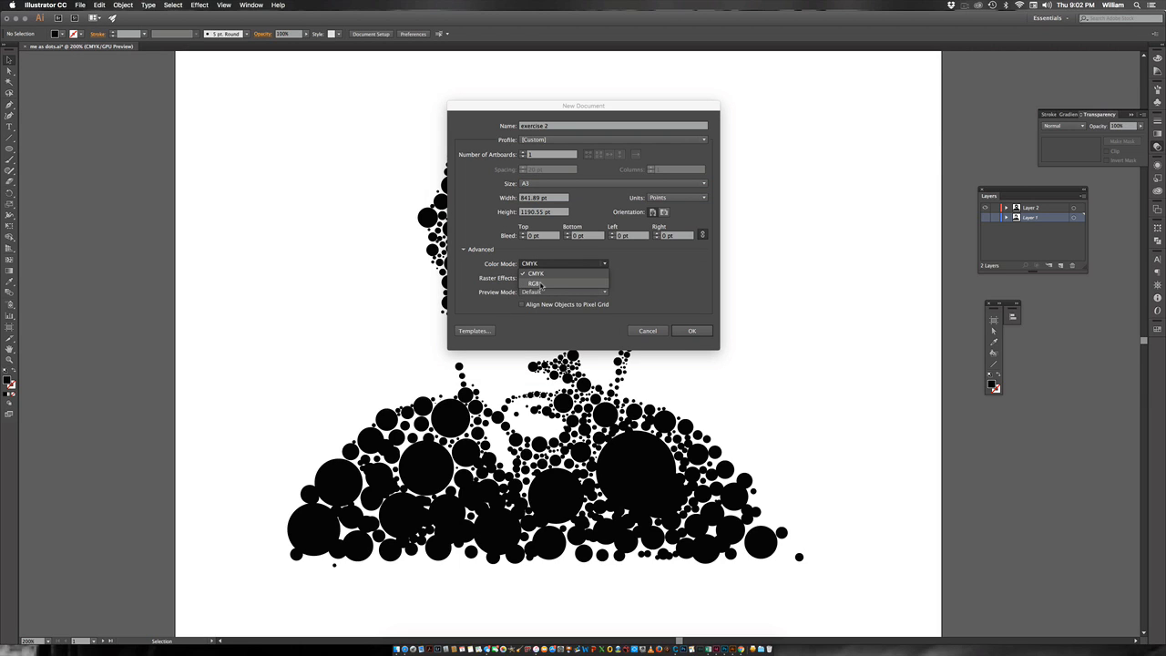
pyautogui.click(541, 285)
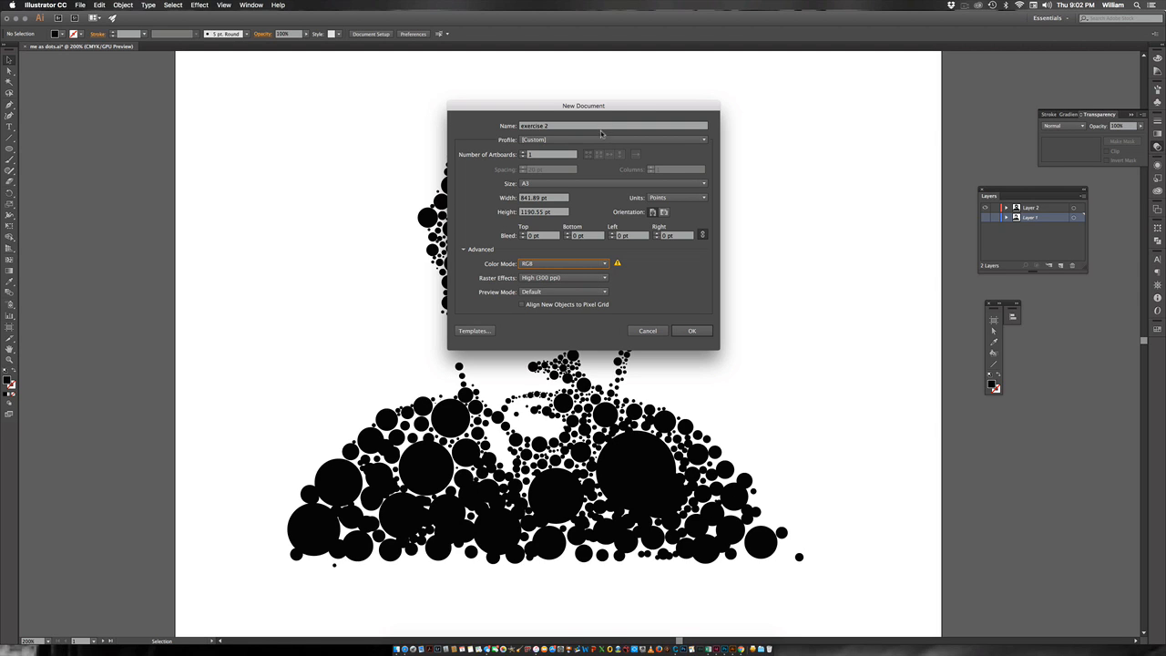
pyautogui.moveTo(627, 107); pyautogui.dragTo(629, 114)
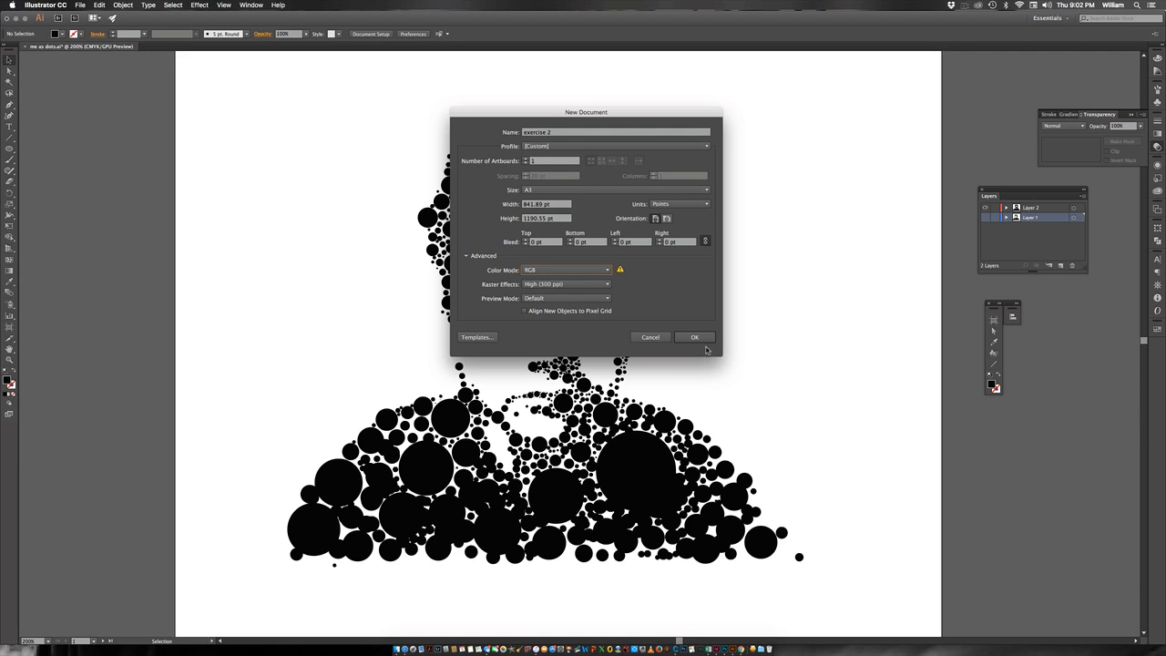
pyautogui.click(695, 338)
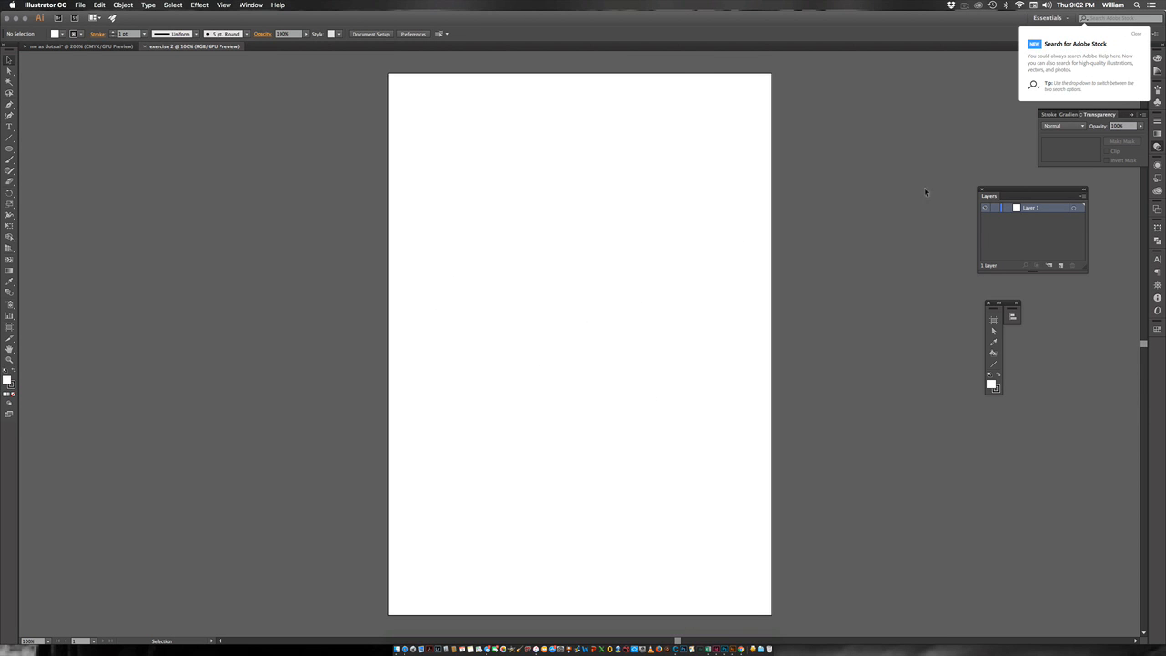
pyautogui.click(1137, 36)
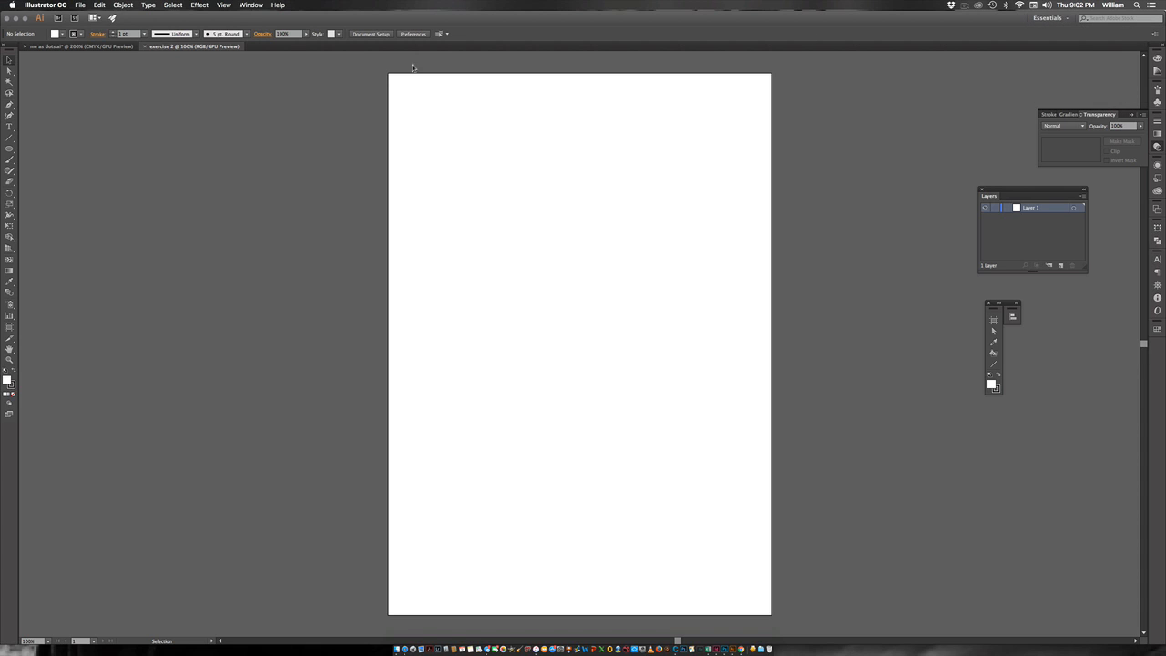
# Step: Start placing an image and browse to the Exercise 2 folder inside Context in Practice
pyautogui.click(81, 6)
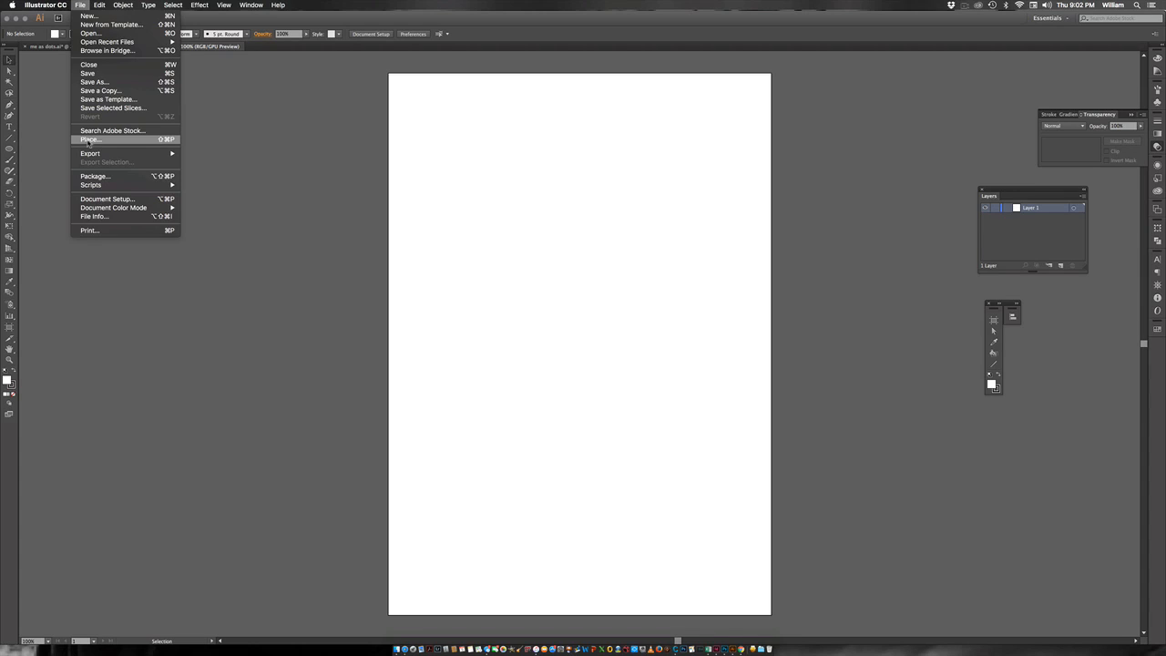
pyautogui.click(262, 234)
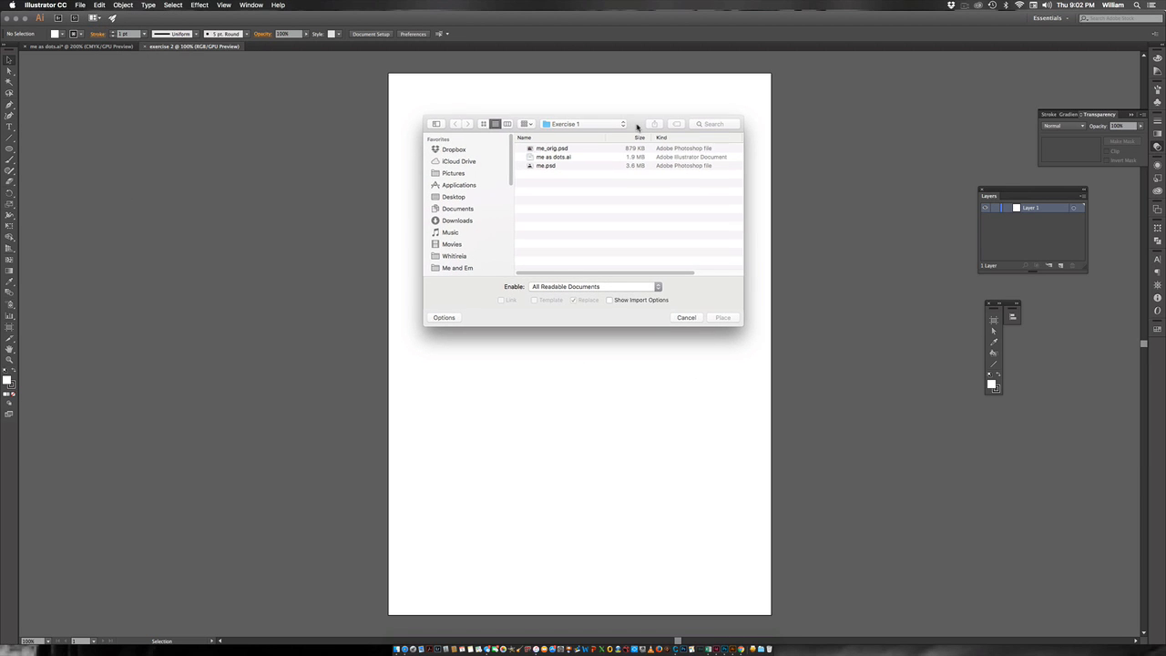
pyautogui.moveTo(635, 122); pyautogui.dragTo(575, 95)
pyautogui.click(563, 98)
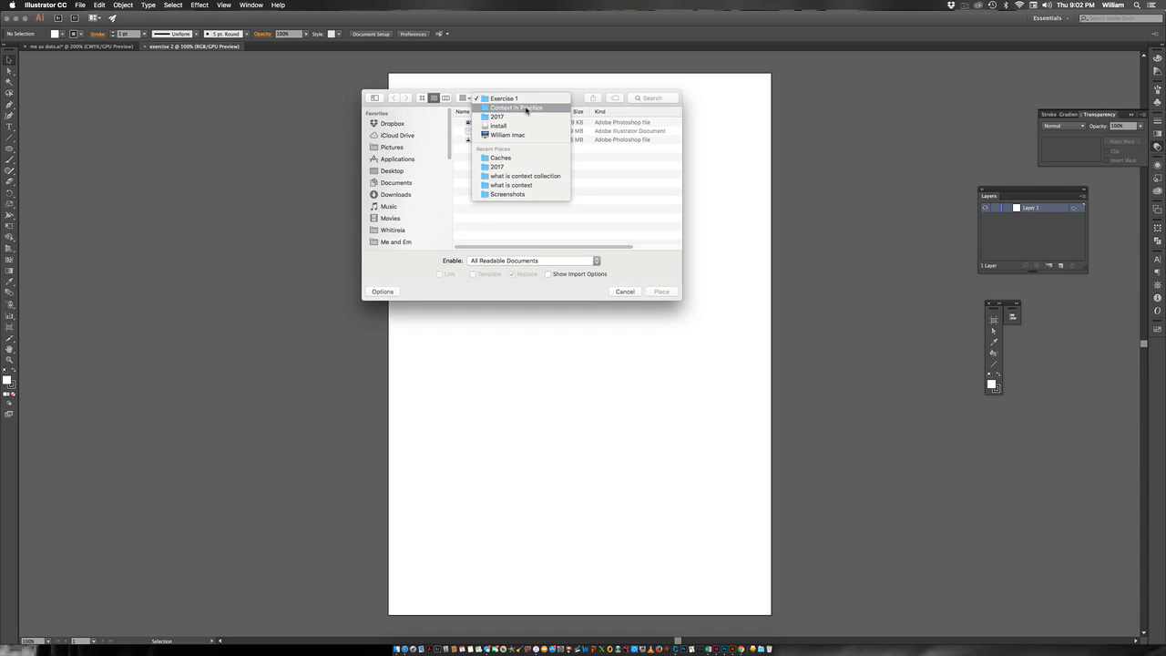
pyautogui.click(527, 109)
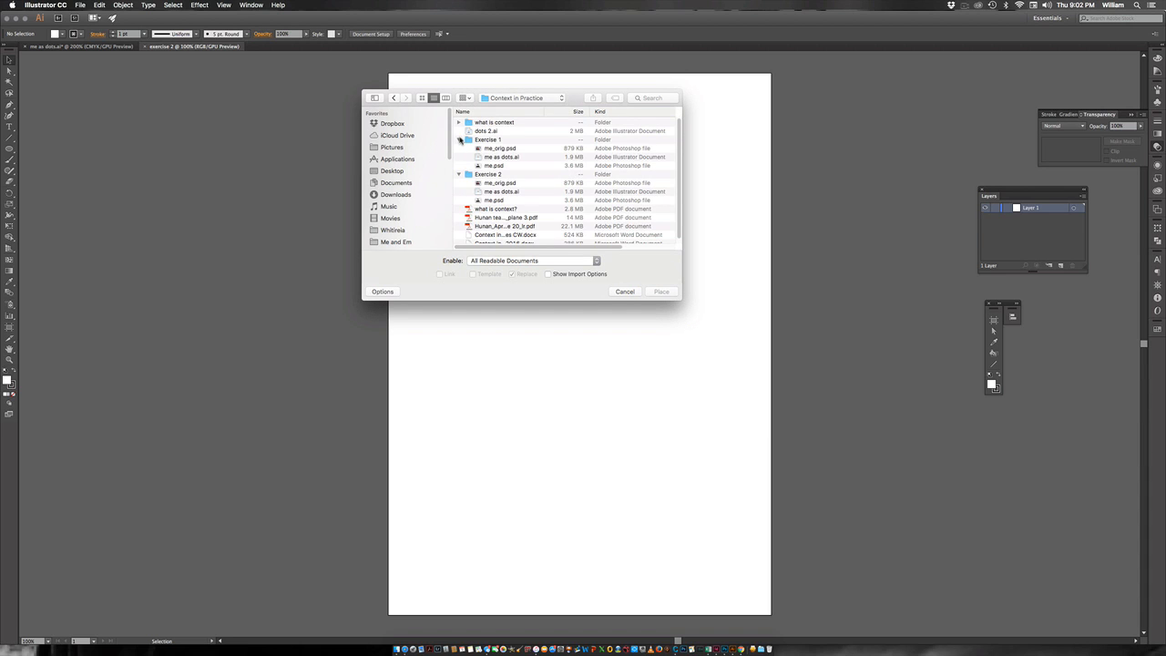
pyautogui.click(459, 141)
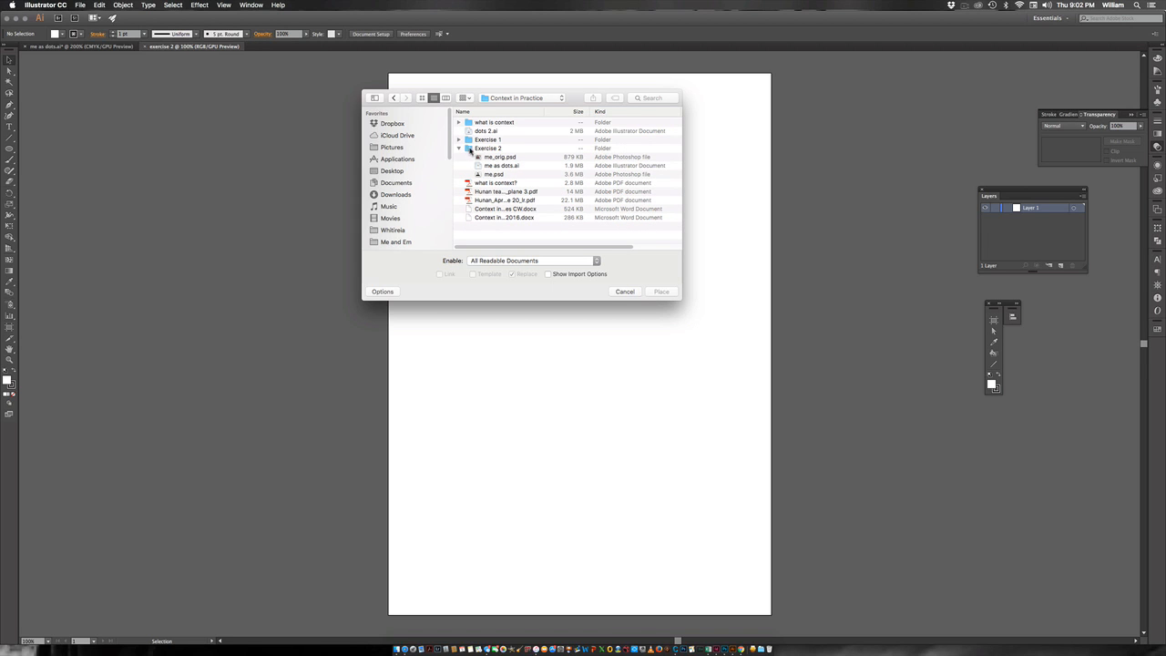
pyautogui.click(469, 150)
pyautogui.doubleClick(468, 151)
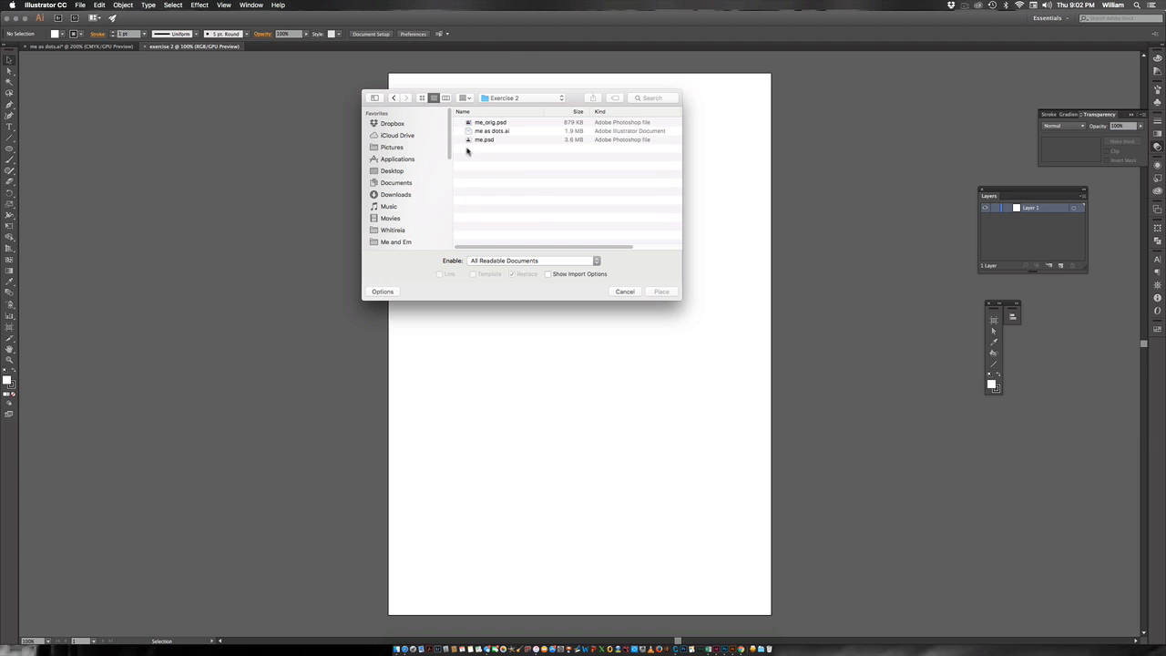
# Step: Preview the me.psd image in the Exercise 2 folder
pyautogui.click(482, 141)
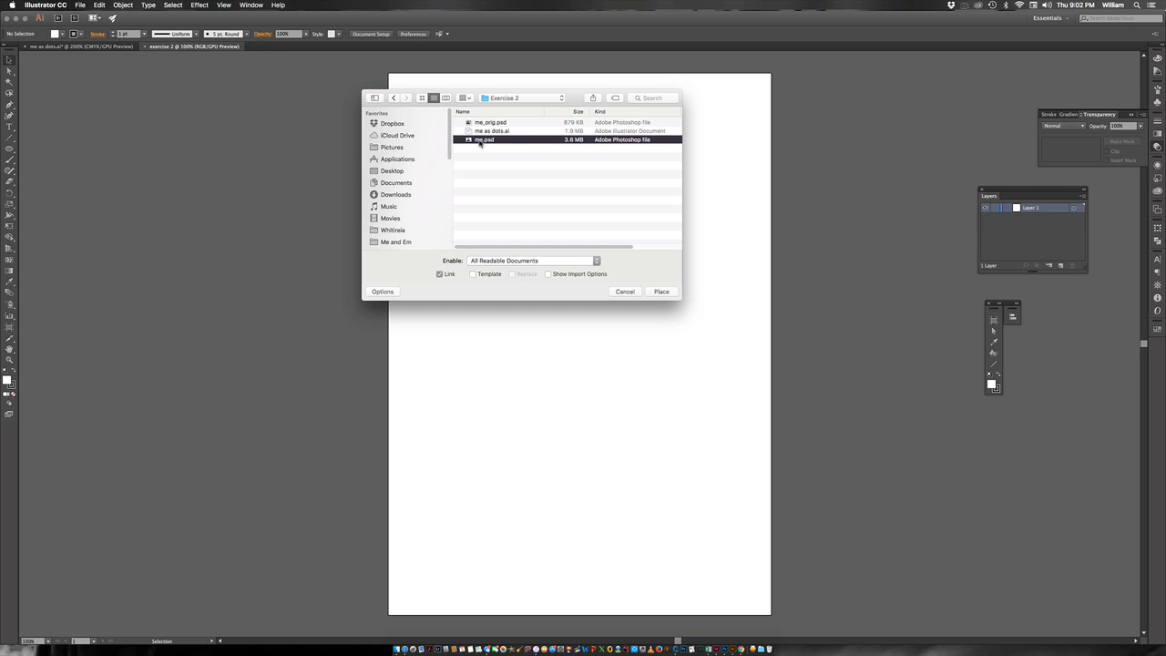
pyautogui.click(497, 124)
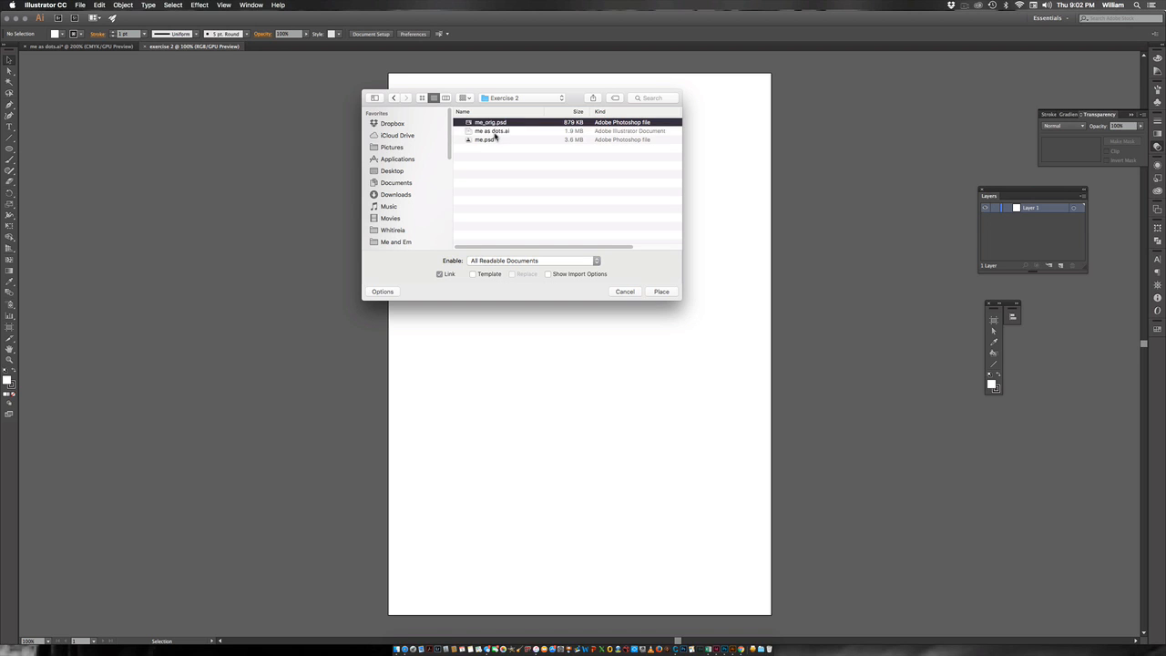
pyautogui.click(485, 141)
pyautogui.press('space')
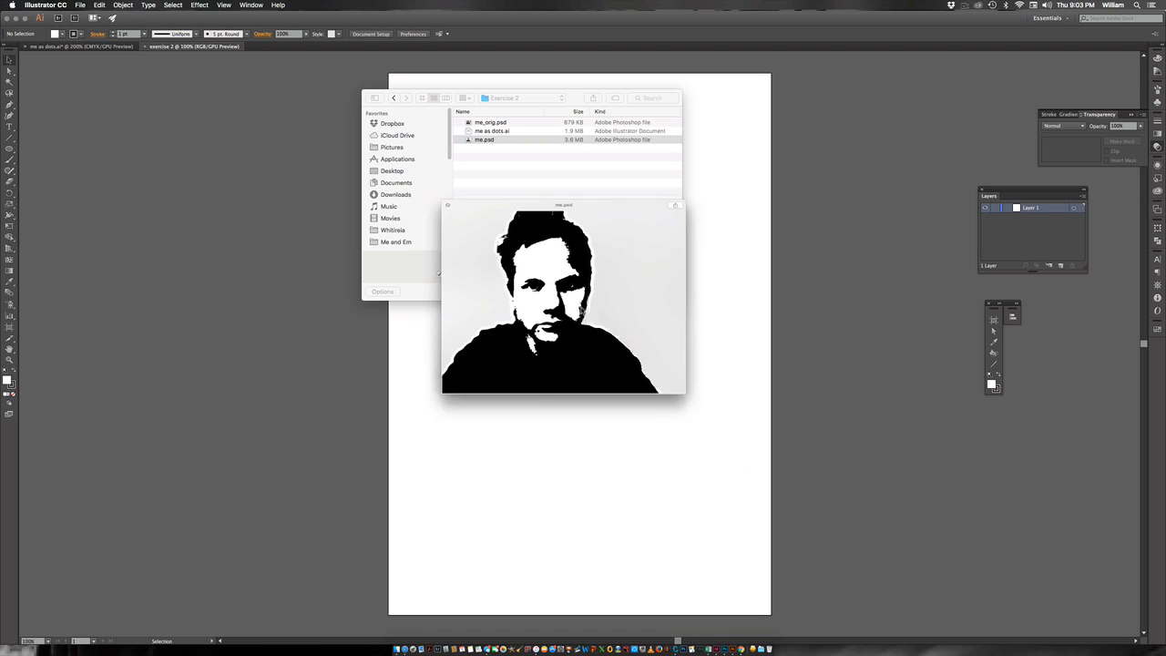
pyautogui.press('space')
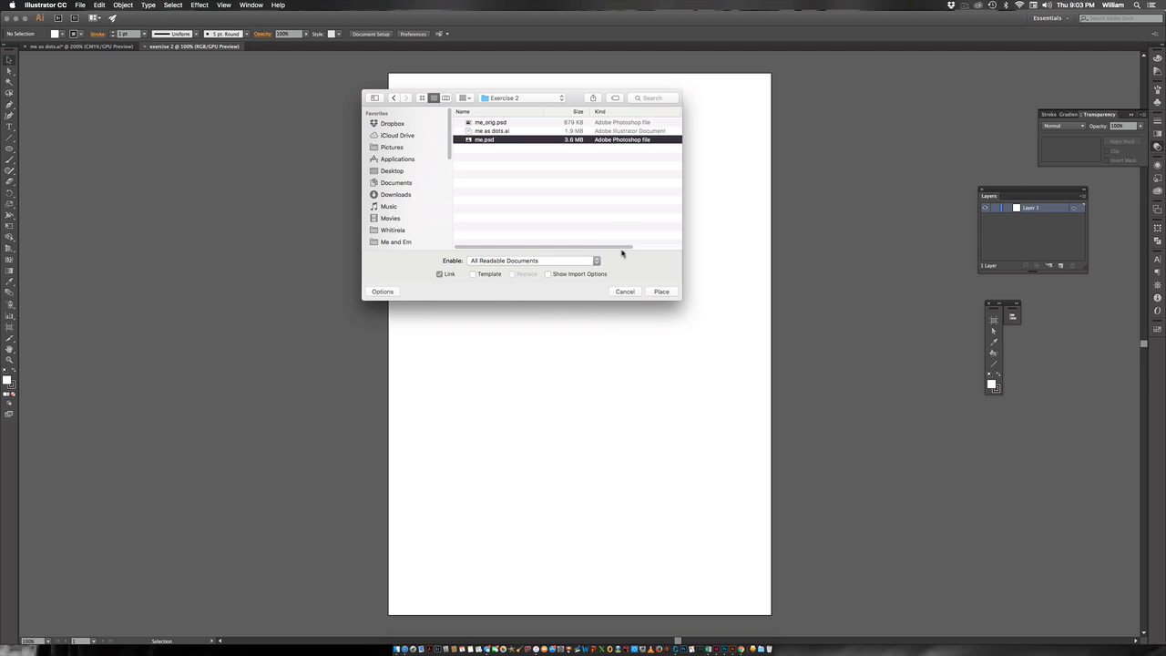
# Step: Place me.psd on the artboard at its original size and move it down slightly
pyautogui.click(666, 291)
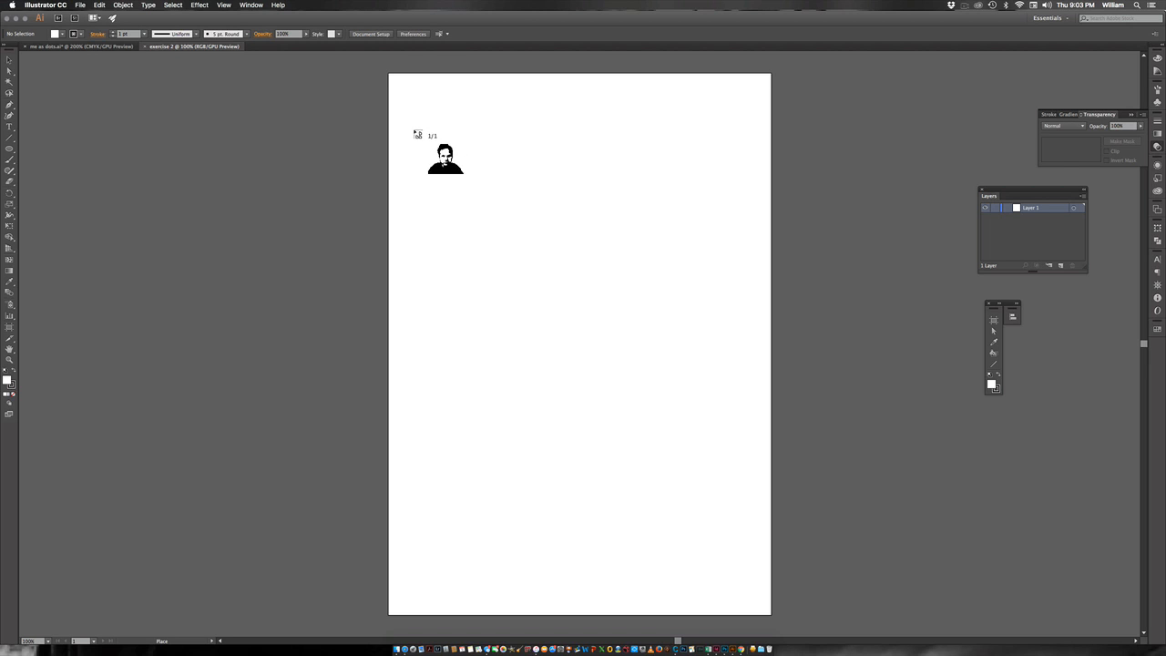
pyautogui.click(413, 131)
pyautogui.moveTo(608, 346); pyautogui.dragTo(600, 372)
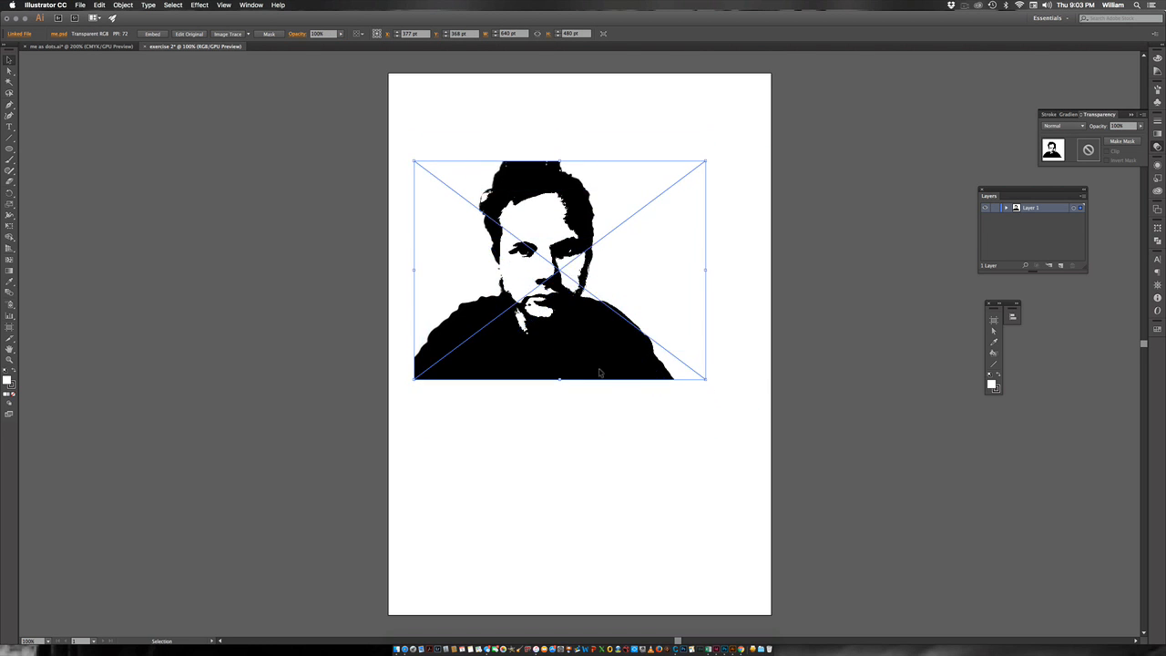
# Step: Undo the move and the placement of the portrait image
pyautogui.press('super')
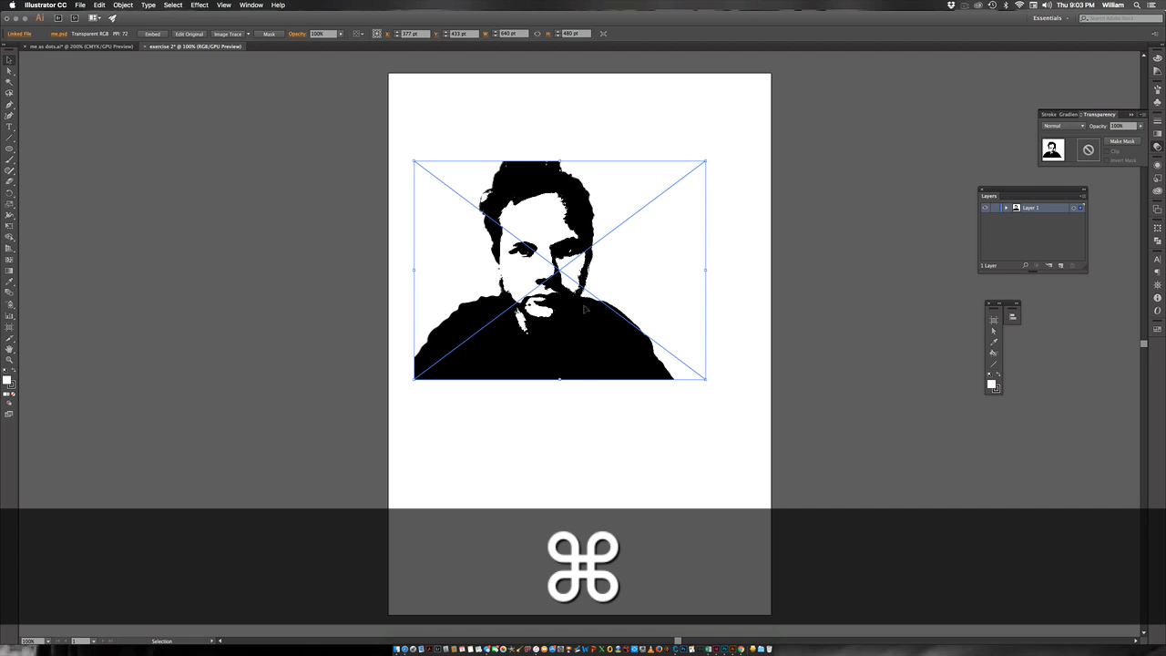
pyautogui.press('super+z')
pyautogui.press('super+z')
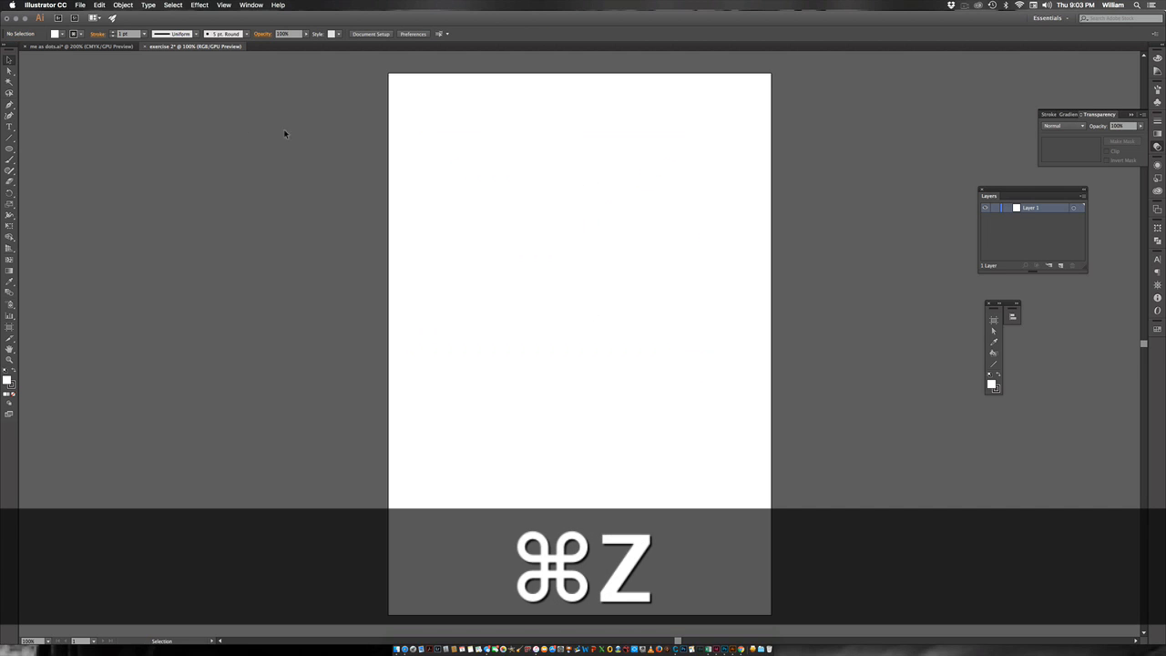
# Step: Place me.psd at about 752 by 564 pt across the artboard's width and move it down to about Y 638 pt
pyautogui.click(81, 5)
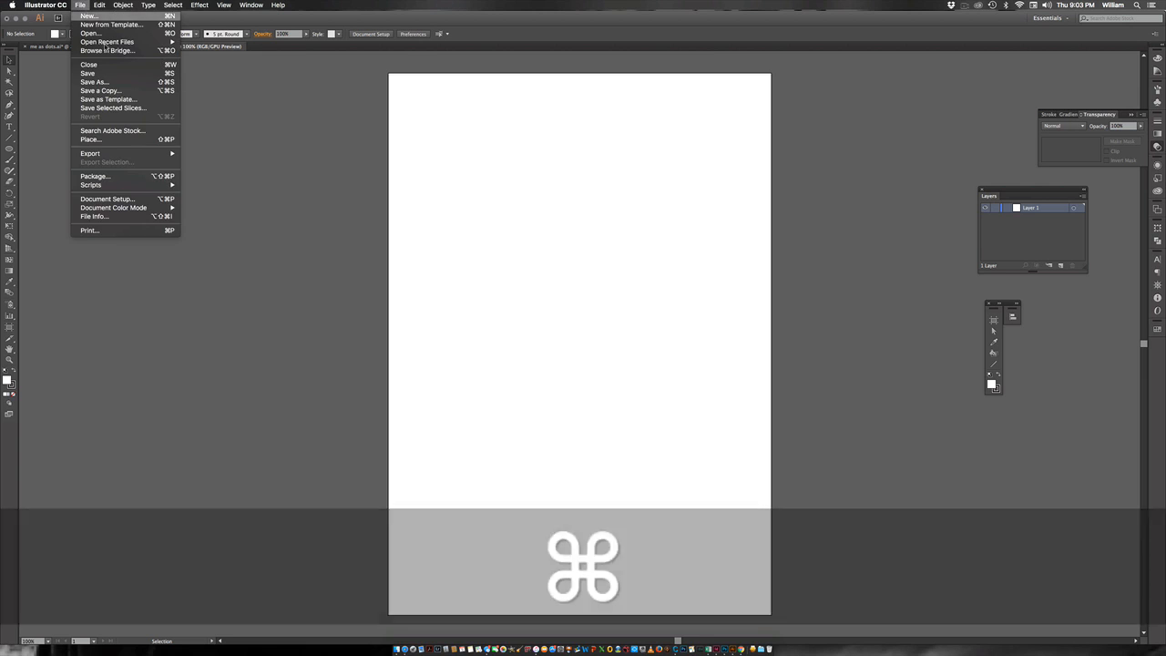
pyautogui.click(100, 139)
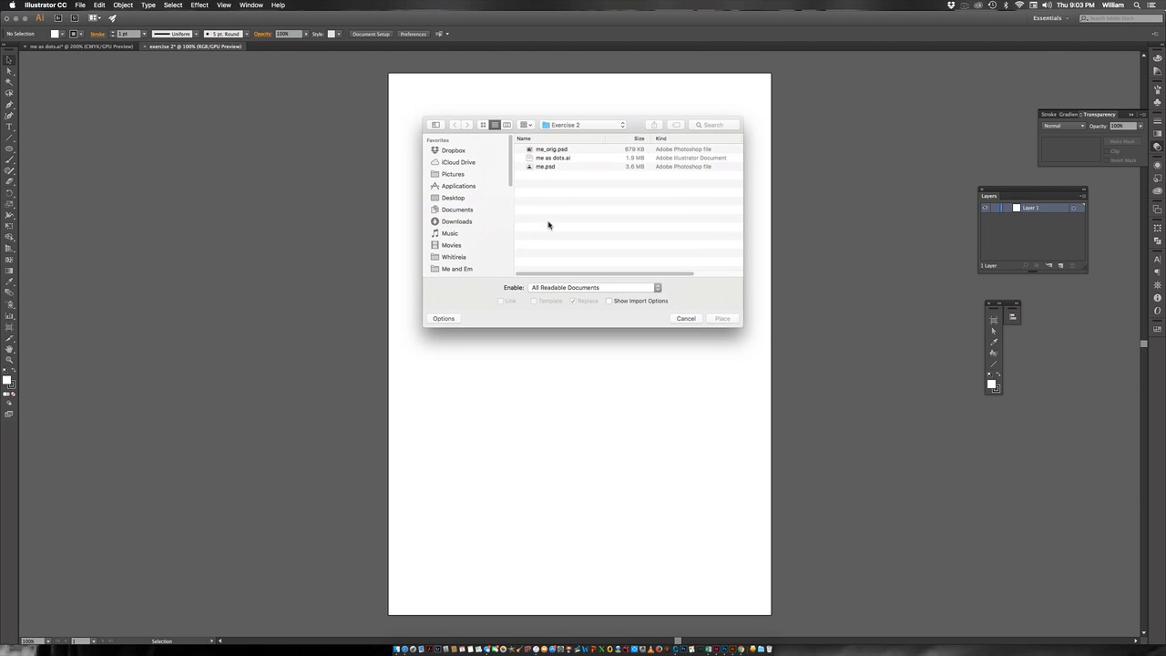
pyautogui.click(545, 168)
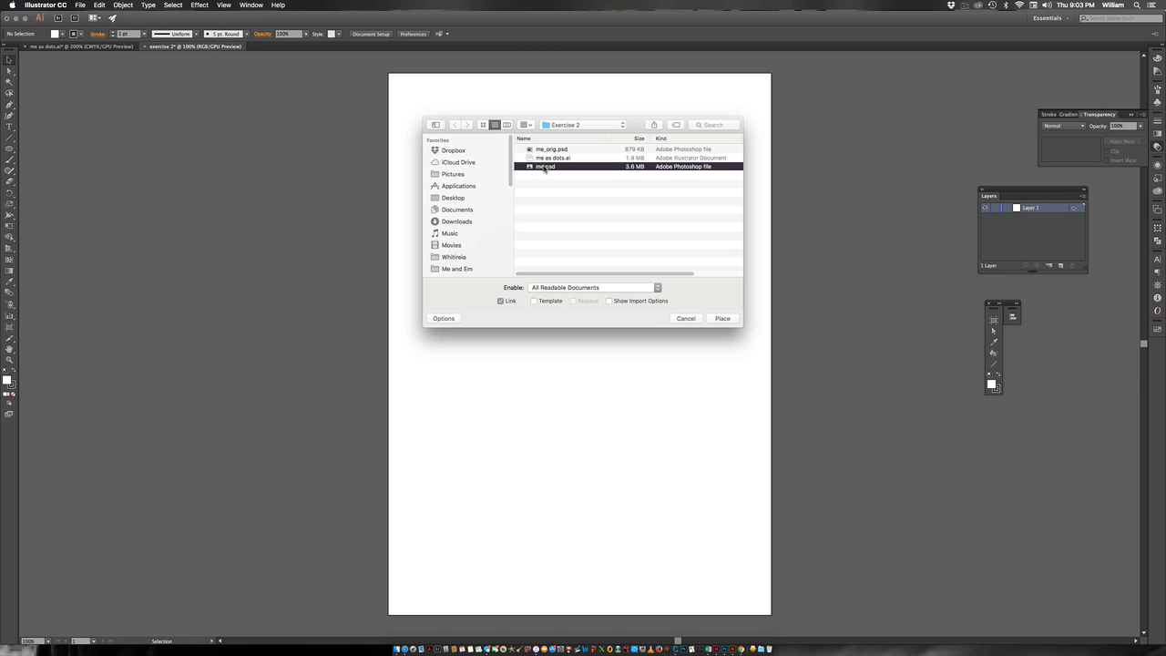
pyautogui.click(725, 319)
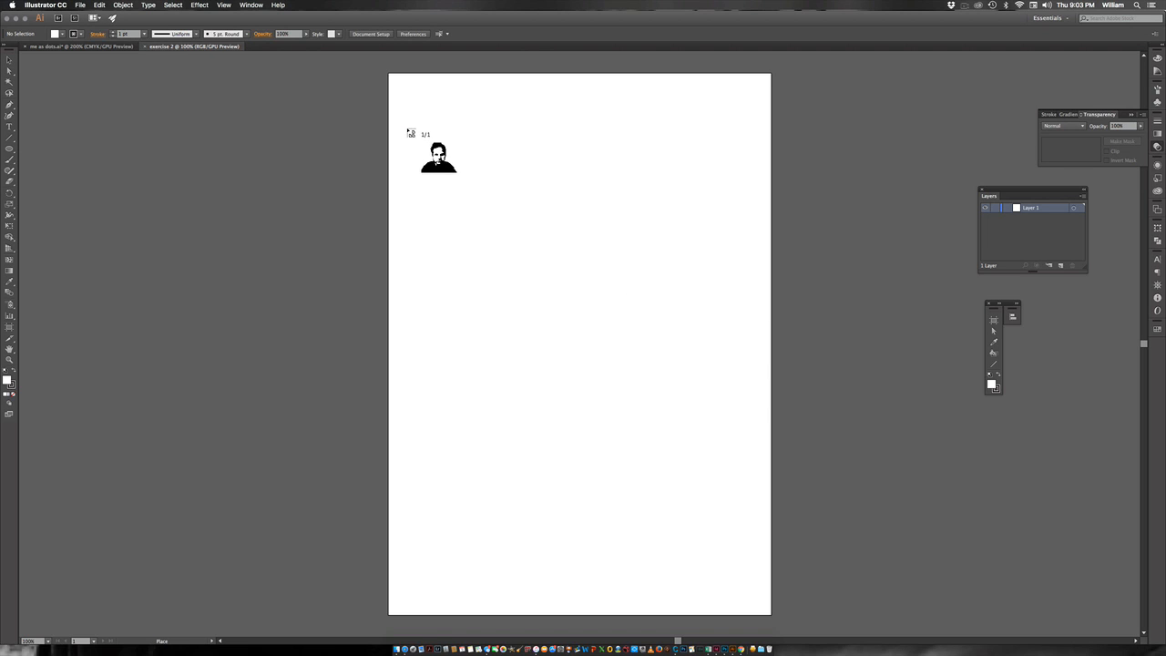
pyautogui.moveTo(407, 129); pyautogui.dragTo(749, 562)
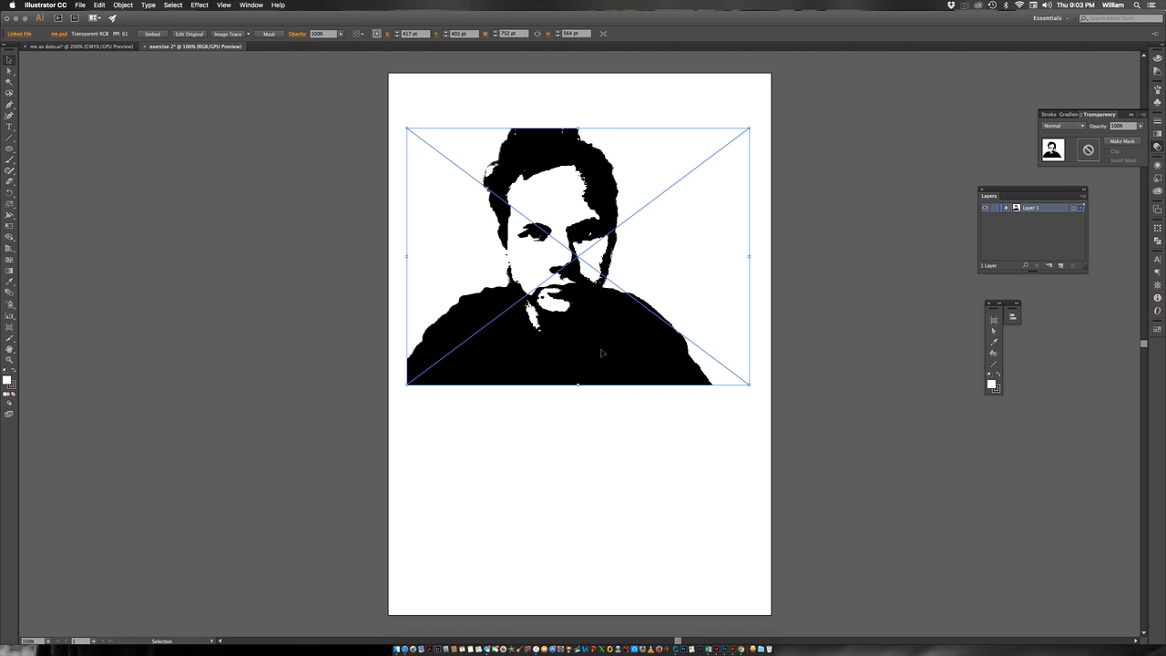
pyautogui.moveTo(600, 351); pyautogui.dragTo(601, 460)
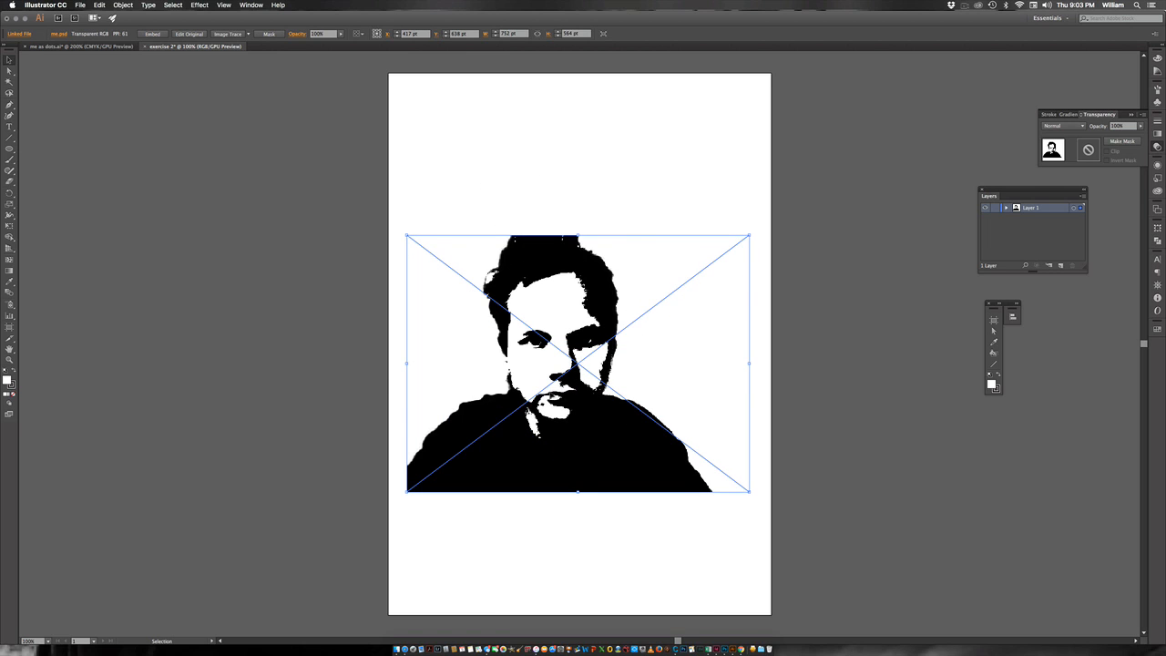
pyautogui.moveTo(613, 426); pyautogui.dragTo(601, 393)
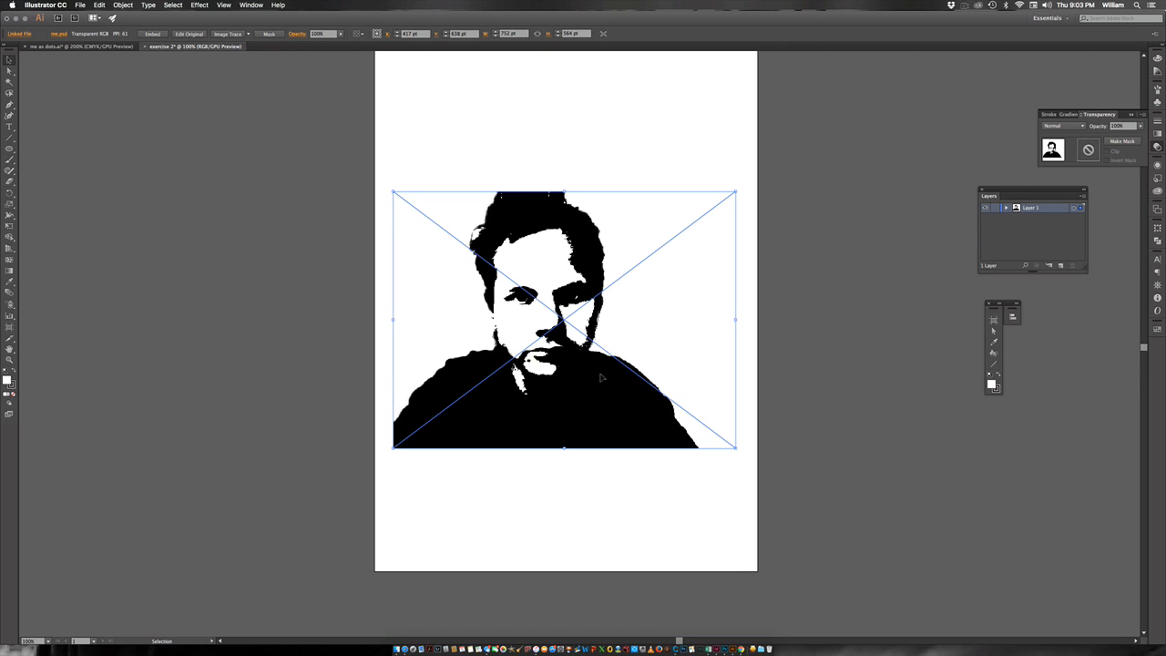
# Step: Enlarge the view of the portrait to 150%, centre it and reselect the placed image
pyautogui.press('space')
pyautogui.press('super+space')
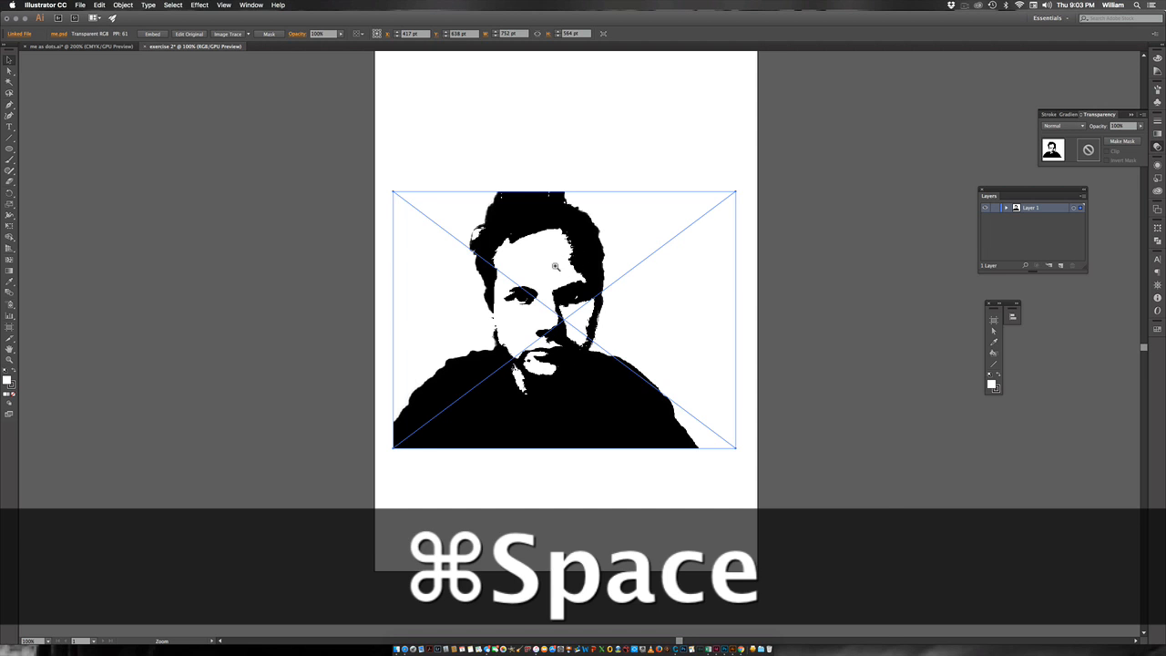
pyautogui.click(550, 292)
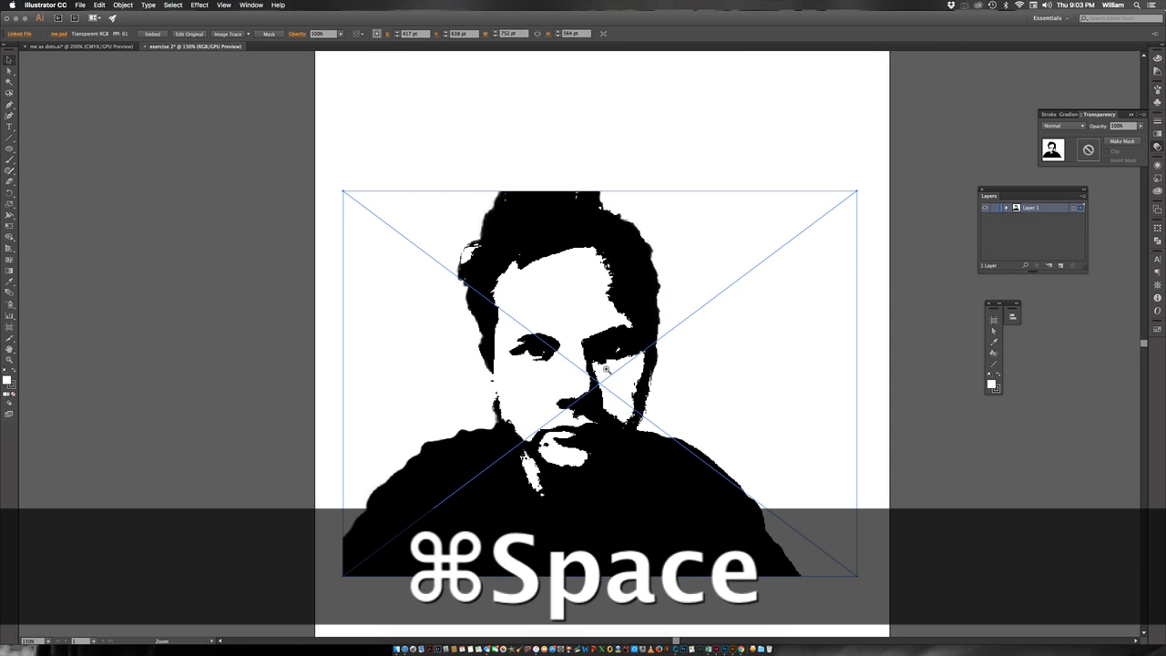
pyautogui.moveTo(650, 390); pyautogui.dragTo(602, 315)
pyautogui.moveTo(657, 196); pyautogui.dragTo(644, 219)
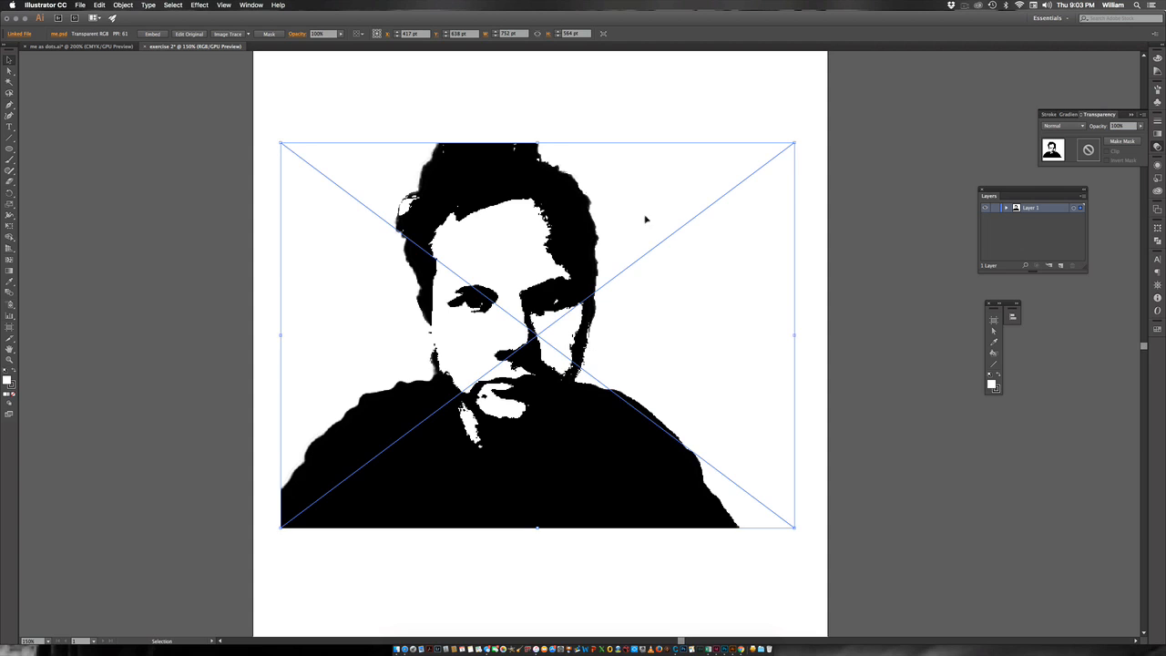
pyautogui.click(760, 120)
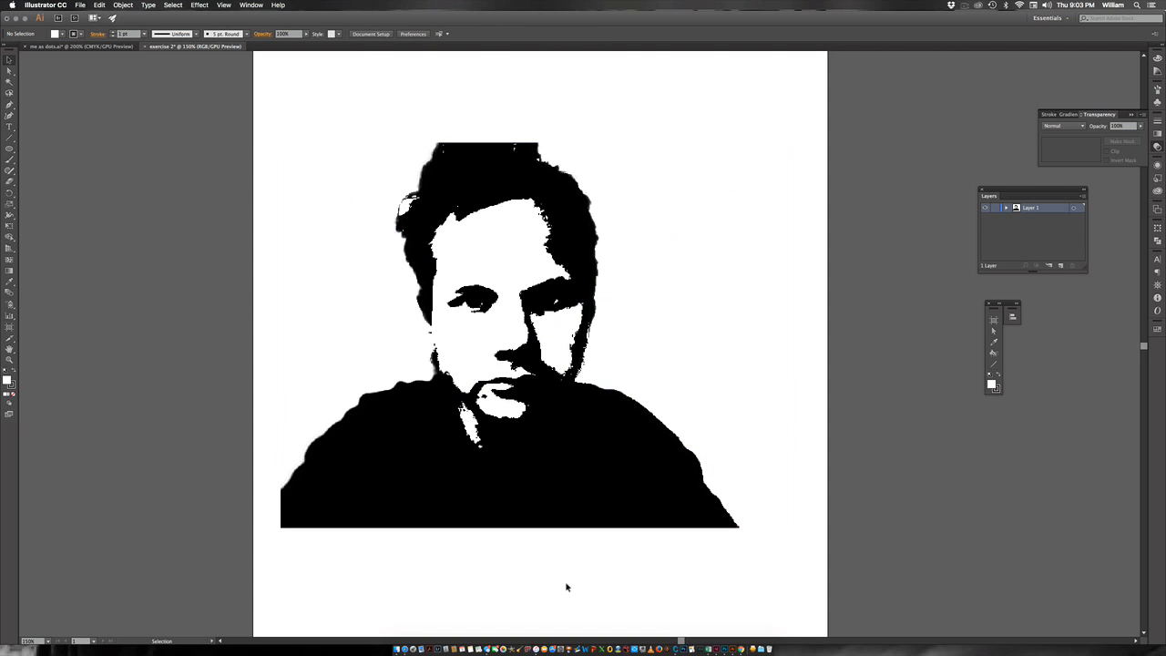
pyautogui.click(622, 499)
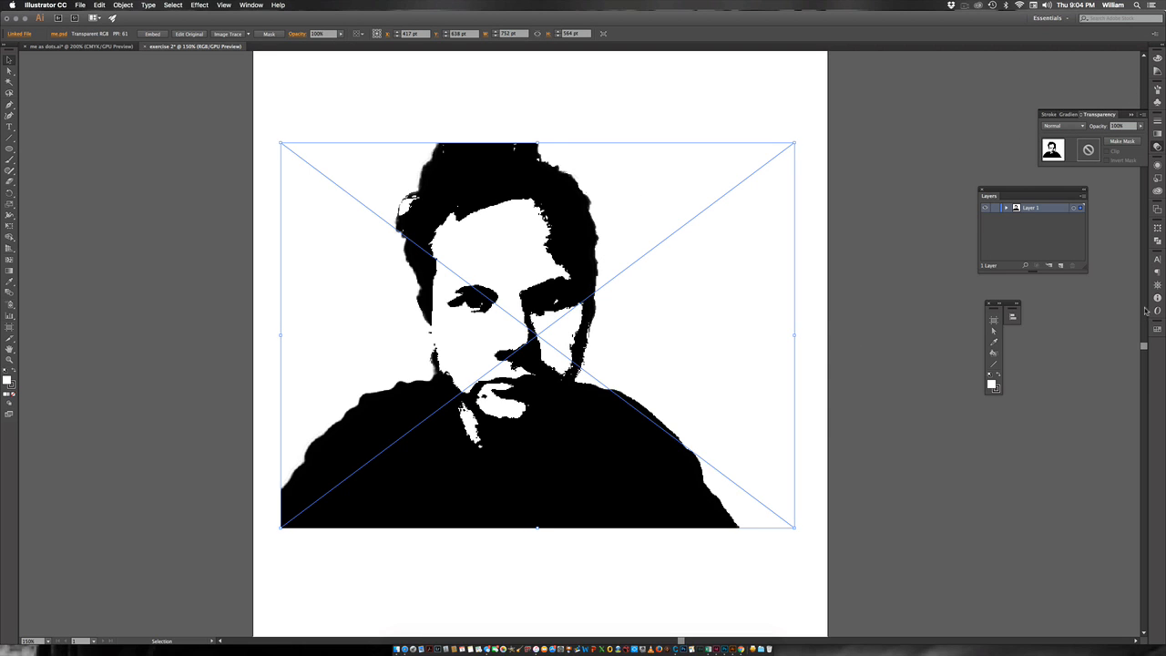
# Step: Move the floating Layers panel close beside the artboard and collapse the Transparency panel
pyautogui.moveTo(1011, 190); pyautogui.dragTo(885, 151)
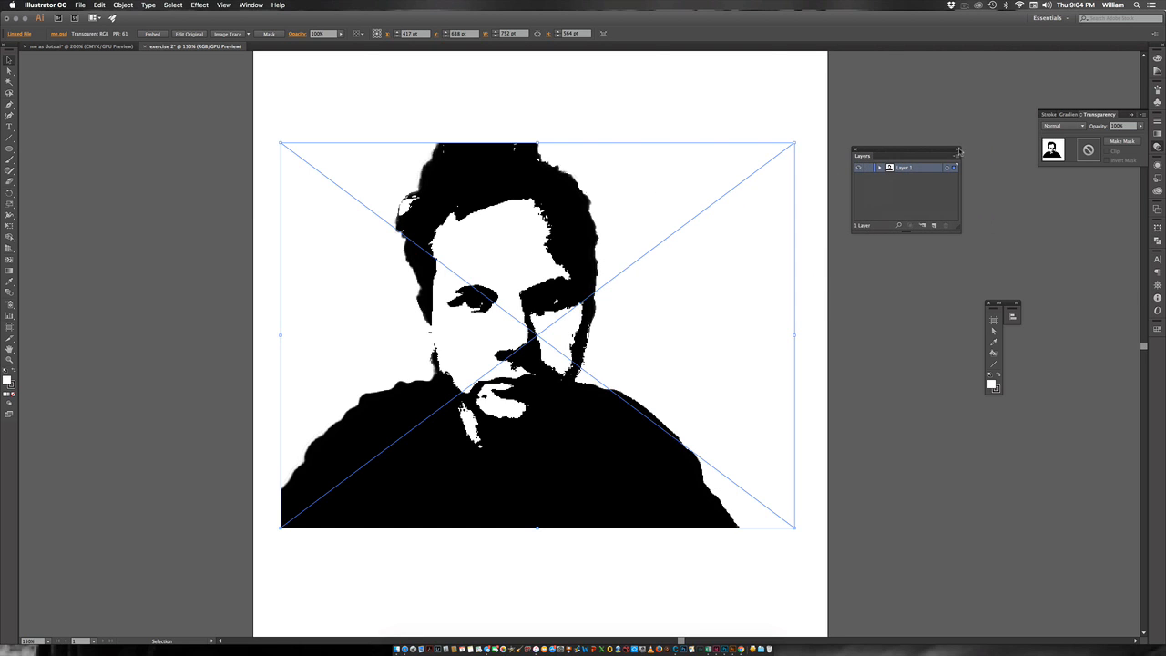
pyautogui.click(1158, 148)
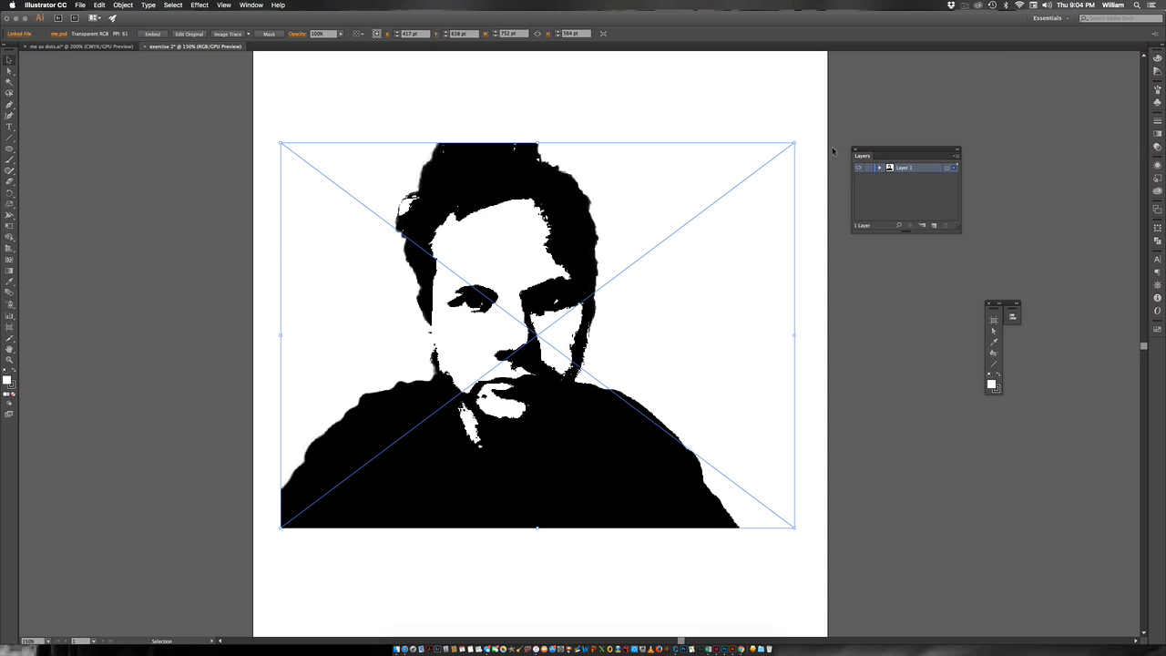
pyautogui.moveTo(847, 152); pyautogui.dragTo(835, 147)
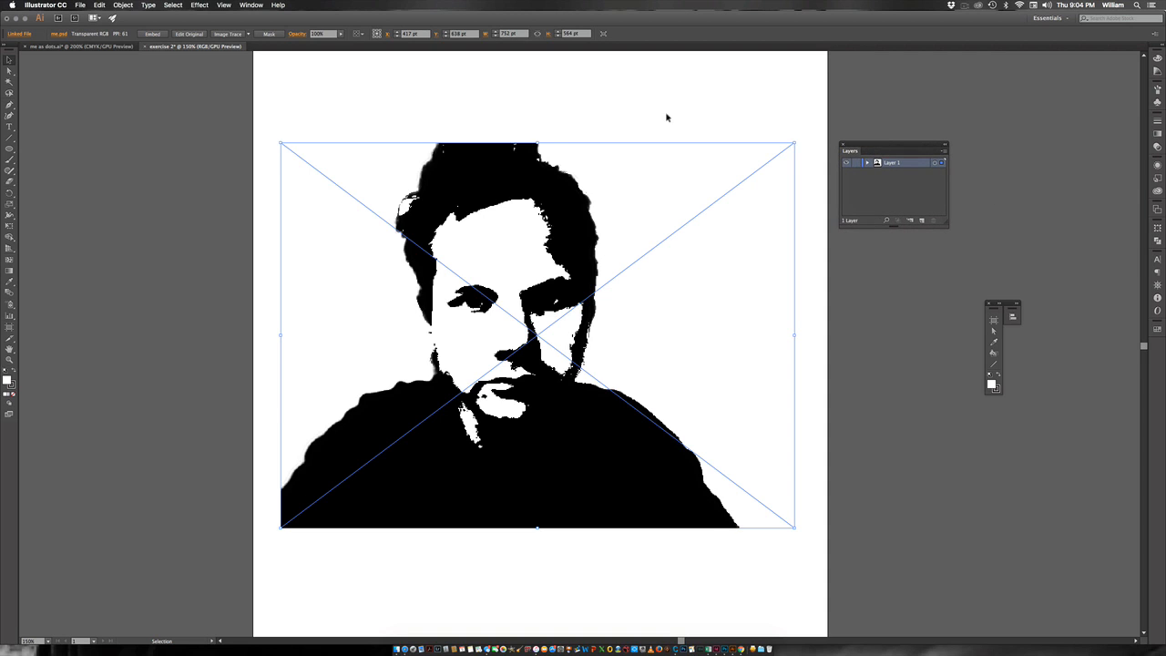
# Step: Close the Layers panel and show it again
pyautogui.click(842, 145)
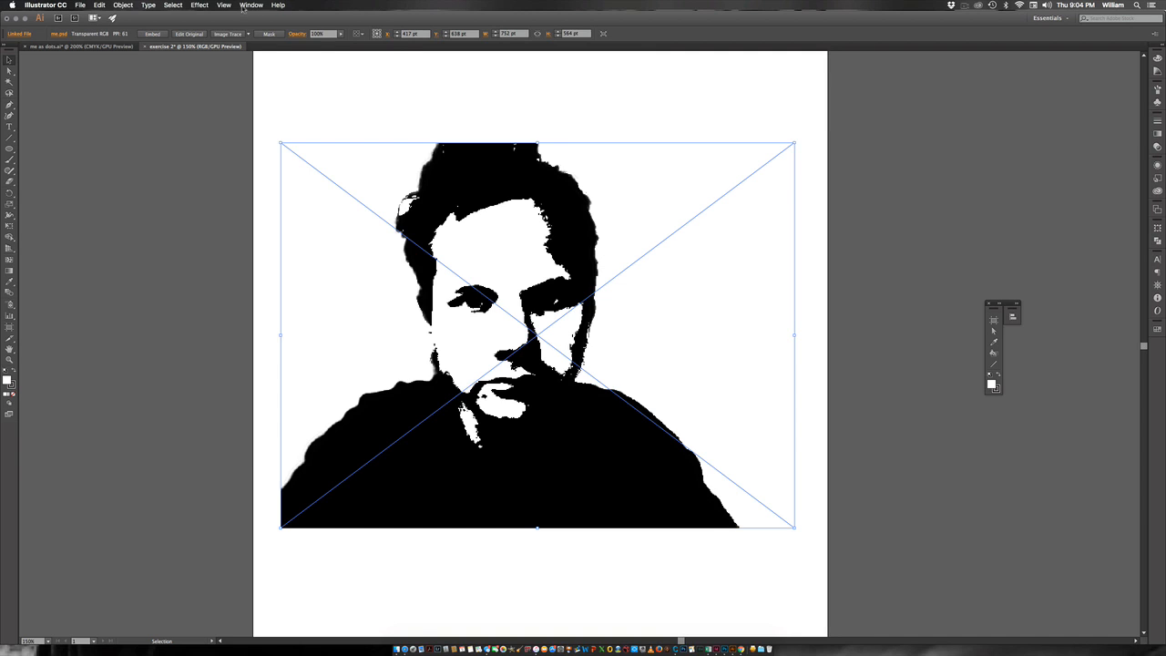
pyautogui.click(247, 8)
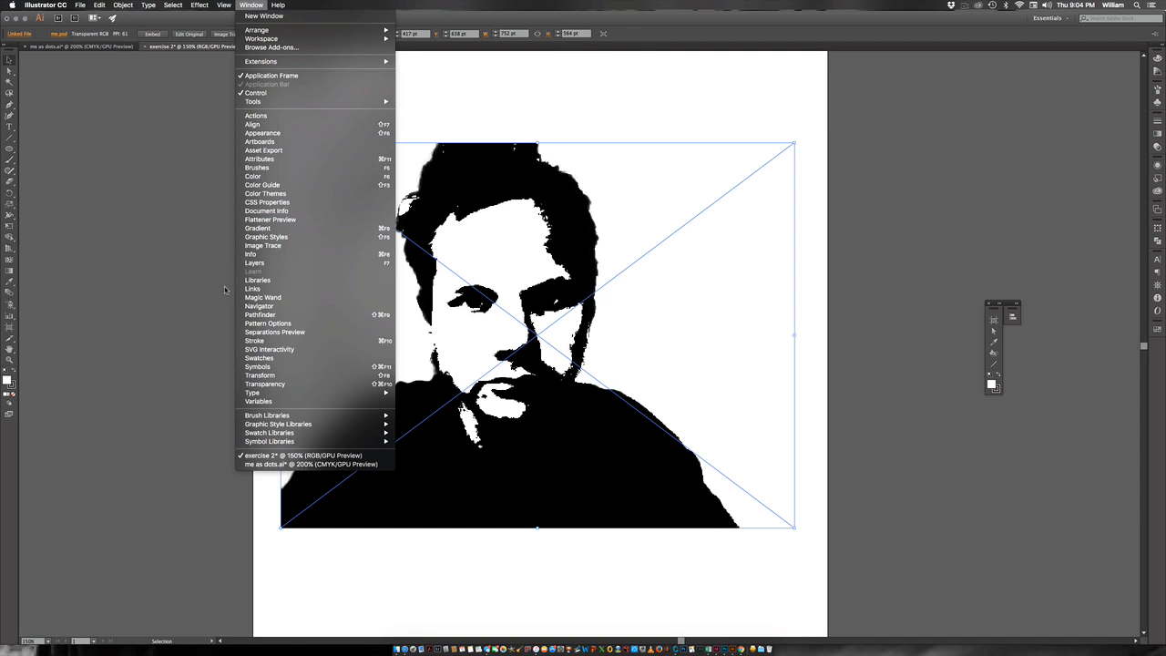
pyautogui.click(255, 262)
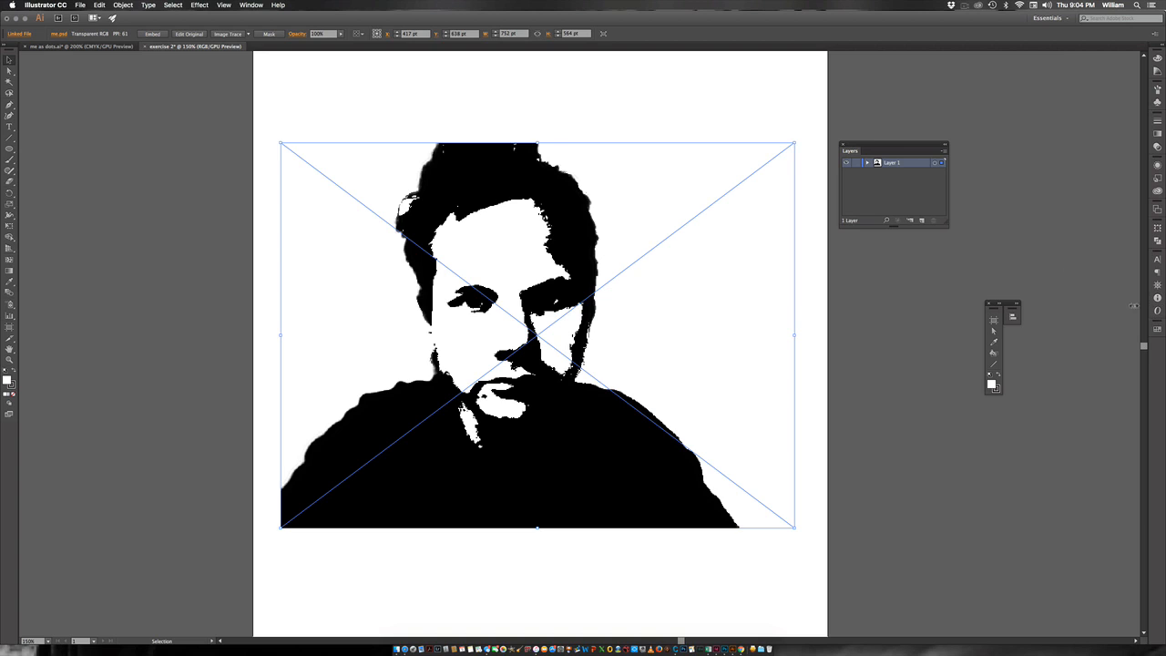
# Step: Dock the Layers panel with the Transform and Pathfinder panels and detach it again beside the artboard
pyautogui.moveTo(875, 143); pyautogui.dragTo(1152, 230)
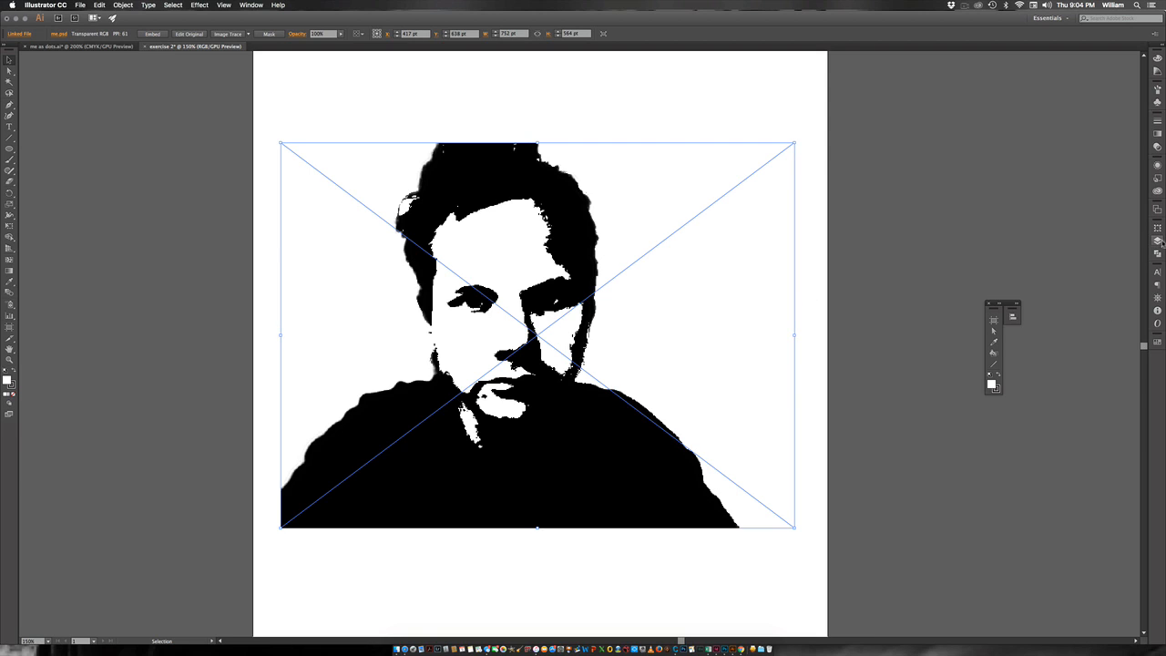
pyautogui.click(1157, 241)
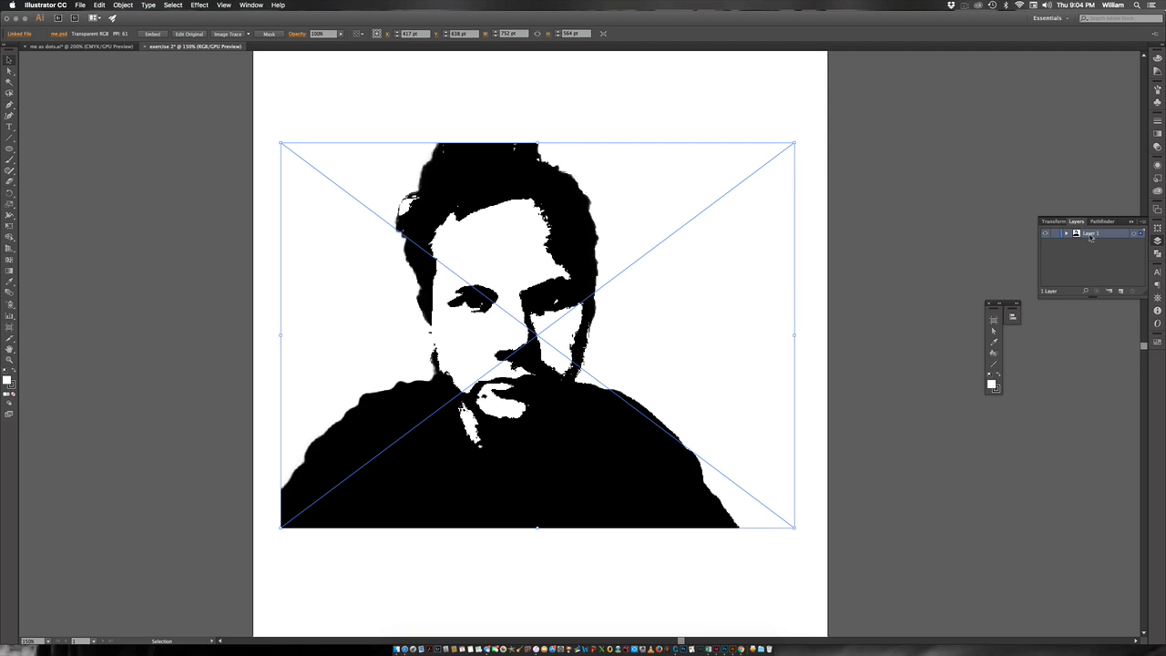
pyautogui.moveTo(1079, 225); pyautogui.dragTo(855, 176)
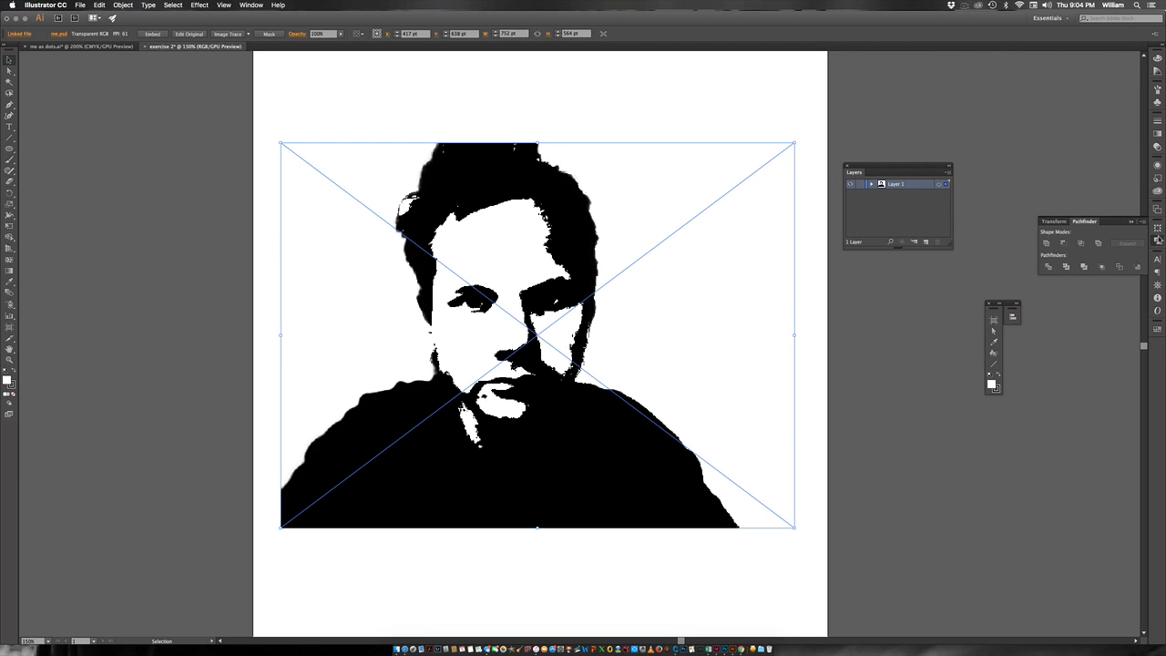
pyautogui.click(1159, 243)
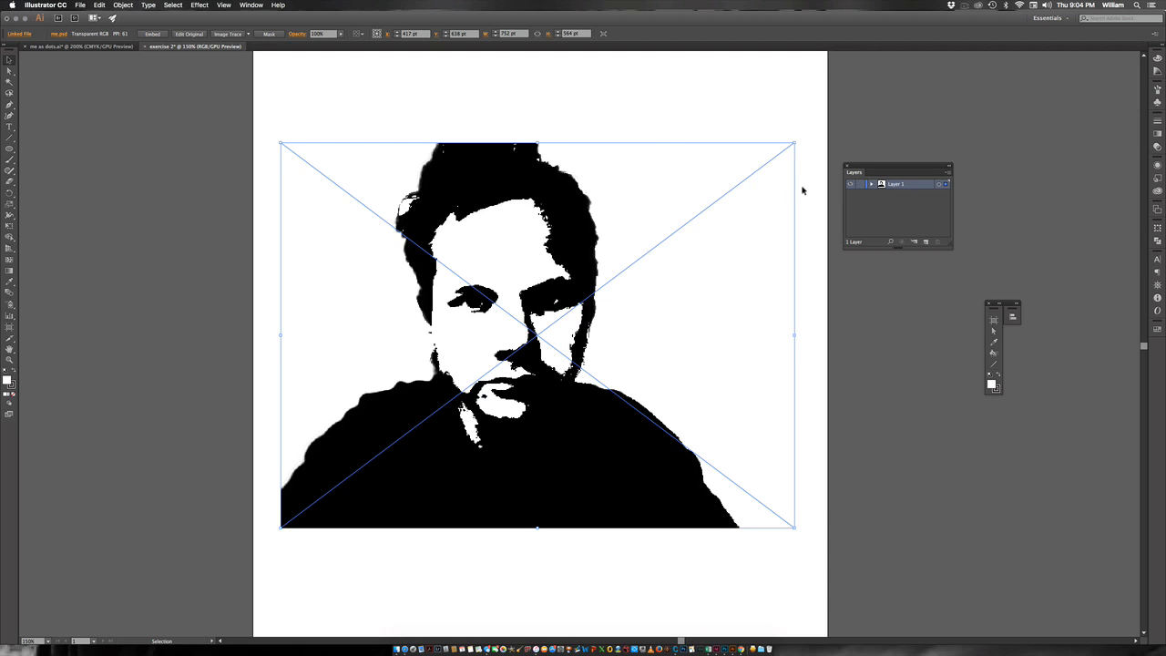
# Step: Lock Layer 1, which holds the portrait
pyautogui.click(860, 184)
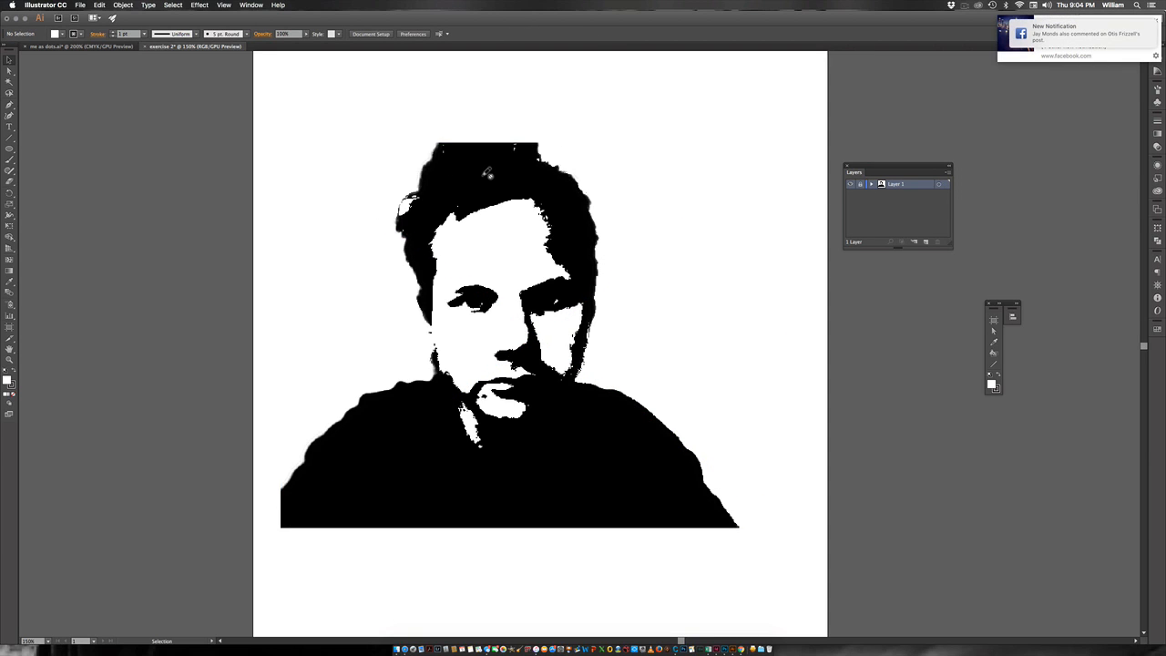
pyautogui.click(1156, 22)
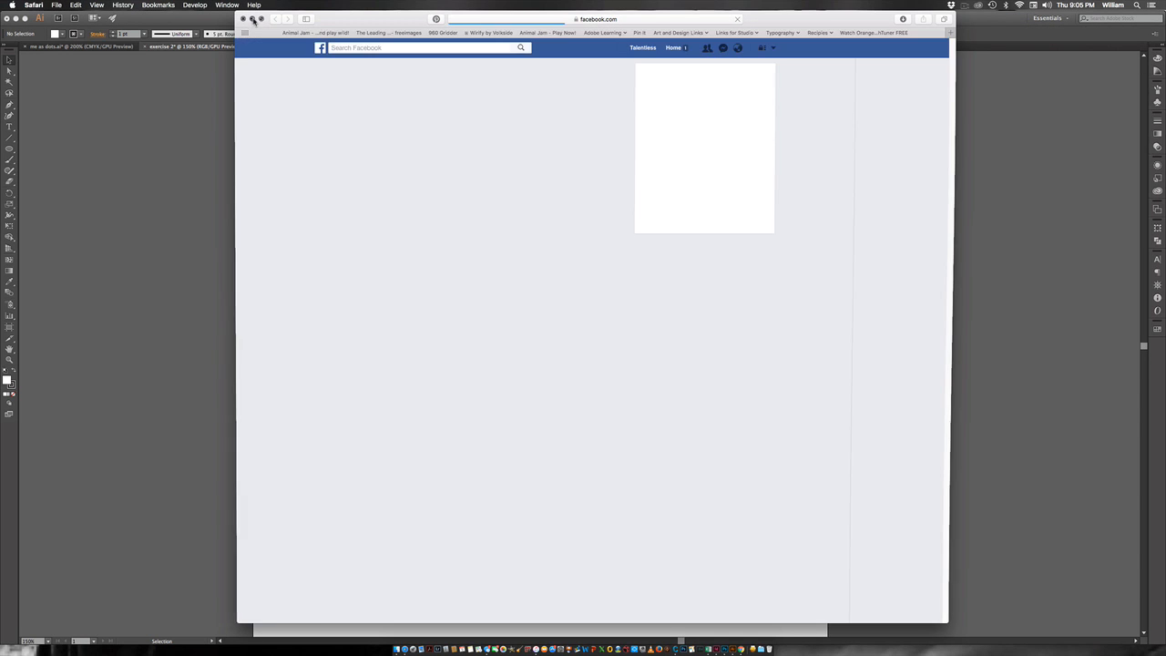
pyautogui.click(251, 19)
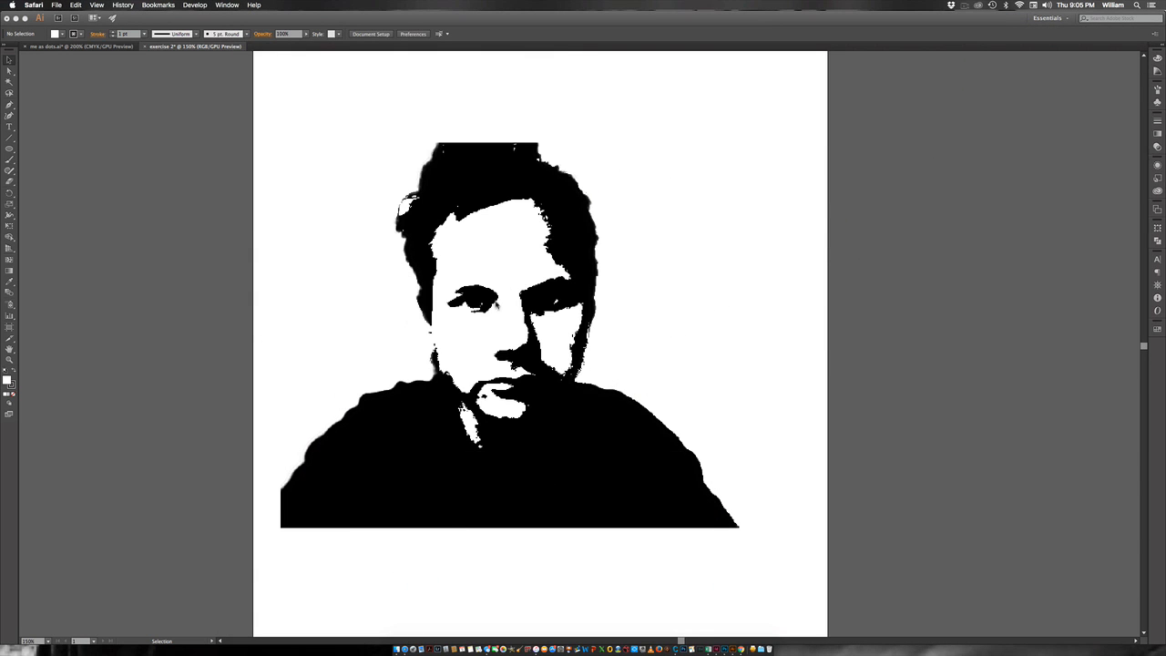
pyautogui.click(571, 233)
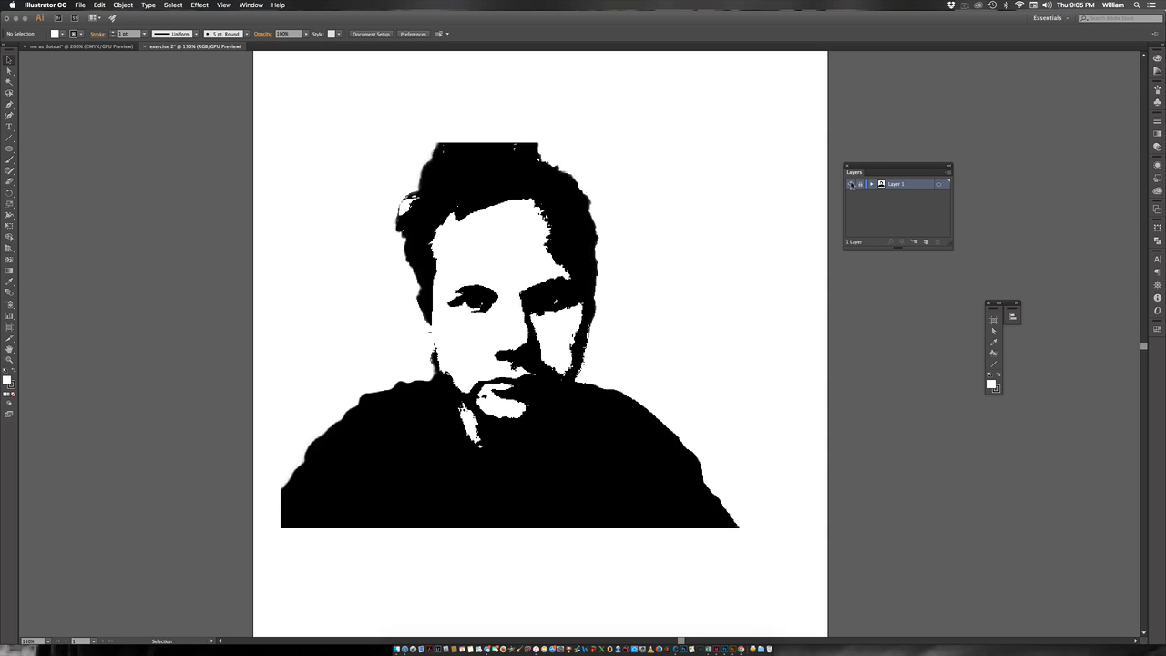
# Step: Unlock Layer 1 and turn it into a template layer
pyautogui.click(860, 185)
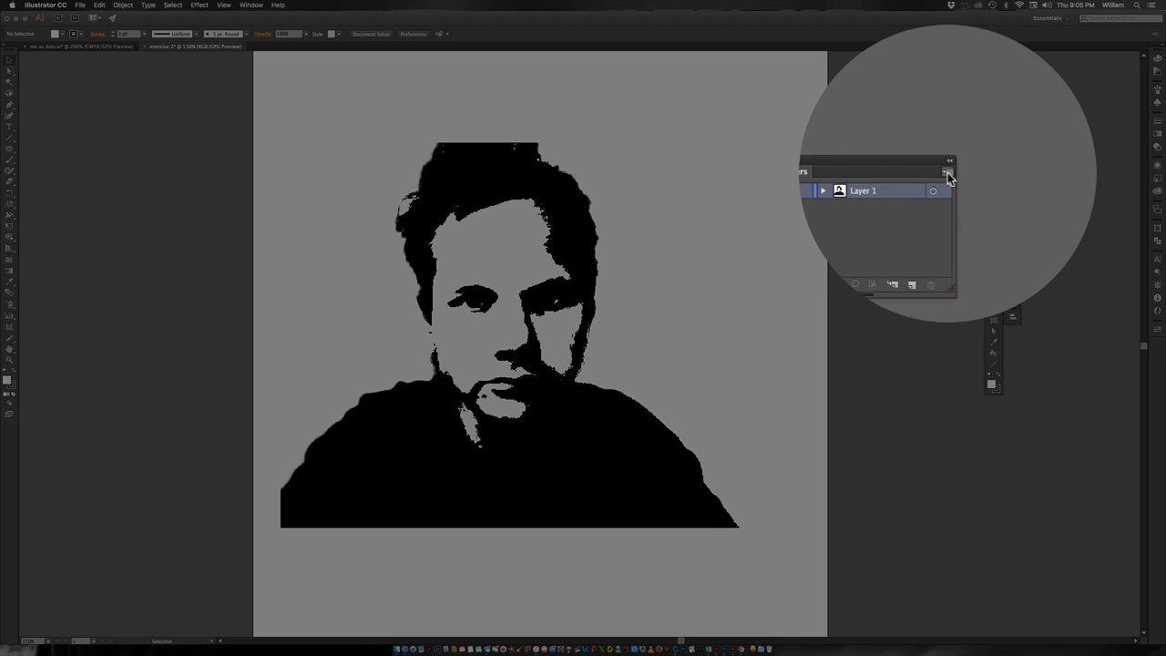
pyautogui.click(948, 172)
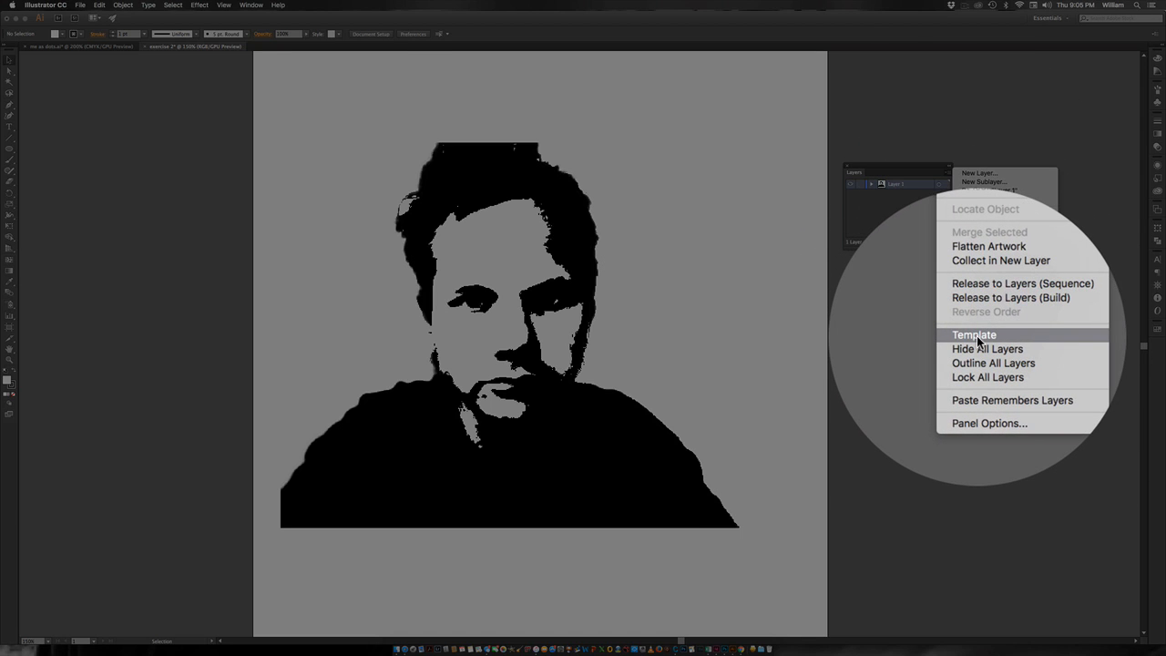
pyautogui.click(976, 335)
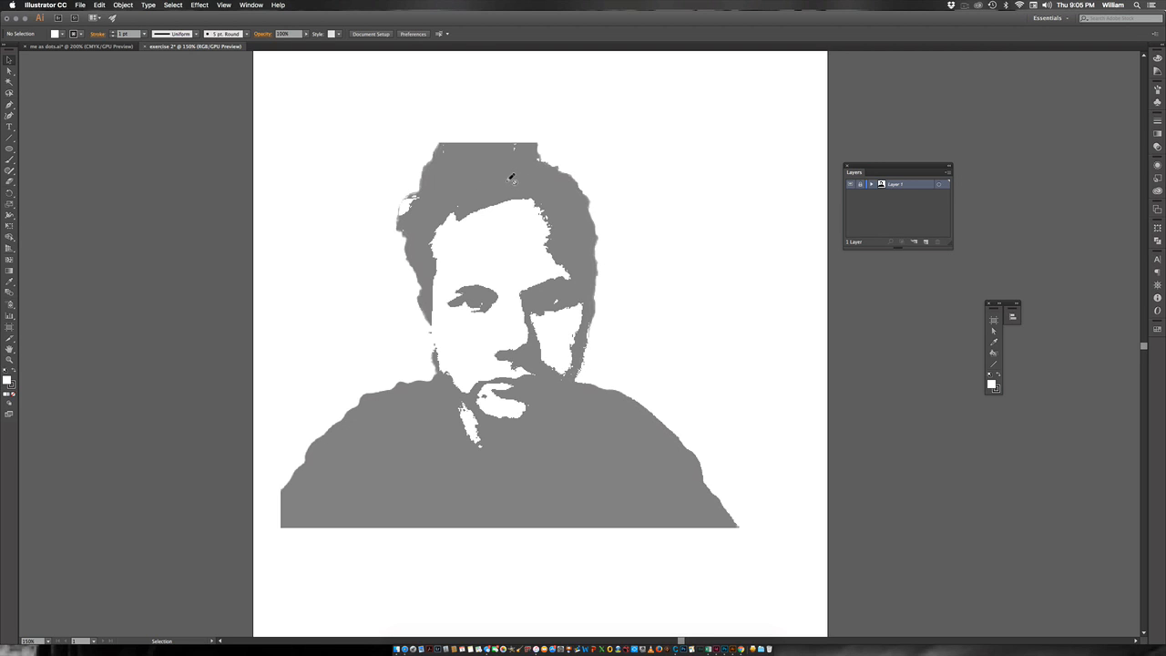
# Step: Add a new layer above the template layer and rename the template layer "artwork"
pyautogui.click(926, 242)
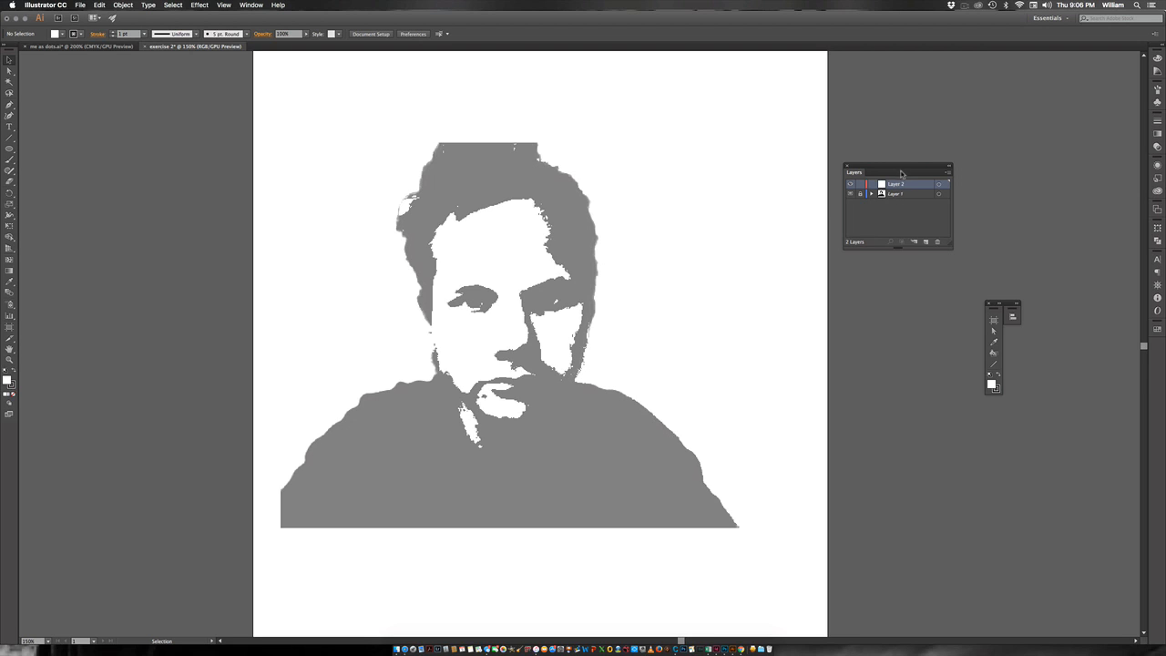
pyautogui.moveTo(900, 167); pyautogui.dragTo(894, 154)
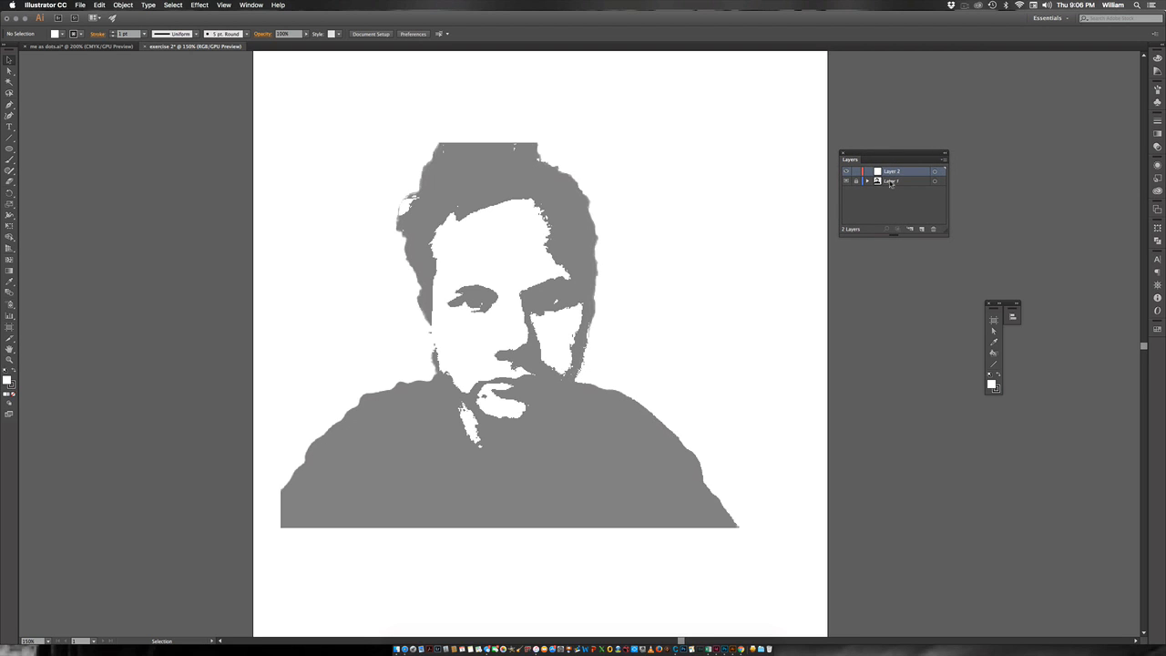
pyautogui.doubleClick(892, 182)
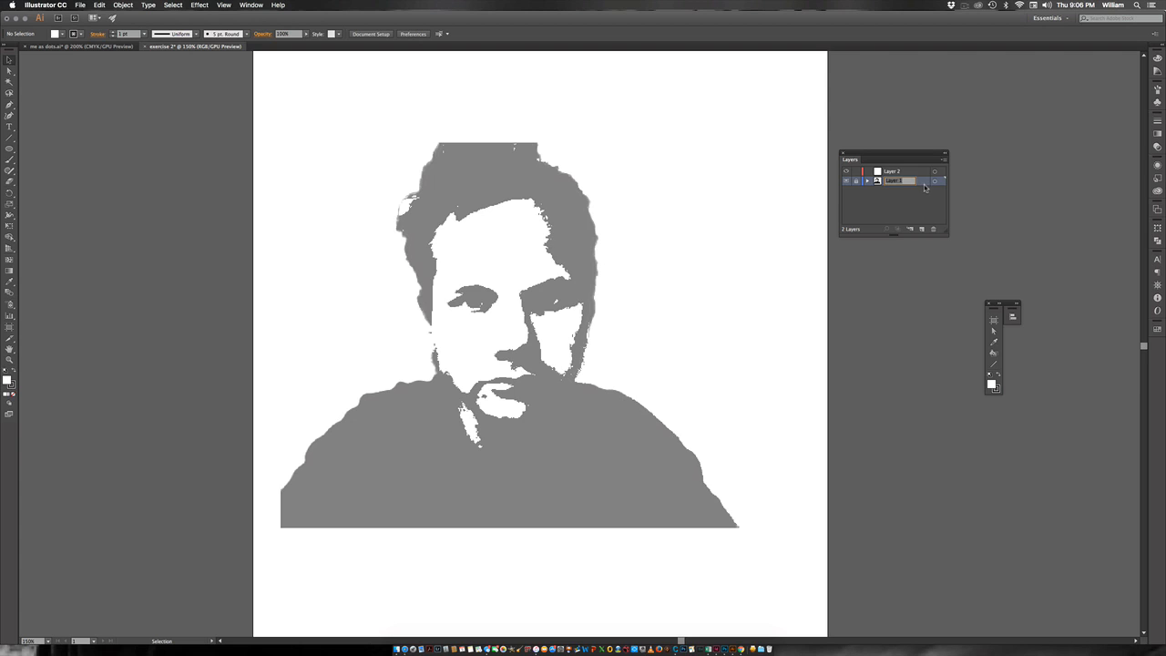
pyautogui.write('art')
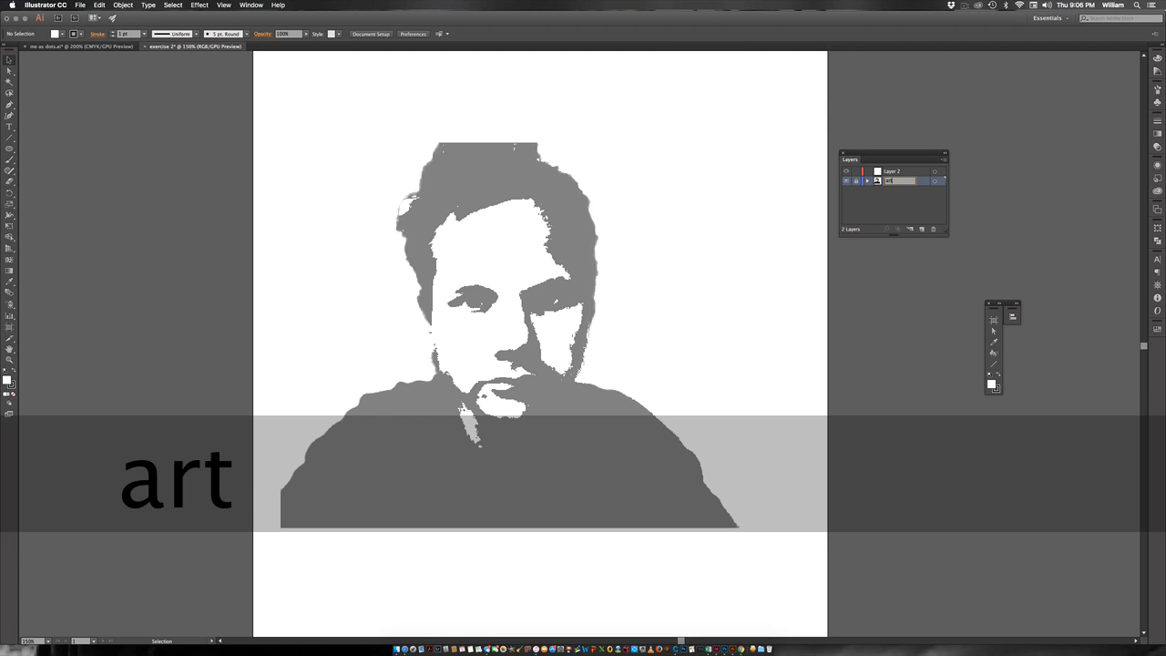
pyautogui.write('work')
pyautogui.click(895, 196)
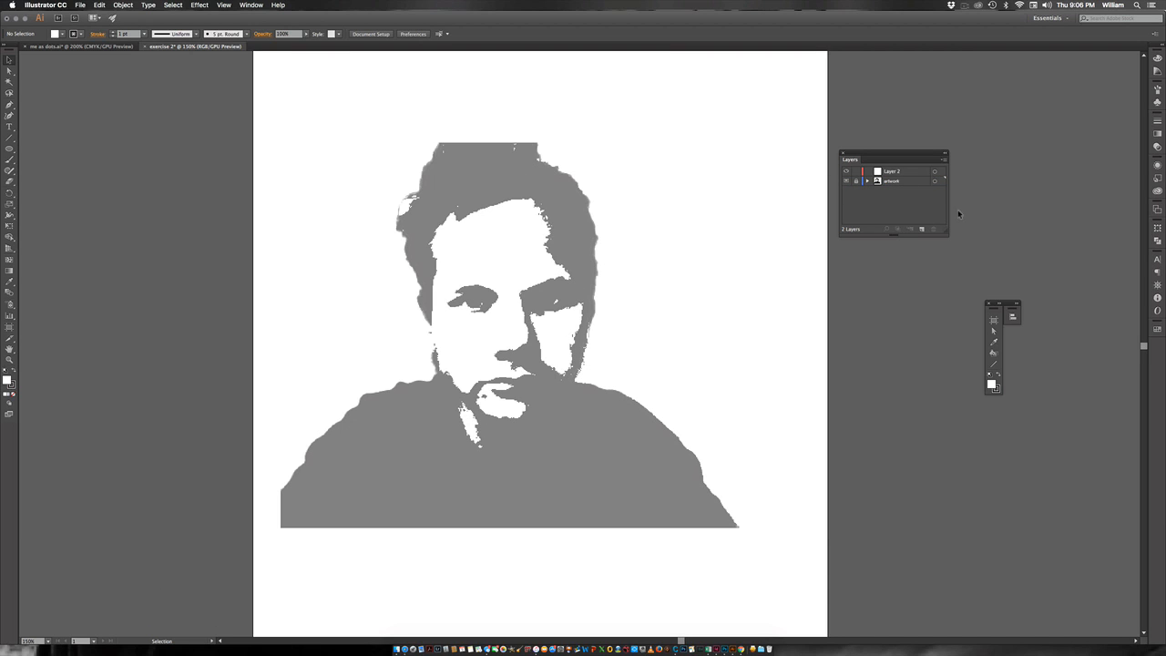
# Step: Rename the new empty layer above the template as "circles"
pyautogui.doubleClick(896, 173)
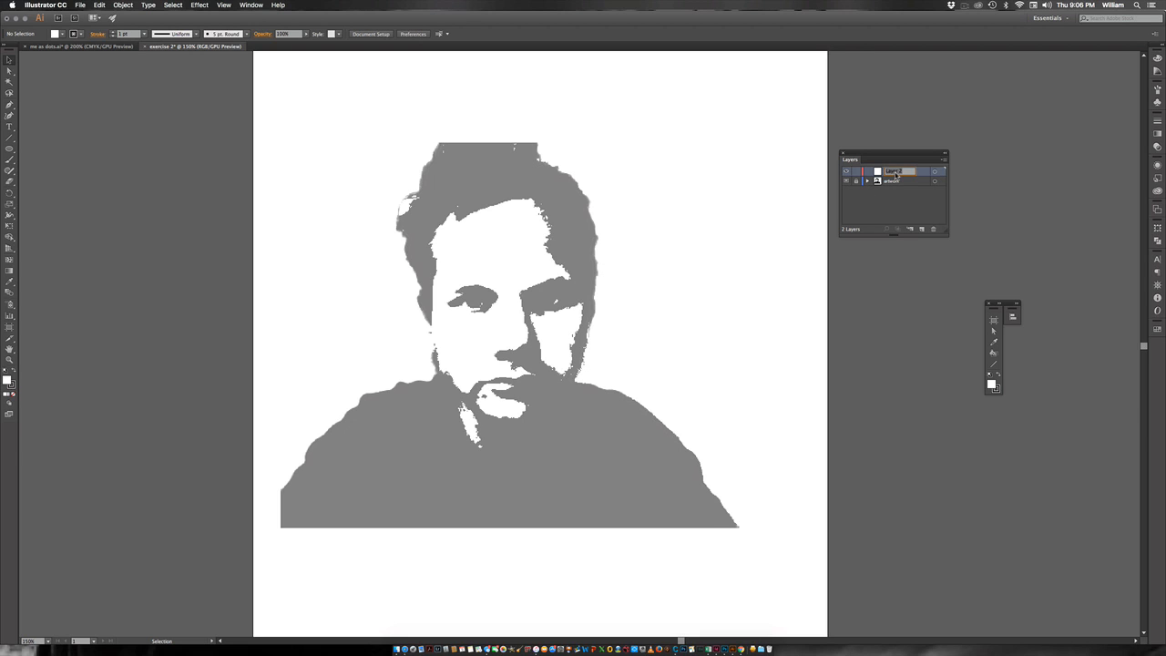
pyautogui.write('cir')
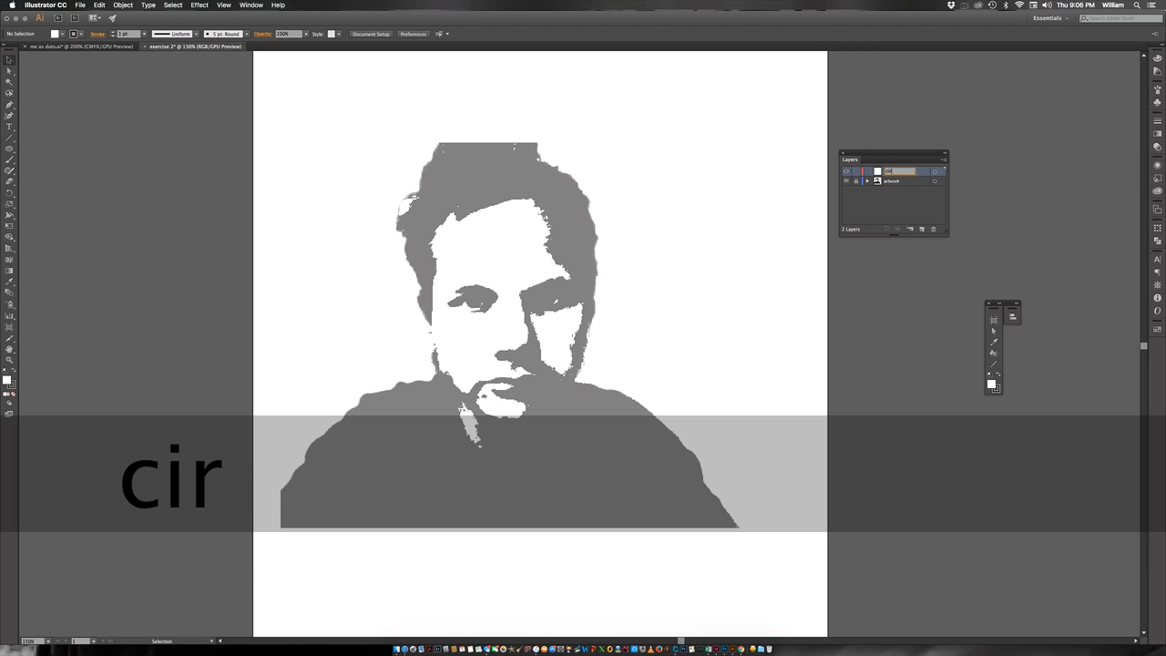
pyautogui.write('cles')
pyautogui.press('Return')
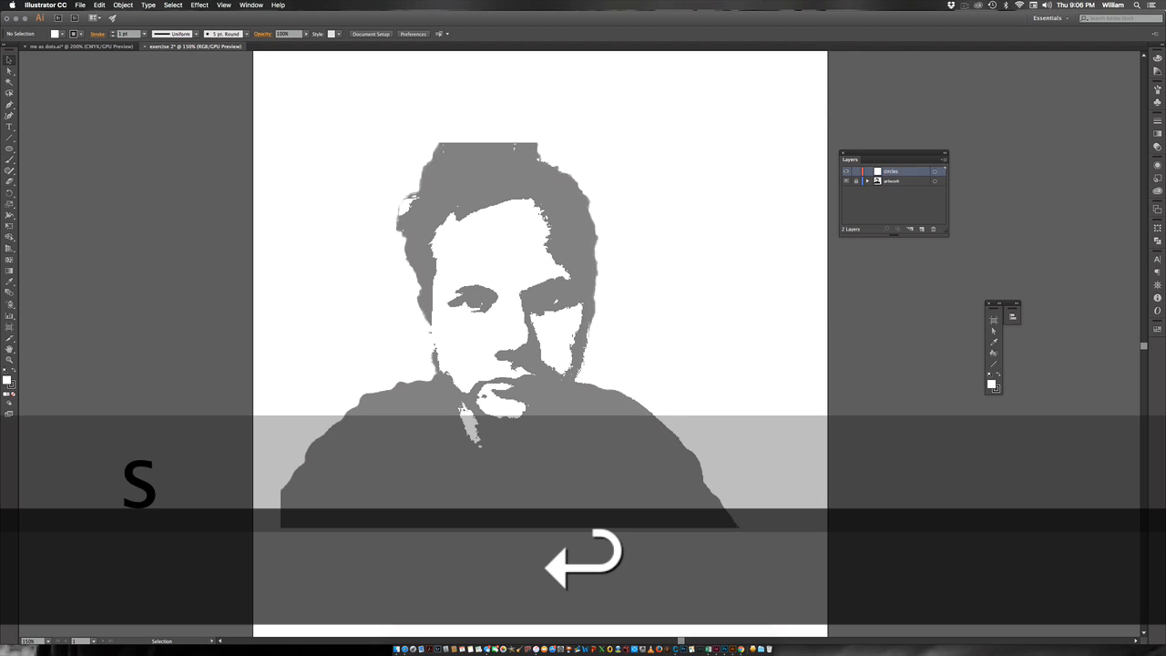
# Step: Lengthen the Layers panel alongside the artboard and make the circles layer active
pyautogui.moveTo(899, 153); pyautogui.dragTo(897, 82)
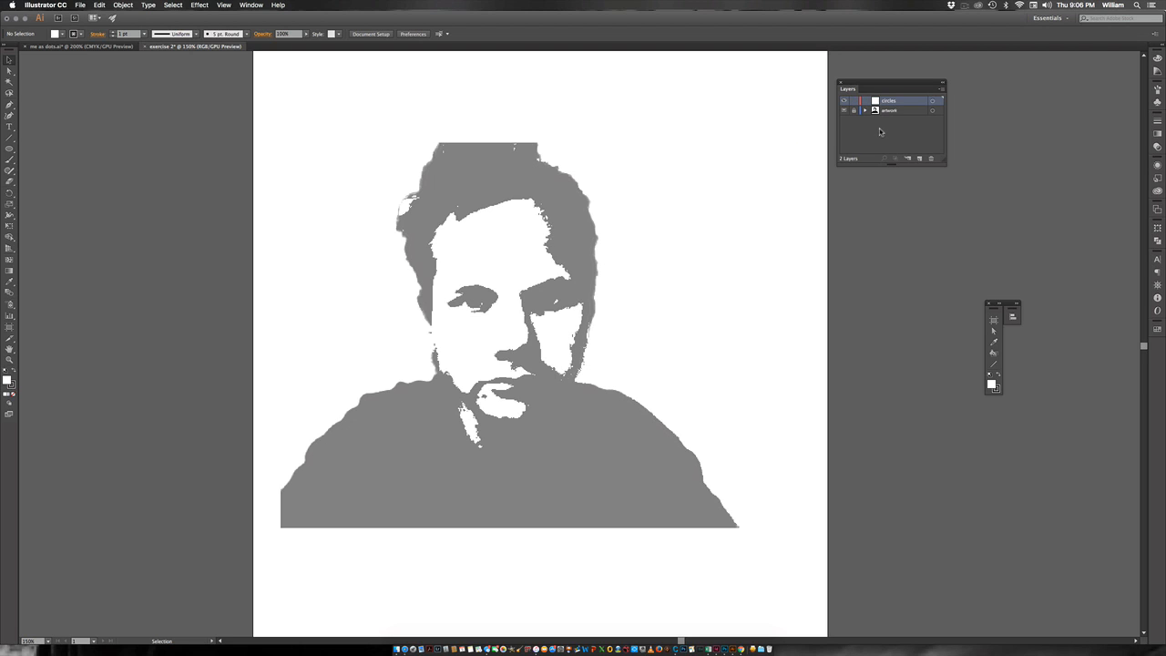
pyautogui.moveTo(943, 165); pyautogui.dragTo(955, 534)
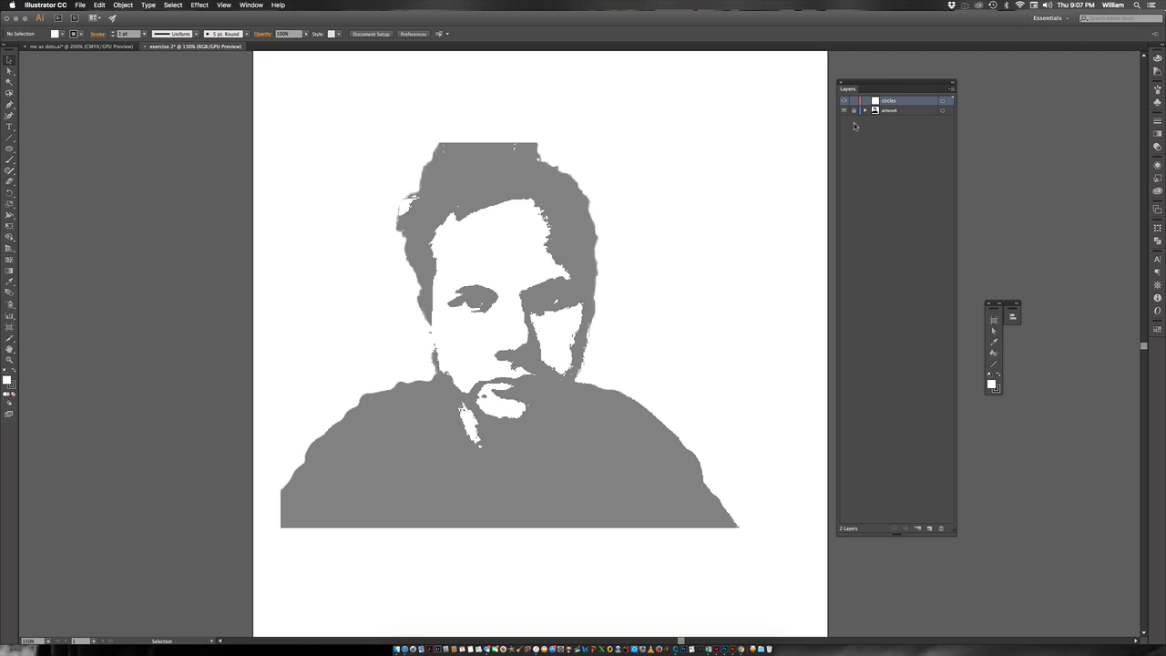
pyautogui.click(895, 111)
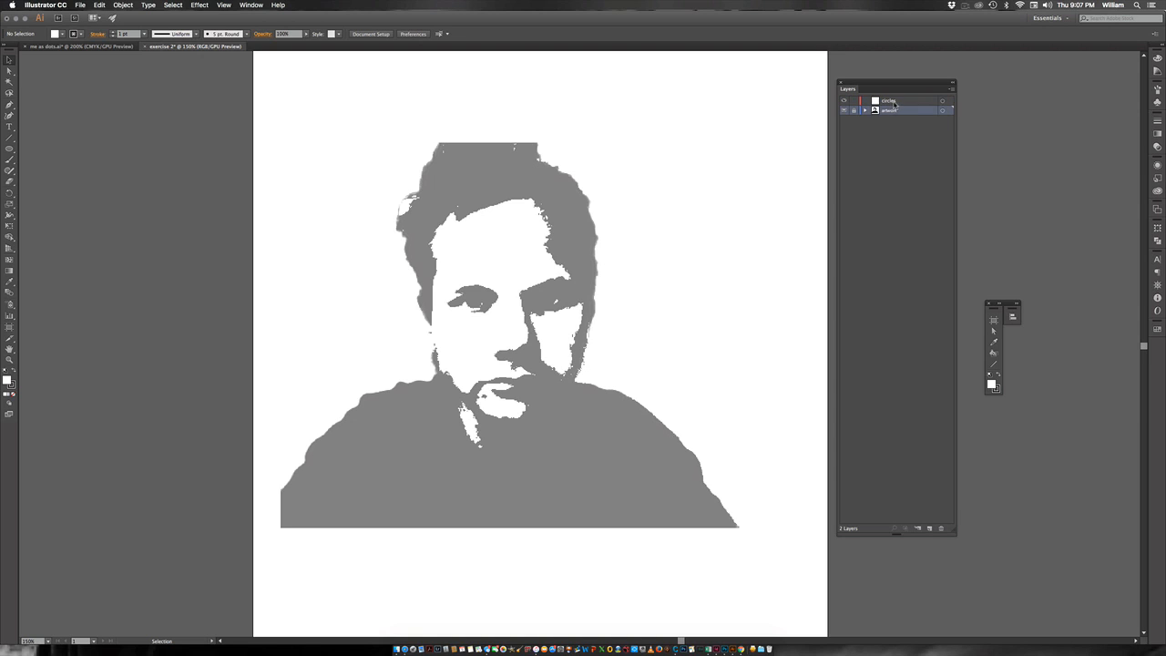
pyautogui.click(892, 102)
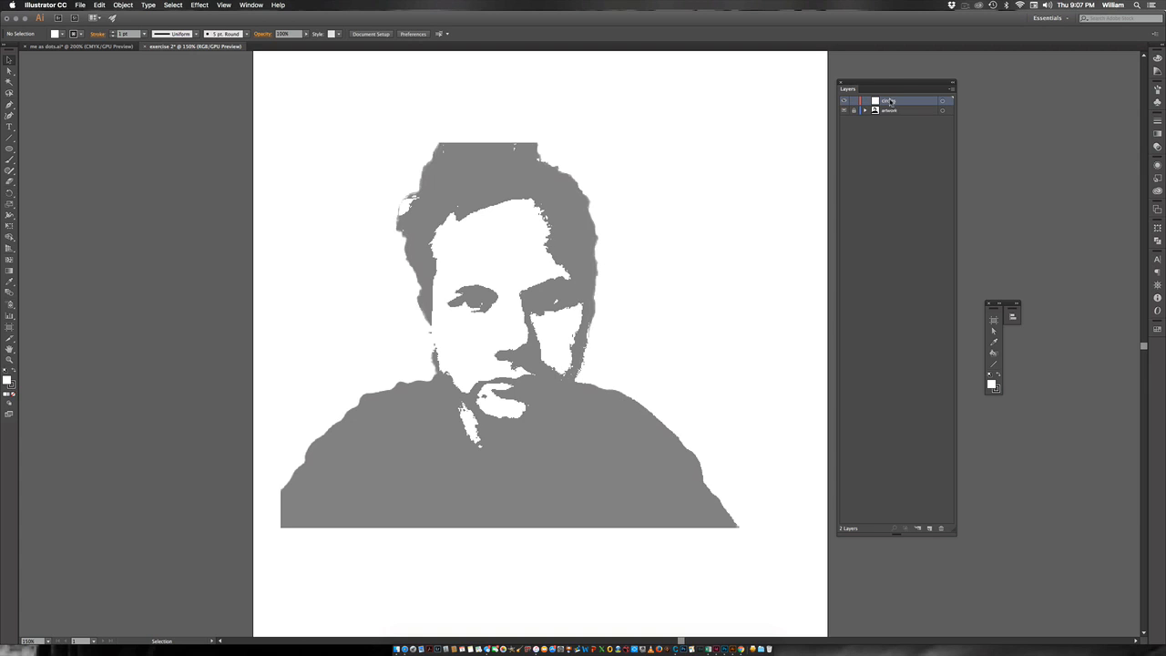
pyautogui.moveTo(890, 83); pyautogui.dragTo(887, 59)
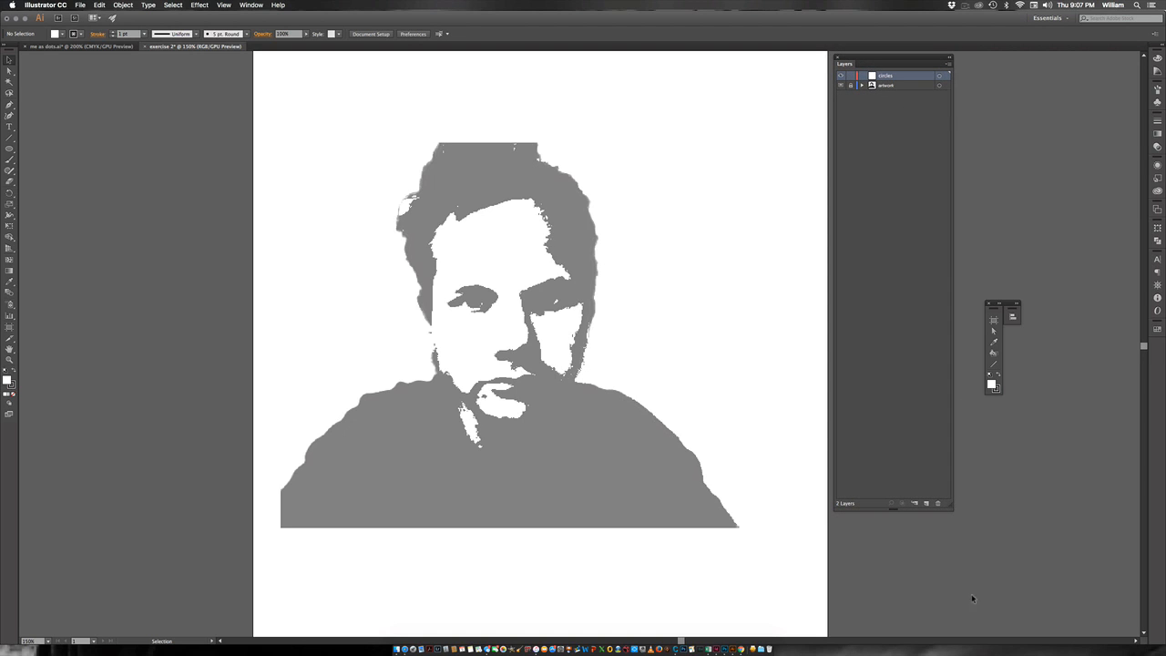
# Step: Shorten the Layers panel so it fits its two layers, and activate the Blob Brush tool
pyautogui.moveTo(954, 495); pyautogui.dragTo(948, 145)
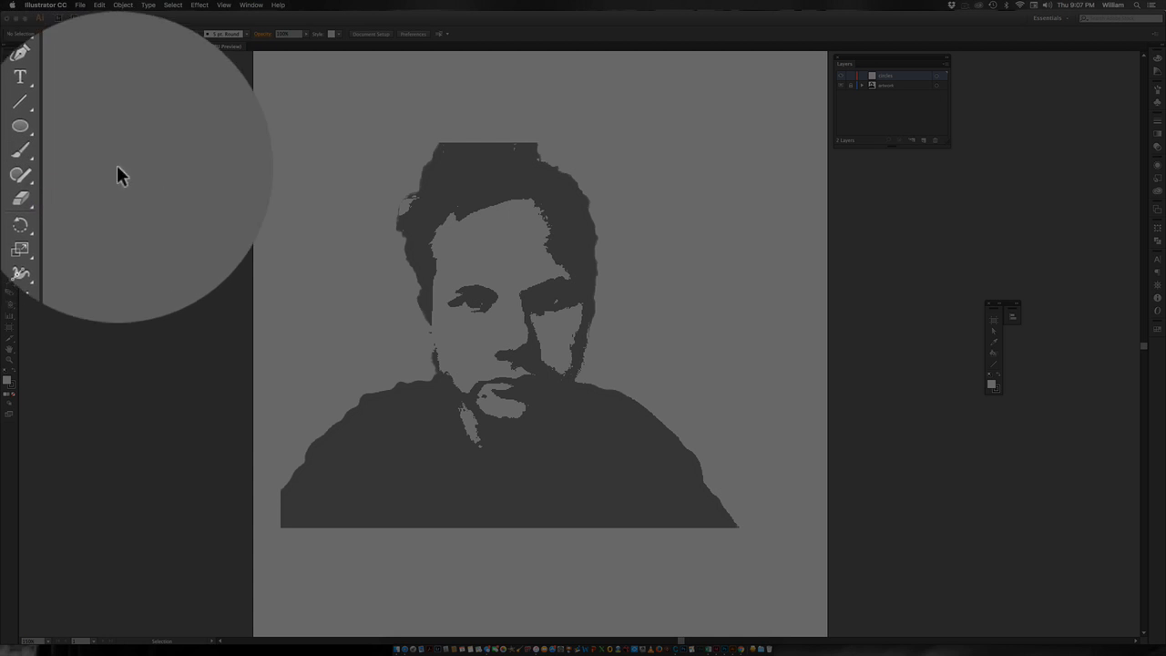
pyautogui.click(26, 164)
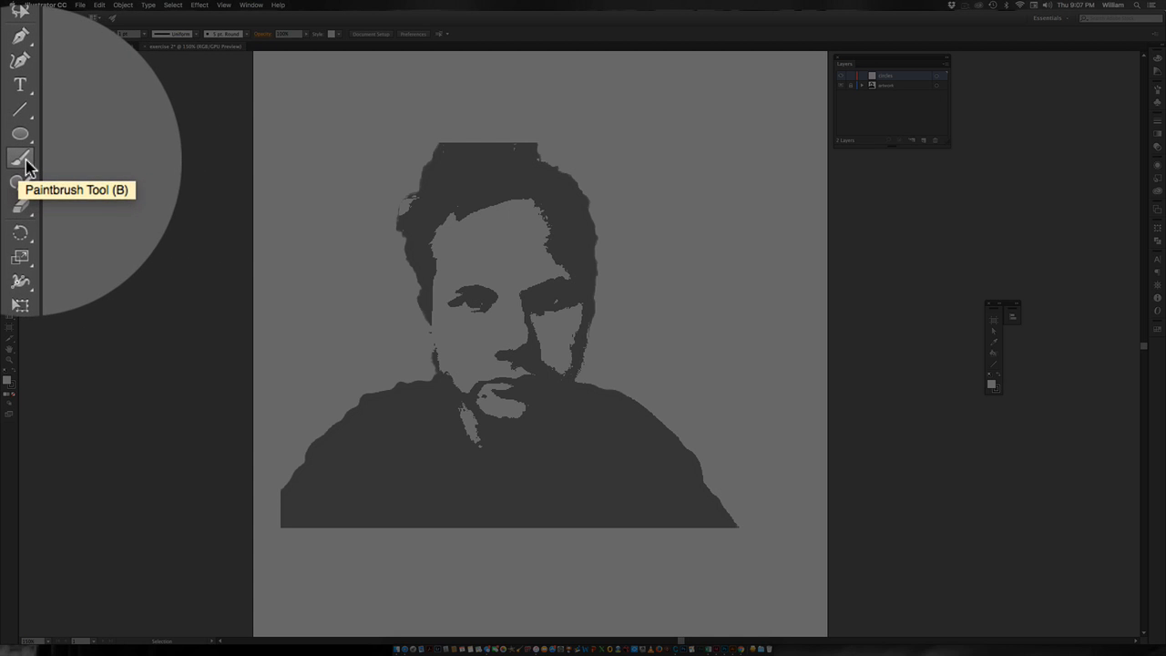
pyautogui.click(27, 164)
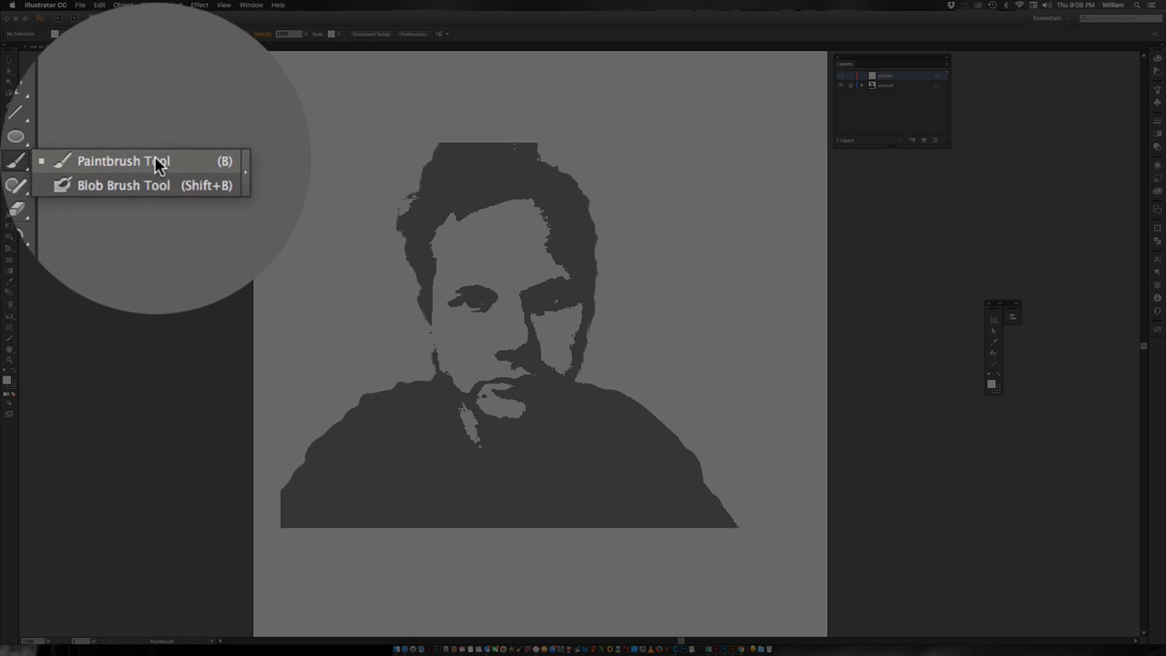
pyautogui.click(109, 176)
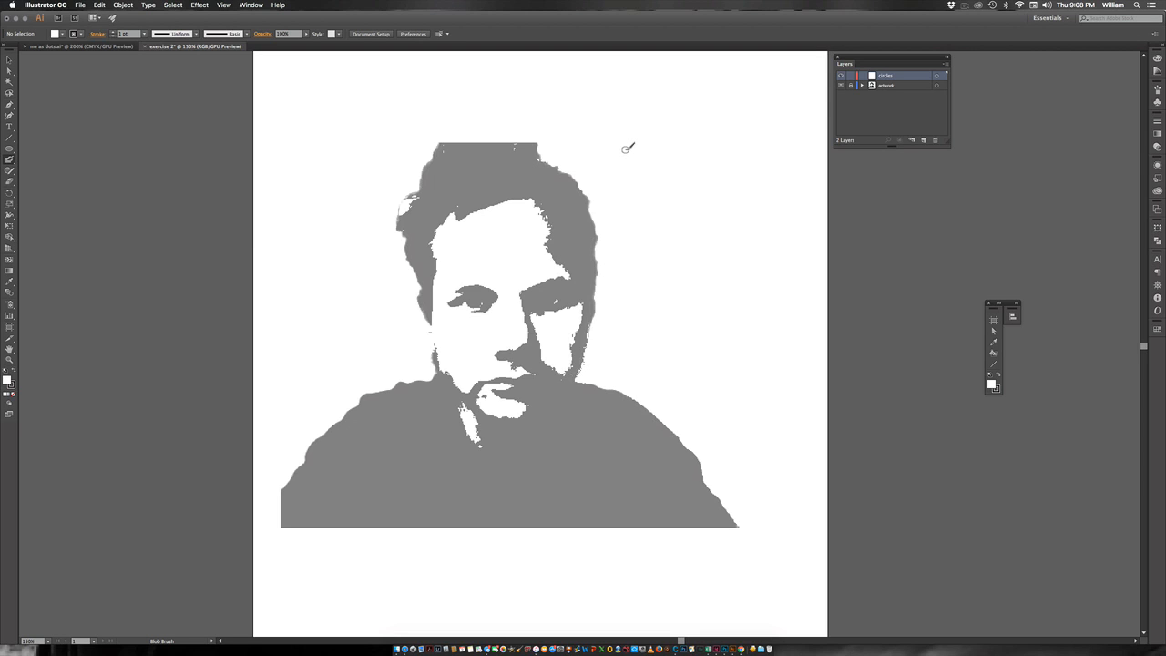
# Step: Try out smaller and larger Blob Brush sizes over the artboard, settling on a medium-sized round brush
pyautogui.press('[')
pyautogui.press('[')
pyautogui.press('[')
pyautogui.press('[')
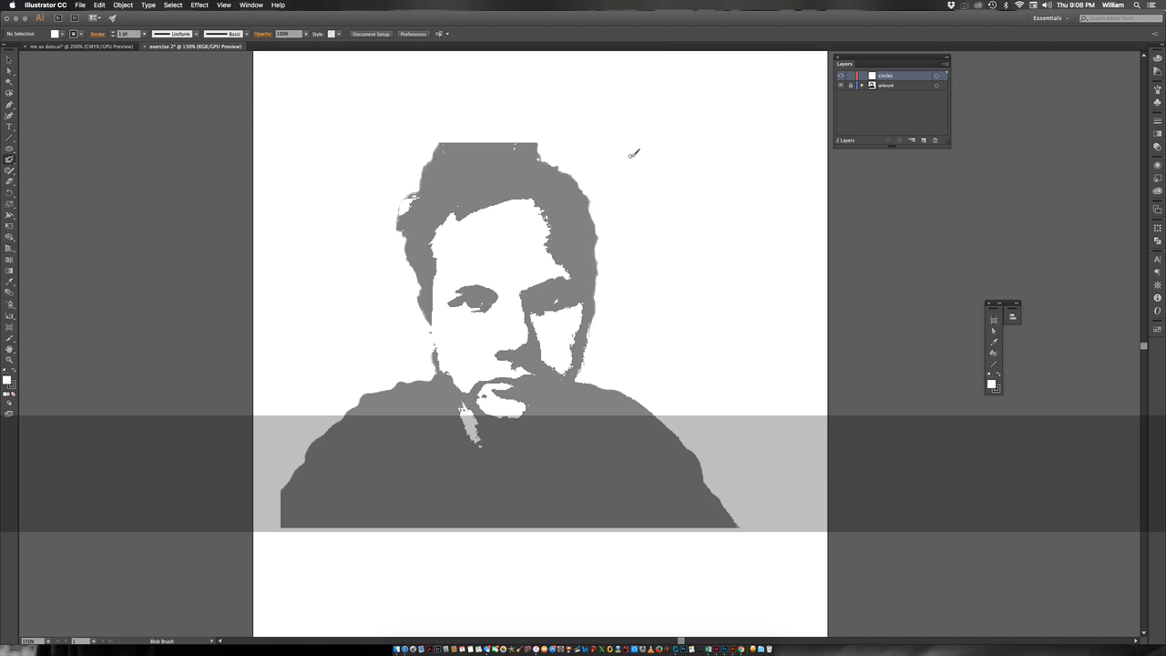
pyautogui.press(']')
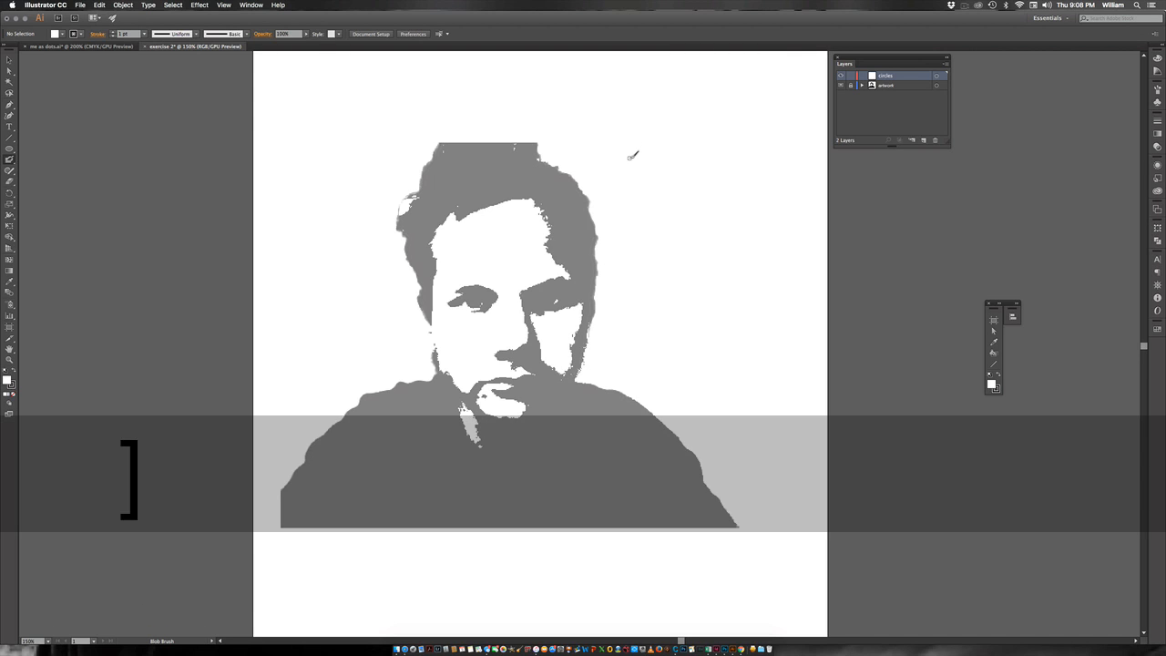
pyautogui.press(']')
pyautogui.press(']')
pyautogui.press(']')
pyautogui.press(']')
pyautogui.press(']')
pyautogui.press(']')
pyautogui.press(']')
pyautogui.press(']')
pyautogui.press(']')
pyautogui.press(']')
pyautogui.press(']')
pyautogui.press(']')
pyautogui.press(']')
pyautogui.press(']')
pyautogui.press(']')
pyautogui.press(']')
pyautogui.press(']')
pyautogui.press(']')
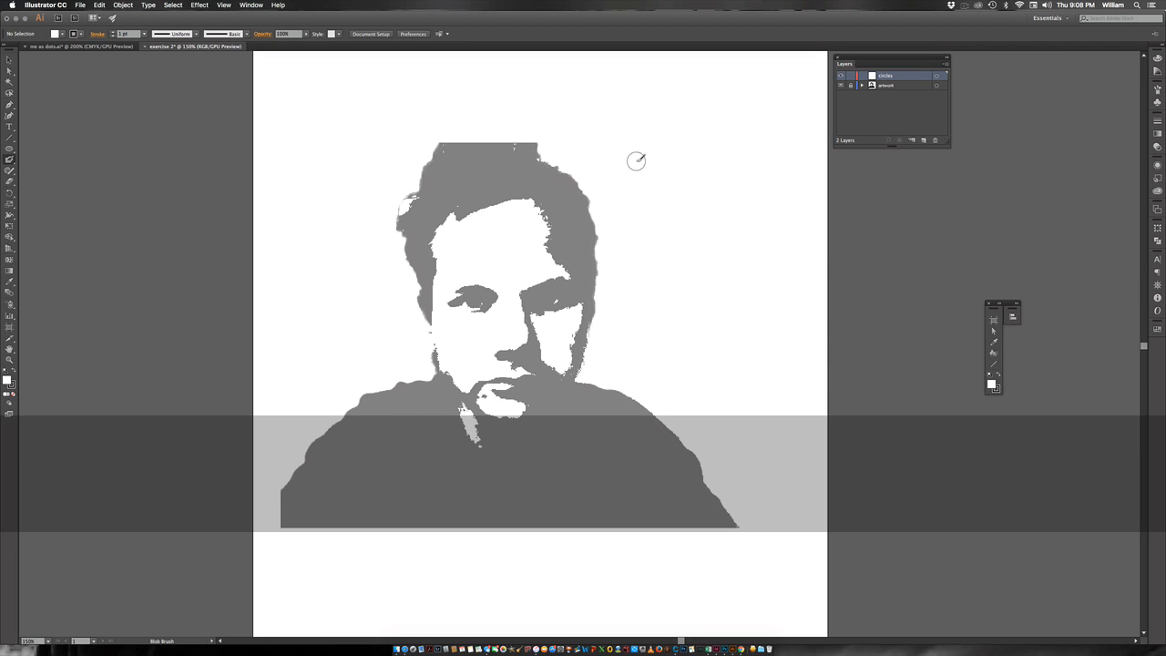
pyautogui.press('[')
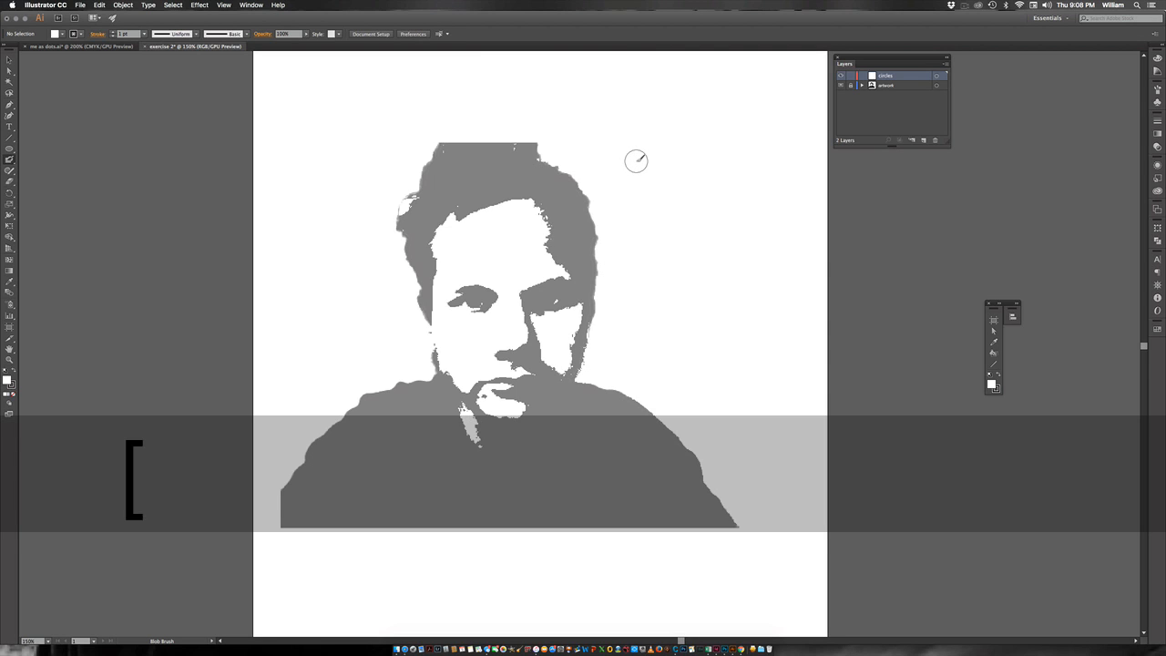
pyautogui.press('[')
pyautogui.press('[')
pyautogui.press('[')
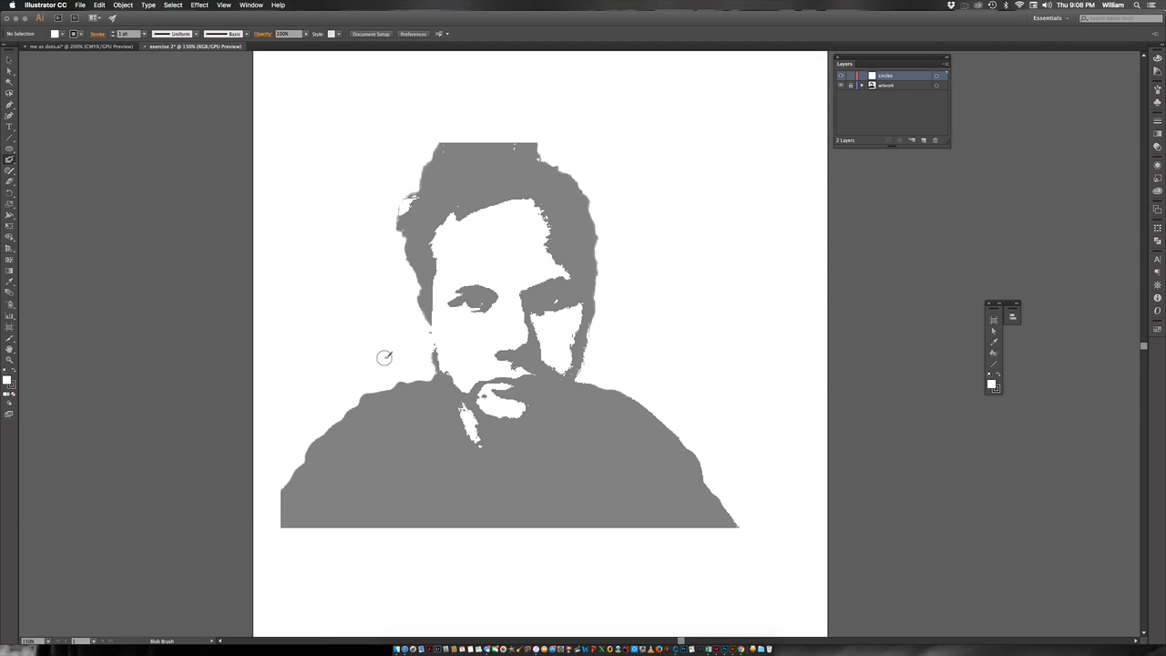
# Step: Paint a black test blob about 151 by 115 pt in the white area beside the face using overlapping strokes
pyautogui.press('space')
pyautogui.press('super+space')
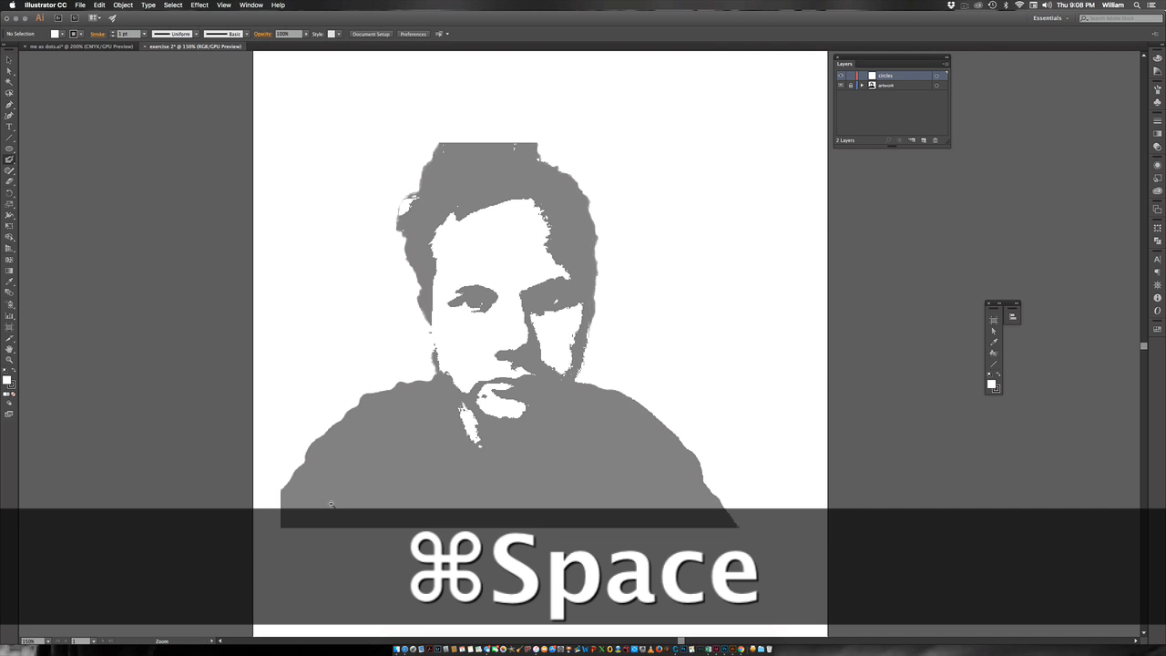
pyautogui.keyDown('super'); pyautogui.click(332, 504); pyautogui.keyUp('super')
pyautogui.moveTo(687, 323); pyautogui.dragTo(385, 463)
pyautogui.press('super+space')
pyautogui.keyDown('super'); pyautogui.click(359, 443); pyautogui.keyUp('super')
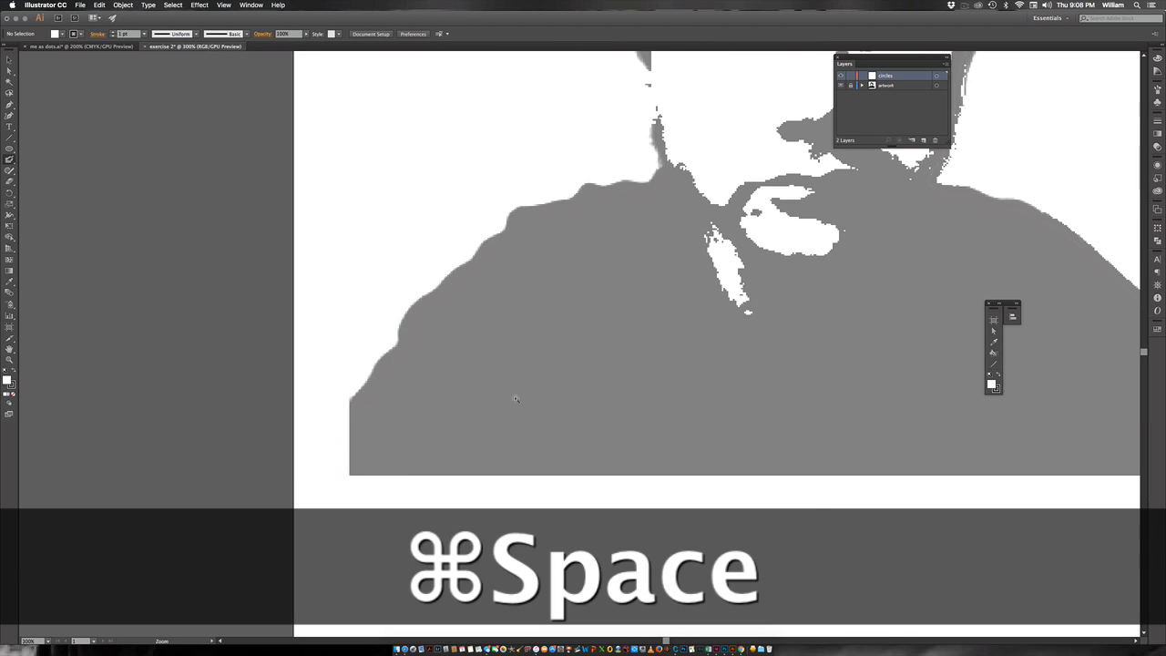
pyautogui.moveTo(515, 399)
pyautogui.mouseDown()
pyautogui.moveTo(393, 390)
pyautogui.moveTo(346, 429)
pyautogui.mouseUp()
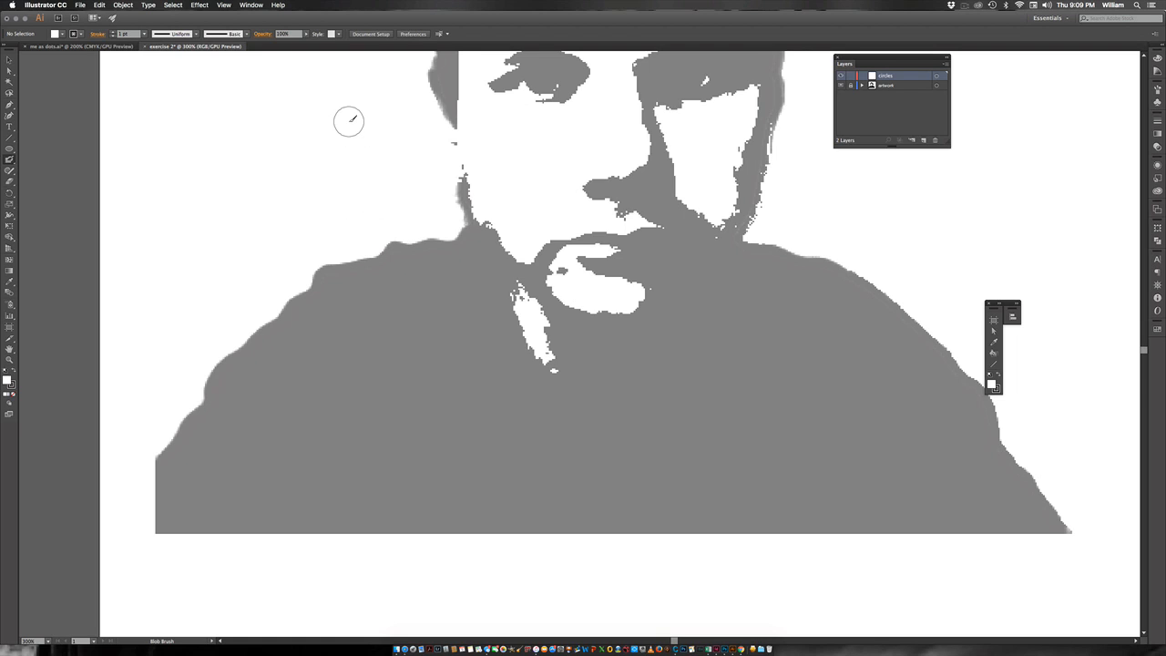
pyautogui.moveTo(349, 120)
pyautogui.mouseDown()
pyautogui.moveTo(242, 181)
pyautogui.moveTo(273, 194)
pyautogui.moveTo(295, 154)
pyautogui.moveTo(243, 193)
pyautogui.moveTo(283, 138)
pyautogui.moveTo(224, 169)
pyautogui.moveTo(243, 127)
pyautogui.moveTo(228, 196)
pyautogui.moveTo(215, 153)
pyautogui.moveTo(227, 124)
pyautogui.moveTo(195, 123)
pyautogui.moveTo(208, 198)
pyautogui.moveTo(242, 212)
pyautogui.moveTo(194, 200)
pyautogui.moveTo(182, 172)
pyautogui.mouseUp()
pyautogui.click(9, 60)
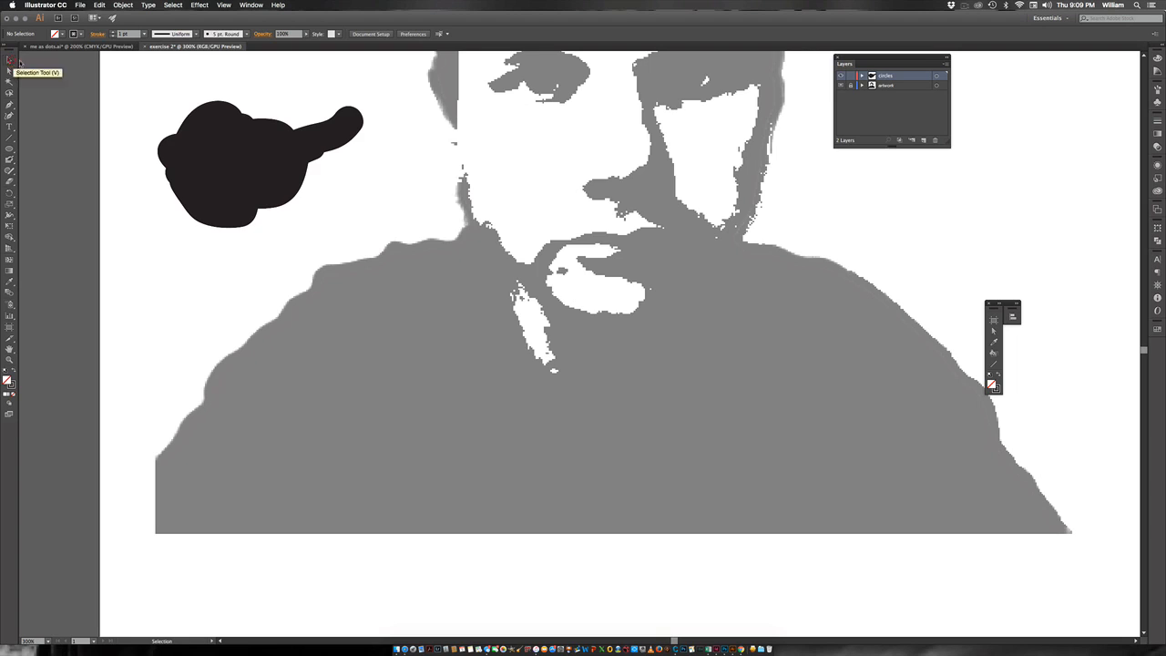
pyautogui.click(268, 163)
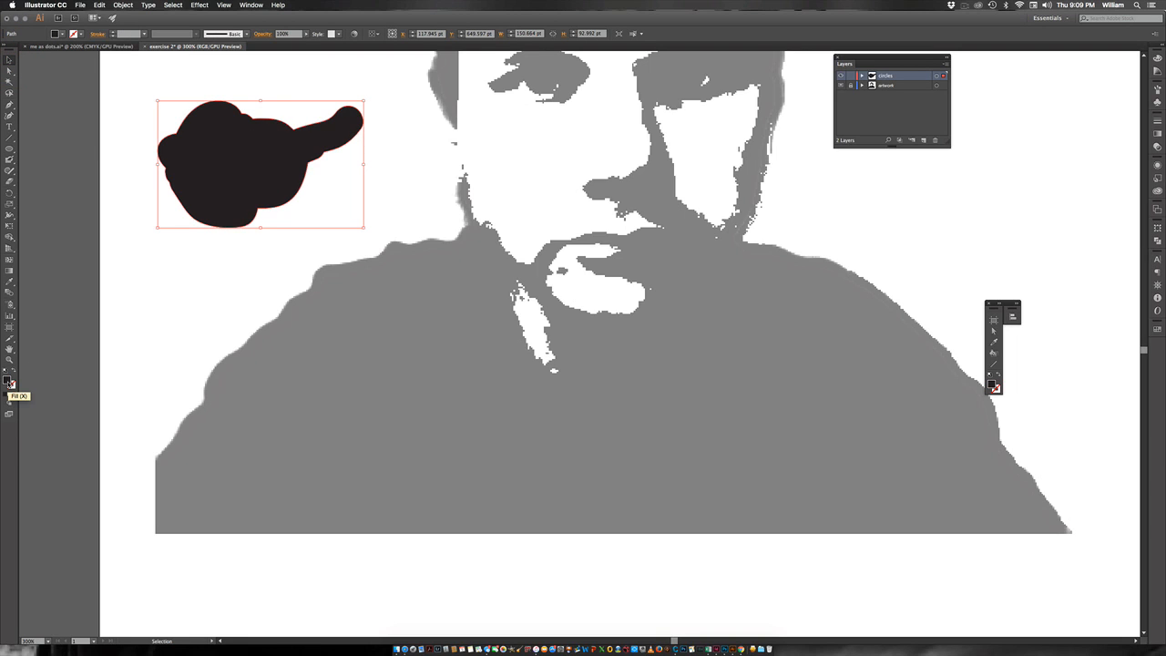
pyautogui.click(10, 161)
pyautogui.moveTo(239, 131)
pyautogui.mouseDown()
pyautogui.moveTo(260, 107)
pyautogui.moveTo(230, 103)
pyautogui.moveTo(274, 88)
pyautogui.moveTo(286, 88)
pyautogui.moveTo(275, 129)
pyautogui.moveTo(313, 118)
pyautogui.moveTo(295, 116)
pyautogui.moveTo(301, 93)
pyautogui.moveTo(315, 119)
pyautogui.moveTo(340, 106)
pyautogui.moveTo(303, 91)
pyautogui.mouseUp()
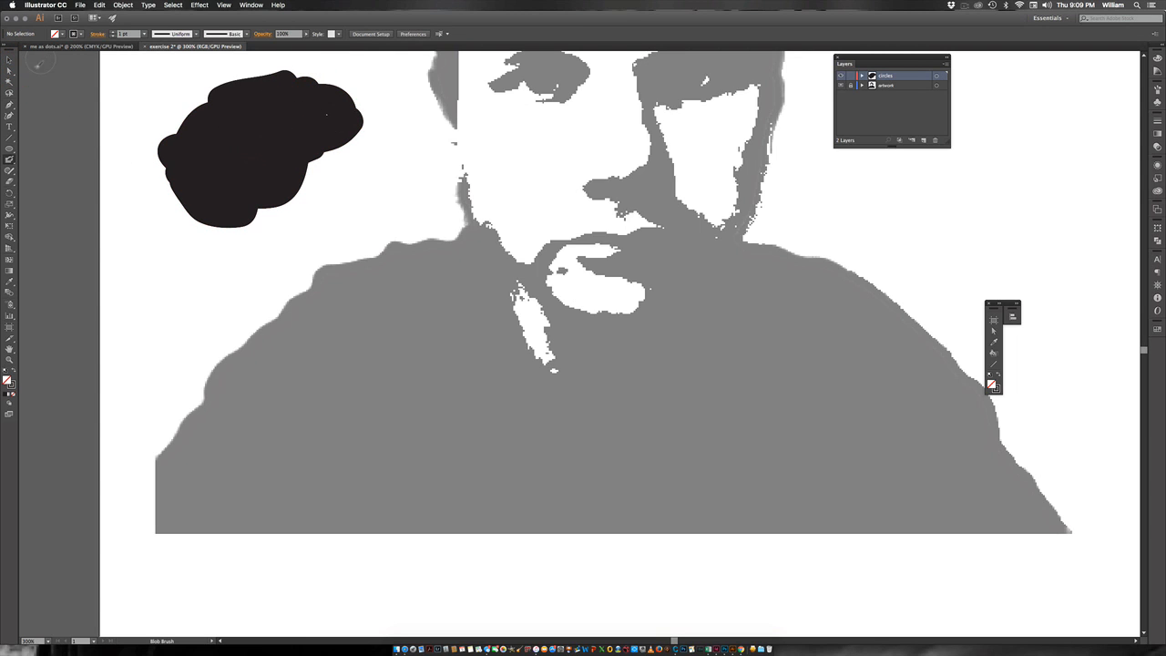
# Step: Select the merged test blob, move it slightly and delete it from the circles layer
pyautogui.click(9, 59)
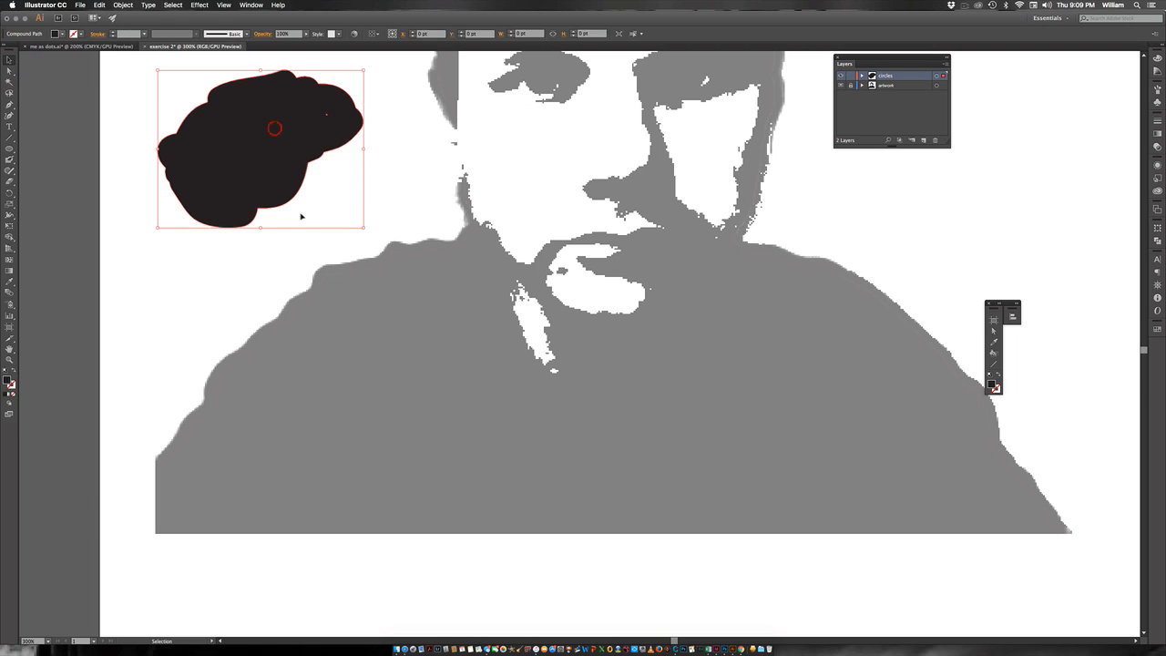
pyautogui.moveTo(274, 122); pyautogui.dragTo(248, 190)
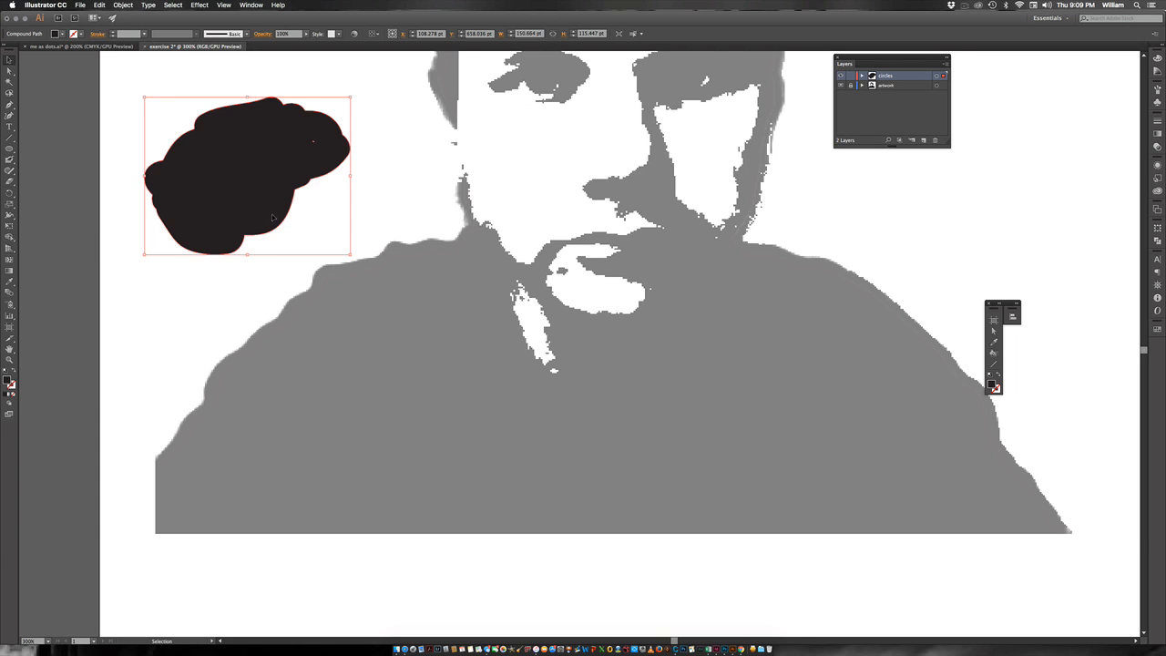
pyautogui.press('Delete')
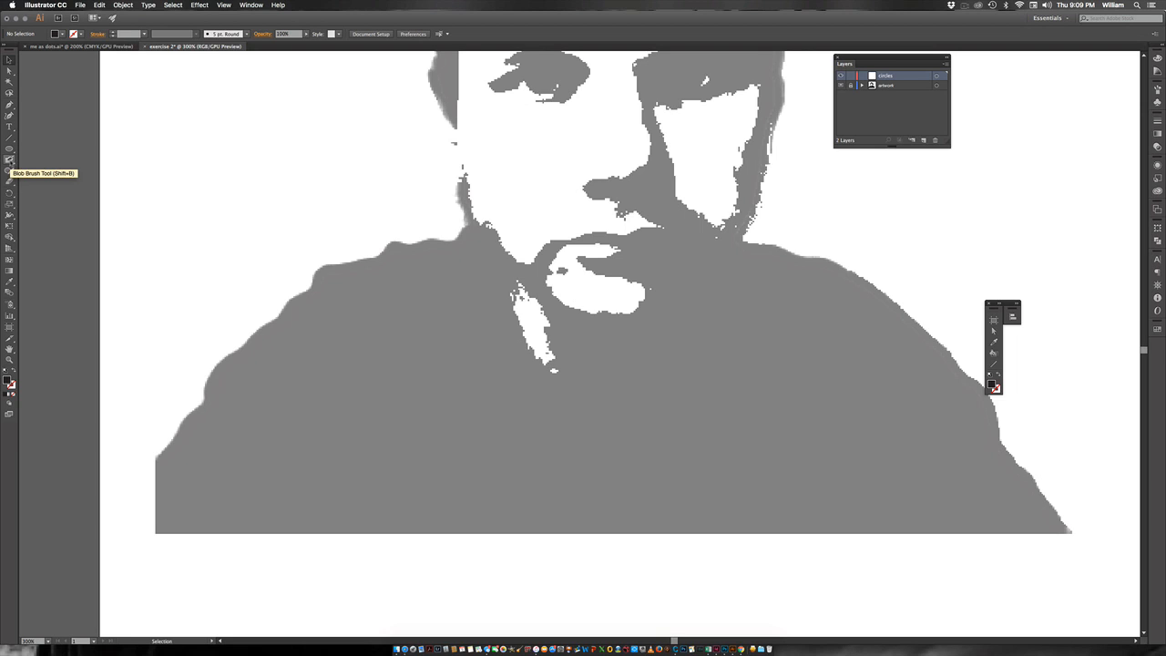
# Step: Paint Blob Brush strokes along the shoulder contour from beside the neck down to the template's lower corner
pyautogui.click(10, 157)
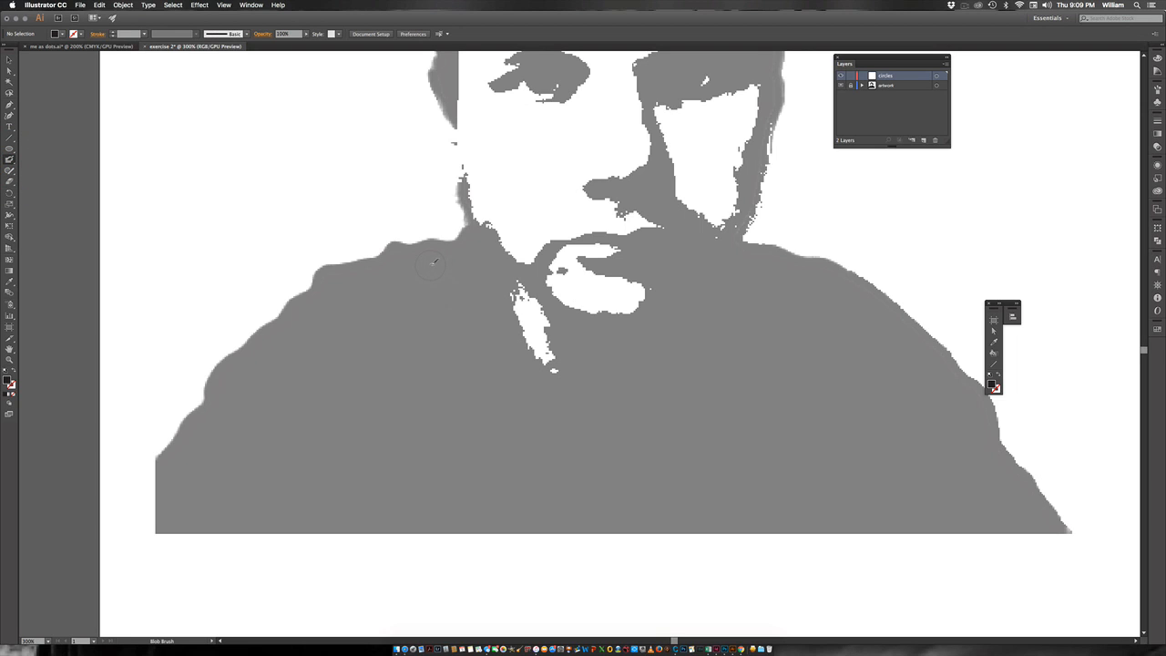
pyautogui.moveTo(442, 254)
pyautogui.mouseDown()
pyautogui.moveTo(329, 279)
pyautogui.moveTo(263, 356)
pyautogui.mouseUp()
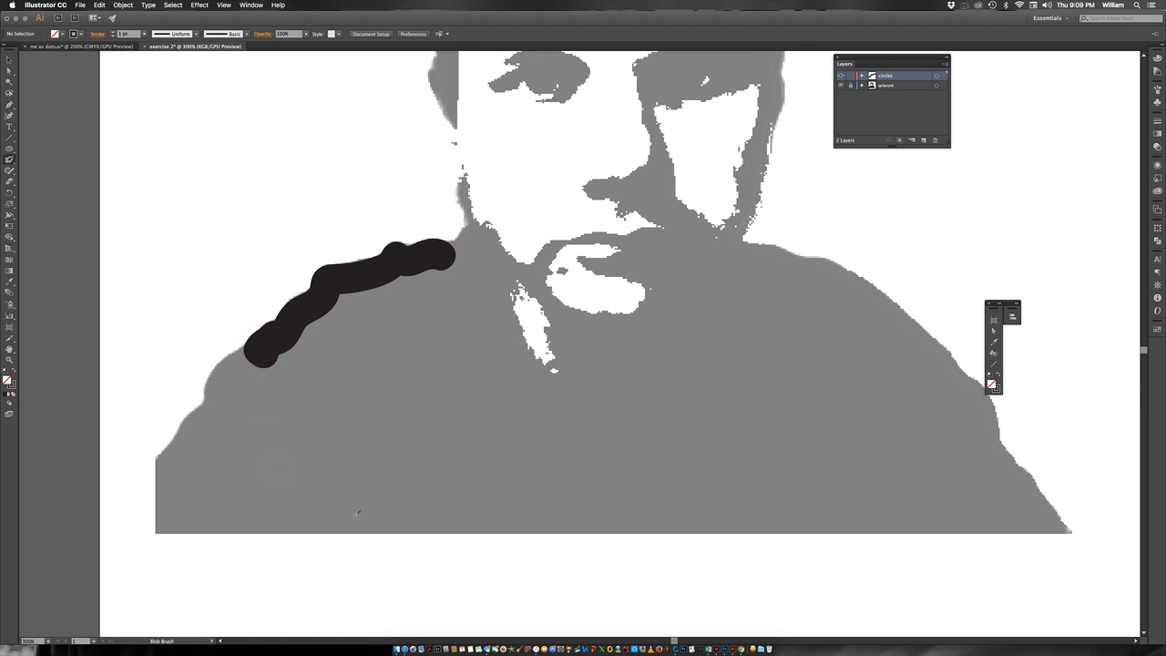
pyautogui.moveTo(176, 513)
pyautogui.mouseDown()
pyautogui.moveTo(169, 461)
pyautogui.moveTo(213, 415)
pyautogui.moveTo(215, 383)
pyautogui.moveTo(251, 357)
pyautogui.mouseUp()
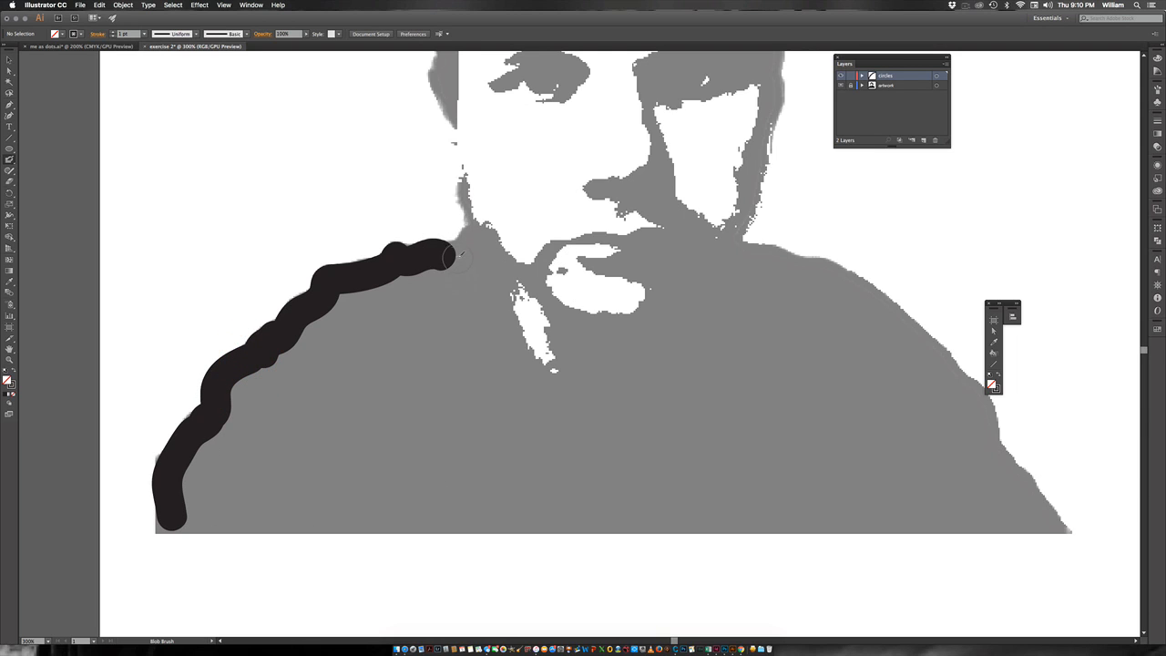
# Step: Reduce the brush size and extend the shoulder outline with thinner strokes up the neck and along the jaw
pyautogui.press('[')
pyautogui.press('[')
pyautogui.press('[')
pyautogui.press('[')
pyautogui.press('[')
pyautogui.press('[')
pyautogui.press('[')
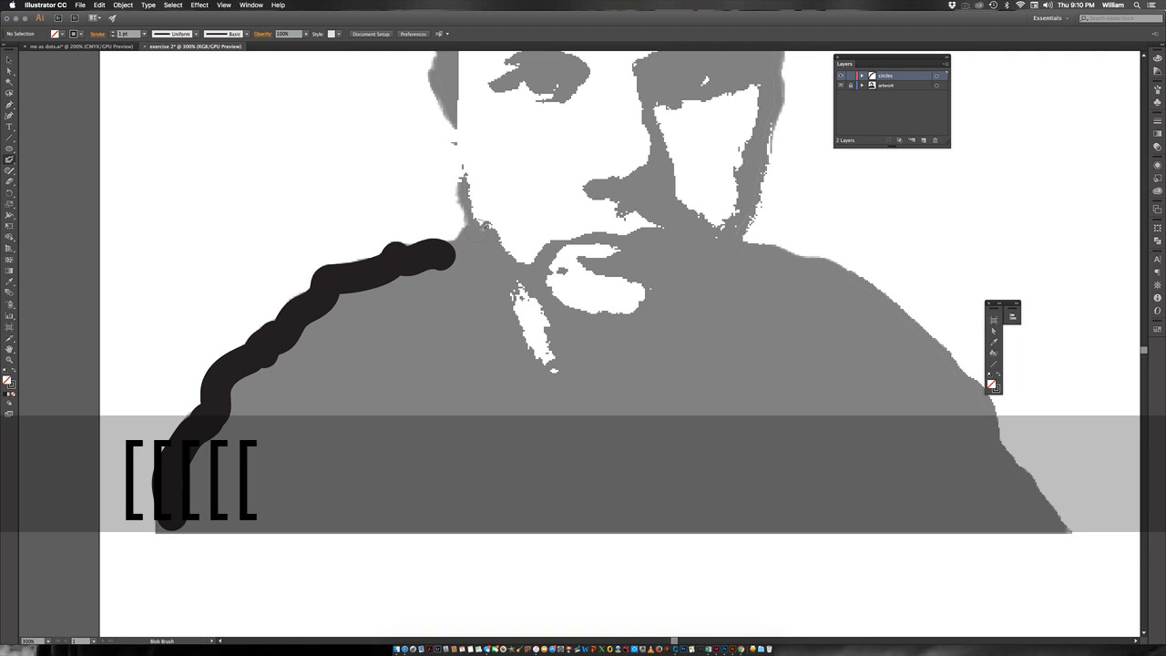
pyautogui.moveTo(458, 242); pyautogui.dragTo(472, 232)
pyautogui.moveTo(513, 266)
pyautogui.mouseDown()
pyautogui.moveTo(471, 219)
pyautogui.moveTo(464, 178)
pyautogui.mouseUp()
# Step: Reduce the brush size further, try tracing the upper lip with a thin stroke, and undo it
pyautogui.press('[')
pyautogui.press('[')
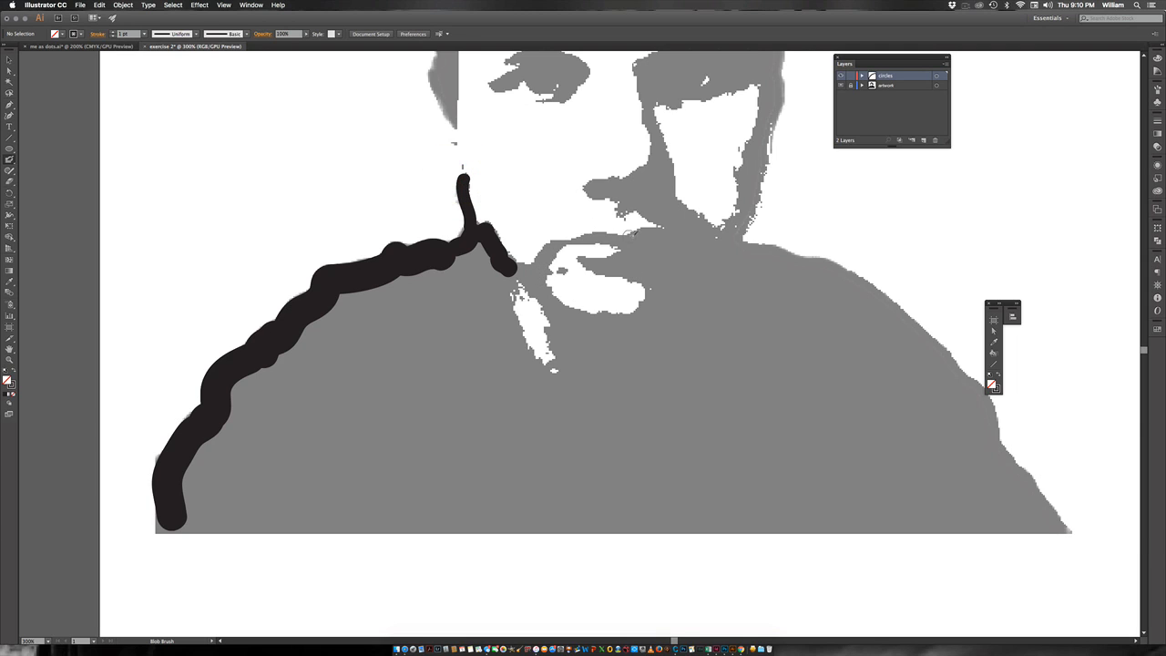
pyautogui.press('[')
pyautogui.press('[')
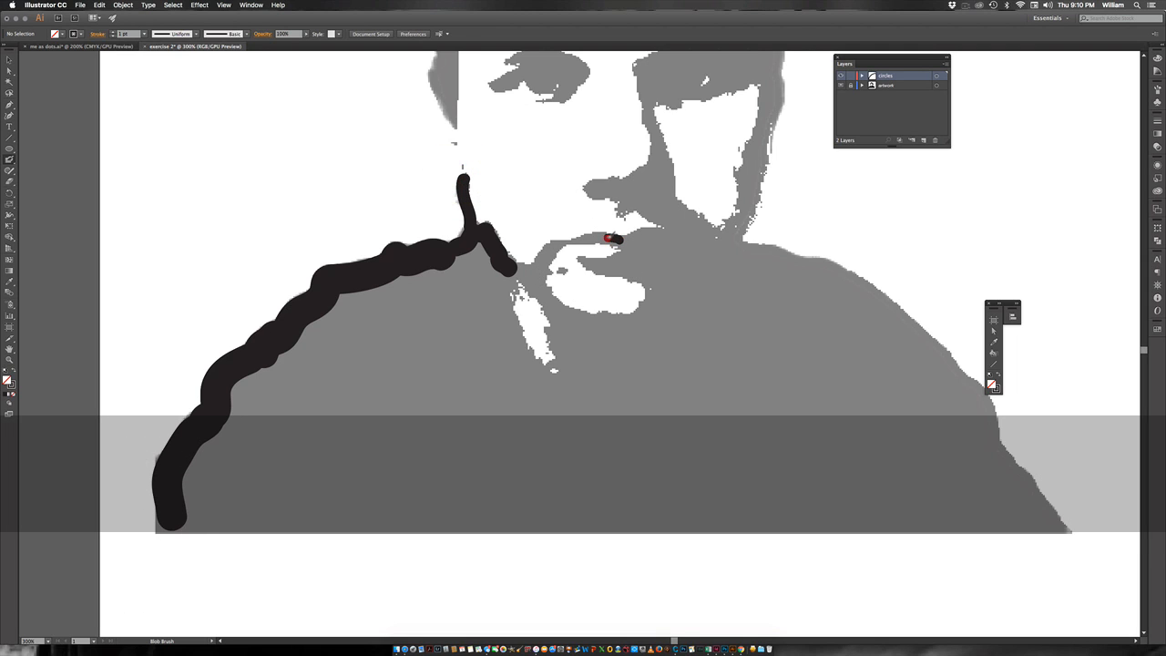
pyautogui.moveTo(603, 238); pyautogui.dragTo(594, 237)
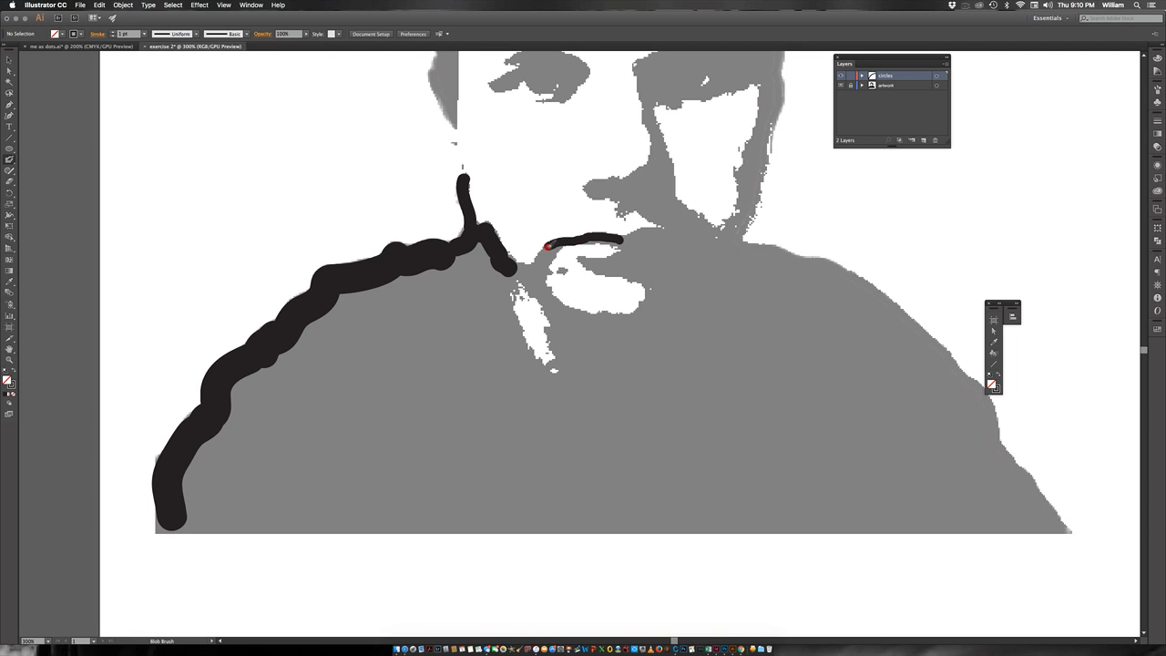
pyautogui.moveTo(546, 246); pyautogui.dragTo(546, 246)
pyautogui.press('super+z')
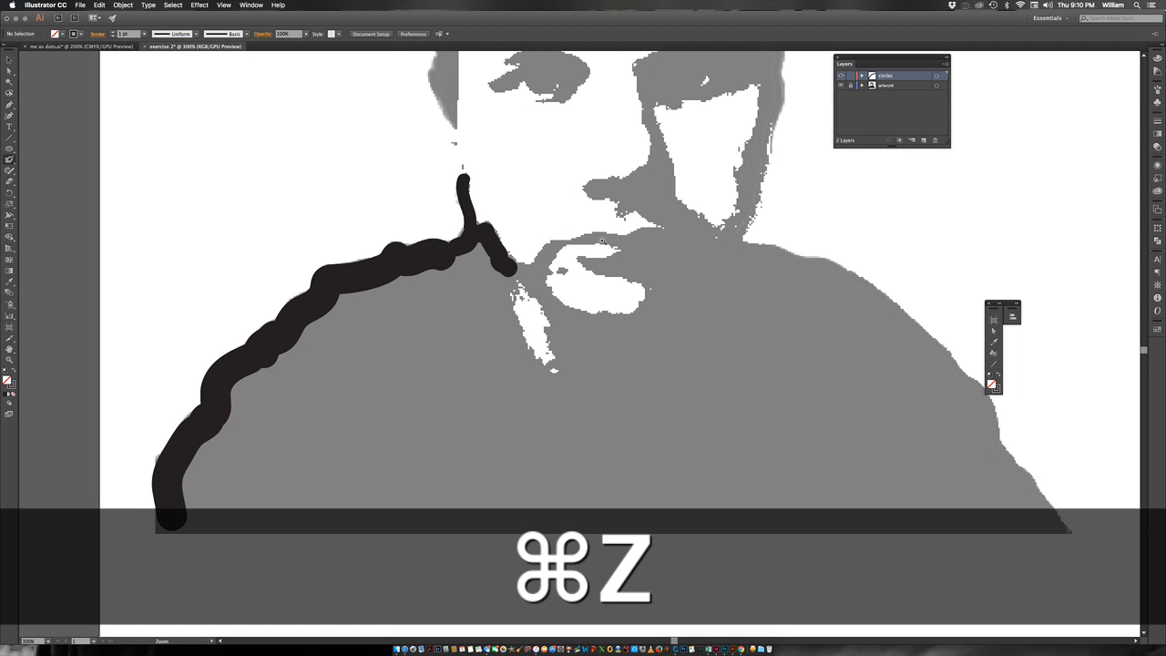
# Step: Try retracing the upper lip in close-up with the small brush and undo the stroke
pyautogui.keyDown('super'); pyautogui.click(602, 240); pyautogui.keyUp('super')
pyautogui.keyDown('super'); pyautogui.click(579, 343); pyautogui.keyUp('super')
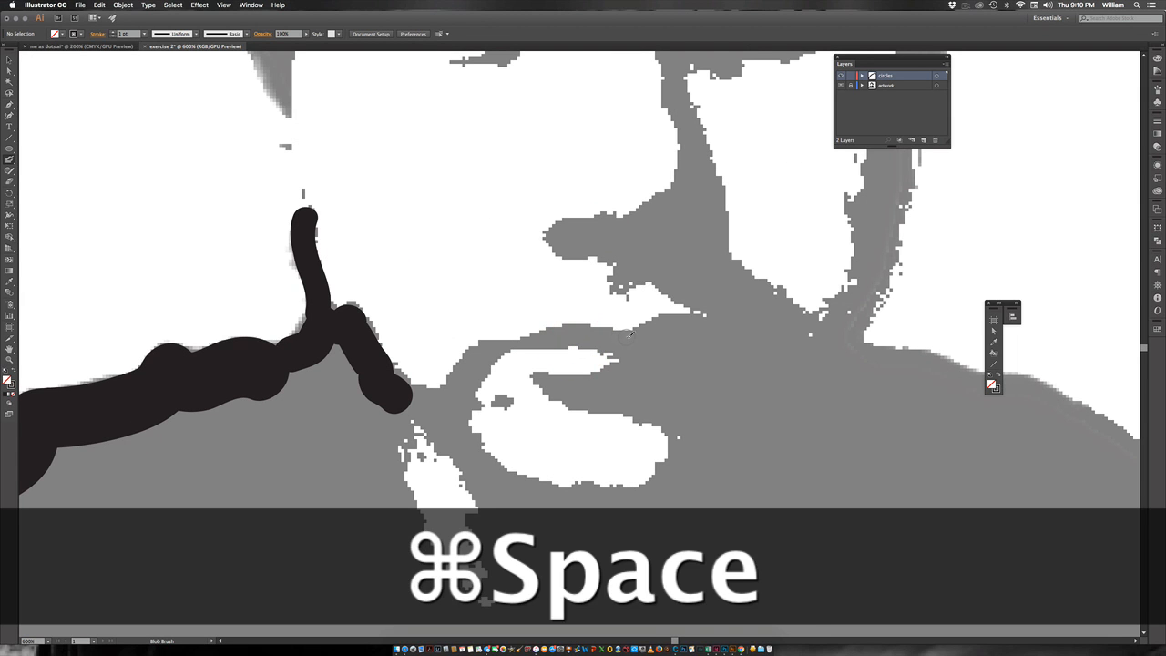
pyautogui.moveTo(630, 335); pyautogui.dragTo(520, 339)
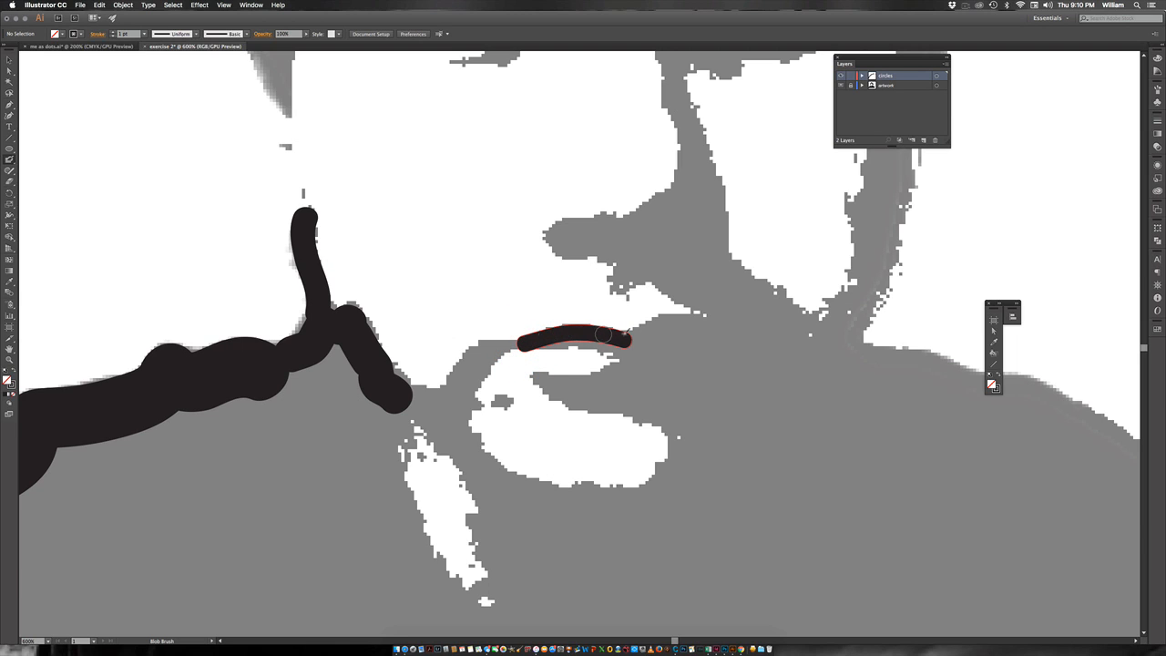
pyautogui.press('super+z')
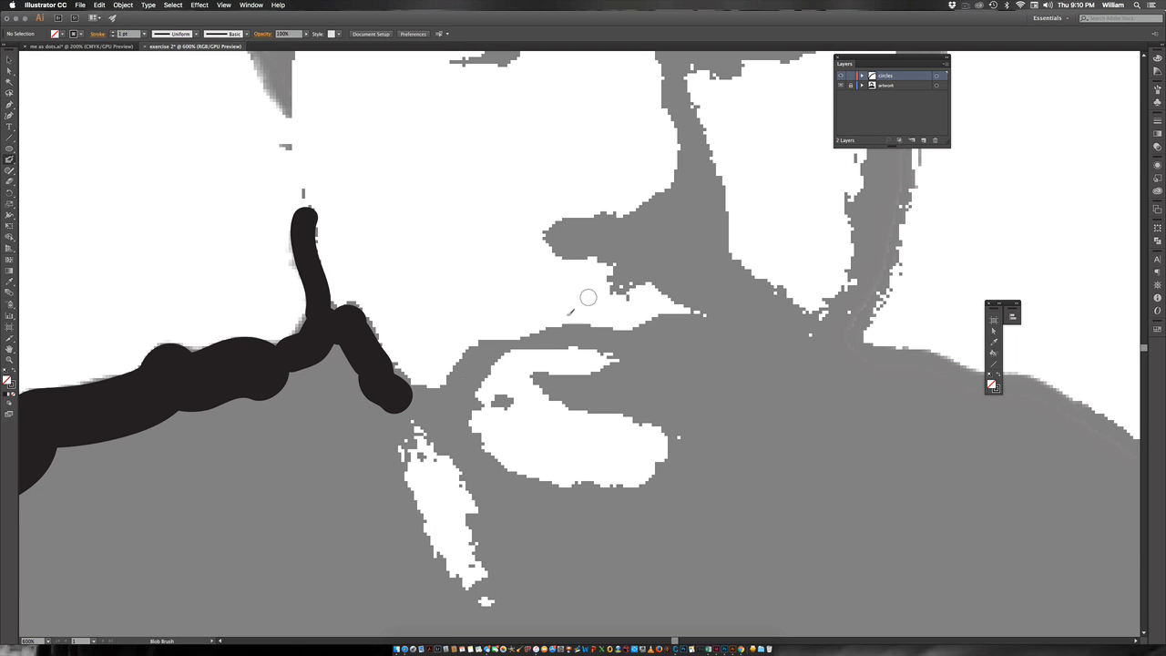
# Step: Select the whole painted shoulder and neck outline and delete it
pyautogui.press('super+alt+space')
pyautogui.click(414, 402)
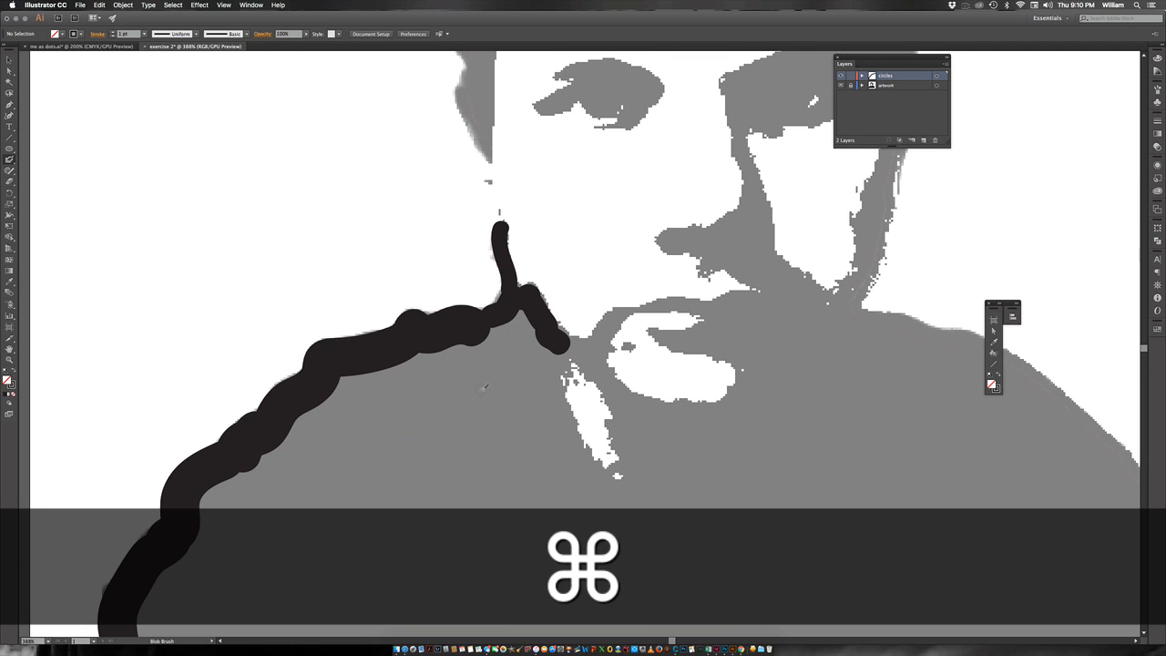
pyautogui.keyDown('super'); pyautogui.click(440, 338); pyautogui.keyUp('super')
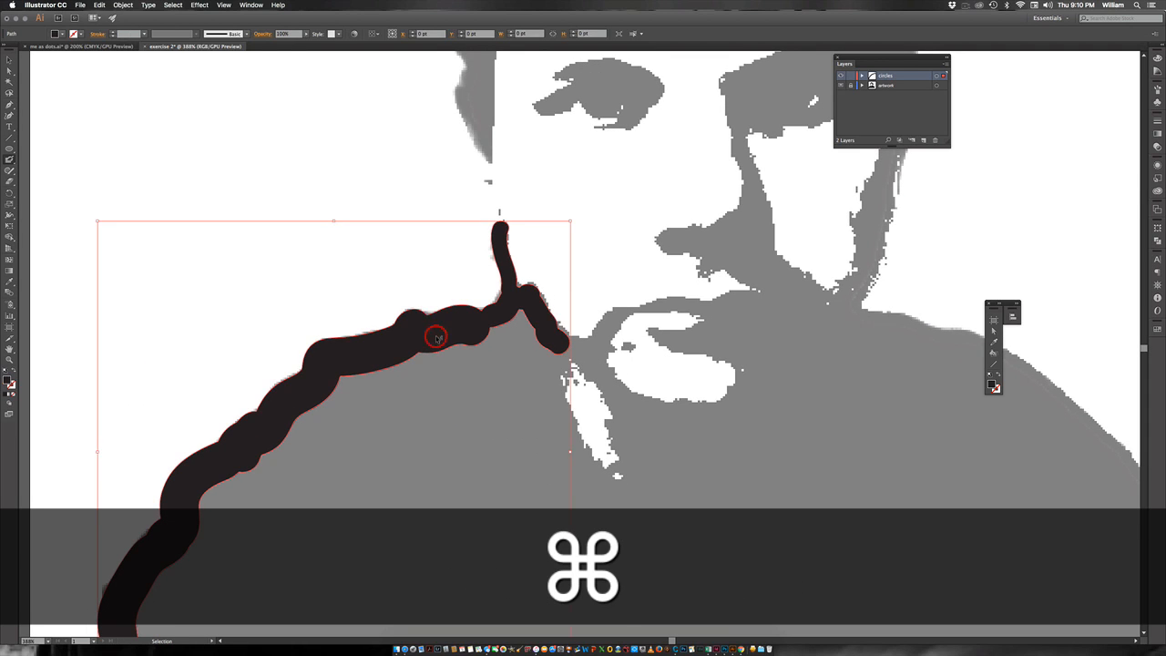
pyautogui.press('BackSpace')
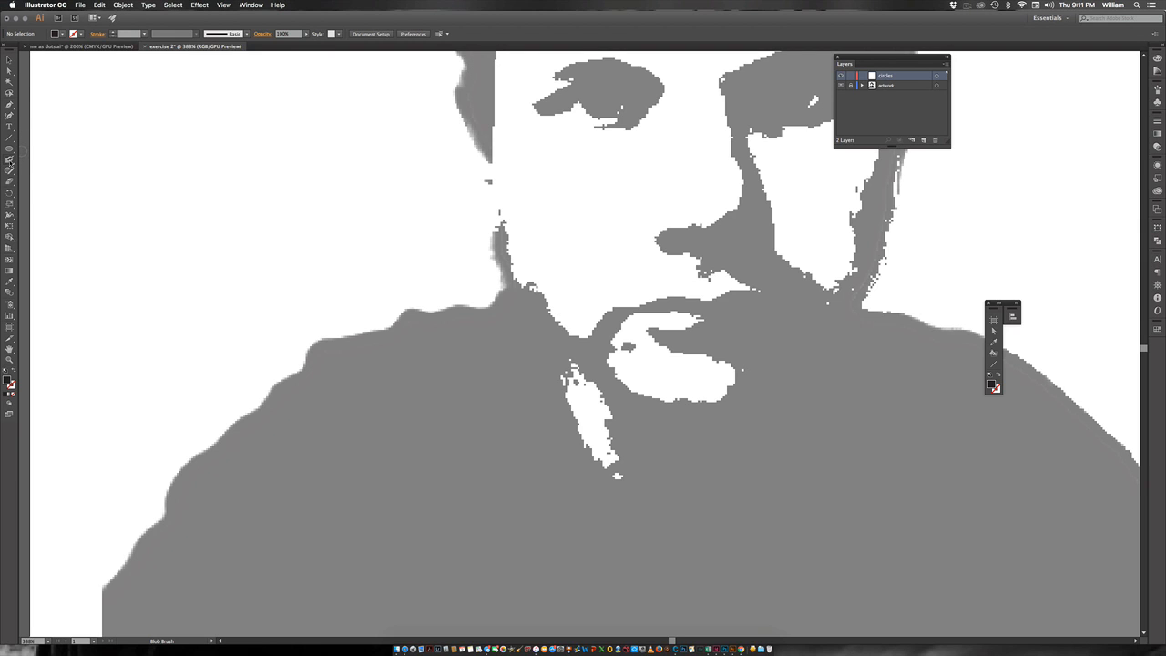
# Step: Set the Blob Brush fidelity to the smoothest setting in the tool's options
pyautogui.doubleClick(9, 159)
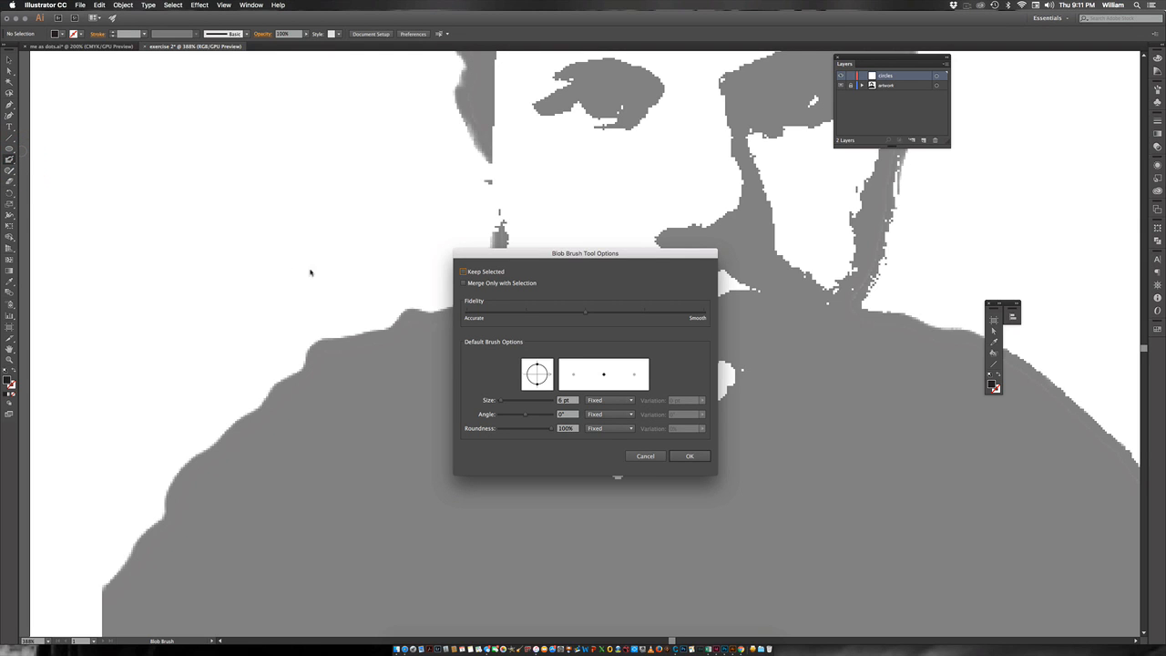
pyautogui.moveTo(568, 254); pyautogui.dragTo(580, 115)
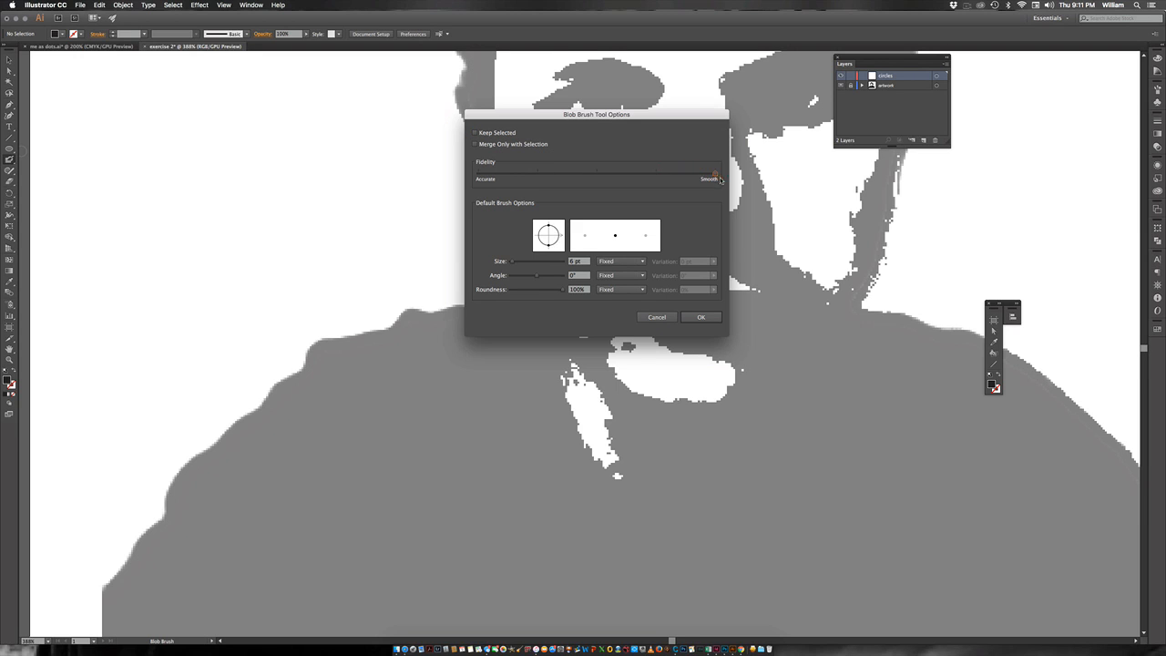
pyautogui.click(700, 317)
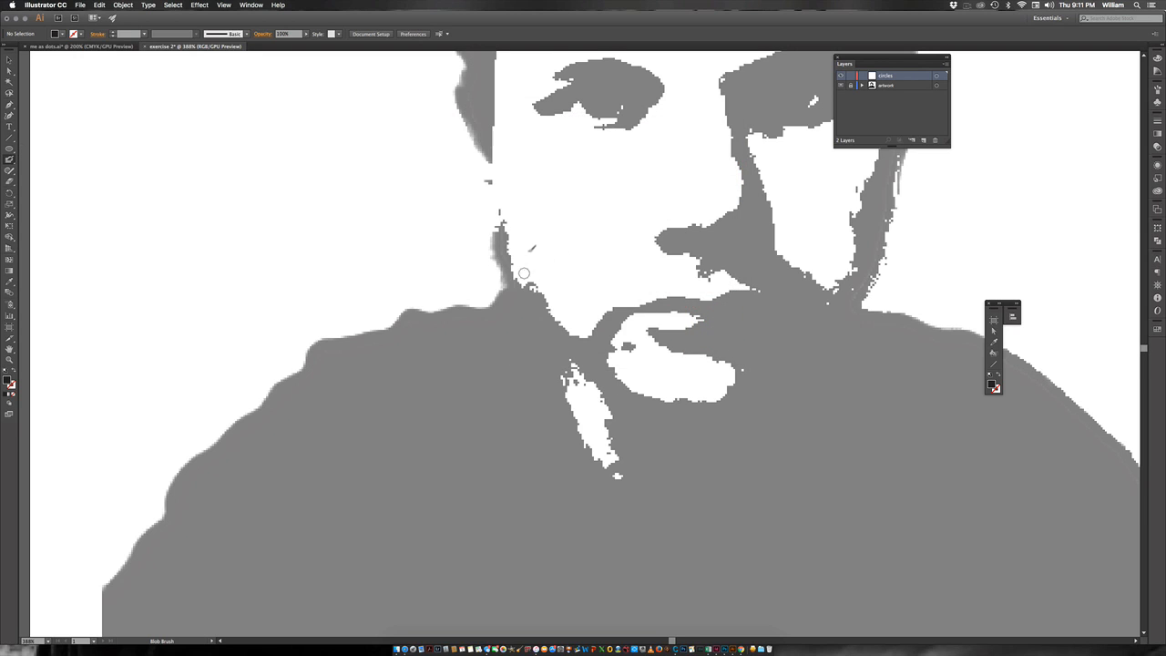
# Step: Try two long horizontal Blob Brush strokes across the lower face and undo them
pyautogui.moveTo(526, 246)
pyautogui.mouseDown()
pyautogui.moveTo(598, 233)
pyautogui.moveTo(722, 254)
pyautogui.mouseUp()
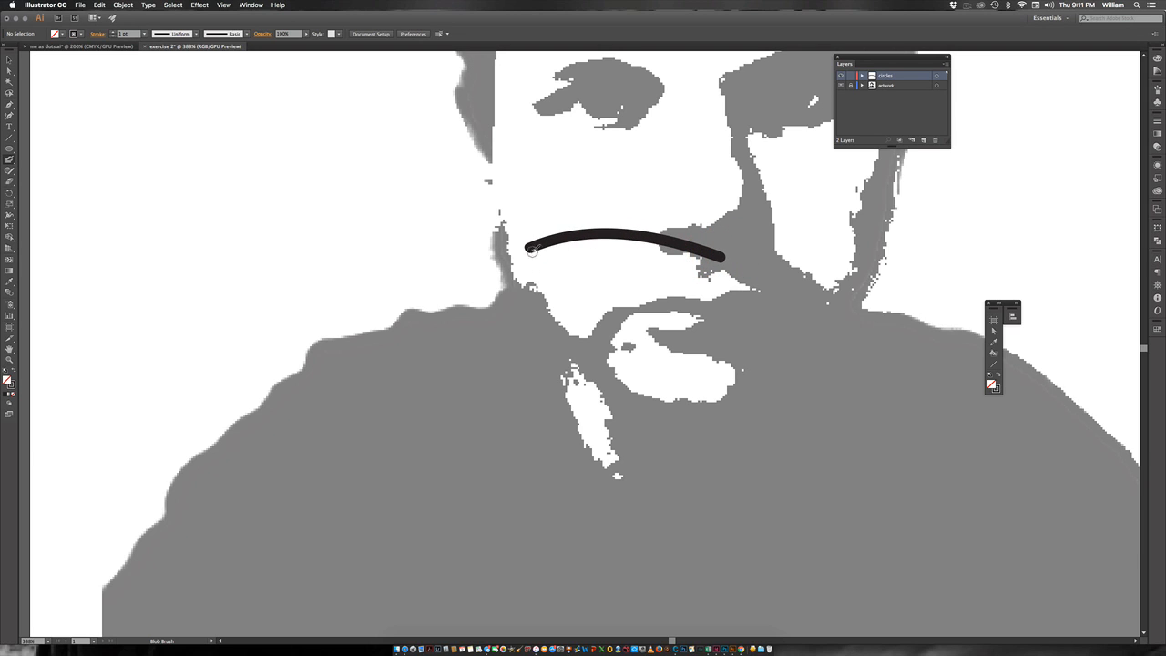
pyautogui.moveTo(525, 200); pyautogui.dragTo(740, 204)
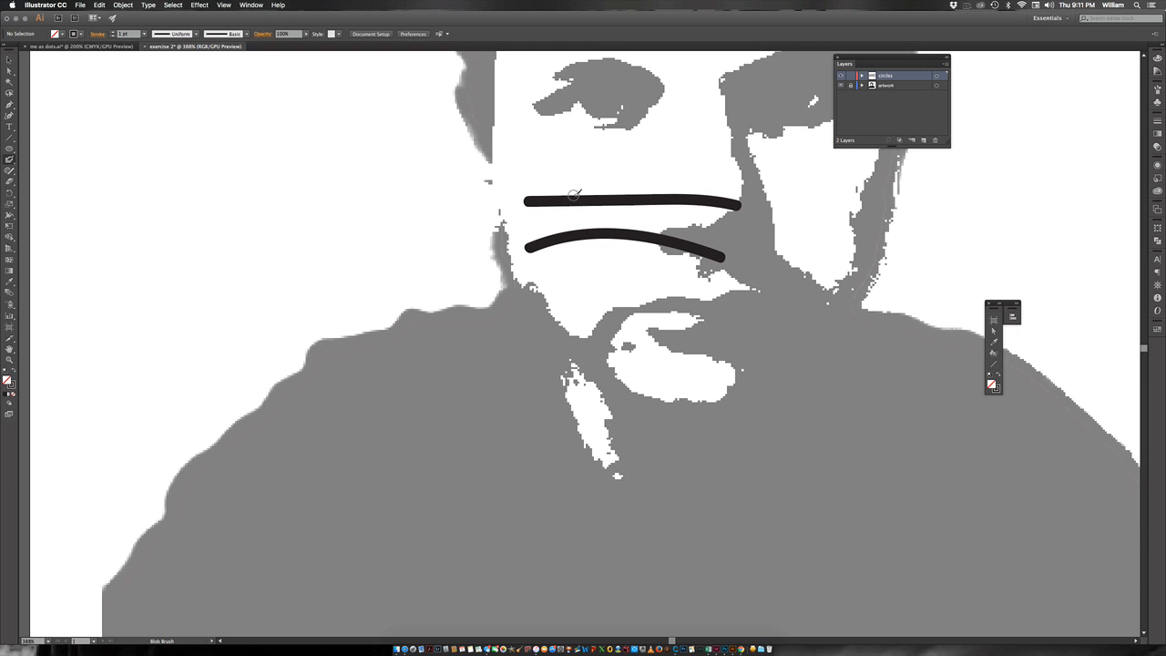
pyautogui.press('super')
# Step: Set the Blob Brush fidelity to the most accurate setting in the tool's options
pyautogui.hotkey('shift', 'b')
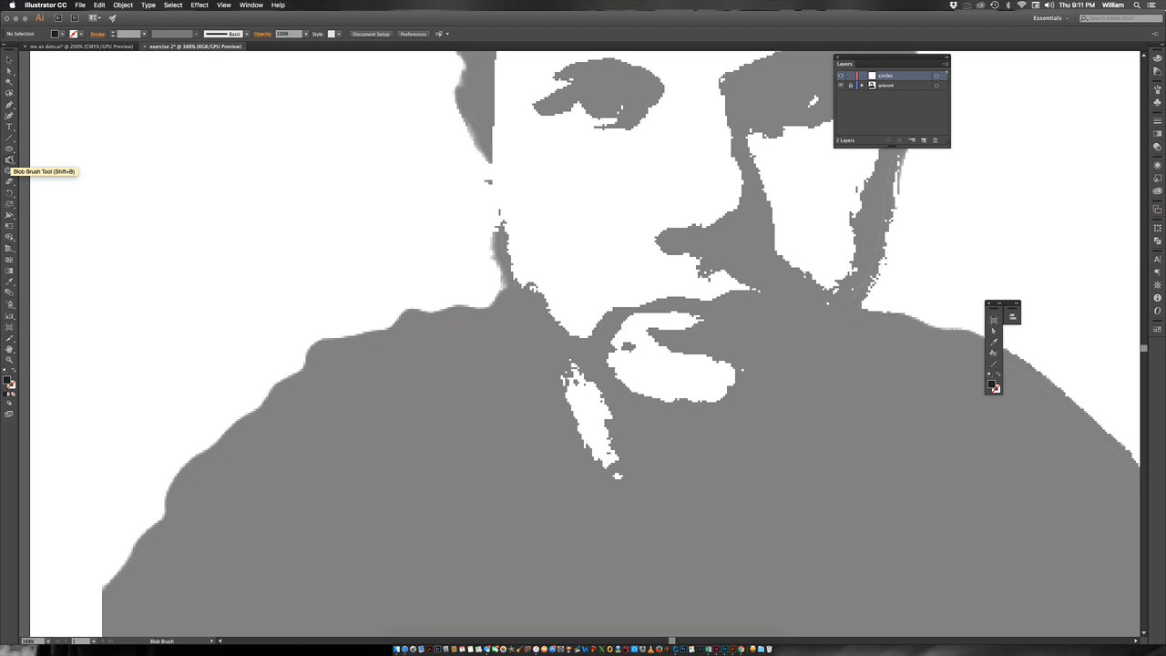
pyautogui.doubleClick(9, 169)
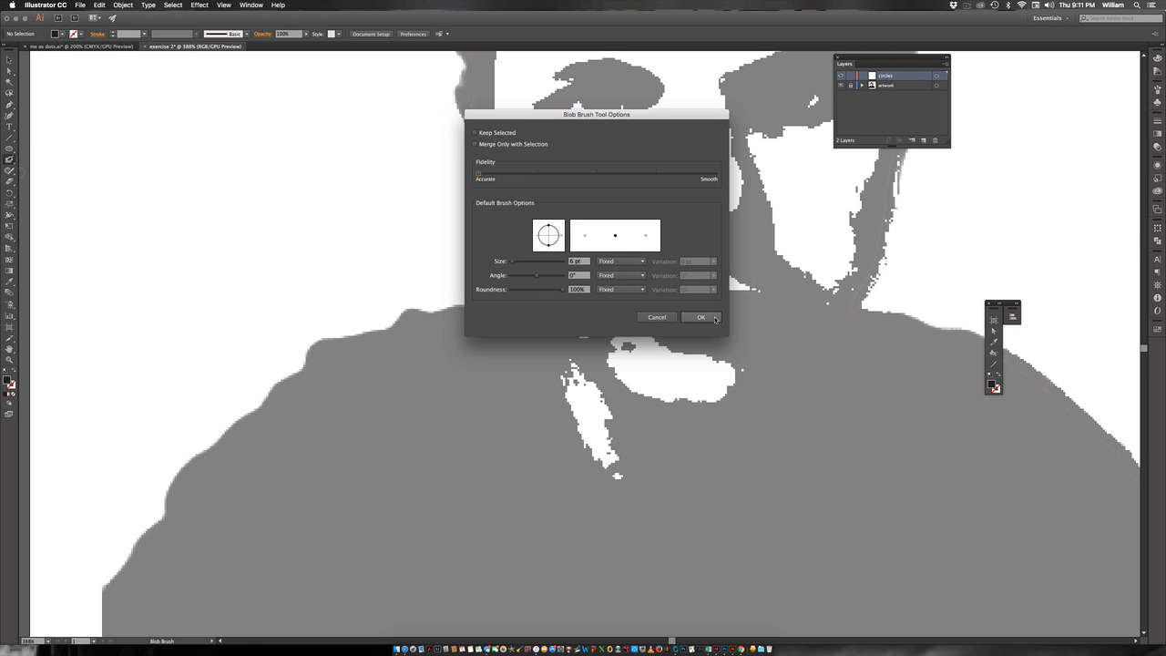
pyautogui.click(701, 317)
# Step: Trace the upper edge of the fully visible eye with a thick Blob Brush stroke
pyautogui.keyDown('super'); pyautogui.click(664, 156); pyautogui.keyUp('super')
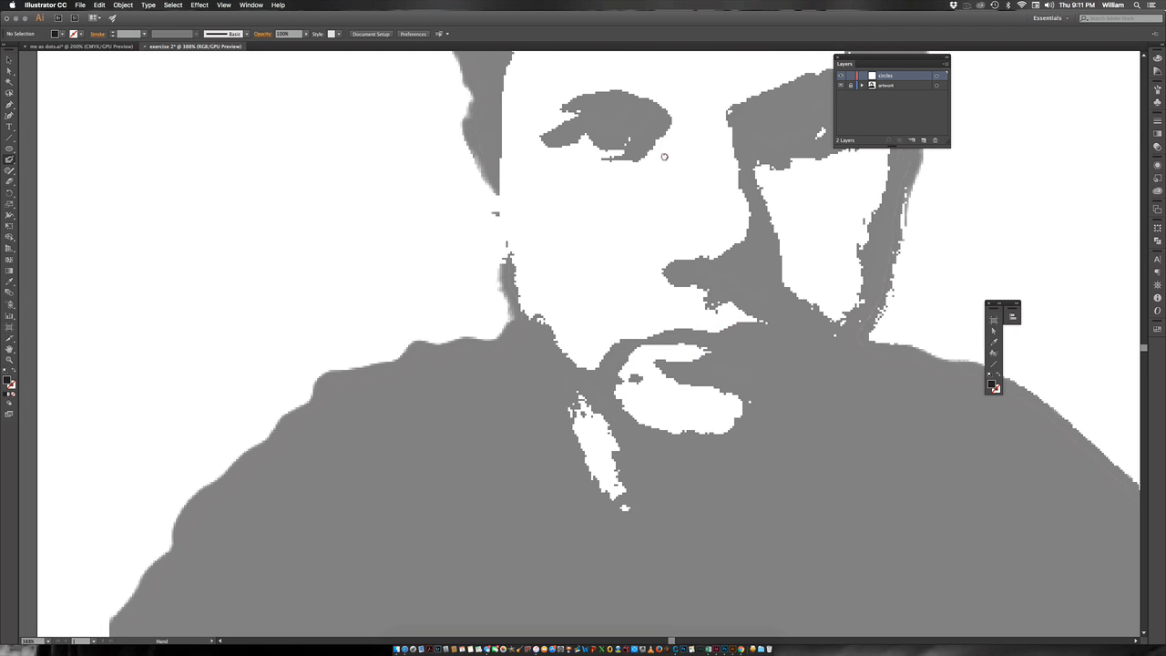
pyautogui.keyDown('super'); pyautogui.click(592, 195); pyautogui.keyUp('super')
pyautogui.keyDown('super'); pyautogui.click(598, 343); pyautogui.keyUp('super')
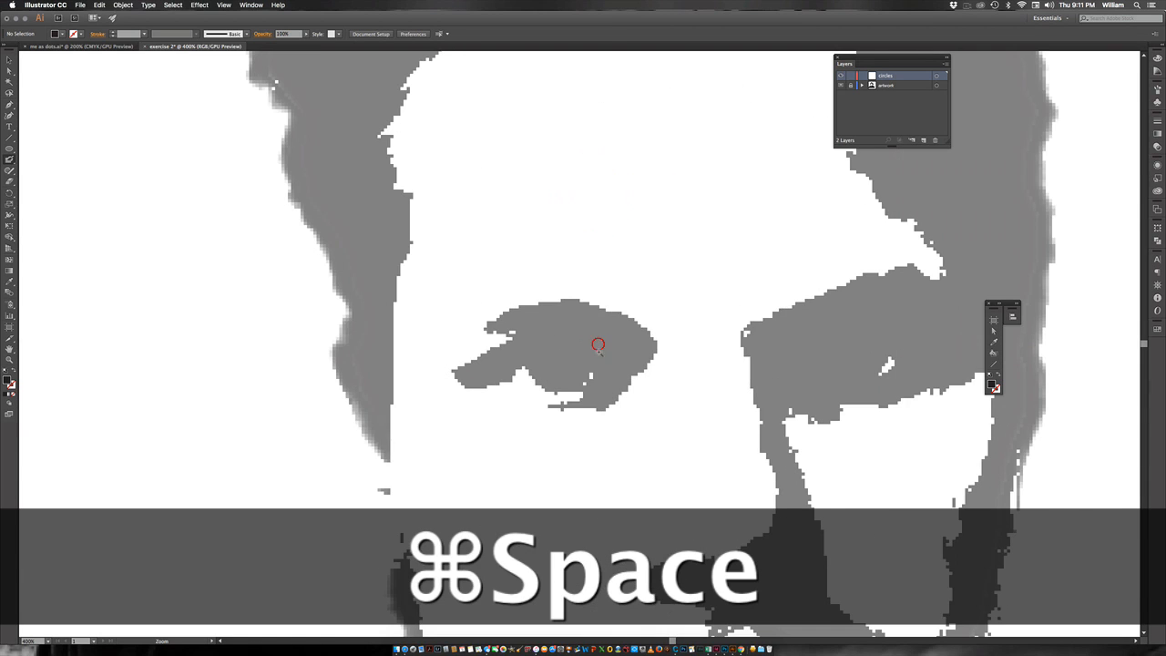
pyautogui.keyDown('super'); pyautogui.click(591, 361); pyautogui.keyUp('super')
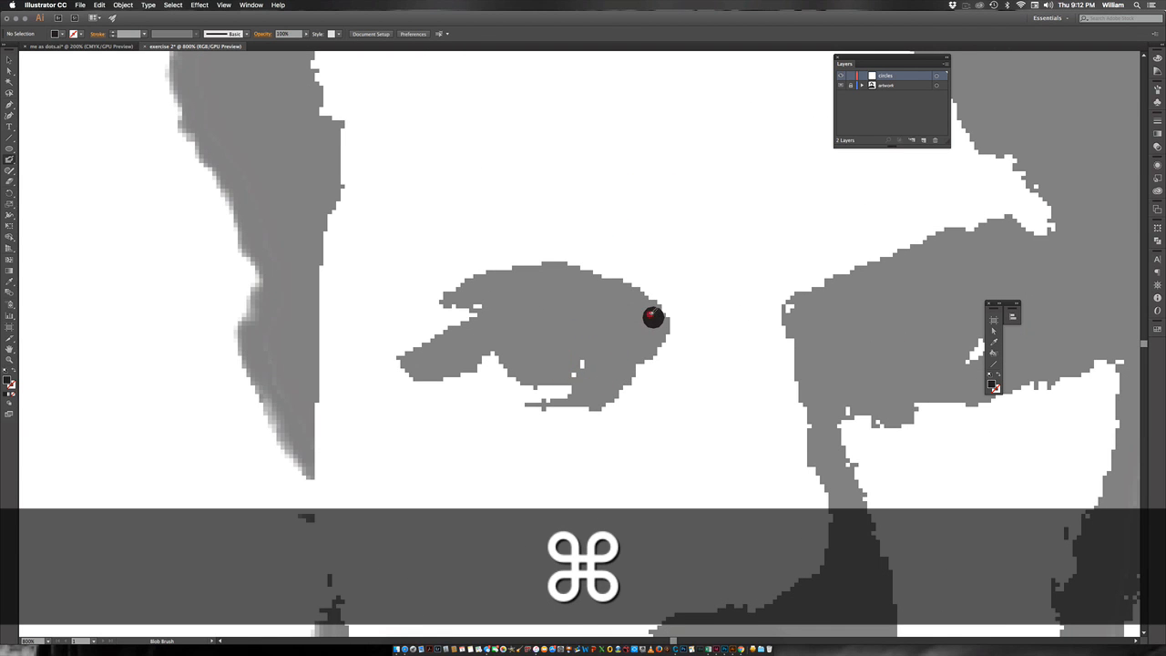
pyautogui.moveTo(653, 317)
pyautogui.mouseDown()
pyautogui.moveTo(587, 277)
pyautogui.moveTo(542, 271)
pyautogui.moveTo(447, 294)
pyautogui.moveTo(493, 291)
pyautogui.moveTo(472, 311)
pyautogui.mouseUp()
# Step: Reduce the brush size, trace the rest of the eye's outline and outline the small white highlights inside it
pyautogui.press('[')
pyautogui.press('[')
pyautogui.press('[')
pyautogui.press('[')
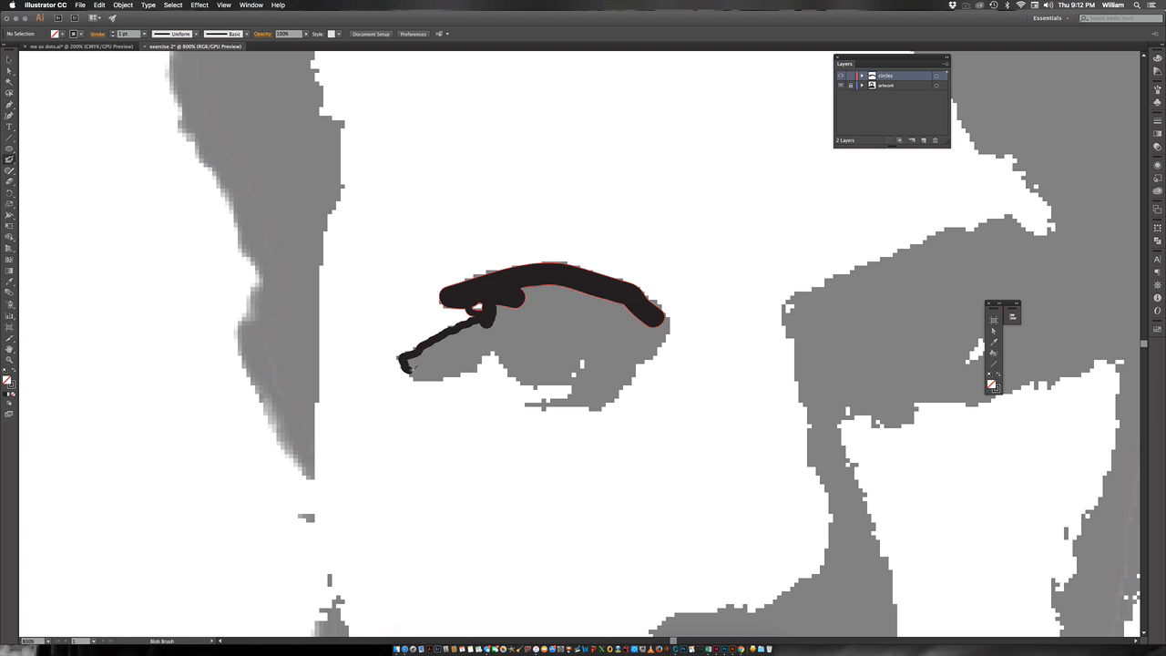
pyautogui.moveTo(498, 348); pyautogui.dragTo(500, 353)
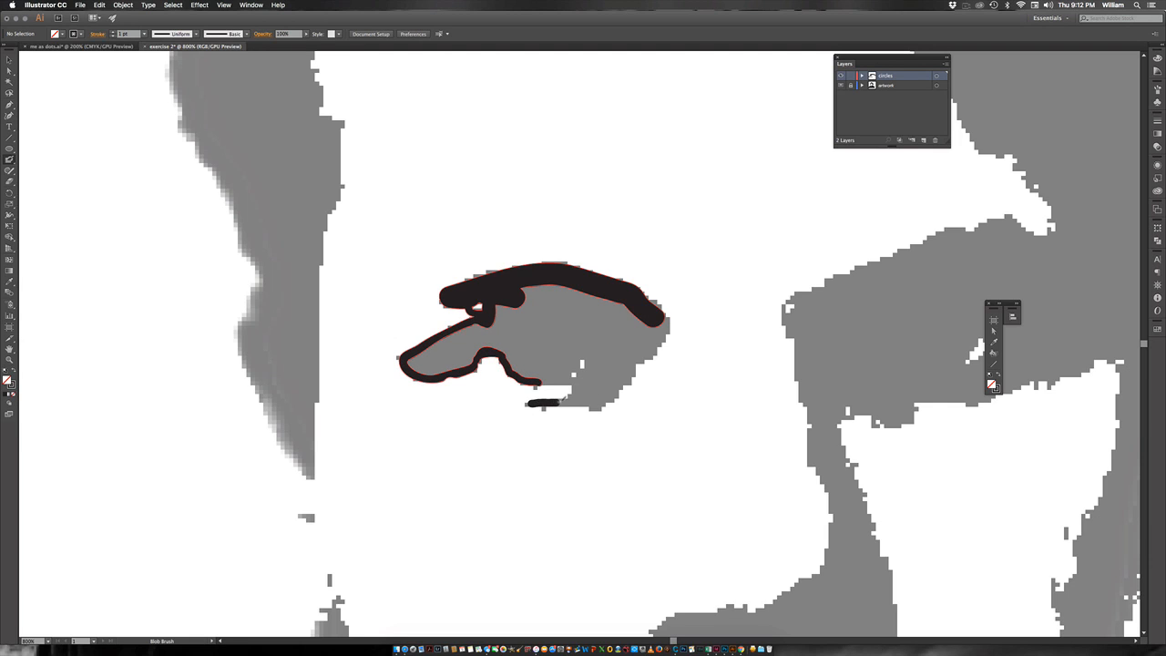
pyautogui.moveTo(671, 312); pyautogui.dragTo(668, 319)
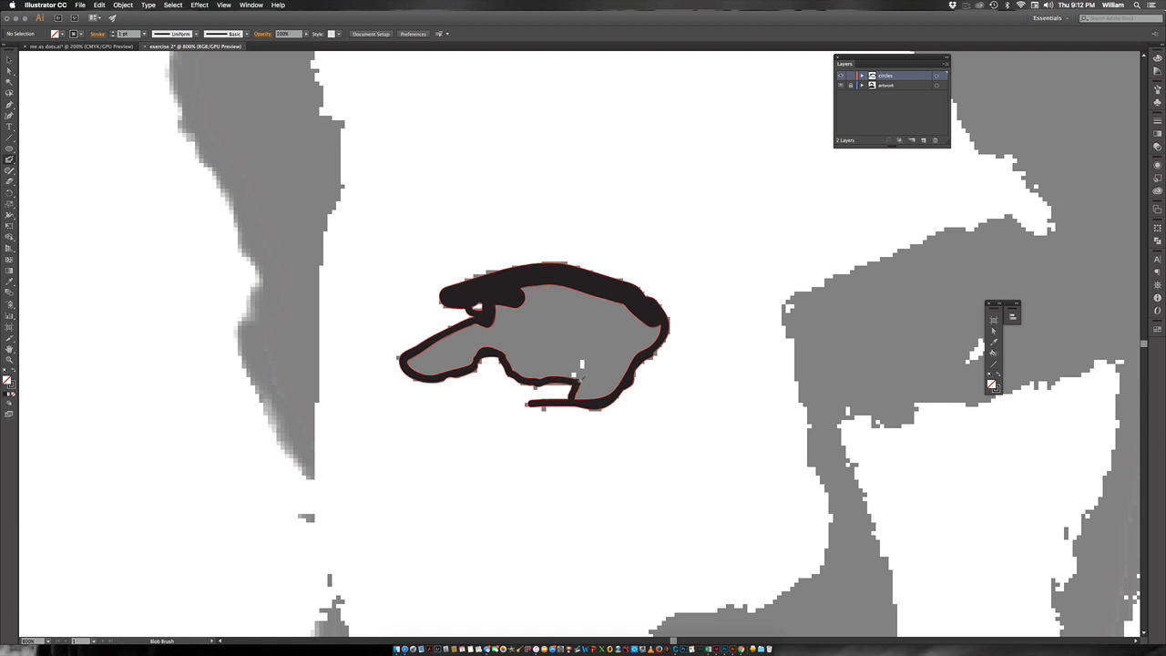
pyautogui.moveTo(589, 367); pyautogui.dragTo(576, 363)
# Step: Paint the inside of the eye shape solid black, adjusting the brush size to keep the small highlights clear
pyautogui.press('[')
pyautogui.moveTo(603, 310)
pyautogui.mouseDown()
pyautogui.moveTo(536, 299)
pyautogui.moveTo(641, 326)
pyautogui.moveTo(613, 347)
pyautogui.moveTo(591, 319)
pyautogui.moveTo(522, 314)
pyautogui.moveTo(434, 357)
pyautogui.moveTo(476, 333)
pyautogui.mouseUp()
pyautogui.press('[')
pyautogui.press('[')
pyautogui.press('[')
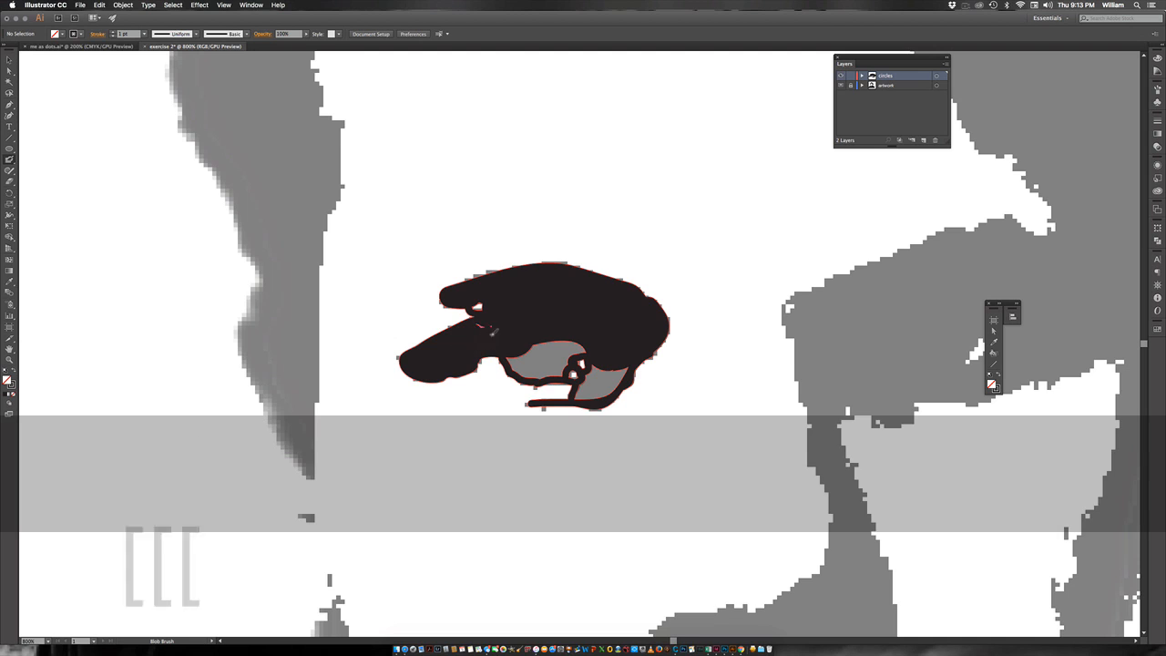
pyautogui.moveTo(575, 346)
pyautogui.mouseDown()
pyautogui.moveTo(520, 361)
pyautogui.moveTo(559, 337)
pyautogui.mouseUp()
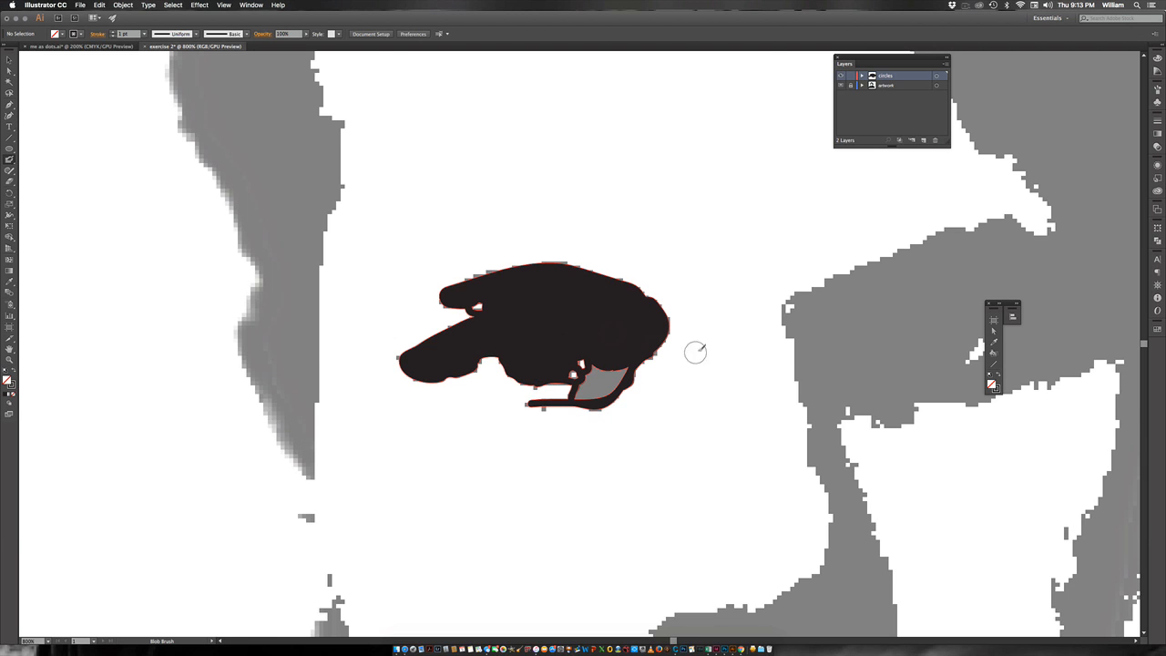
pyautogui.press('[')
pyautogui.press('[')
pyautogui.moveTo(621, 377)
pyautogui.mouseDown()
pyautogui.moveTo(585, 392)
pyautogui.moveTo(601, 381)
pyautogui.mouseUp()
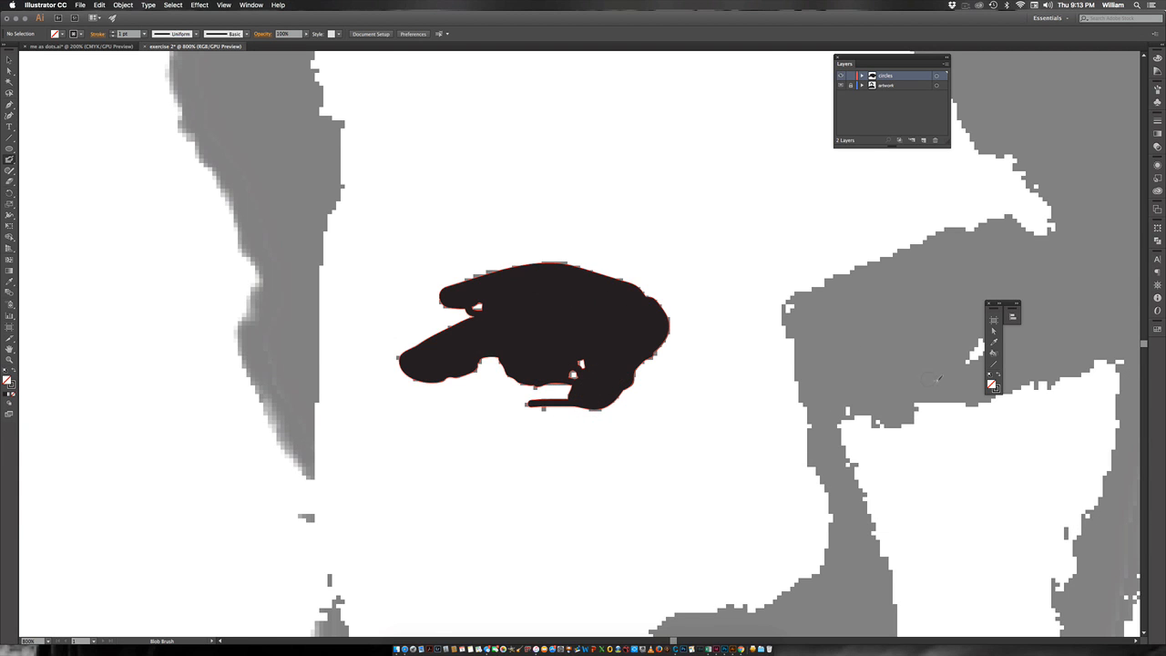
# Step: Enlarge the brush and fill the far shoulder and the lower chest with black inside the traced outline
pyautogui.scroll(-5, 937, 376)
pyautogui.hscroll(5, 936, 376)
pyautogui.moveTo(576, 89)
pyautogui.mouseDown()
pyautogui.moveTo(605, 288)
pyautogui.moveTo(533, 335)
pyautogui.moveTo(455, 330)
pyautogui.mouseUp()
pyautogui.press('super+shift+1')
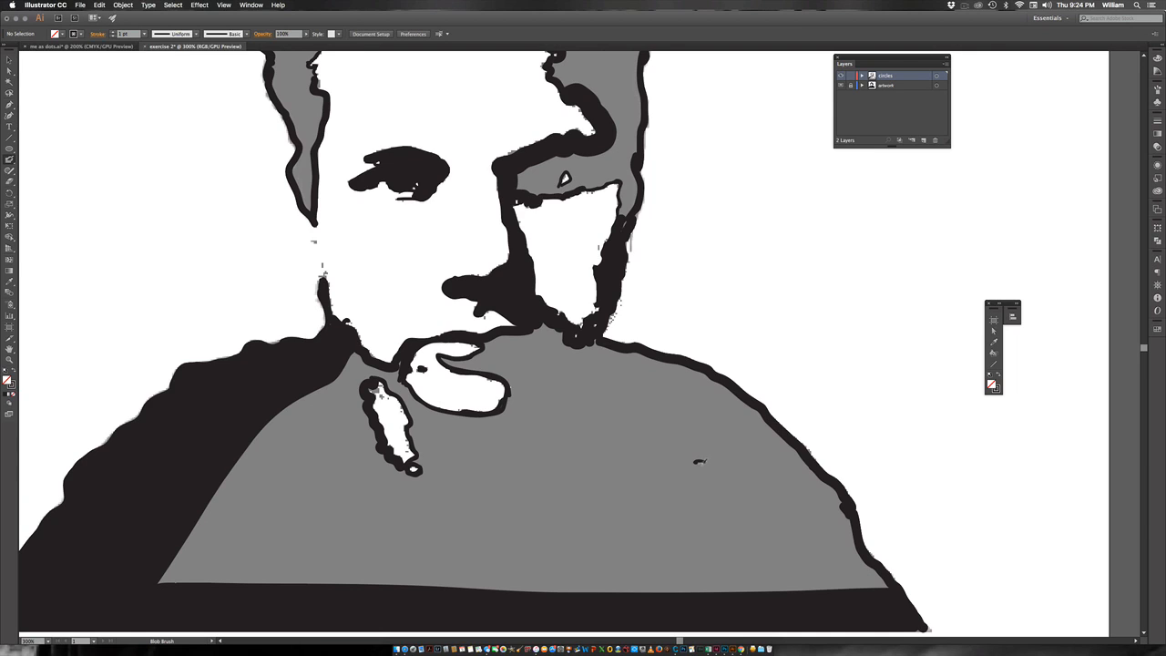
pyautogui.press(']')
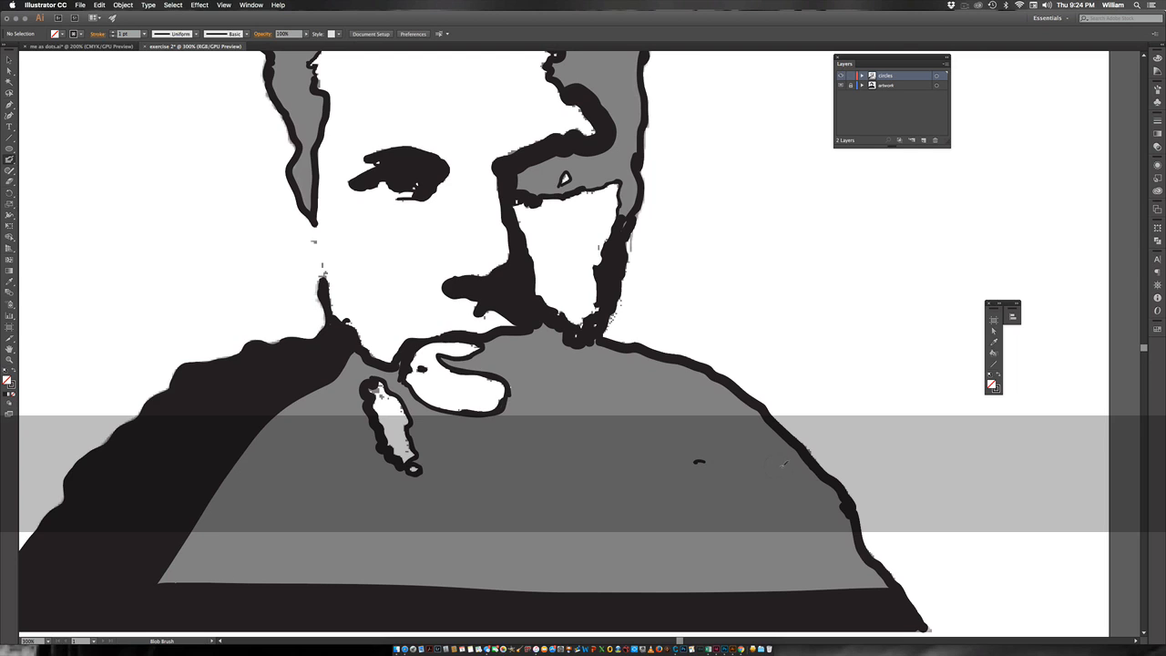
pyautogui.moveTo(770, 462)
pyautogui.mouseDown()
pyautogui.moveTo(644, 442)
pyautogui.moveTo(567, 382)
pyautogui.moveTo(571, 358)
pyautogui.moveTo(670, 368)
pyautogui.moveTo(749, 413)
pyautogui.moveTo(766, 440)
pyautogui.moveTo(682, 431)
pyautogui.moveTo(611, 405)
pyautogui.moveTo(593, 375)
pyautogui.moveTo(720, 416)
pyautogui.mouseUp()
pyautogui.moveTo(865, 601)
pyautogui.mouseDown()
pyautogui.moveTo(816, 579)
pyautogui.moveTo(244, 566)
pyautogui.moveTo(178, 576)
pyautogui.moveTo(300, 413)
pyautogui.moveTo(237, 477)
pyautogui.moveTo(242, 525)
pyautogui.moveTo(218, 551)
pyautogui.moveTo(828, 571)
pyautogui.moveTo(874, 583)
pyautogui.moveTo(786, 523)
pyautogui.moveTo(320, 559)
pyautogui.moveTo(267, 540)
pyautogui.moveTo(834, 548)
pyautogui.moveTo(786, 558)
pyautogui.moveTo(838, 540)
pyautogui.moveTo(796, 467)
pyautogui.moveTo(811, 499)
pyautogui.moveTo(256, 523)
pyautogui.moveTo(255, 441)
pyautogui.mouseUp()
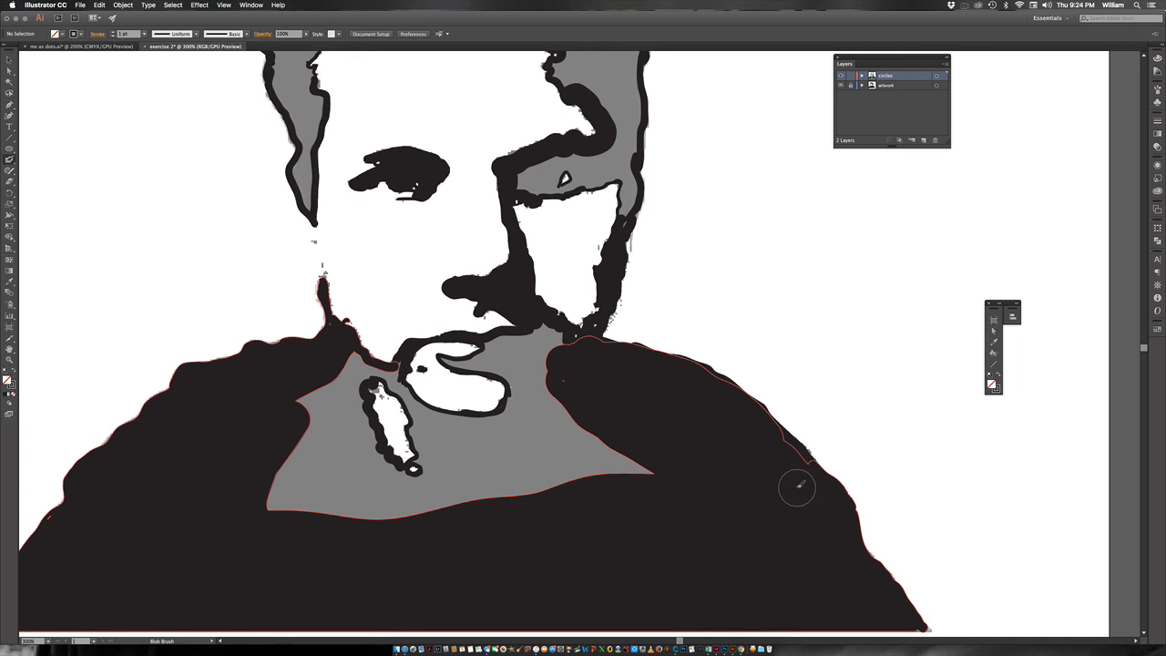
# Step: Fill the middle of the chest up to the neck with black, adjusting the brush size around the neck highlight
pyautogui.moveTo(656, 493)
pyautogui.mouseDown()
pyautogui.moveTo(387, 517)
pyautogui.moveTo(260, 501)
pyautogui.moveTo(362, 511)
pyautogui.moveTo(583, 436)
pyautogui.mouseUp()
pyautogui.moveTo(526, 375)
pyautogui.mouseDown()
pyautogui.moveTo(583, 423)
pyautogui.moveTo(454, 475)
pyautogui.moveTo(356, 486)
pyautogui.moveTo(292, 461)
pyautogui.moveTo(335, 391)
pyautogui.moveTo(378, 458)
pyautogui.moveTo(375, 467)
pyautogui.moveTo(297, 381)
pyautogui.moveTo(339, 450)
pyautogui.mouseUp()
pyautogui.press(']')
pyautogui.press(']')
pyautogui.moveTo(342, 357); pyautogui.dragTo(344, 394)
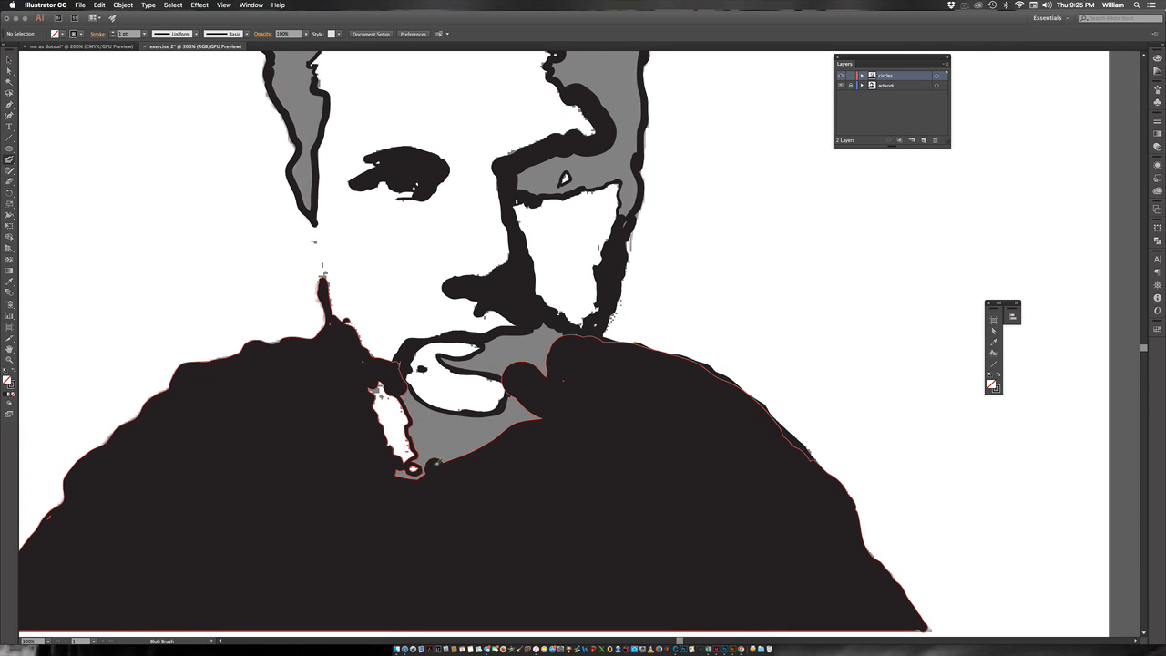
# Step: Paint the shaded areas under the chin and beside the mouth black, staying around the white chin shape
pyautogui.moveTo(434, 465)
pyautogui.mouseDown()
pyautogui.moveTo(426, 419)
pyautogui.moveTo(514, 419)
pyautogui.moveTo(517, 399)
pyautogui.moveTo(512, 406)
pyautogui.moveTo(557, 419)
pyautogui.moveTo(561, 370)
pyautogui.moveTo(521, 337)
pyautogui.moveTo(493, 337)
pyautogui.moveTo(566, 349)
pyautogui.moveTo(512, 299)
pyautogui.mouseUp()
pyautogui.moveTo(555, 335); pyautogui.dragTo(565, 328)
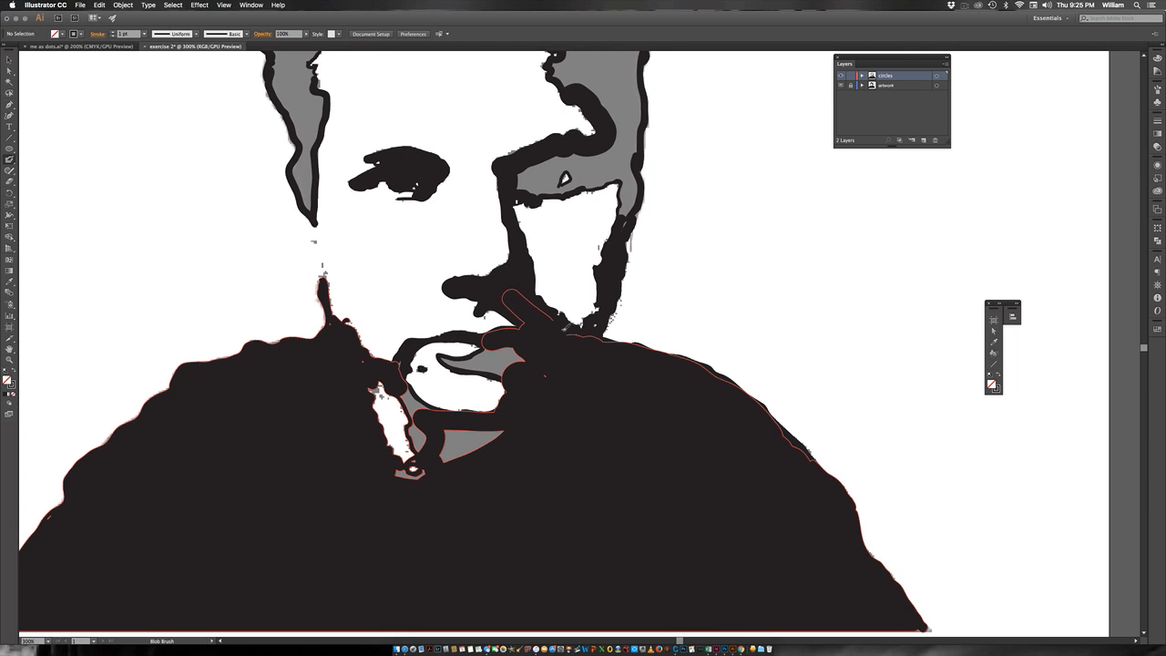
pyautogui.keyDown('super'); pyautogui.click(487, 465); pyautogui.keyUp('super')
pyautogui.keyDown('super'); pyautogui.click(598, 269); pyautogui.keyUp('super')
pyautogui.moveTo(592, 401)
pyautogui.mouseDown()
pyautogui.moveTo(535, 393)
pyautogui.moveTo(471, 434)
pyautogui.moveTo(438, 508)
pyautogui.moveTo(424, 499)
pyautogui.moveTo(440, 472)
pyautogui.moveTo(392, 491)
pyautogui.moveTo(369, 475)
pyautogui.moveTo(468, 426)
pyautogui.moveTo(412, 385)
pyautogui.moveTo(419, 411)
pyautogui.moveTo(401, 339)
pyautogui.mouseUp()
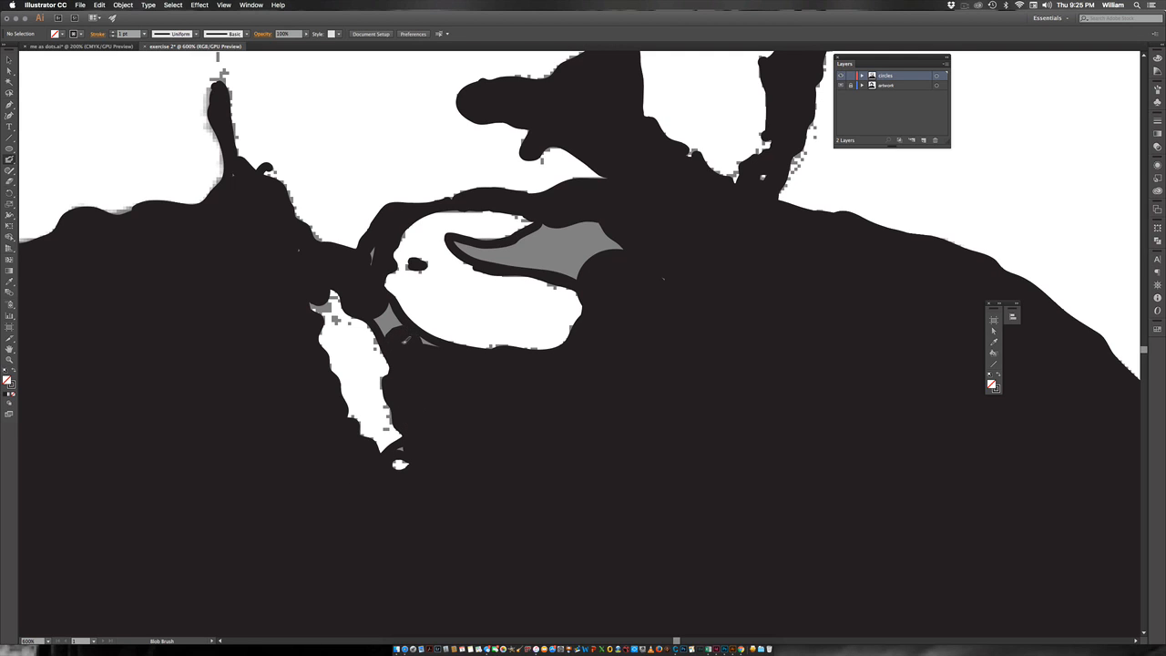
# Step: Reduce the brush size and fill the small grey gaps between the chin and the neck highlight
pyautogui.press('[')
pyautogui.press('[')
pyautogui.press('[')
pyautogui.press('[')
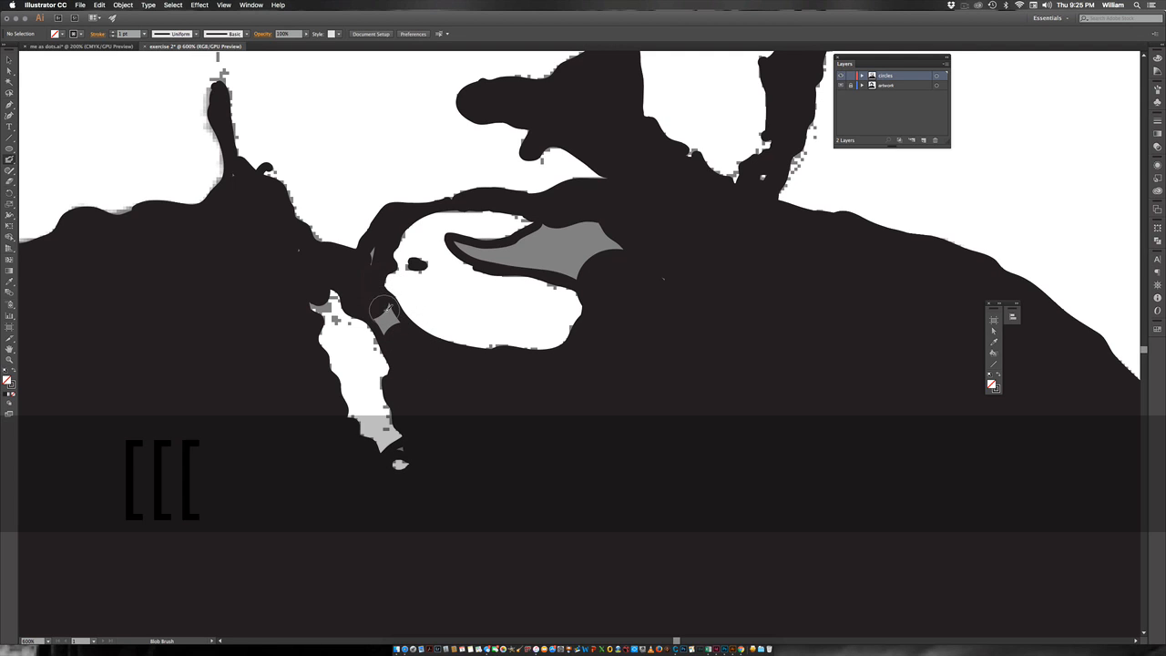
pyautogui.click(388, 320)
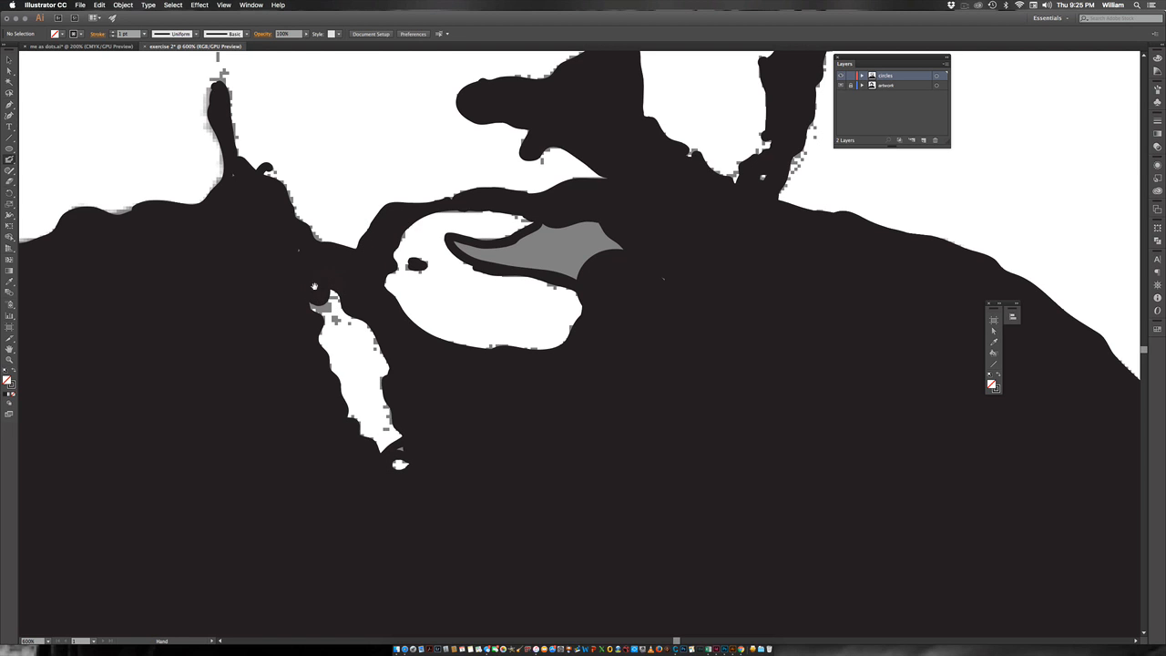
# Step: Fill the grey gap between the lips, using a smaller brush for its narrow tip and undoing and repainting that stroke once
pyautogui.moveTo(405, 173); pyautogui.dragTo(344, 348)
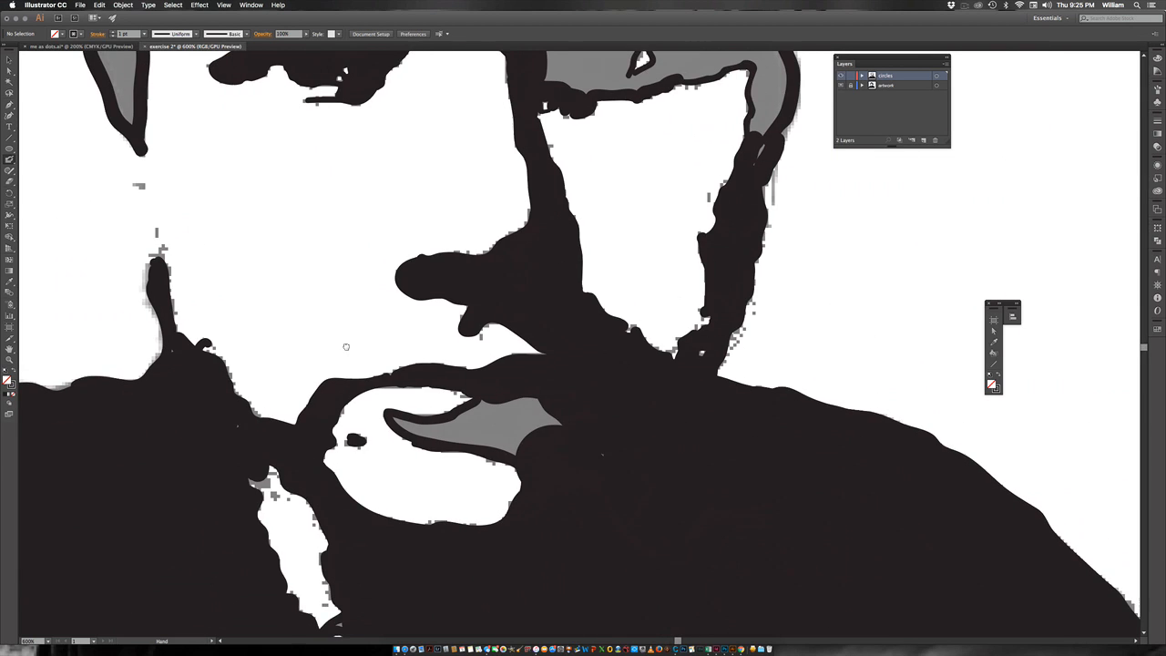
pyautogui.moveTo(622, 488)
pyautogui.mouseDown()
pyautogui.moveTo(521, 381)
pyautogui.moveTo(487, 364)
pyautogui.moveTo(539, 358)
pyautogui.moveTo(482, 413)
pyautogui.moveTo(430, 382)
pyautogui.mouseUp()
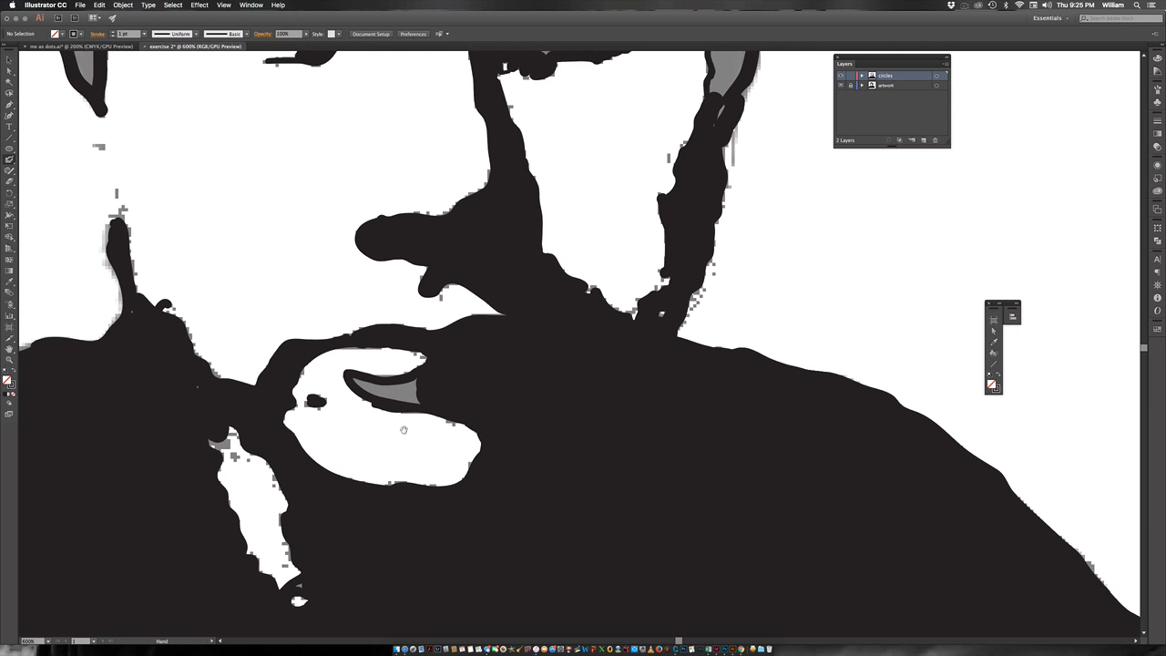
pyautogui.press('space')
pyautogui.moveTo(448, 395)
pyautogui.mouseDown()
pyautogui.moveTo(607, 391)
pyautogui.moveTo(789, 276)
pyautogui.moveTo(535, 405)
pyautogui.moveTo(667, 363)
pyautogui.moveTo(627, 351)
pyautogui.mouseUp()
pyautogui.press('super+space')
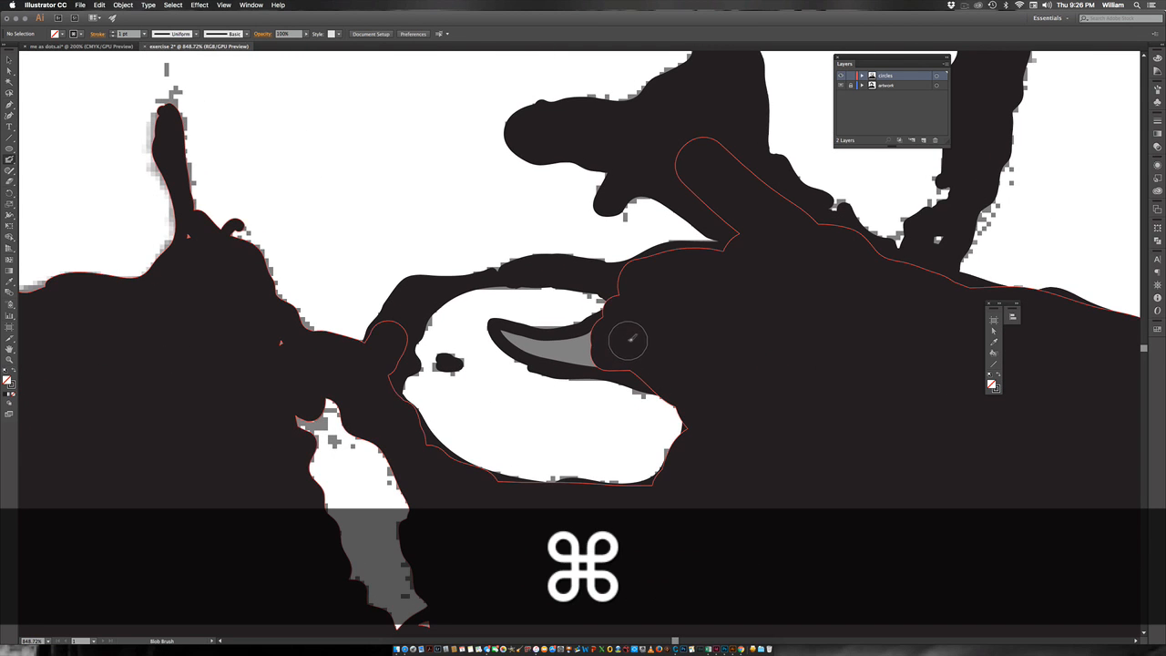
pyautogui.press('[')
pyautogui.press('[')
pyautogui.press('[')
pyautogui.press('[')
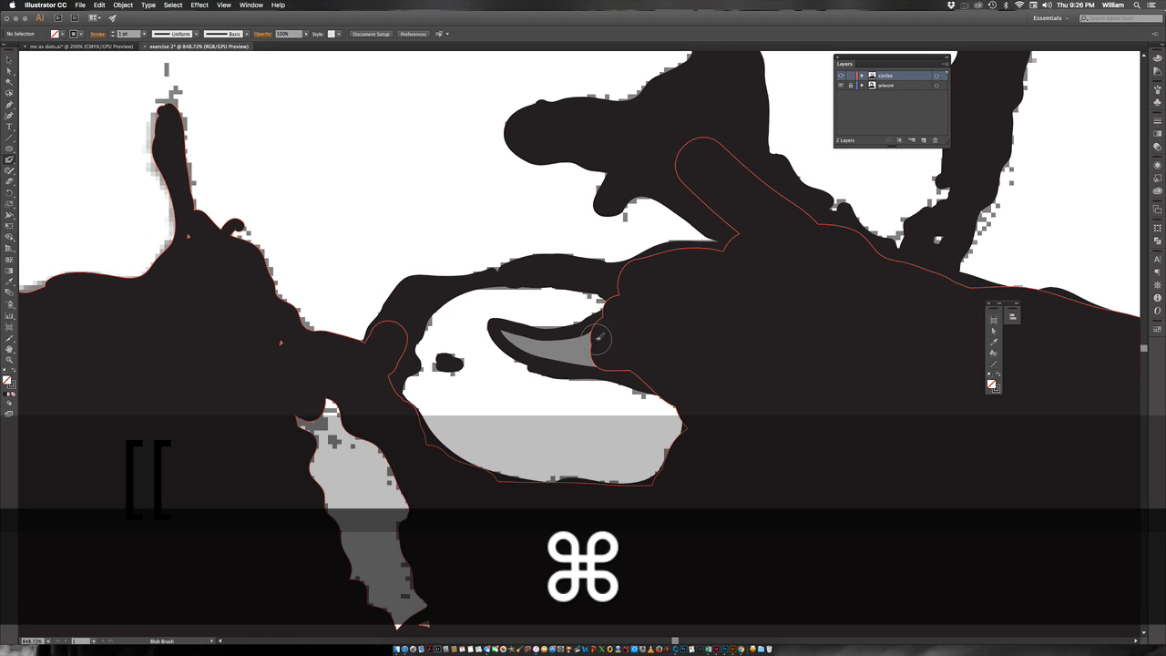
pyautogui.moveTo(593, 339)
pyautogui.mouseDown()
pyautogui.moveTo(511, 331)
pyautogui.moveTo(617, 359)
pyautogui.mouseUp()
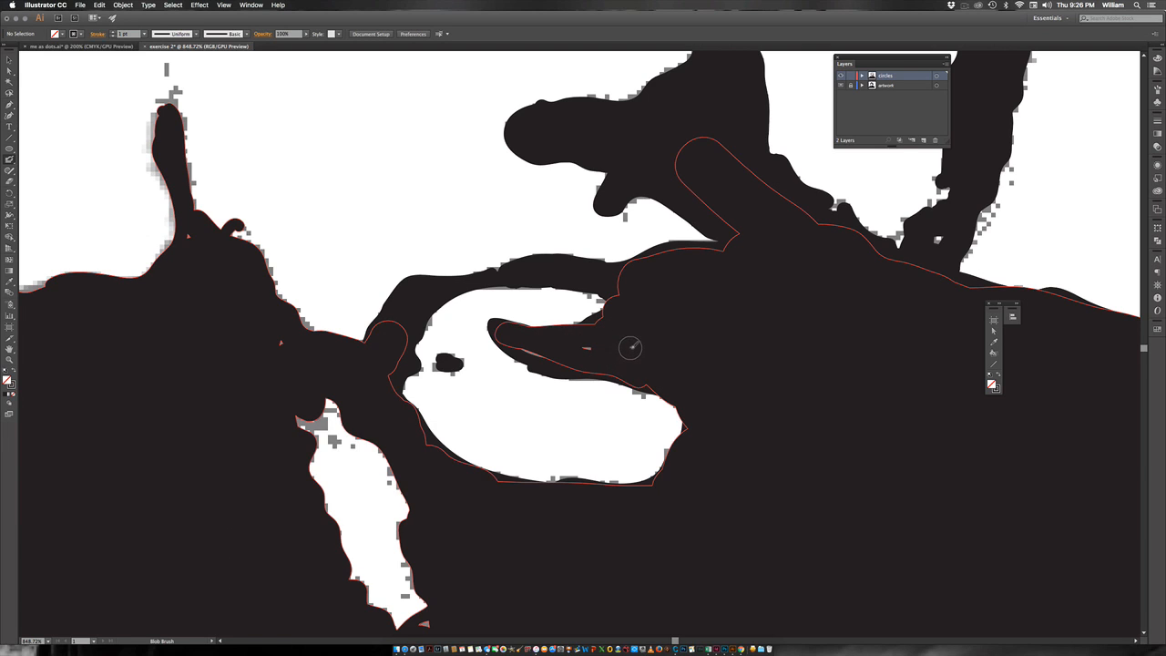
pyautogui.press('super+z')
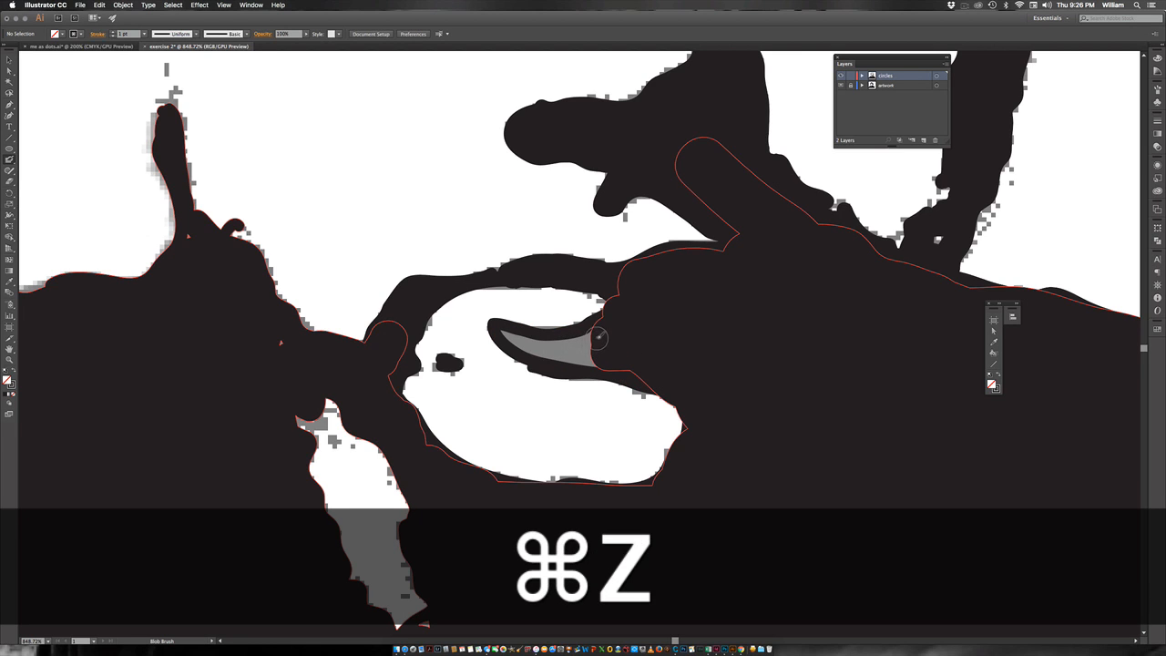
pyautogui.moveTo(598, 338)
pyautogui.mouseDown()
pyautogui.moveTo(510, 336)
pyautogui.moveTo(620, 379)
pyautogui.moveTo(636, 373)
pyautogui.moveTo(525, 349)
pyautogui.moveTo(596, 356)
pyautogui.mouseUp()
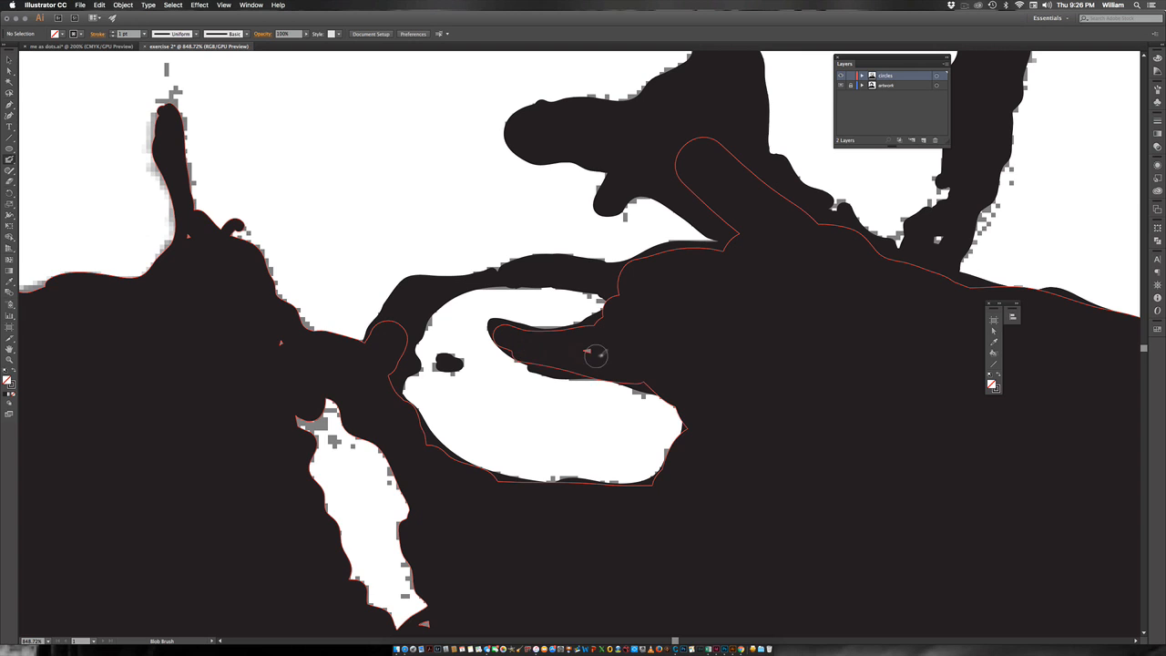
# Step: Fill the shadow around the shaded eye with black, leaving its small triangular highlight white
pyautogui.moveTo(717, 322); pyautogui.dragTo(573, 575)
pyautogui.moveTo(543, 206); pyautogui.dragTo(436, 463)
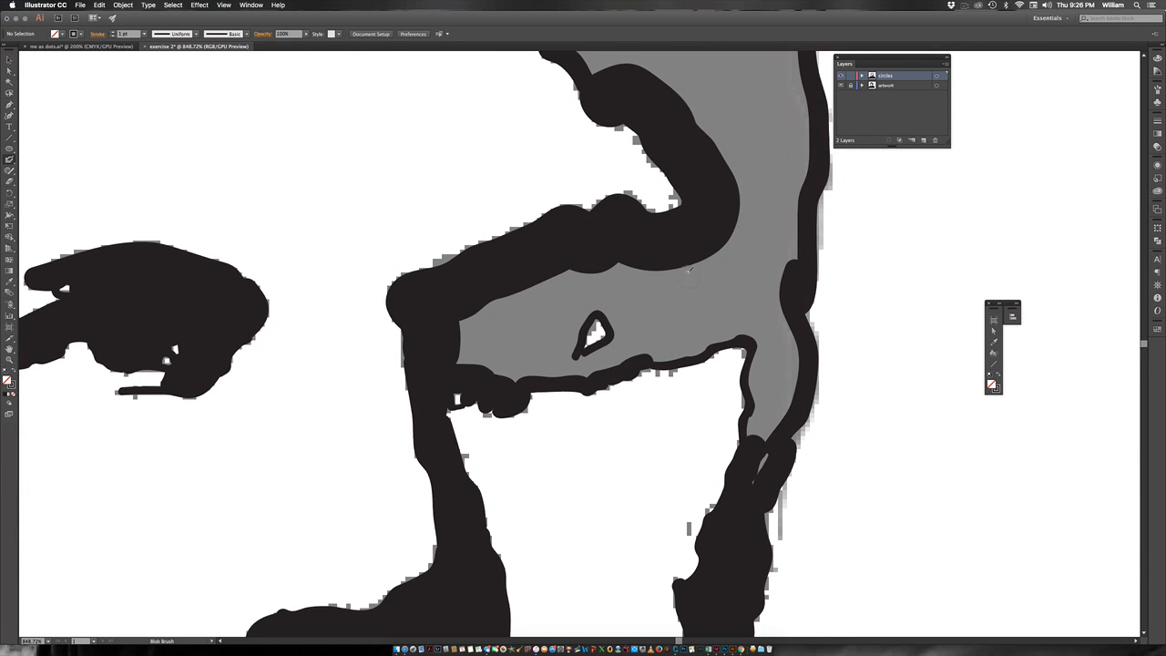
pyautogui.moveTo(689, 270)
pyautogui.mouseDown()
pyautogui.moveTo(655, 334)
pyautogui.moveTo(660, 352)
pyautogui.moveTo(737, 325)
pyautogui.moveTo(691, 347)
pyautogui.moveTo(713, 248)
pyautogui.moveTo(674, 313)
pyautogui.moveTo(729, 287)
pyautogui.moveTo(671, 272)
pyautogui.moveTo(494, 289)
pyautogui.moveTo(513, 380)
pyautogui.moveTo(671, 280)
pyautogui.moveTo(471, 314)
pyautogui.moveTo(583, 285)
pyautogui.moveTo(525, 285)
pyautogui.moveTo(557, 351)
pyautogui.moveTo(567, 268)
pyautogui.moveTo(655, 285)
pyautogui.moveTo(628, 351)
pyautogui.mouseUp()
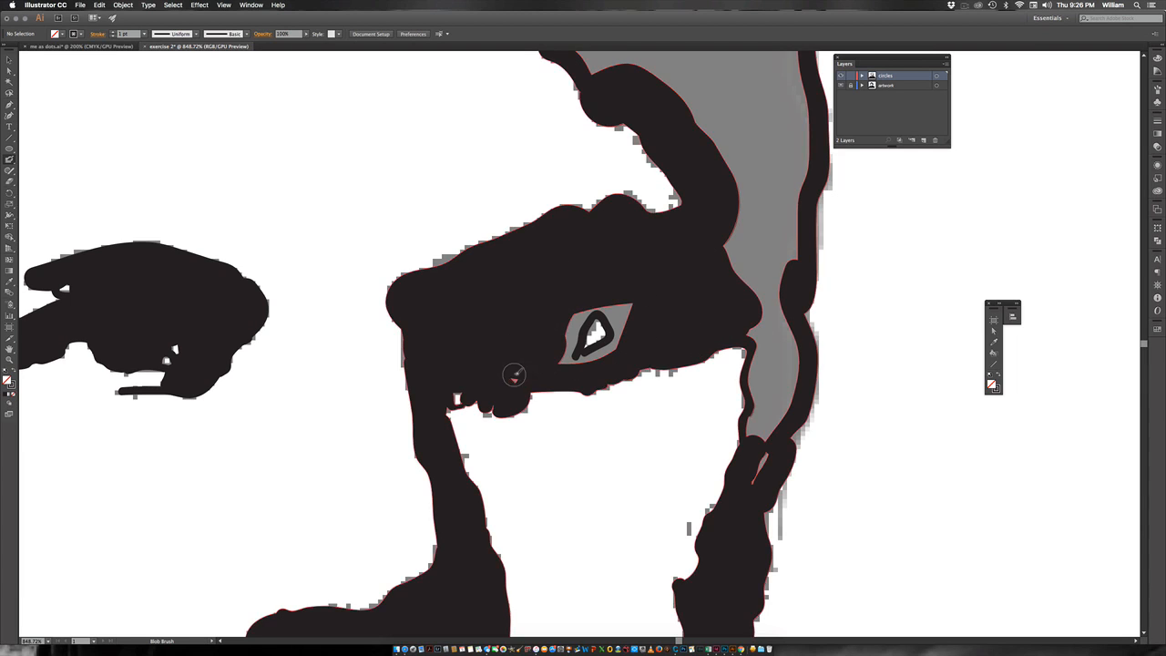
pyautogui.moveTo(546, 365)
pyautogui.mouseDown()
pyautogui.moveTo(626, 338)
pyautogui.moveTo(630, 292)
pyautogui.moveTo(617, 308)
pyautogui.moveTo(584, 300)
pyautogui.moveTo(575, 339)
pyautogui.mouseUp()
# Step: Fill the grey strip between the shaded eye and the outer edge of the face with black
pyautogui.press('super+alt+space')
pyautogui.moveTo(785, 383); pyautogui.dragTo(710, 360)
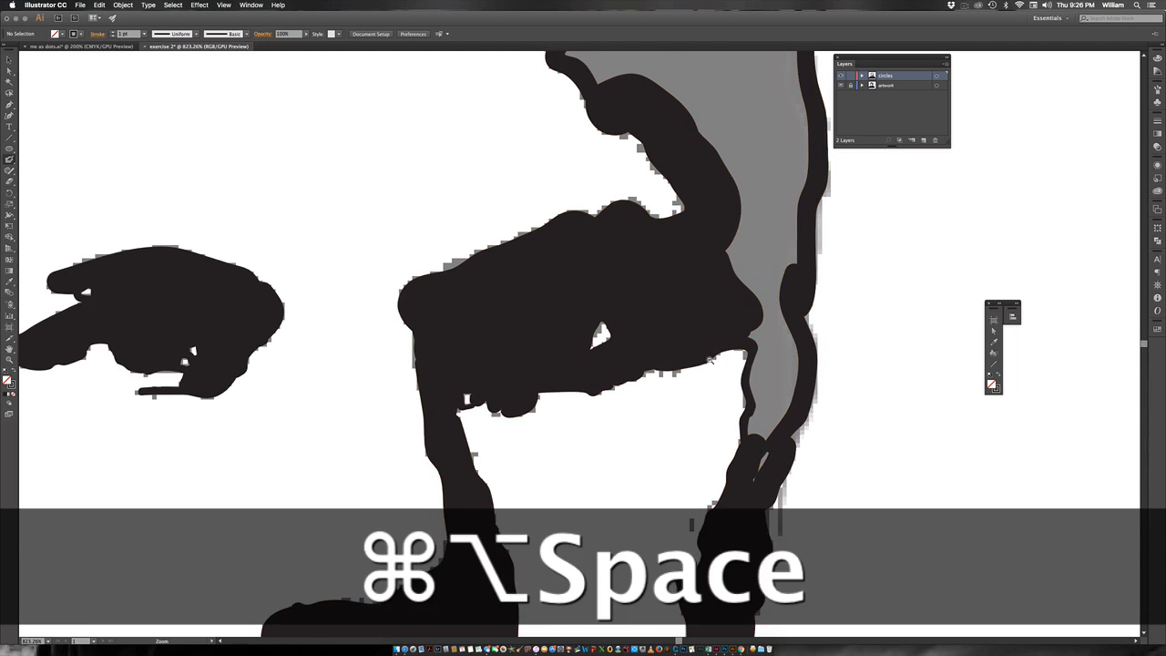
pyautogui.keyDown('alt'); pyautogui.keyDown('super'); pyautogui.click(711, 360); pyautogui.keyUp('super'); pyautogui.keyUp('alt')
pyautogui.moveTo(510, 404); pyautogui.dragTo(510, 278)
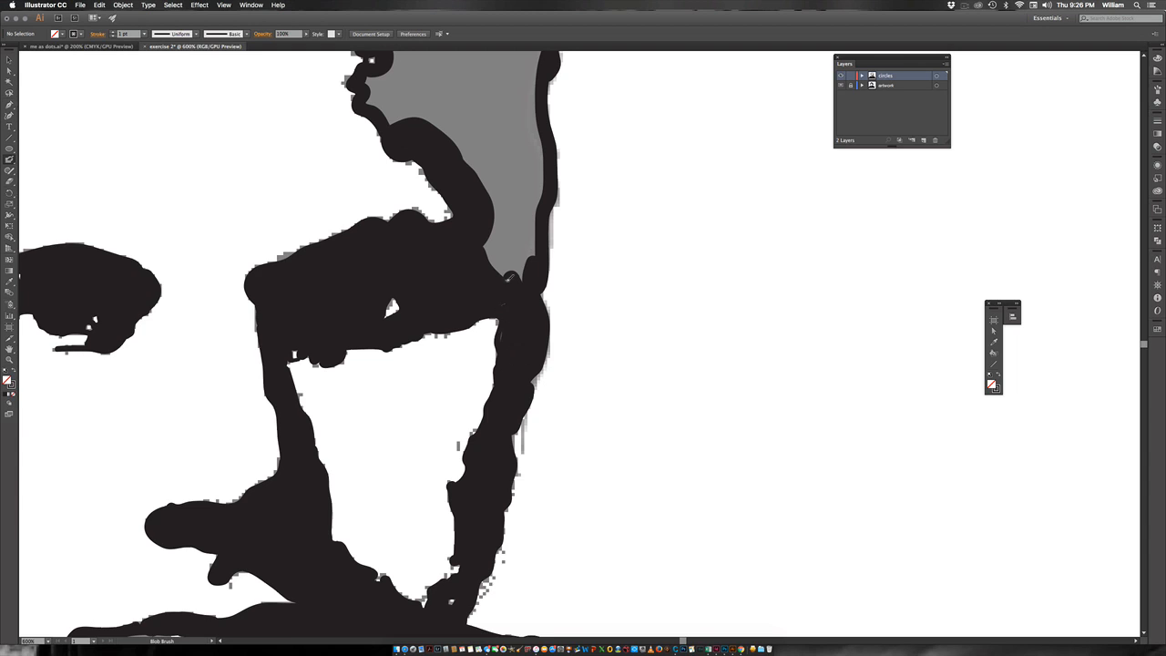
# Step: Fill the hair along the side of the head above the shaded eye using broad brush strokes
pyautogui.moveTo(511, 211); pyautogui.dragTo(551, 395)
pyautogui.moveTo(471, 91)
pyautogui.mouseDown()
pyautogui.moveTo(541, 360)
pyautogui.moveTo(546, 440)
pyautogui.moveTo(559, 210)
pyautogui.moveTo(524, 86)
pyautogui.mouseUp()
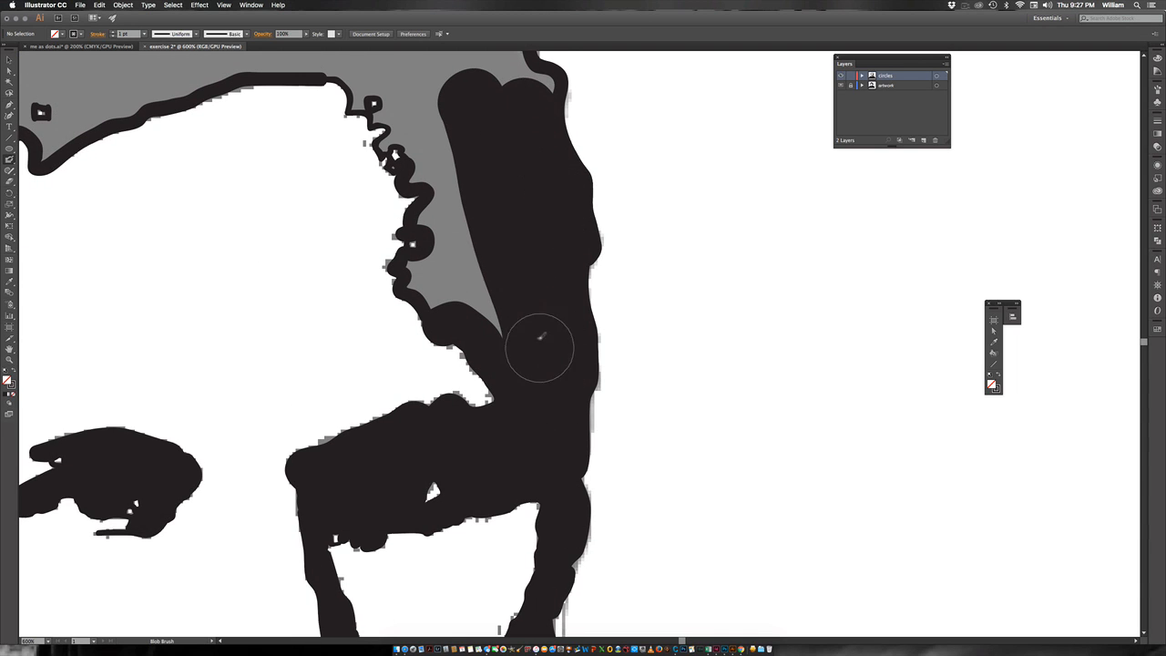
pyautogui.moveTo(534, 330)
pyautogui.mouseDown()
pyautogui.moveTo(440, 276)
pyautogui.moveTo(479, 244)
pyautogui.moveTo(451, 219)
pyautogui.moveTo(461, 171)
pyautogui.moveTo(444, 157)
pyautogui.moveTo(425, 87)
pyautogui.mouseUp()
# Step: Reduce the brush size and fill the narrow grey gaps around the curls along the forehead hairline
pyautogui.press('super+space')
pyautogui.keyDown('super'); pyautogui.click(384, 127); pyautogui.keyUp('super')
pyautogui.keyDown('super'); pyautogui.click(602, 342); pyautogui.keyUp('super')
pyautogui.press('[')
pyautogui.press('[')
pyautogui.press('[')
pyautogui.press('[')
pyautogui.press('[')
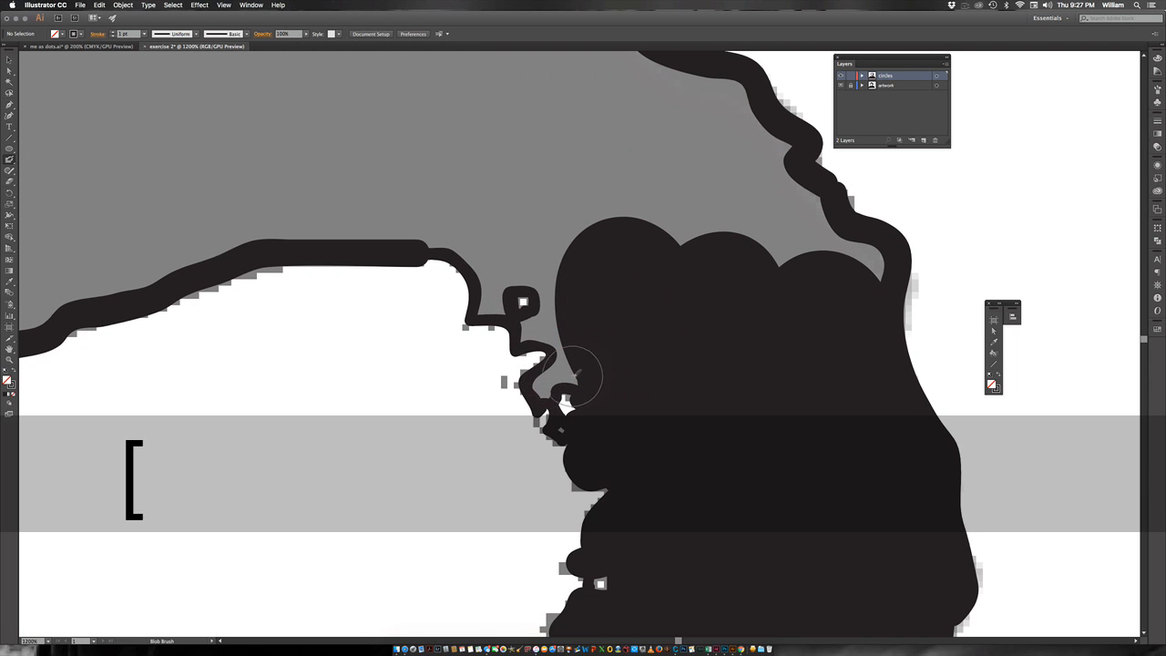
pyautogui.moveTo(569, 373); pyautogui.dragTo(546, 389)
pyautogui.moveTo(562, 347)
pyautogui.mouseDown()
pyautogui.moveTo(529, 334)
pyautogui.moveTo(551, 254)
pyautogui.moveTo(508, 151)
pyautogui.mouseUp()
# Step: Enlarge the brush and fill the grey hair above the forehead with broad black strokes
pyautogui.press(']')
pyautogui.press(']')
pyautogui.press(']')
pyautogui.press(']')
pyautogui.press(']')
pyautogui.press(']')
pyautogui.moveTo(550, 107)
pyautogui.mouseDown()
pyautogui.moveTo(598, 205)
pyautogui.moveTo(838, 271)
pyautogui.moveTo(757, 186)
pyautogui.moveTo(583, 239)
pyautogui.mouseUp()
pyautogui.press('space')
pyautogui.moveTo(588, 132); pyautogui.dragTo(829, 445)
pyautogui.moveTo(842, 385)
pyautogui.mouseDown()
pyautogui.moveTo(847, 364)
pyautogui.moveTo(701, 287)
pyautogui.moveTo(565, 294)
pyautogui.moveTo(146, 374)
pyautogui.moveTo(277, 404)
pyautogui.moveTo(174, 443)
pyautogui.moveTo(683, 534)
pyautogui.mouseUp()
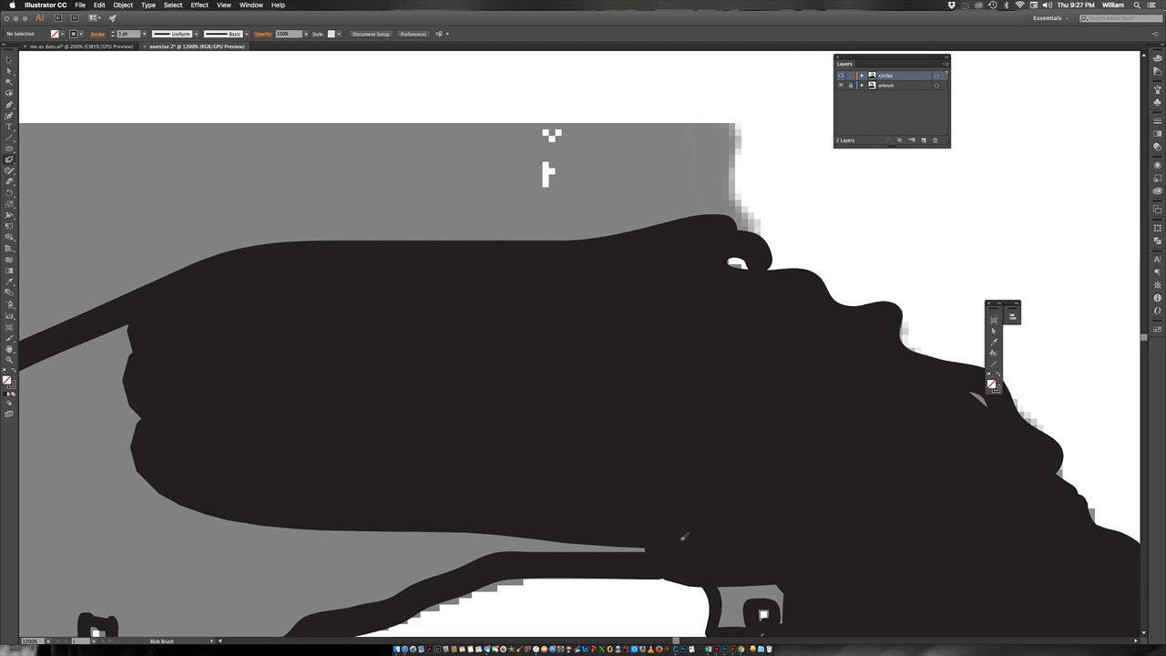
# Step: Undo the last brush stroke and continue filling the band of hair across the top of the head
pyautogui.press('super+z')
pyautogui.moveTo(832, 364)
pyautogui.mouseDown()
pyautogui.moveTo(218, 205)
pyautogui.moveTo(846, 222)
pyautogui.moveTo(842, 176)
pyautogui.moveTo(550, 119)
pyautogui.moveTo(326, 117)
pyautogui.mouseUp()
pyautogui.moveTo(784, 353); pyautogui.dragTo(269, 330)
pyautogui.moveTo(559, 301)
pyautogui.mouseDown()
pyautogui.moveTo(137, 269)
pyautogui.moveTo(688, 226)
pyautogui.mouseUp()
pyautogui.moveTo(702, 171)
pyautogui.mouseDown()
pyautogui.moveTo(644, 173)
pyautogui.moveTo(428, 301)
pyautogui.moveTo(902, 338)
pyautogui.moveTo(1020, 360)
pyautogui.moveTo(774, 411)
pyautogui.mouseUp()
pyautogui.moveTo(549, 501)
pyautogui.mouseDown()
pyautogui.moveTo(580, 326)
pyautogui.moveTo(459, 390)
pyautogui.moveTo(516, 265)
pyautogui.moveTo(511, 378)
pyautogui.moveTo(563, 312)
pyautogui.moveTo(430, 384)
pyautogui.moveTo(471, 385)
pyautogui.moveTo(487, 409)
pyautogui.moveTo(456, 413)
pyautogui.moveTo(464, 256)
pyautogui.mouseUp()
# Step: Fill the remaining grey hair above the temple on the lit side of the head, using a slightly smaller brush
pyautogui.keyDown('alt'); pyautogui.keyDown('super'); pyautogui.click(580, 324); pyautogui.keyUp('super'); pyautogui.keyUp('alt')
pyautogui.keyDown('alt'); pyautogui.keyDown('super'); pyautogui.click(580, 324); pyautogui.keyUp('super'); pyautogui.keyUp('alt')
pyautogui.moveTo(539, 453)
pyautogui.mouseDown()
pyautogui.moveTo(538, 465)
pyautogui.moveTo(518, 225)
pyautogui.moveTo(516, 414)
pyautogui.moveTo(512, 346)
pyautogui.mouseUp()
pyautogui.press('[')
pyautogui.moveTo(473, 469)
pyautogui.mouseDown()
pyautogui.moveTo(468, 350)
pyautogui.moveTo(456, 374)
pyautogui.mouseUp()
pyautogui.moveTo(492, 223)
pyautogui.mouseDown()
pyautogui.moveTo(474, 195)
pyautogui.moveTo(479, 146)
pyautogui.moveTo(474, 169)
pyautogui.moveTo(477, 130)
pyautogui.moveTo(496, 105)
pyautogui.moveTo(387, 264)
pyautogui.mouseUp()
pyautogui.moveTo(412, 214); pyautogui.dragTo(387, 264)
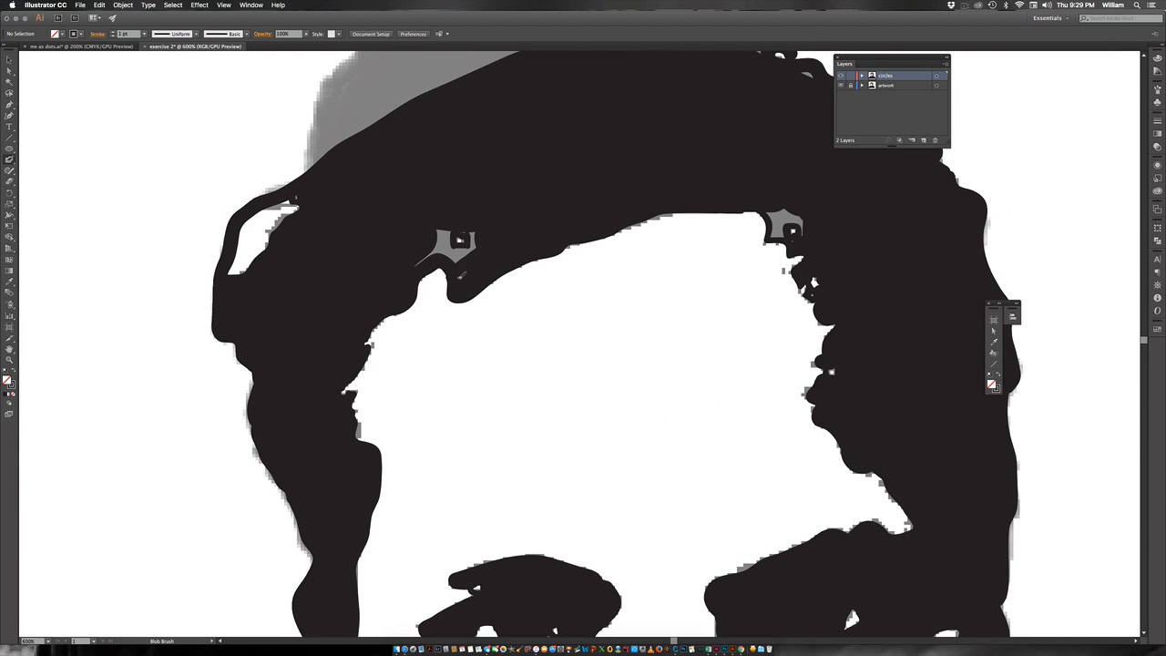
# Step: Reduce the brush size and fill the small grey patches around the hairline curls at both ends of the forehead
pyautogui.moveTo(465, 264)
pyautogui.mouseDown()
pyautogui.moveTo(447, 243)
pyautogui.moveTo(432, 255)
pyautogui.moveTo(474, 223)
pyautogui.moveTo(260, 229)
pyautogui.mouseUp()
pyautogui.press('[')
pyautogui.press('[')
pyautogui.press('[')
pyautogui.press('[')
pyautogui.press('[')
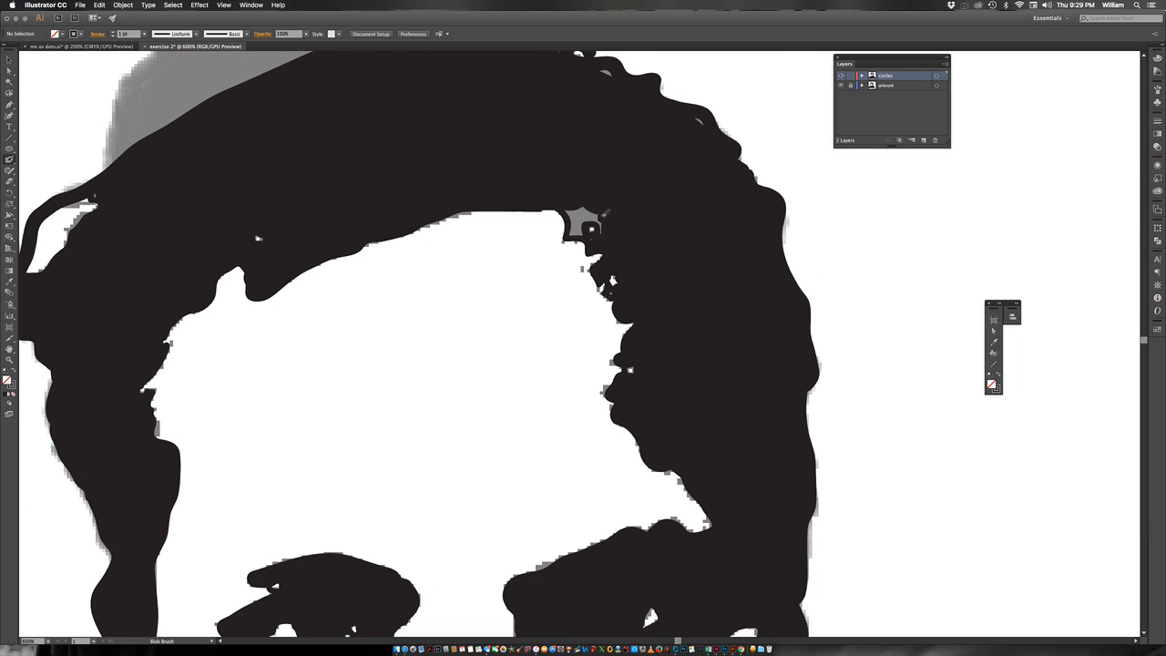
pyautogui.moveTo(587, 223)
pyautogui.mouseDown()
pyautogui.moveTo(579, 227)
pyautogui.moveTo(604, 225)
pyautogui.mouseUp()
# Step: Check the traced portrait from hair to shoulders and hide the artwork template layer
pyautogui.scroll(5, 644, 300)
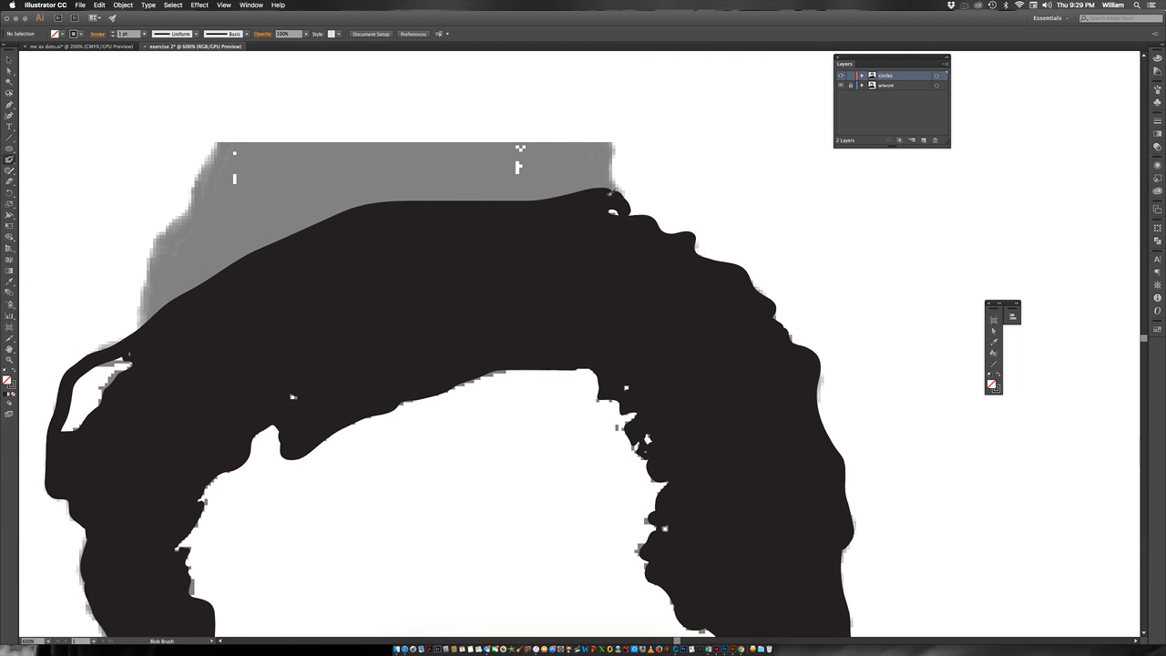
pyautogui.moveTo(662, 366); pyautogui.dragTo(571, 139)
pyautogui.moveTo(633, 479); pyautogui.dragTo(663, 306)
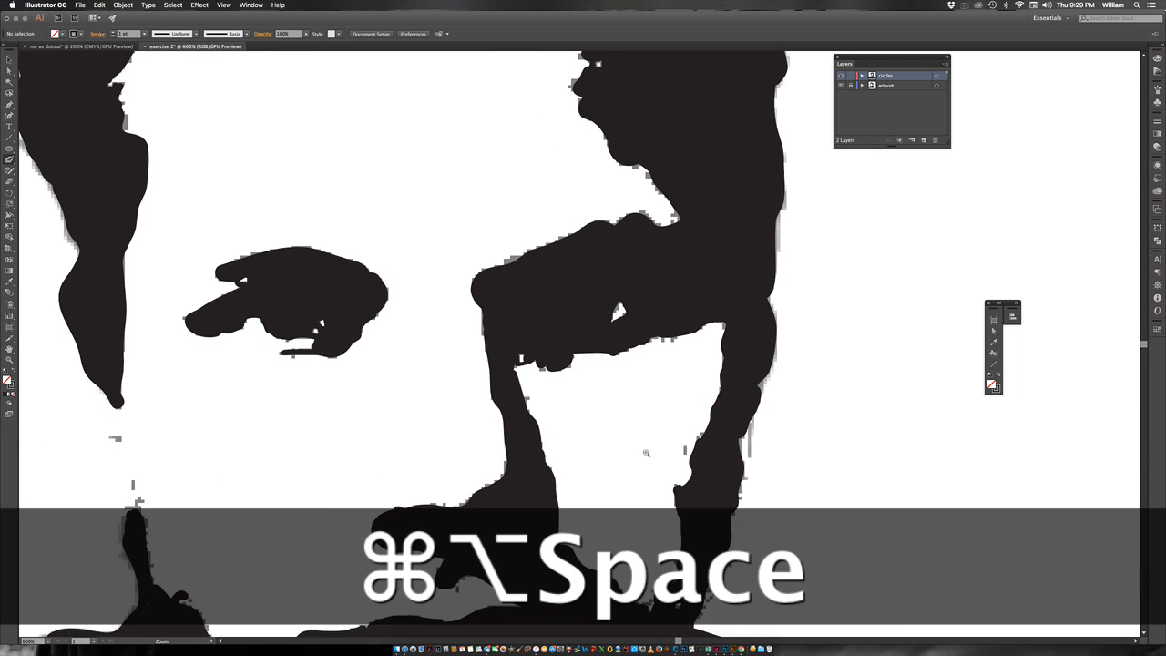
pyautogui.keyDown('alt'); pyautogui.keyDown('super'); pyautogui.click(563, 478); pyautogui.keyUp('super'); pyautogui.keyUp('alt')
pyautogui.keyDown('alt'); pyautogui.keyDown('super'); pyautogui.click(565, 475); pyautogui.keyUp('super'); pyautogui.keyUp('alt')
pyautogui.keyDown('alt'); pyautogui.keyDown('super'); pyautogui.click(576, 437); pyautogui.keyUp('super'); pyautogui.keyUp('alt')
pyautogui.scroll(5, 578, 432)
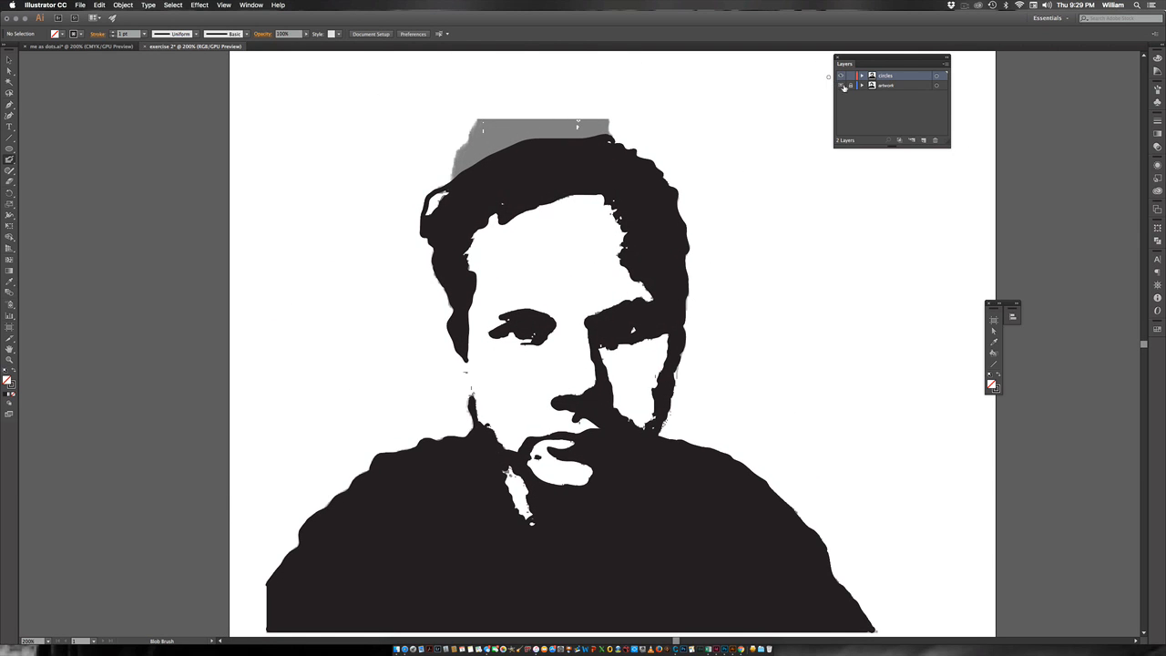
pyautogui.moveTo(897, 61); pyautogui.dragTo(839, 88)
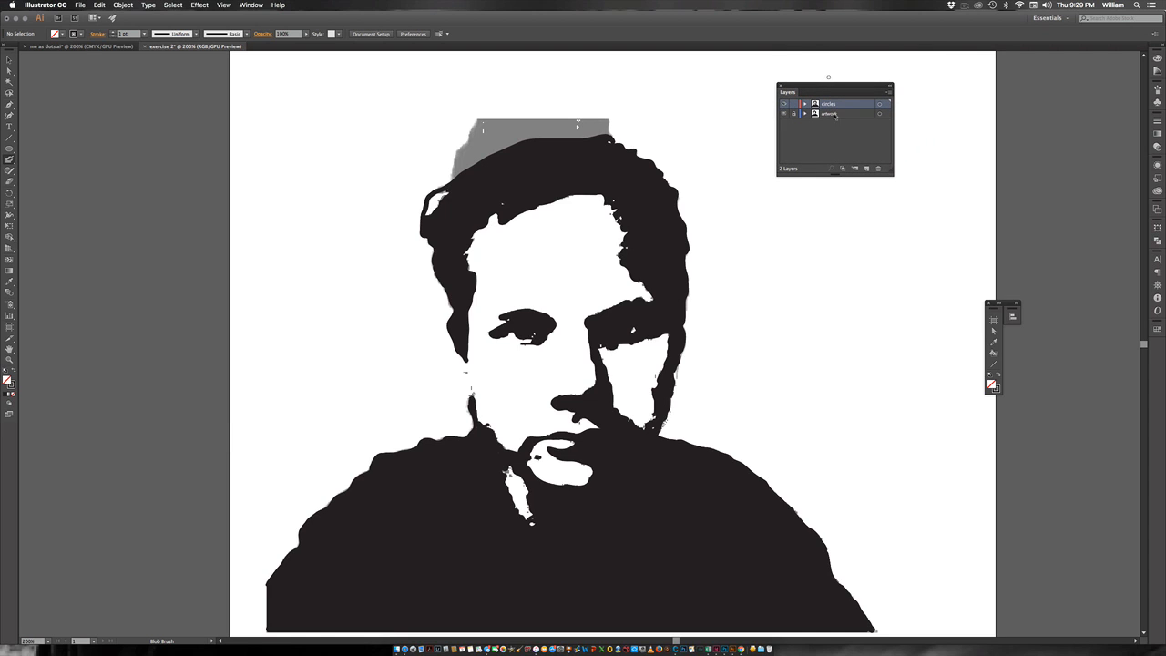
pyautogui.click(785, 114)
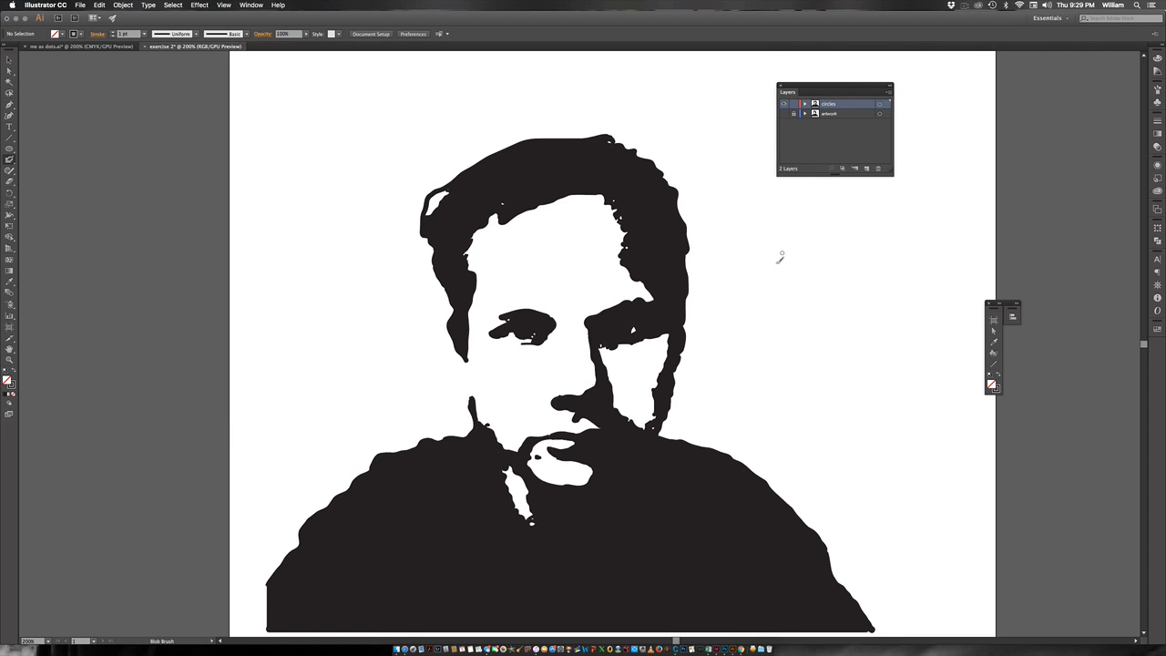
# Step: Inspect the whole tracing by selecting the torso shape and the head shape in turn, and clear the selection
pyautogui.keyDown('alt'); pyautogui.keyDown('super'); pyautogui.click(687, 468); pyautogui.keyUp('super'); pyautogui.keyUp('alt')
pyautogui.keyDown('alt'); pyautogui.keyDown('super'); pyautogui.click(612, 432); pyautogui.keyUp('super'); pyautogui.keyUp('alt')
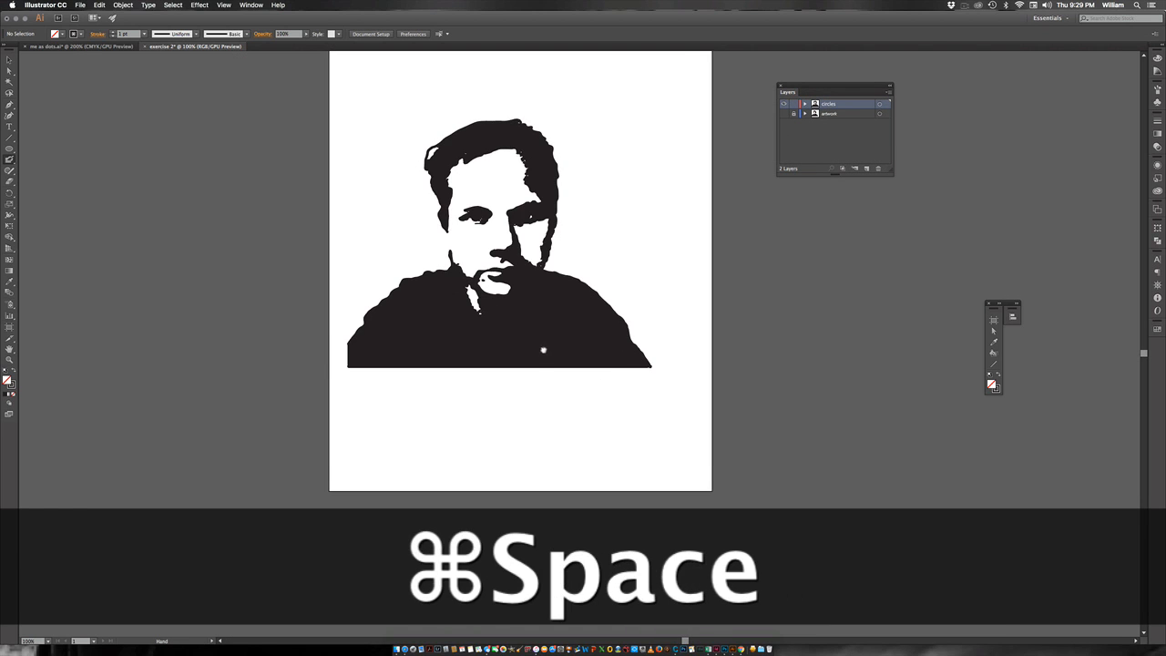
pyautogui.moveTo(540, 339); pyautogui.dragTo(570, 399)
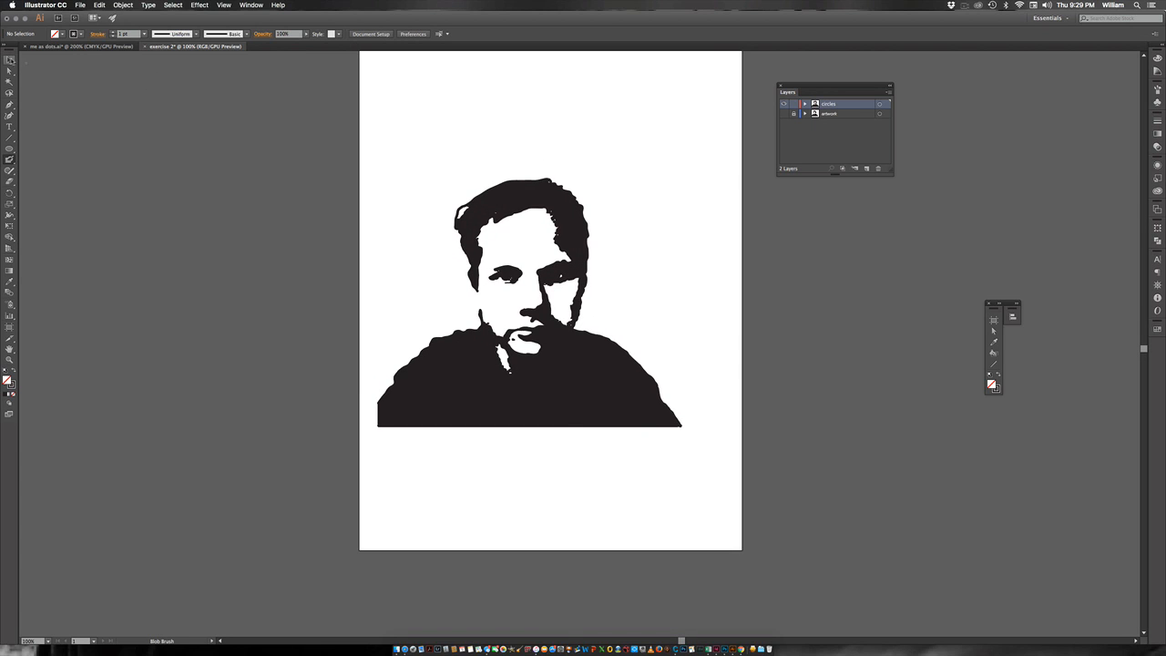
pyautogui.click(9, 61)
pyautogui.click(628, 384)
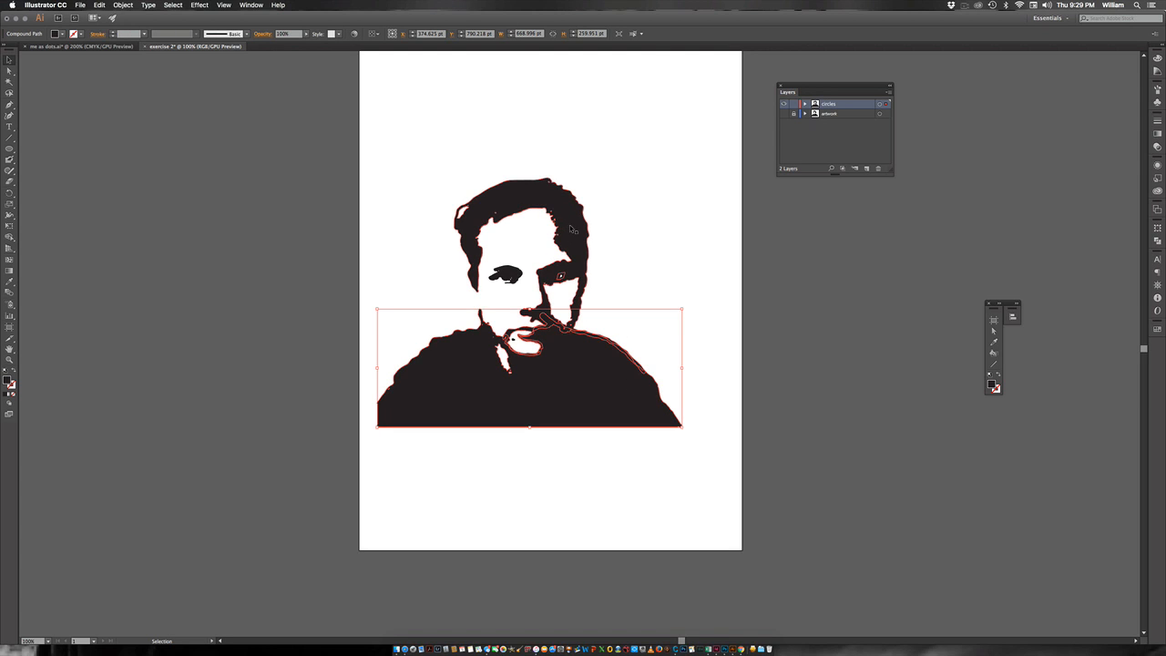
pyautogui.click(514, 194)
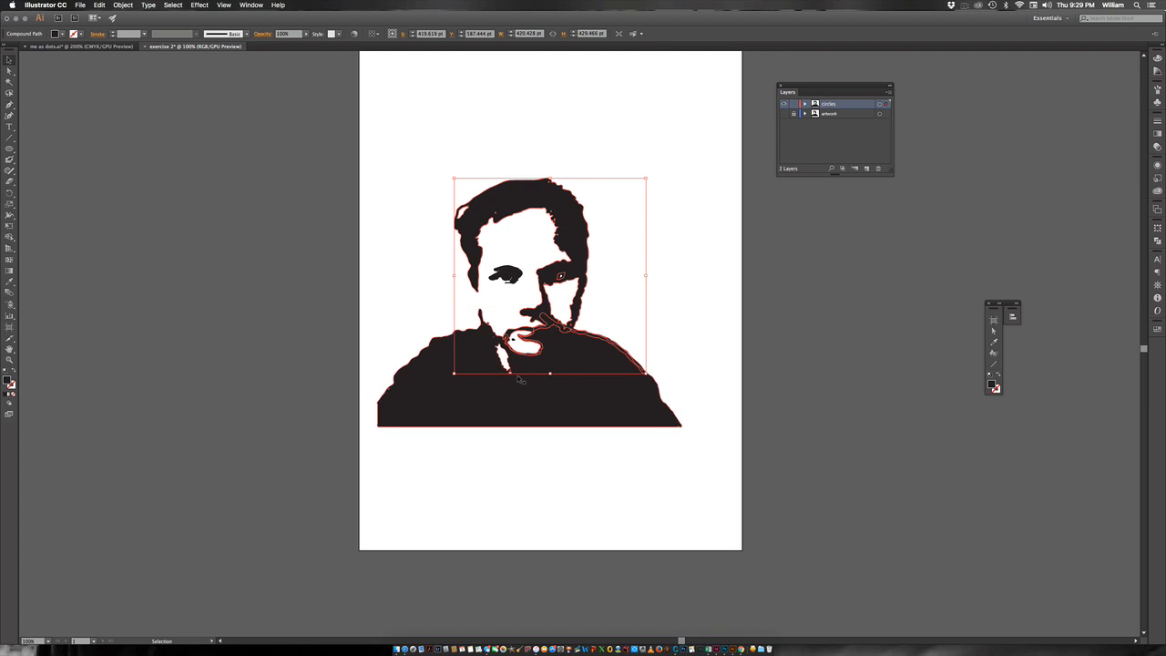
pyautogui.click(547, 400)
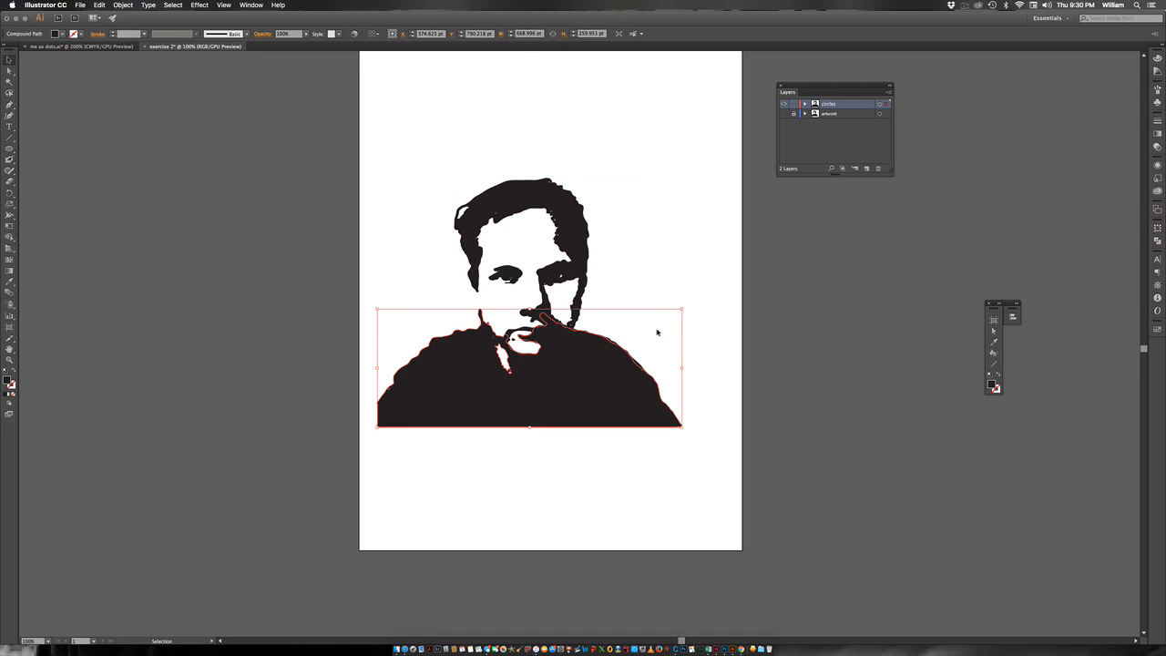
pyautogui.click(680, 261)
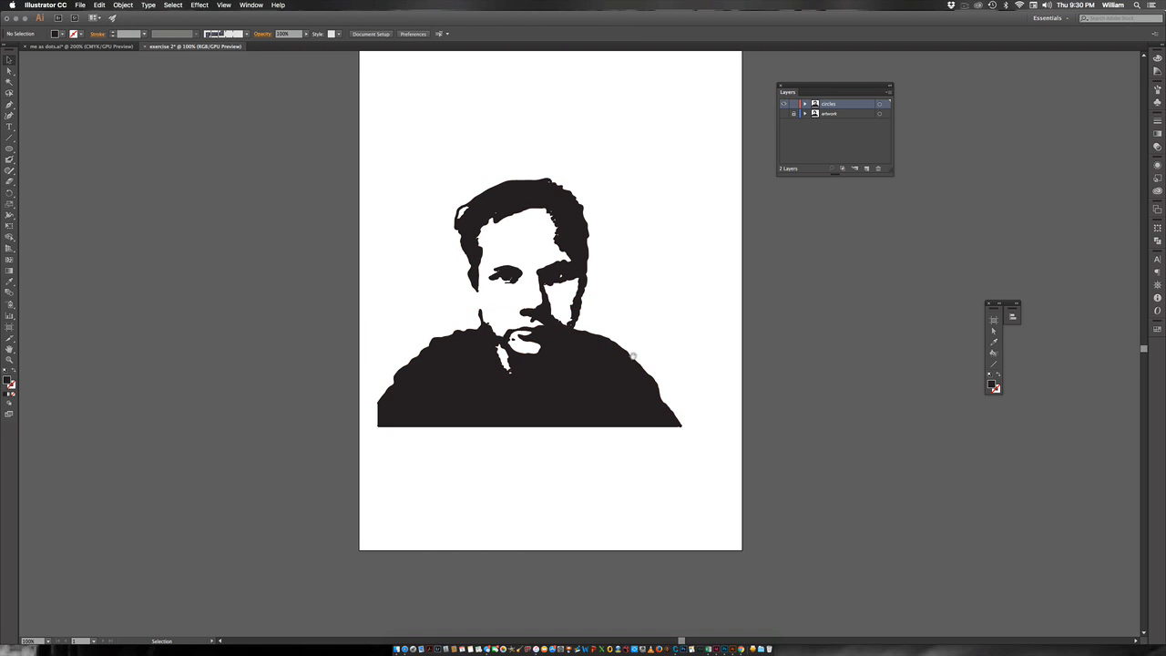
# Step: Reselect the torso and the head shape at 200% to compare their overlapping outlines
pyautogui.press('super+space')
pyautogui.keyDown('super'); pyautogui.click(563, 375); pyautogui.keyUp('super')
pyautogui.keyDown('super'); pyautogui.click(566, 332); pyautogui.keyUp('super')
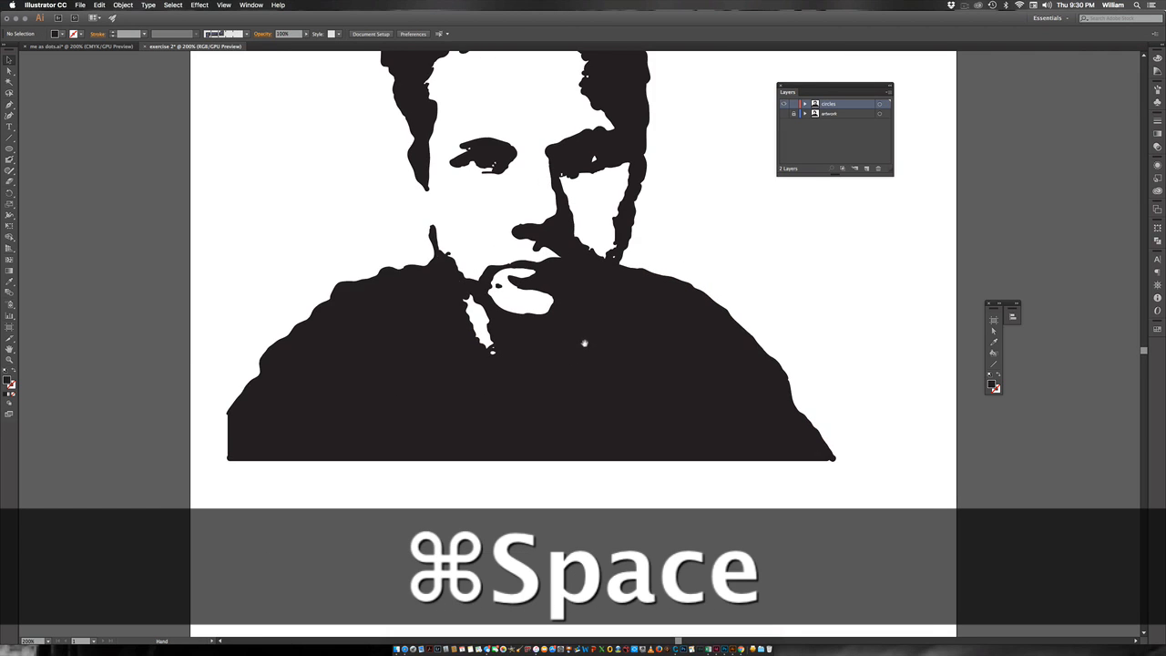
pyautogui.moveTo(584, 341); pyautogui.dragTo(637, 451)
pyautogui.click(667, 430)
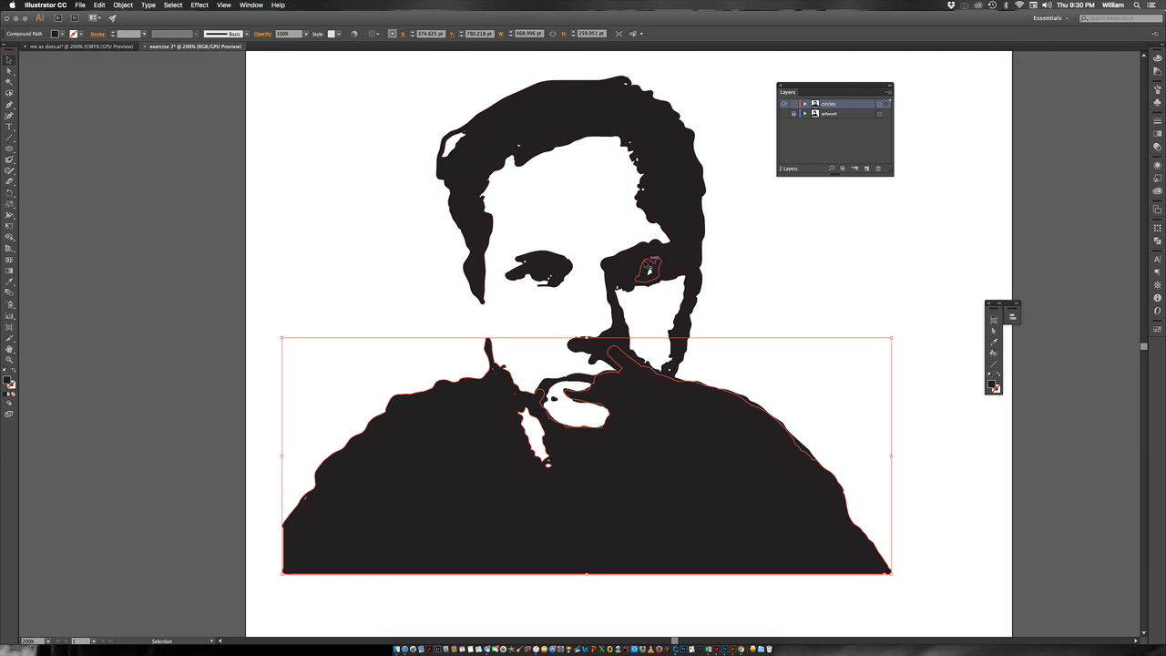
pyautogui.click(669, 183)
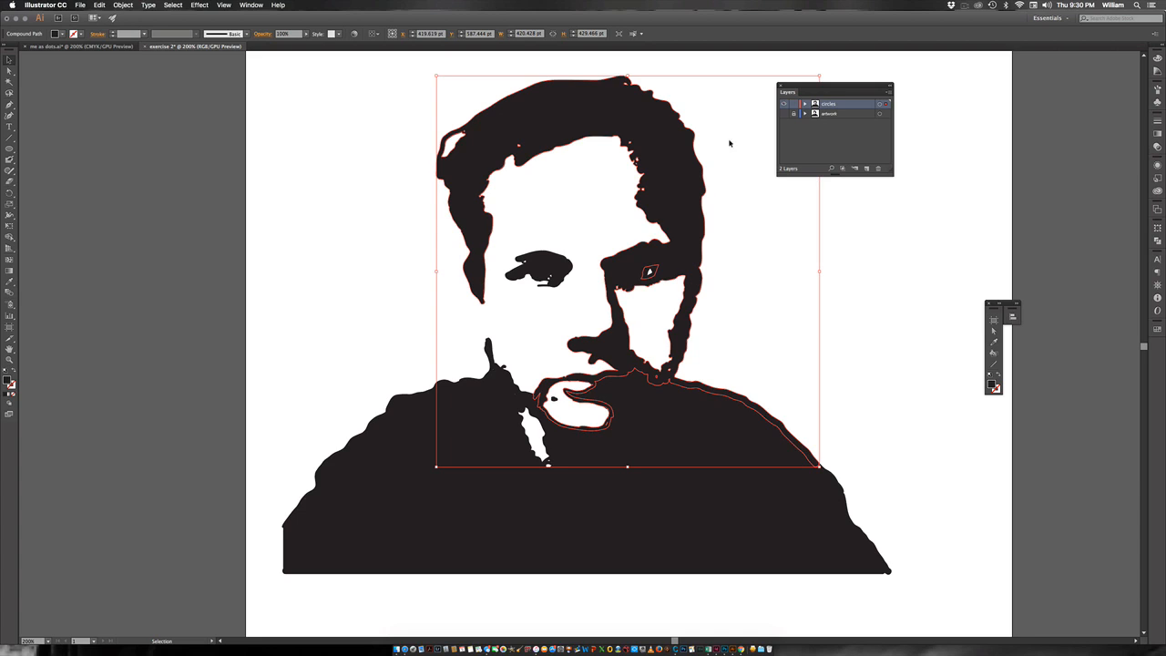
# Step: Expand the circles layer and enlarge the layer list to show all its paths with full names
pyautogui.moveTo(836, 92); pyautogui.dragTo(938, 62)
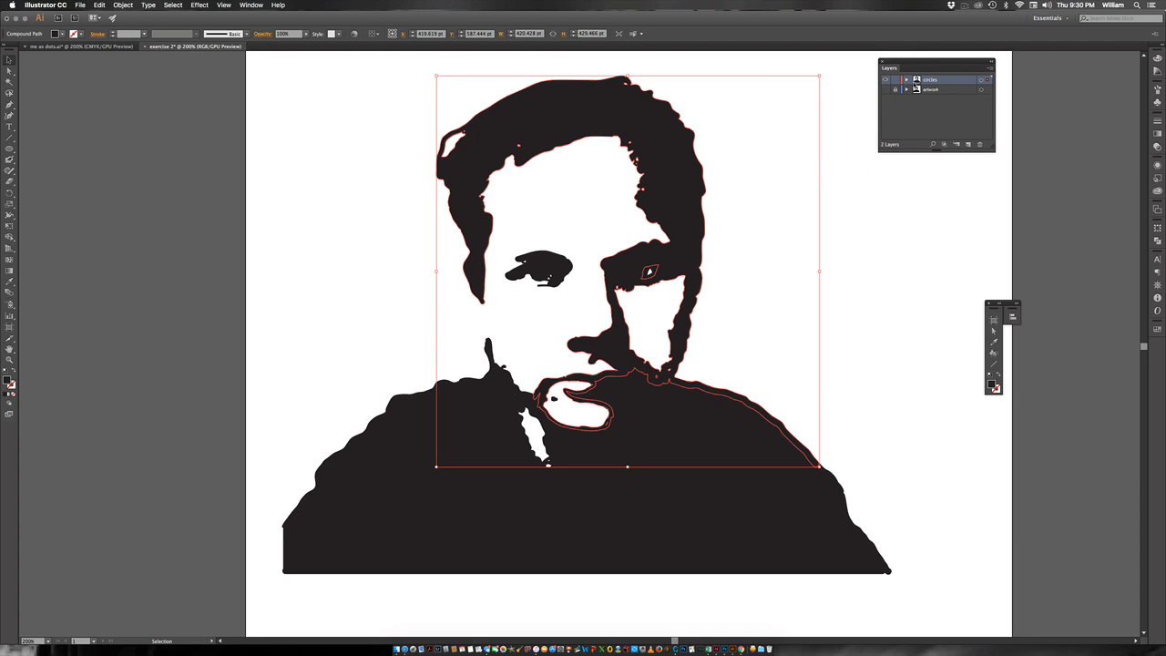
pyautogui.click(906, 81)
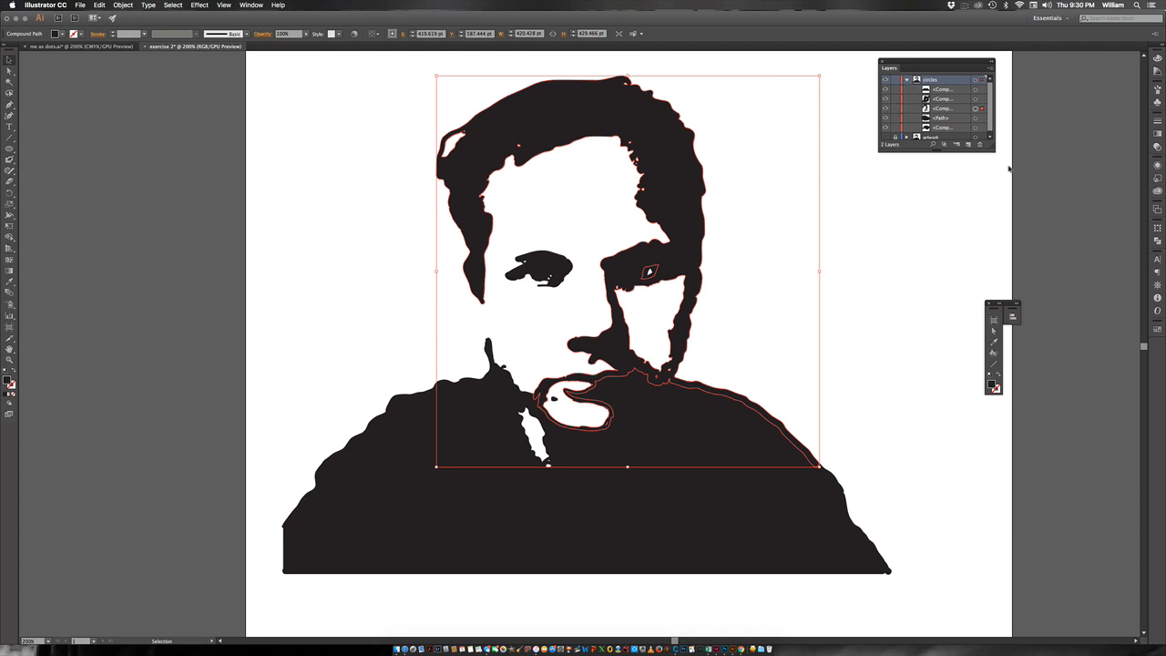
pyautogui.moveTo(993, 153); pyautogui.dragTo(1042, 239)
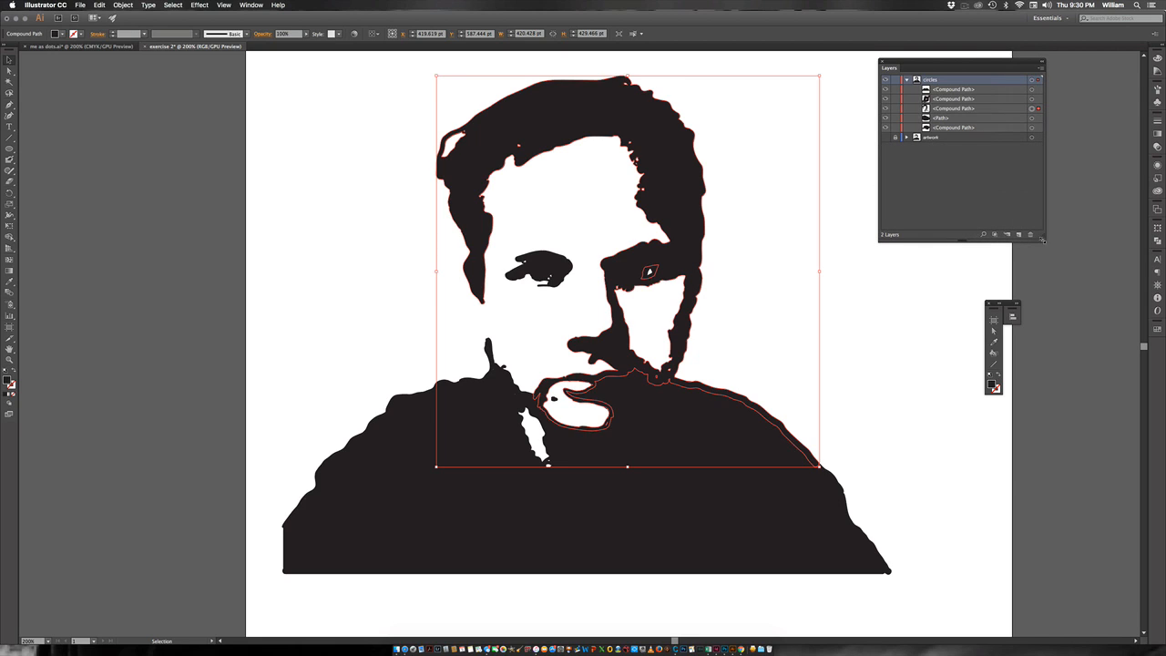
pyautogui.click(906, 80)
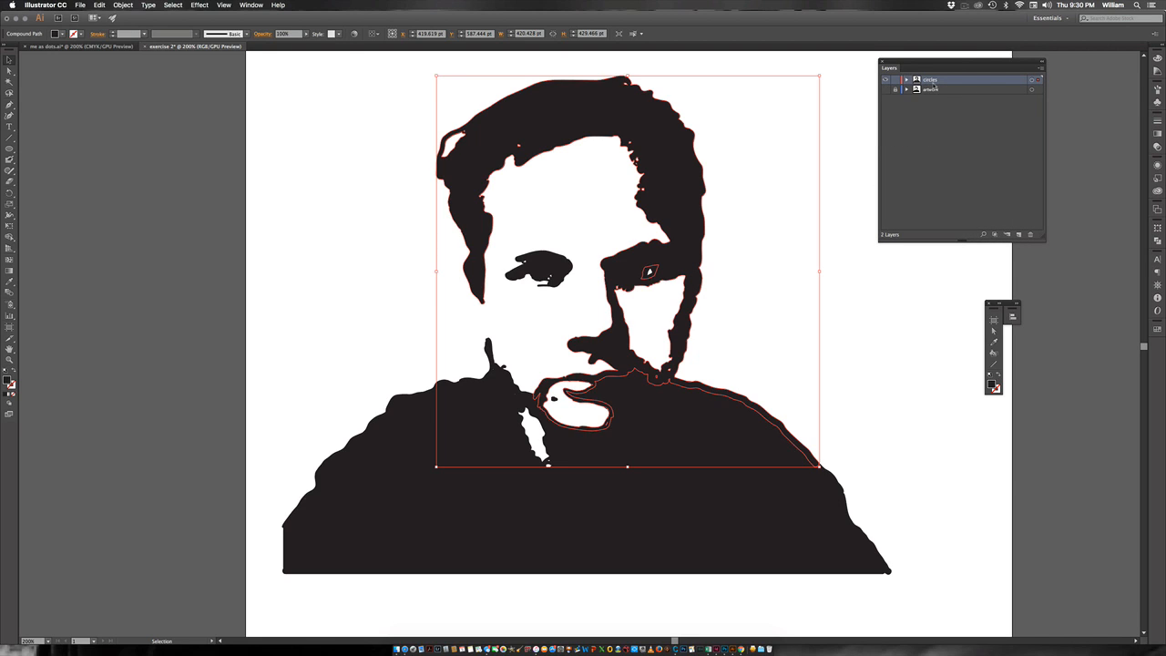
pyautogui.click(905, 80)
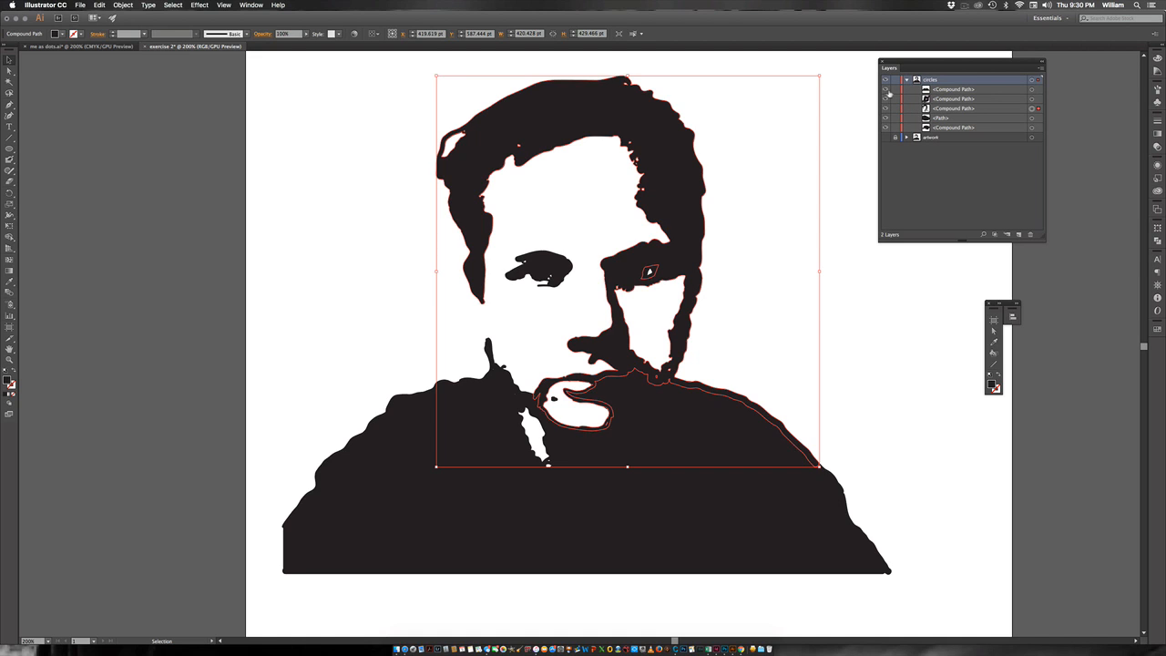
# Step: Hide and reshow individual paths in the circles layer to identify which part of the portrait each one holds
pyautogui.click(885, 96)
pyautogui.click(887, 97)
pyautogui.click(886, 96)
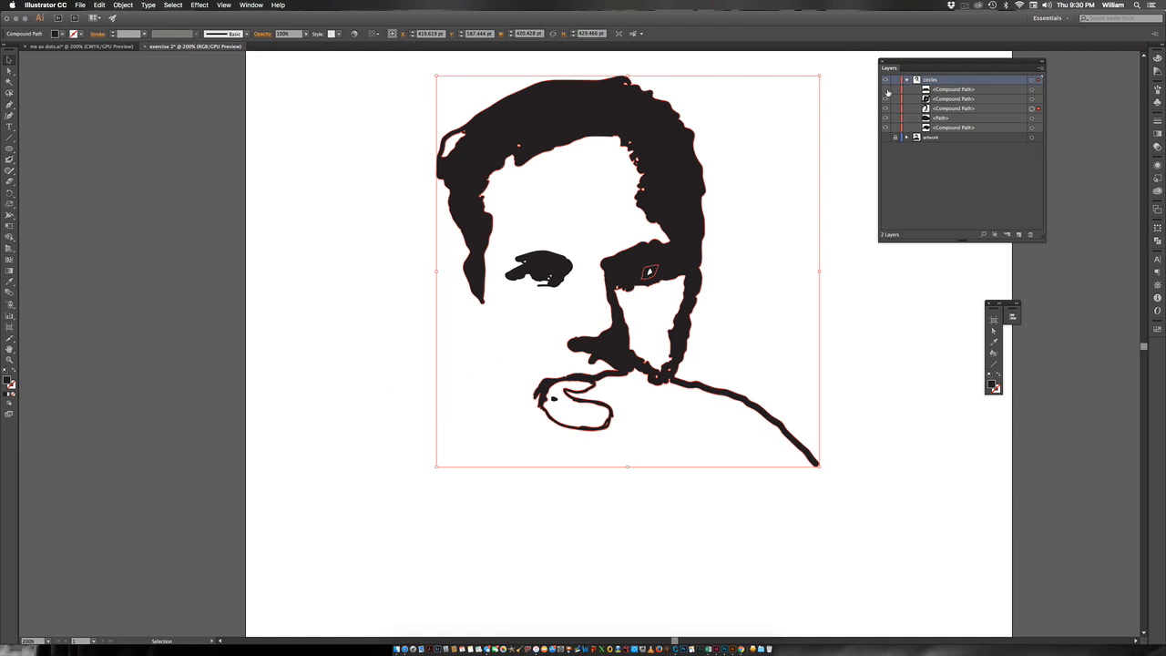
pyautogui.click(887, 96)
pyautogui.click(887, 106)
pyautogui.click(887, 103)
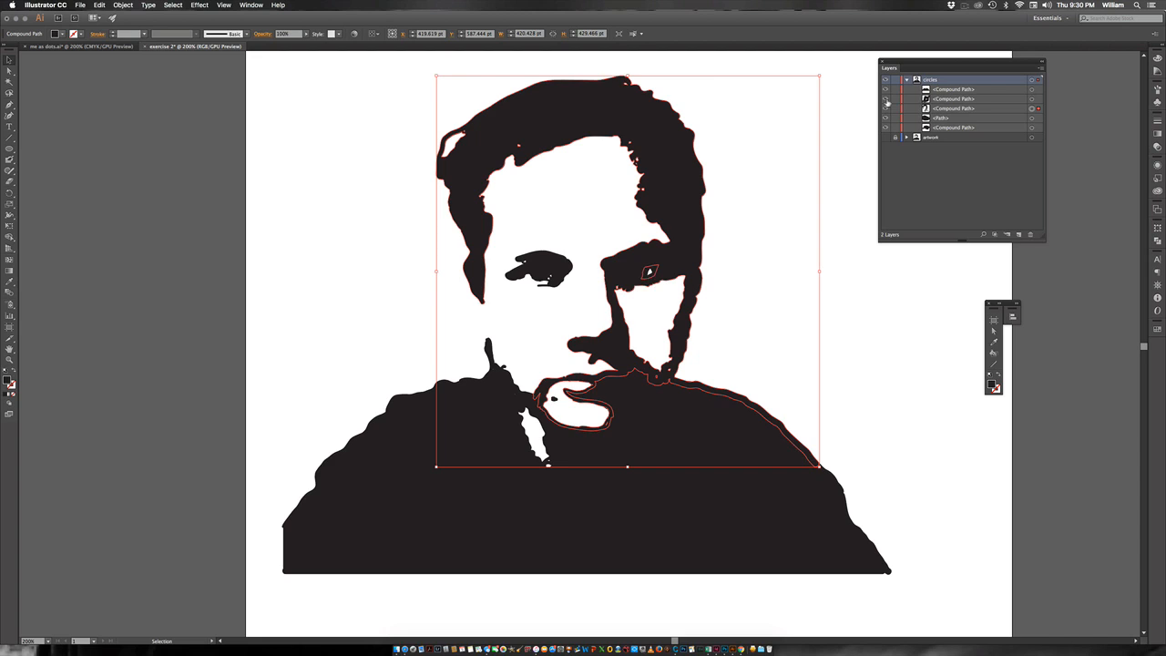
pyautogui.click(886, 109)
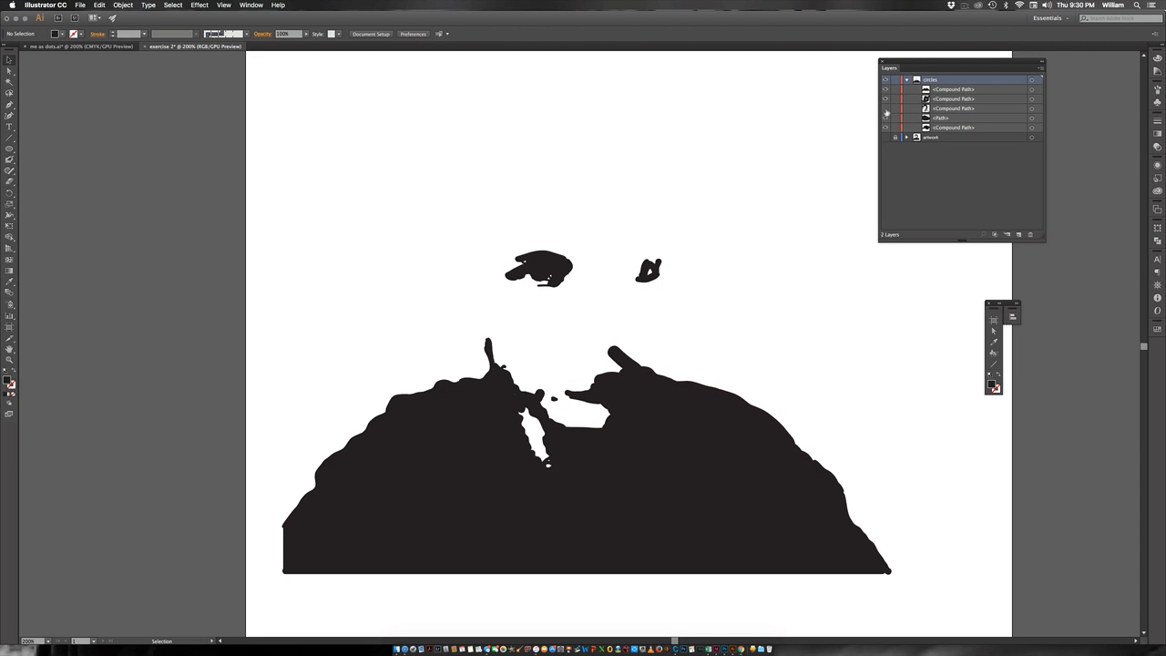
pyautogui.click(886, 109)
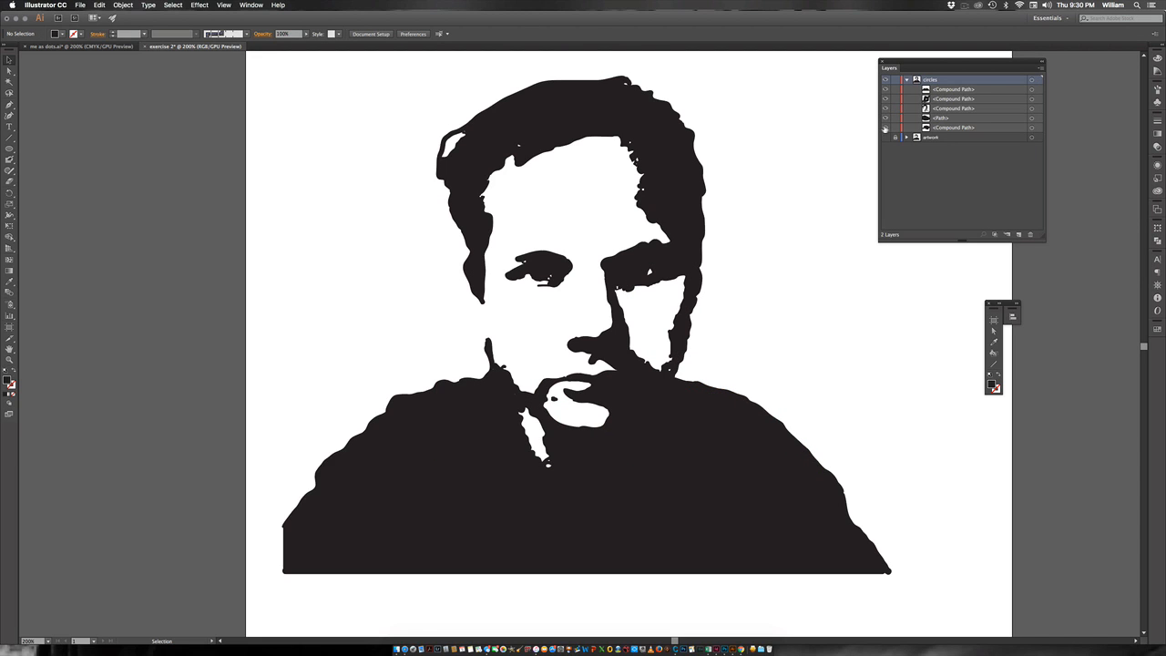
pyautogui.click(885, 128)
pyautogui.click(884, 128)
# Step: Select the top four paths of the circles layer together, leaving out the separate eye on the lit side
pyautogui.click(907, 80)
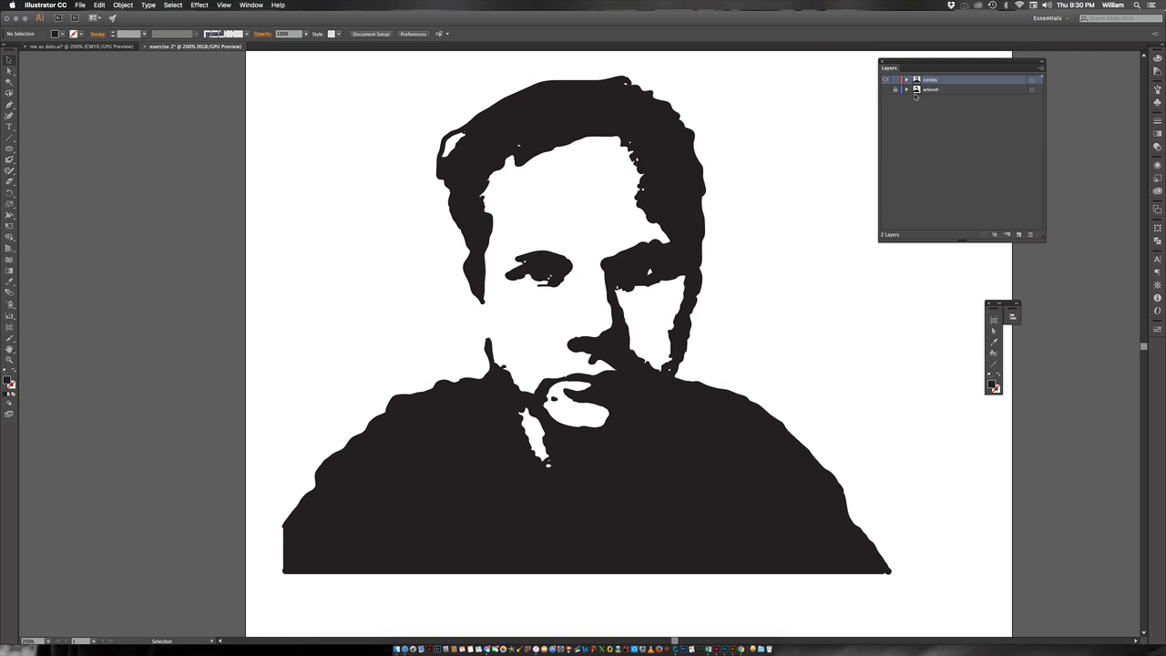
pyautogui.click(906, 80)
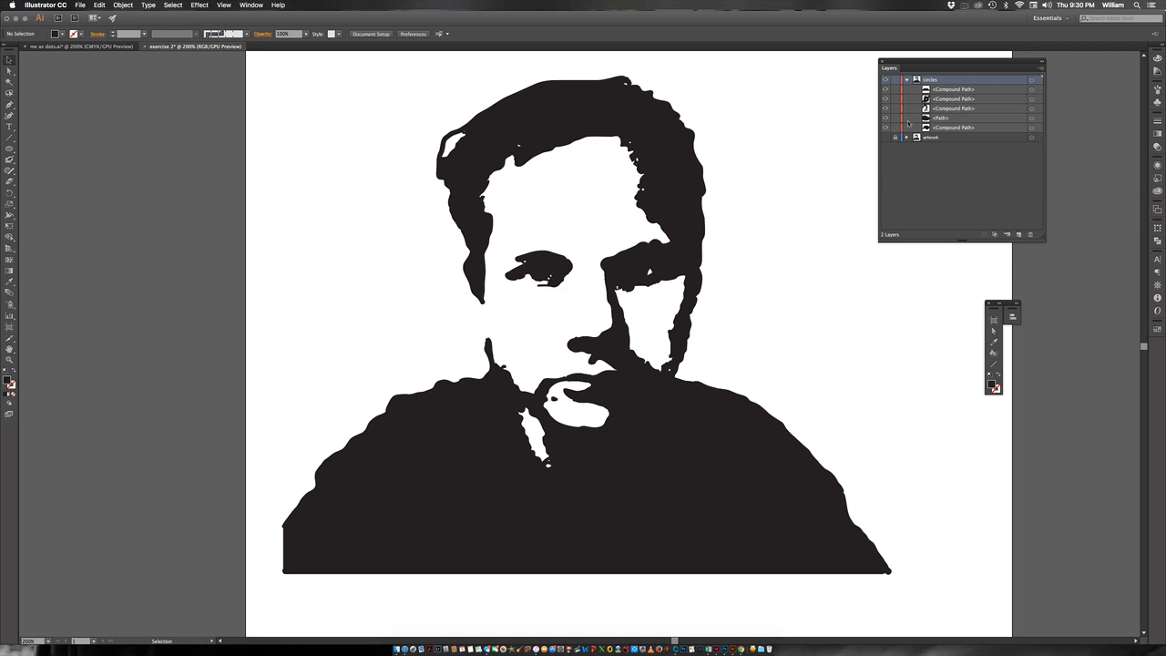
pyautogui.click(525, 269)
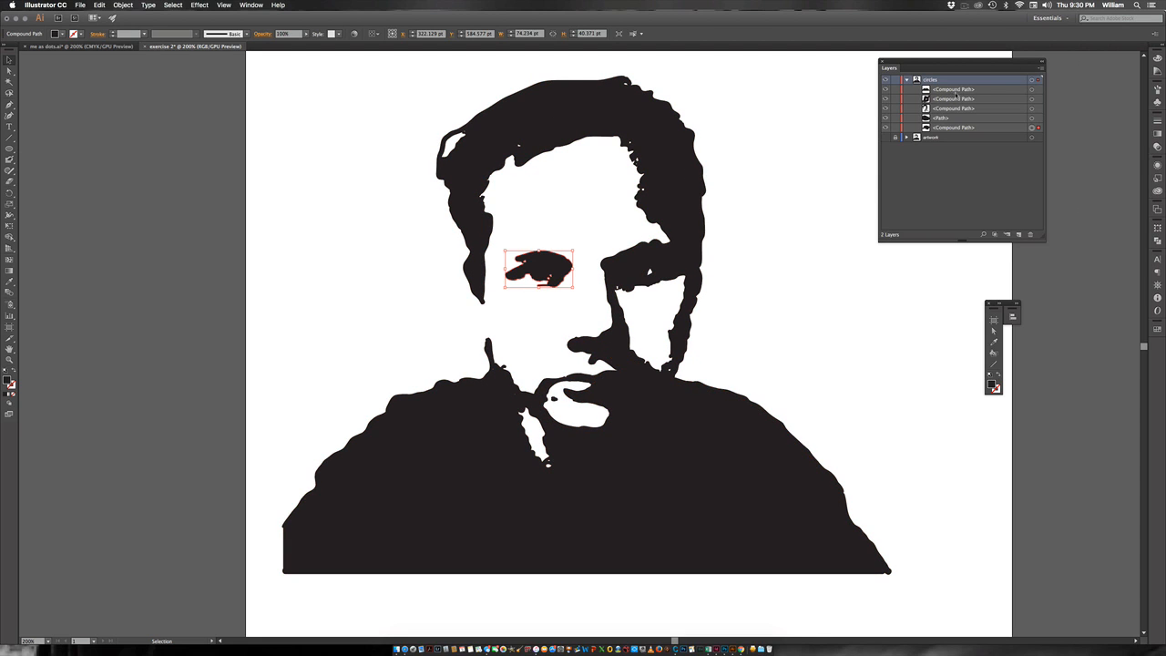
pyautogui.click(1039, 89)
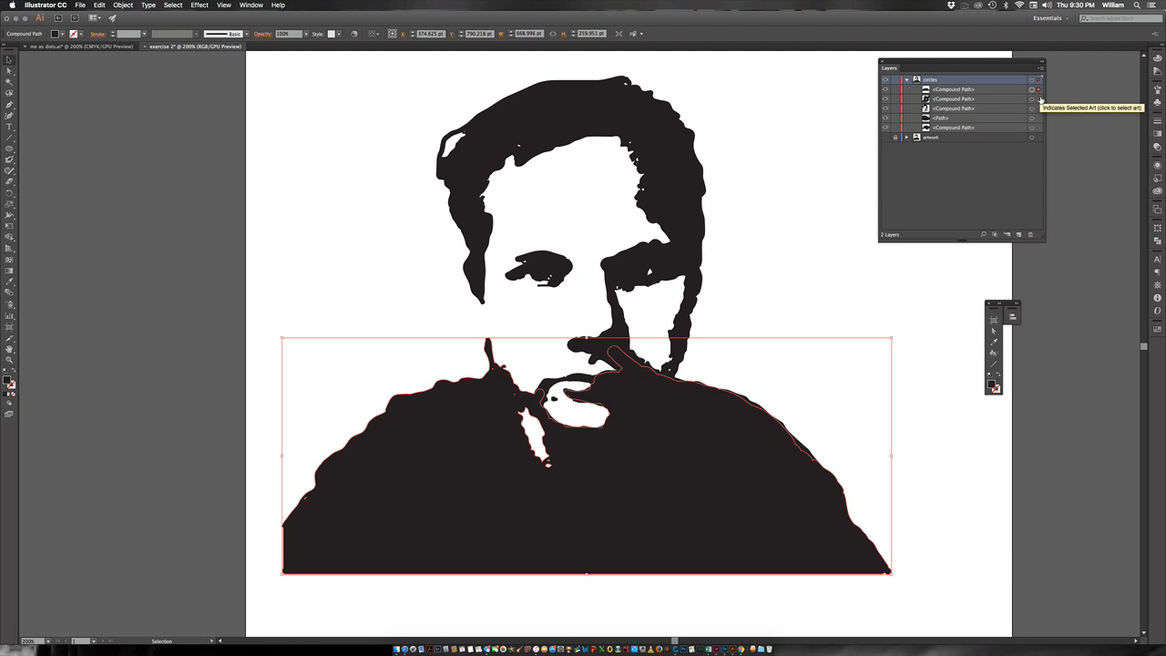
pyautogui.press('shift')
pyautogui.keyDown('shift'); pyautogui.click(1038, 100); pyautogui.keyUp('shift')
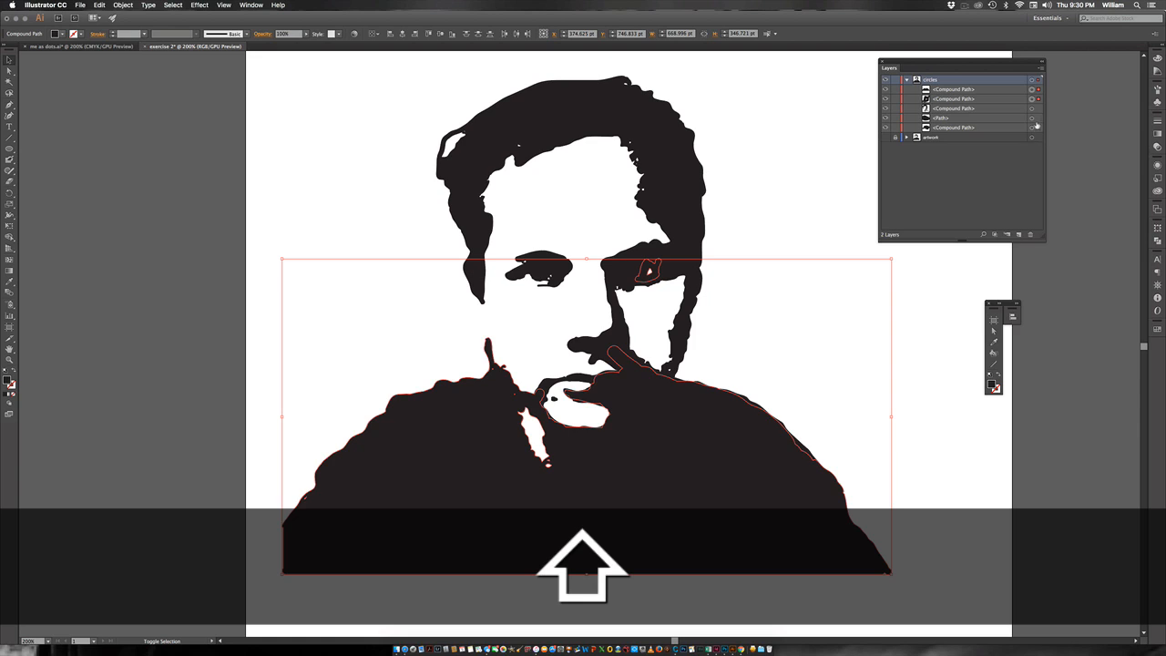
pyautogui.keyDown('shift'); pyautogui.click(1039, 109); pyautogui.keyUp('shift')
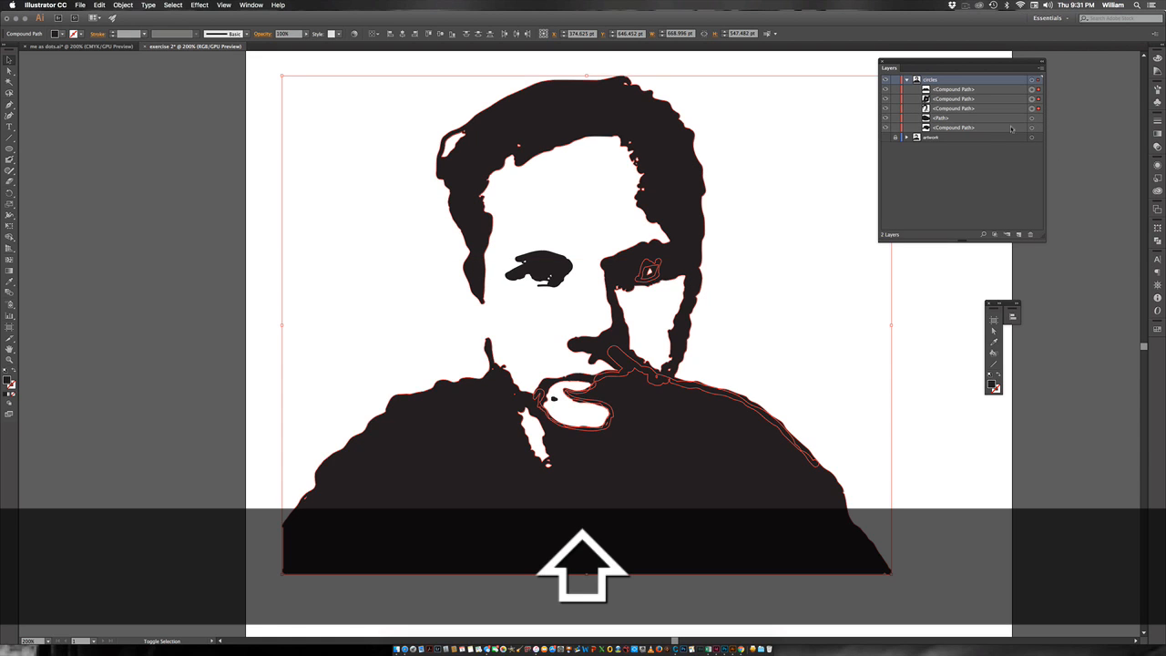
pyautogui.keyDown('shift'); pyautogui.click(1038, 118); pyautogui.keyUp('shift')
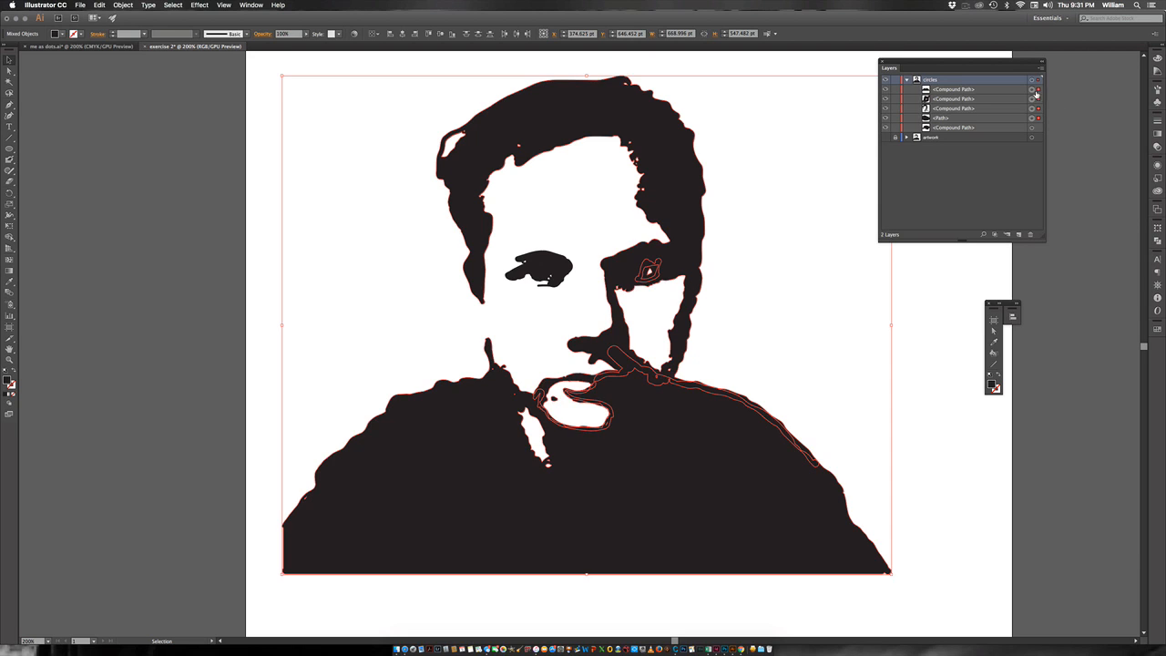
# Step: Unite the four selected portrait paths into one combined shape with the Pathfinder's Unite mode
pyautogui.moveTo(994, 64); pyautogui.dragTo(946, 75)
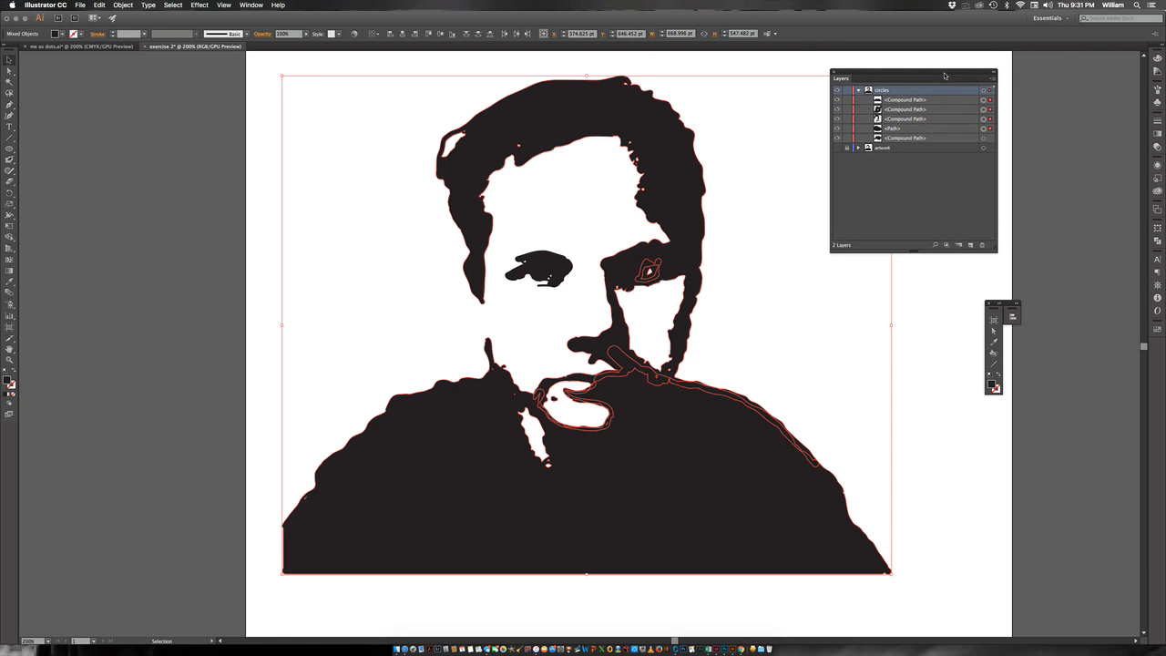
pyautogui.click(252, 6)
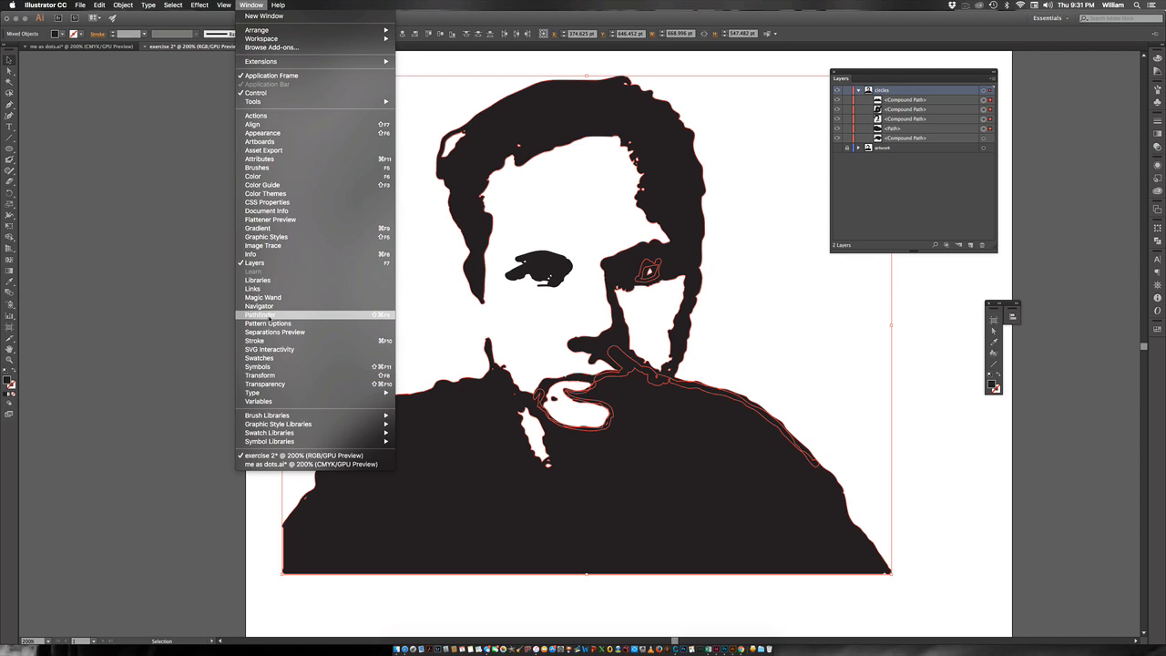
pyautogui.click(270, 315)
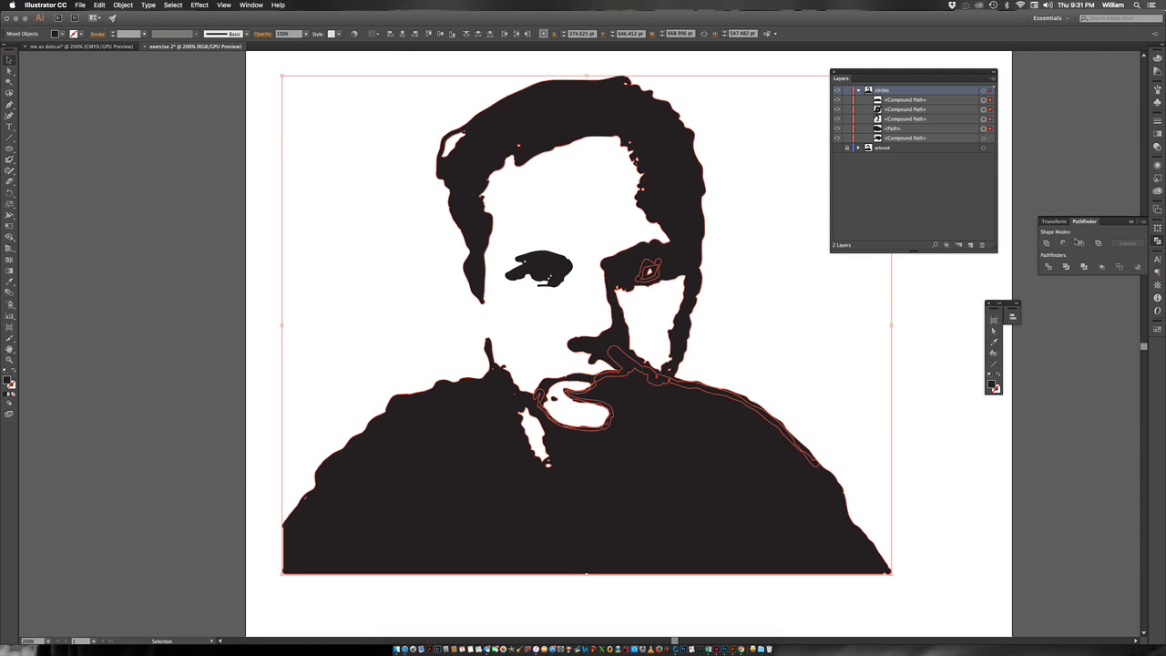
pyautogui.click(1046, 243)
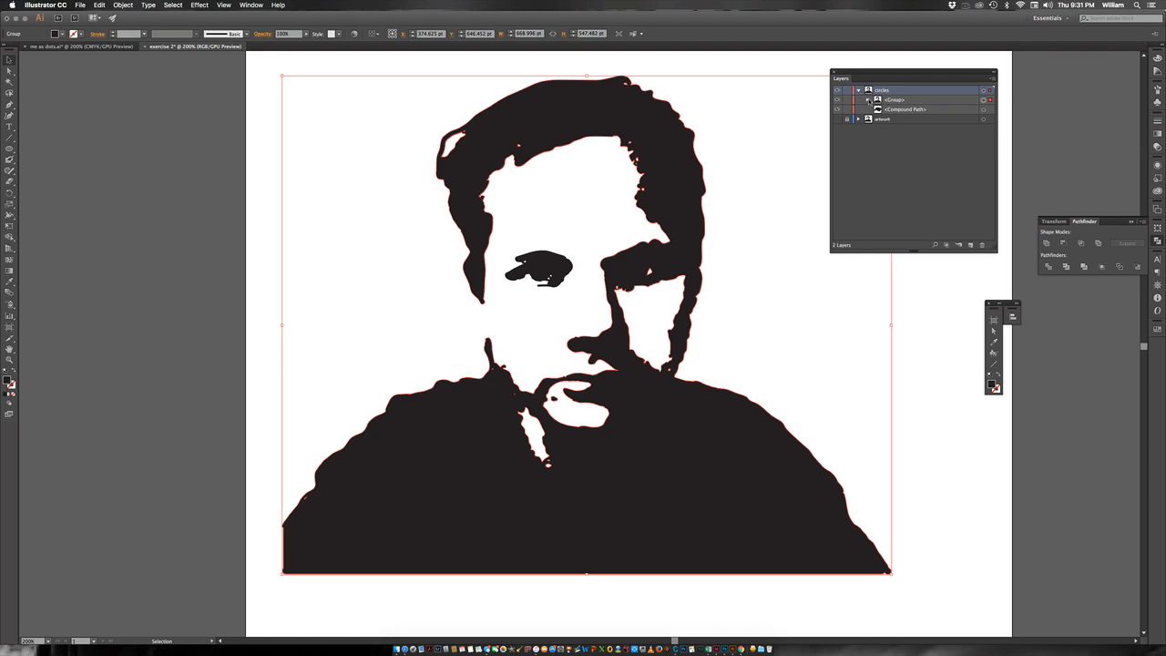
# Step: Inspect the united group's contents, then hide and reshow the group and the separate eye path to check which parts they hold
pyautogui.click(868, 100)
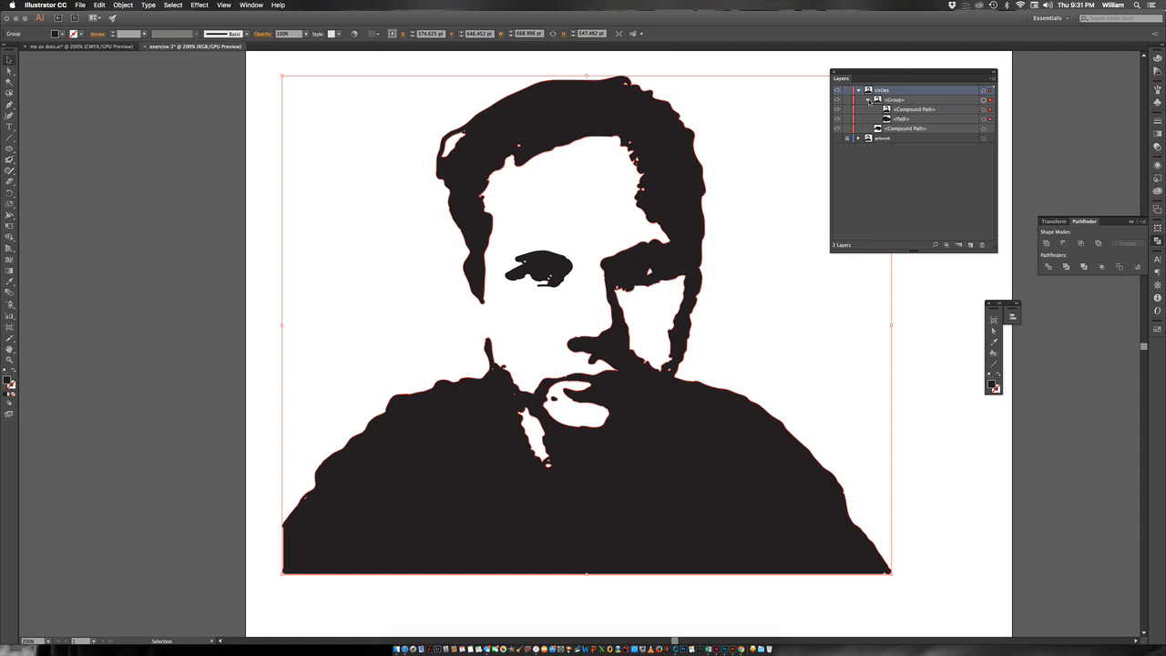
pyautogui.click(869, 100)
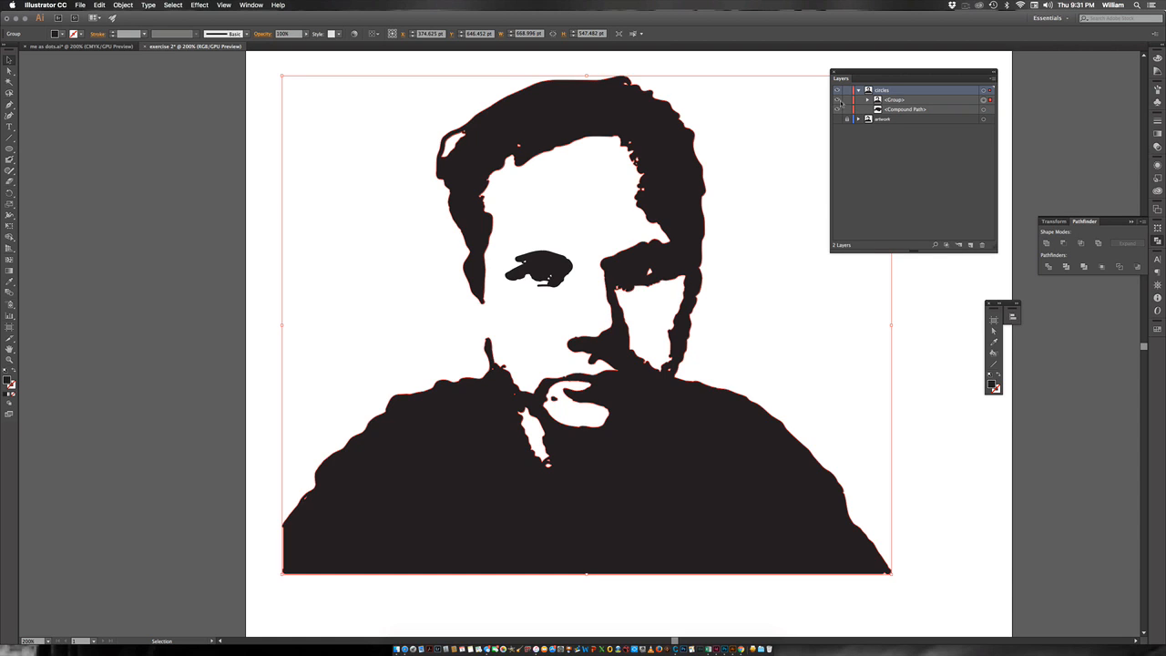
pyautogui.click(837, 100)
pyautogui.click(837, 101)
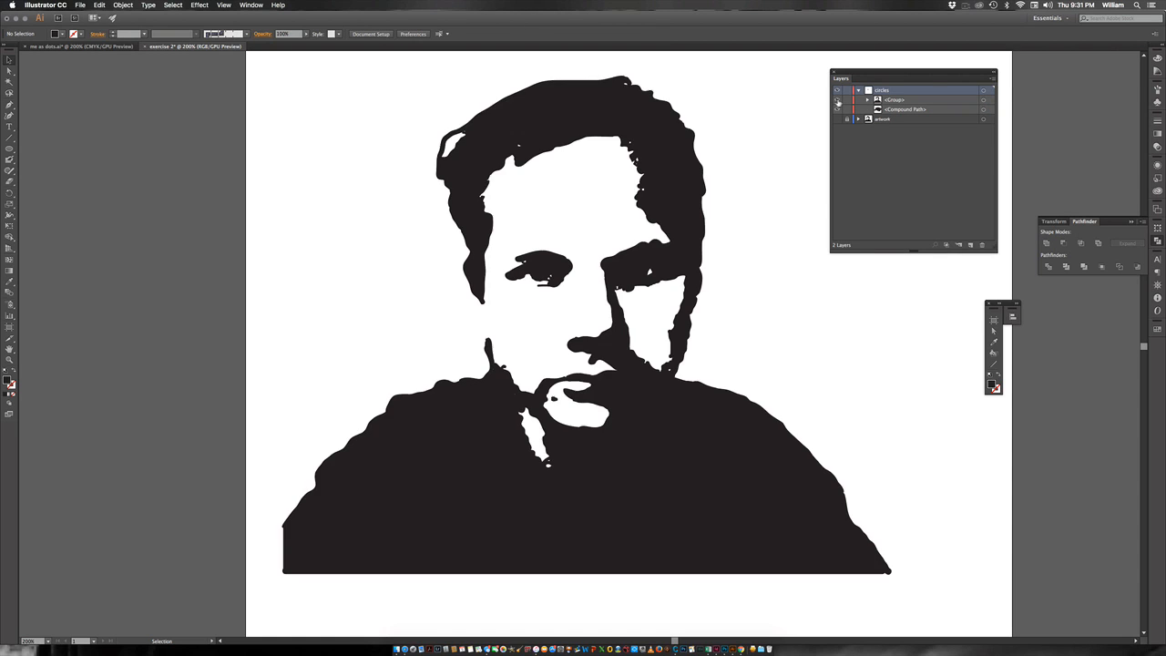
pyautogui.click(837, 100)
pyautogui.click(838, 100)
pyautogui.click(837, 109)
pyautogui.click(837, 109)
# Step: Put away the Pathfinder options and show the document's swatches, keeping the layer list clear of the portrait
pyautogui.moveTo(947, 73); pyautogui.dragTo(908, 102)
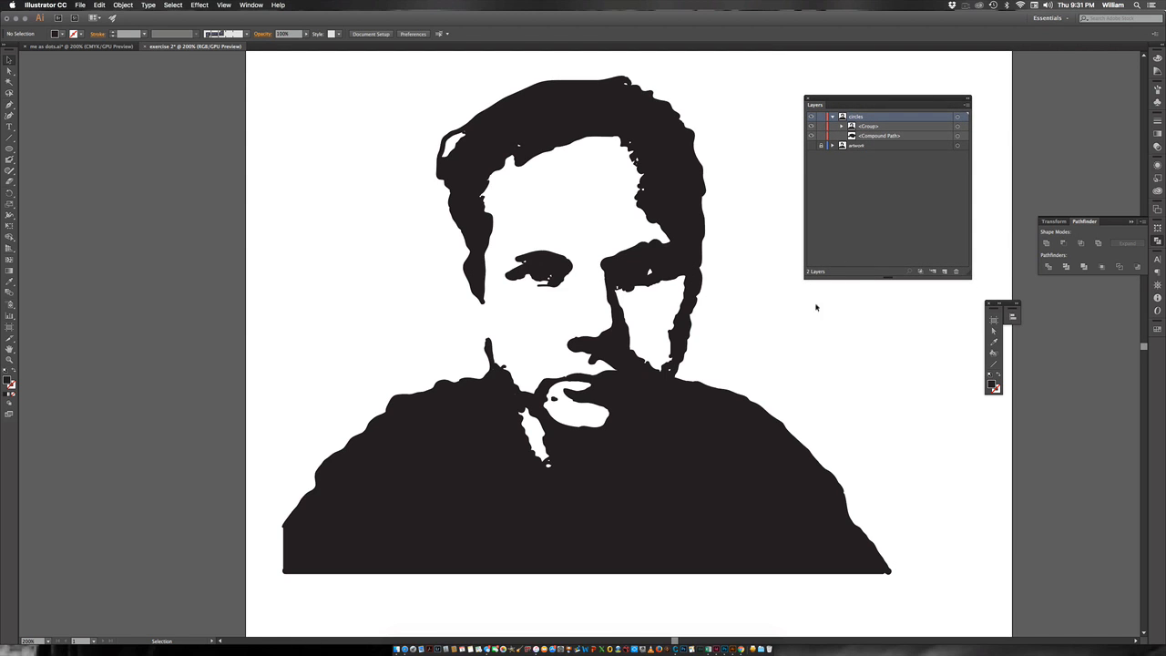
pyautogui.keyDown('alt'); pyautogui.keyDown('super'); pyautogui.click(767, 346); pyautogui.keyUp('super'); pyautogui.keyUp('alt')
pyautogui.moveTo(564, 247); pyautogui.dragTo(613, 280)
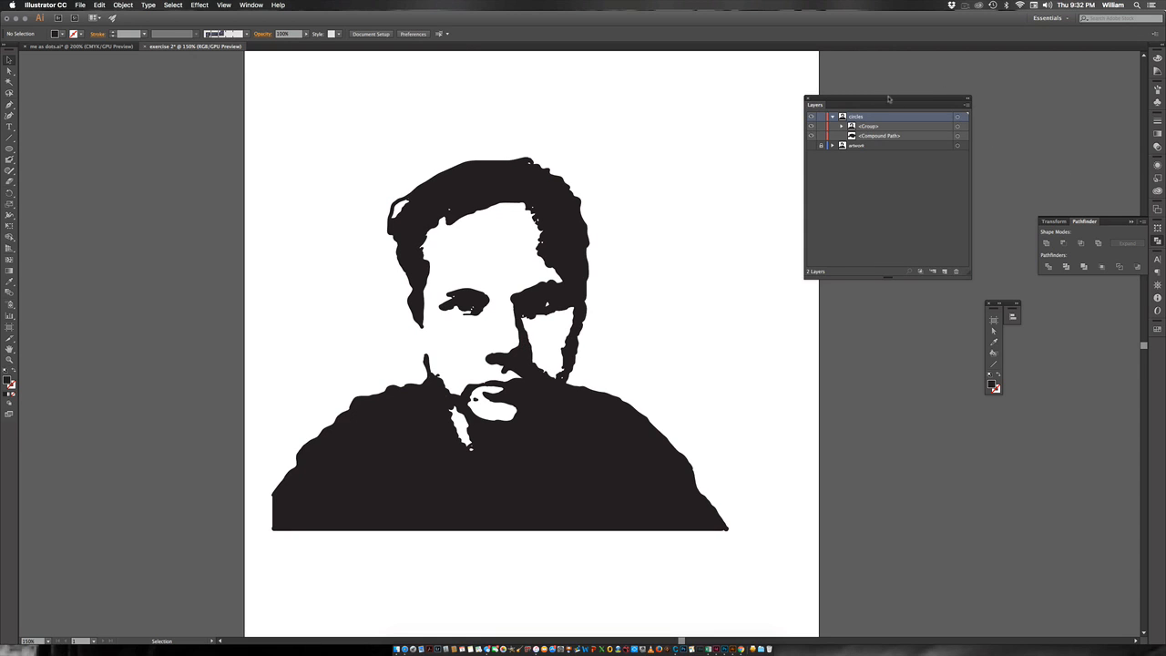
pyautogui.moveTo(889, 101); pyautogui.dragTo(933, 72)
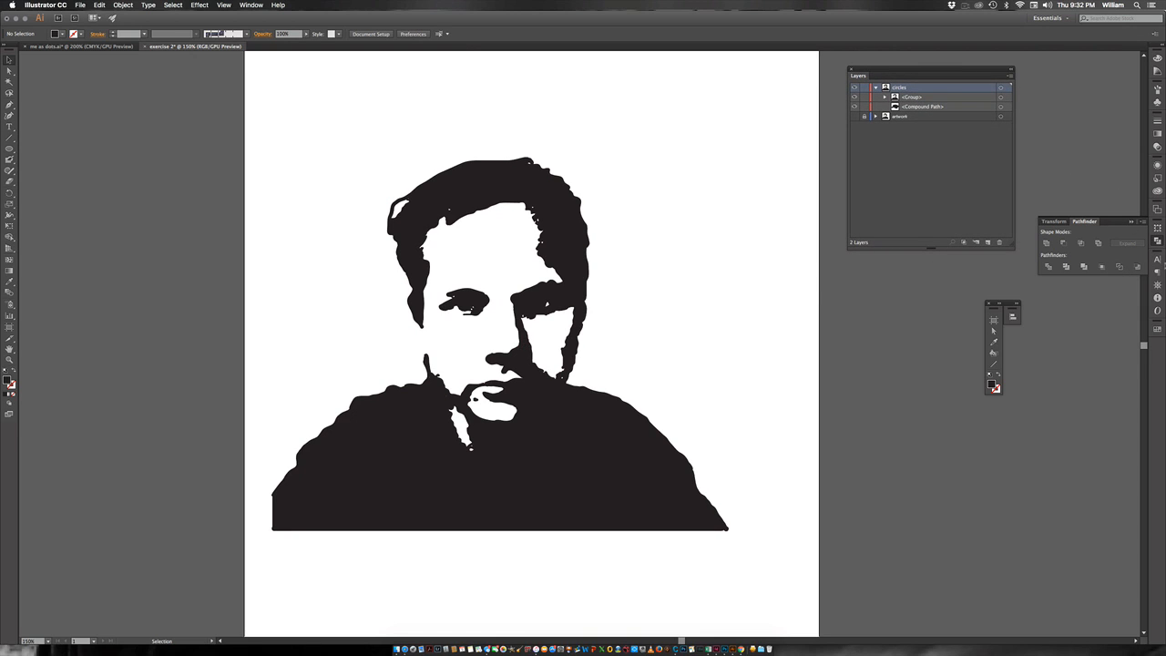
pyautogui.click(1158, 242)
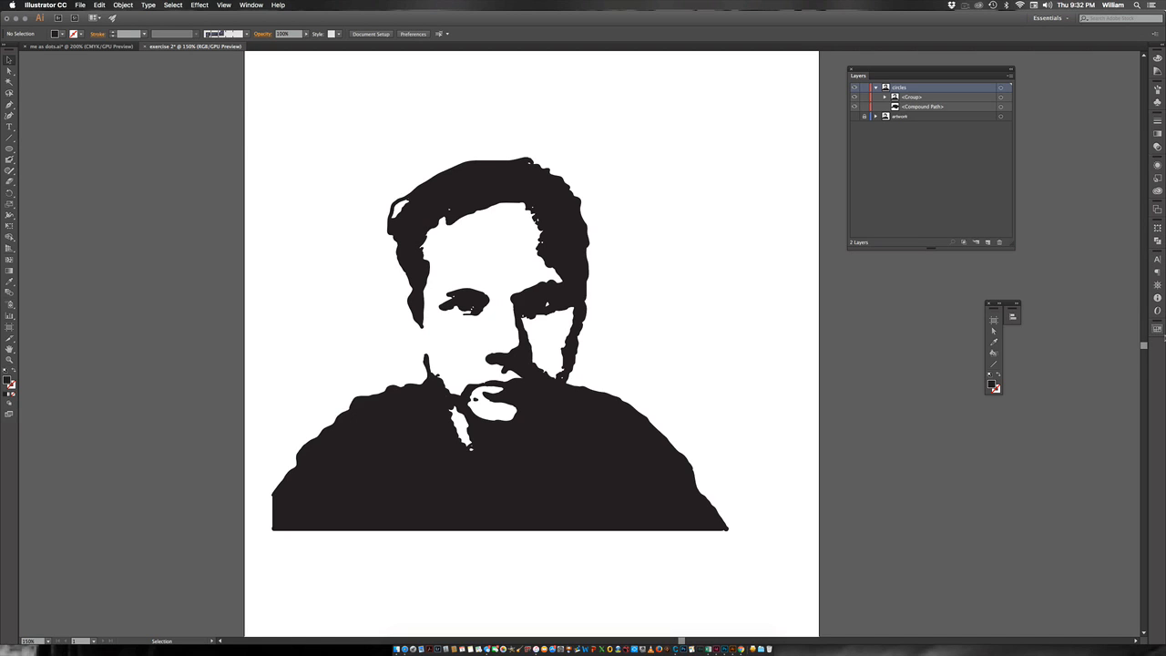
pyautogui.click(1158, 330)
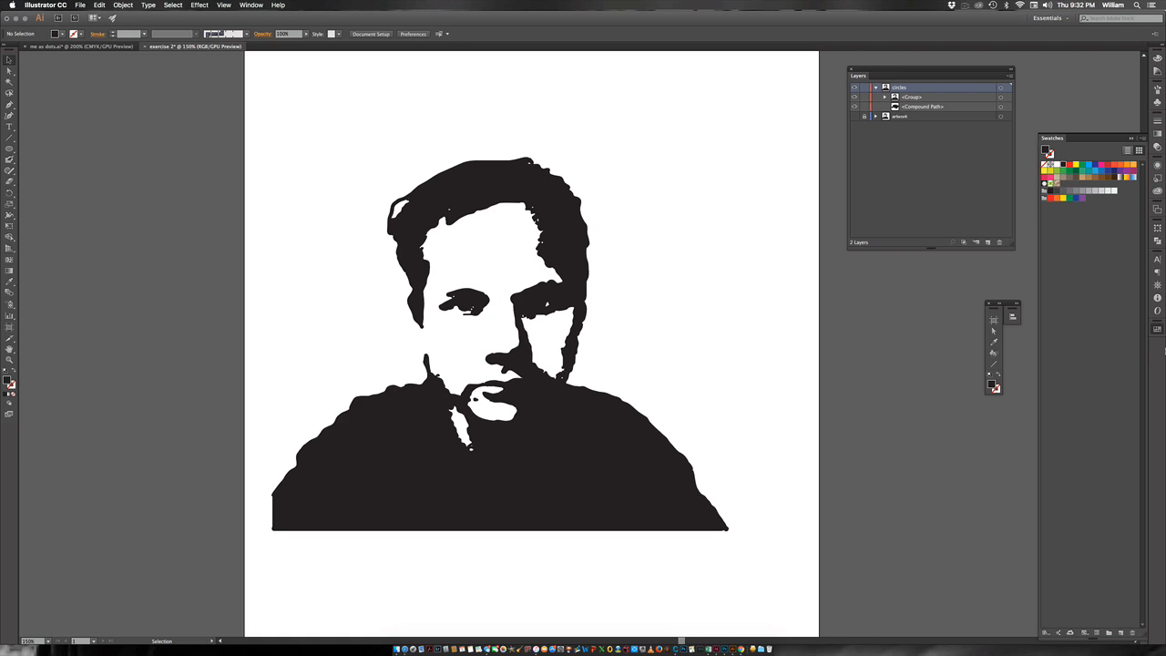
pyautogui.click(1158, 330)
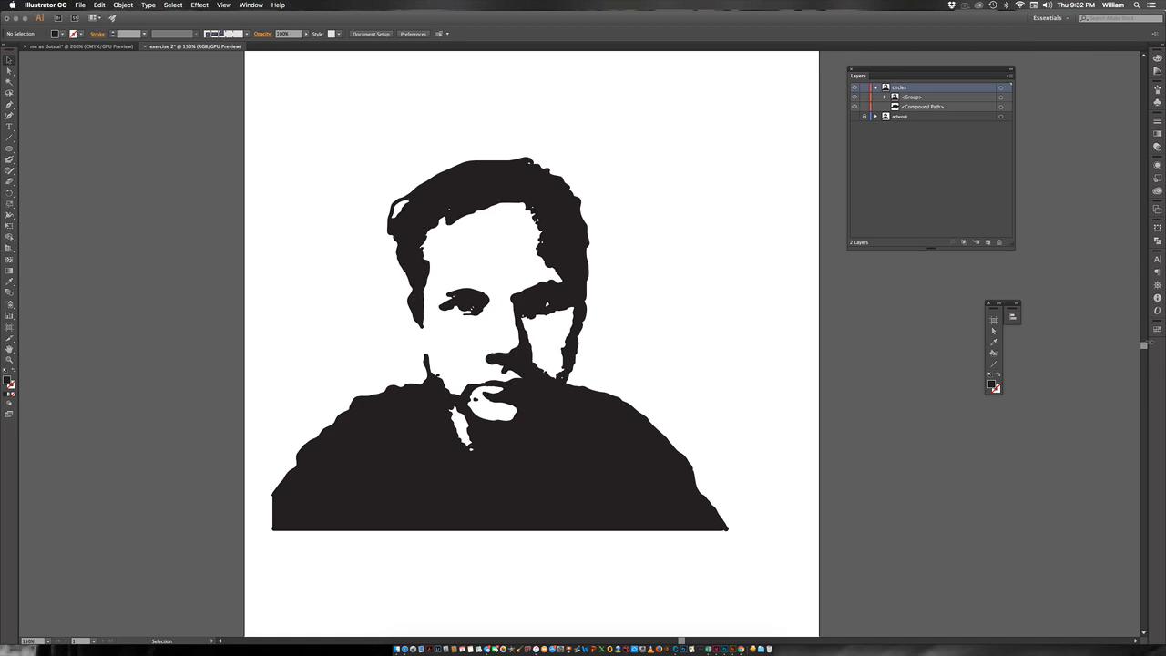
pyautogui.click(248, 6)
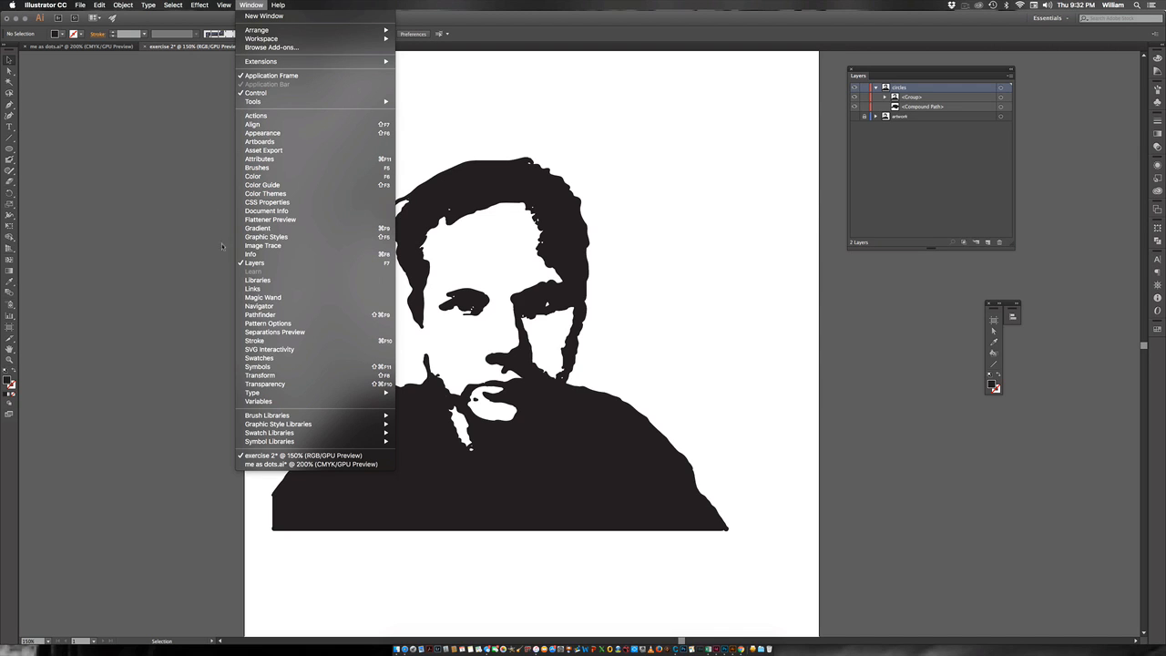
pyautogui.click(266, 359)
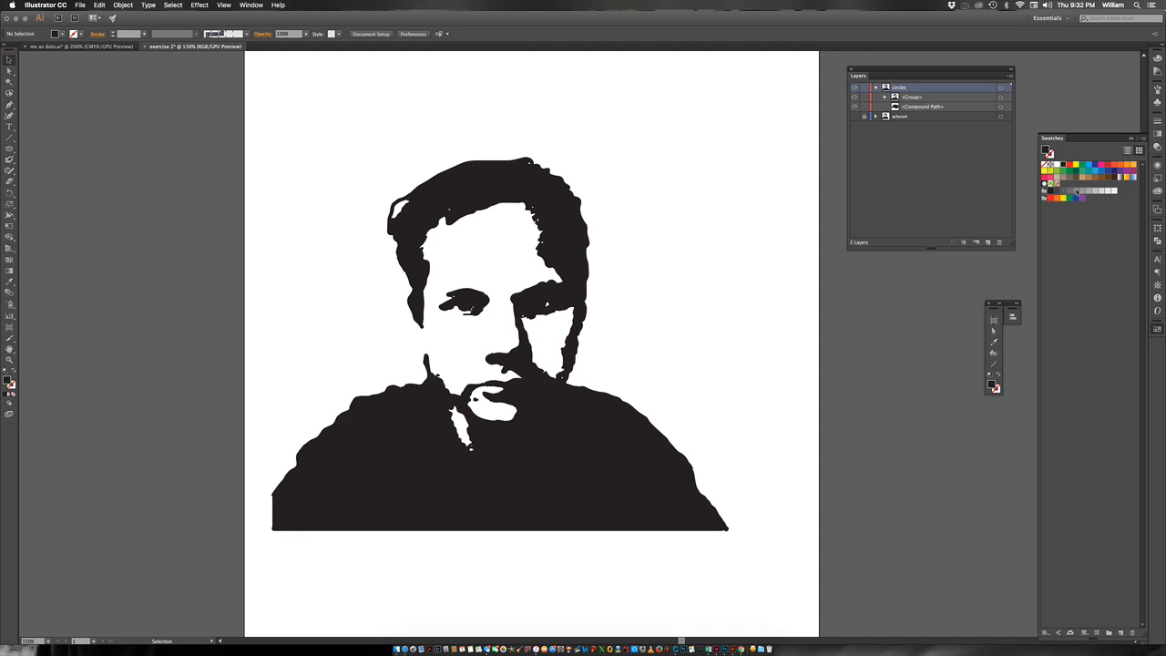
# Step: Try out a circle about 141 pt across and a flat ellipse about 141 by 52 pt beside the head, undoing each
pyautogui.click(9, 151)
pyautogui.moveTo(643, 222); pyautogui.dragTo(739, 313)
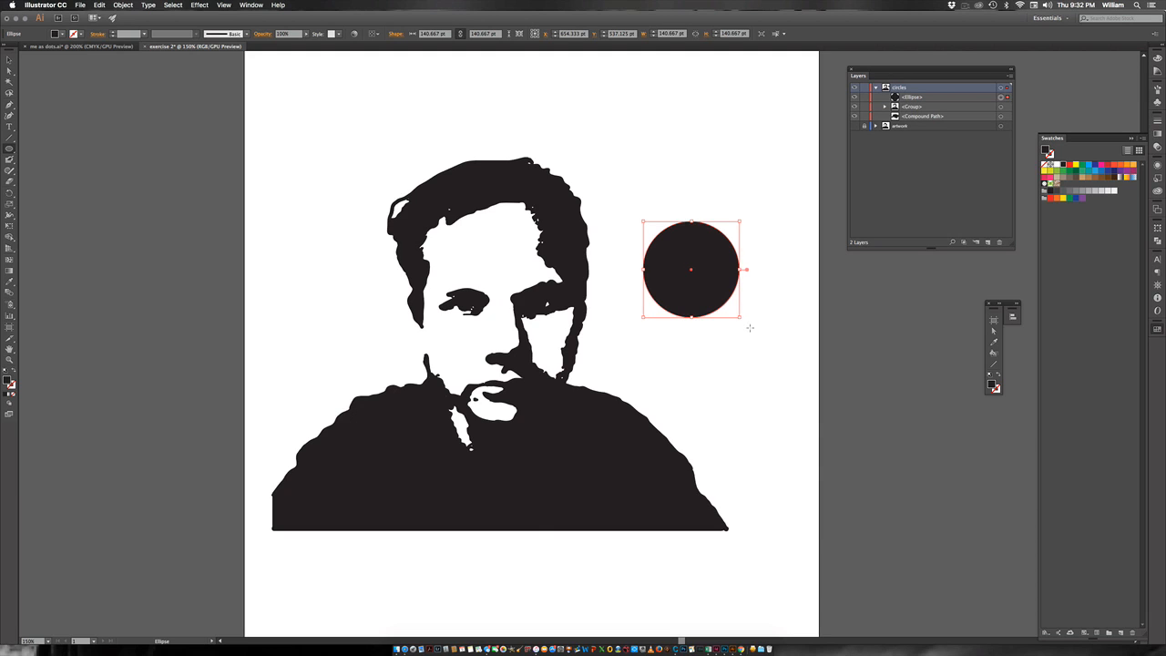
pyautogui.press('super+z')
pyautogui.moveTo(745, 296); pyautogui.dragTo(758, 301)
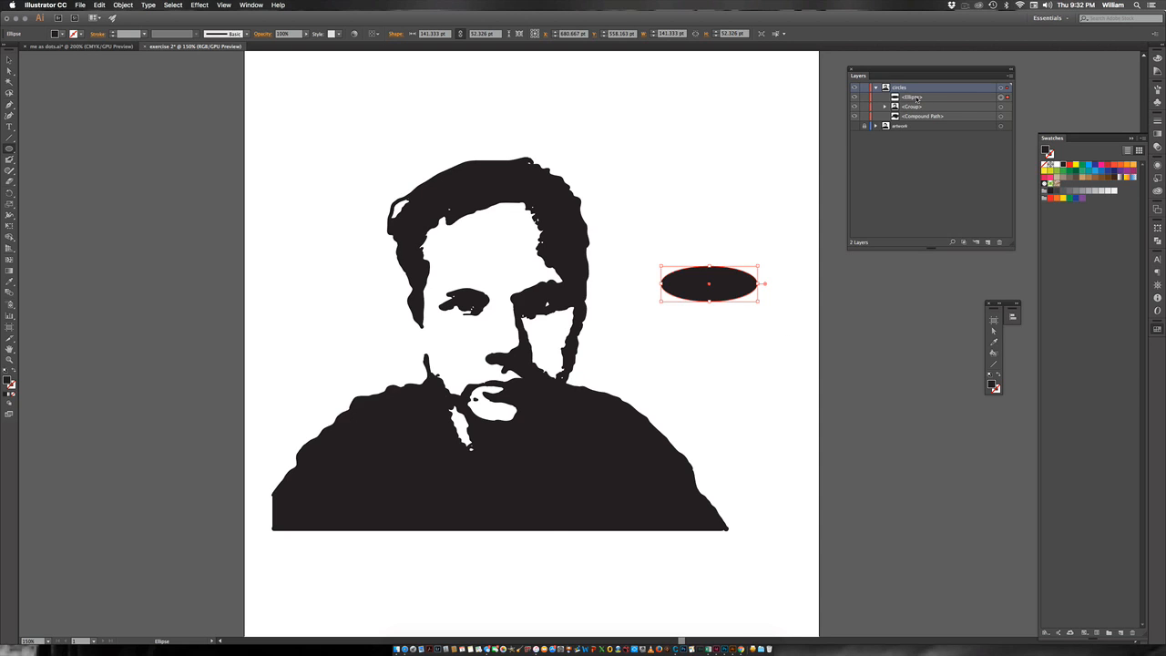
pyautogui.press('super+z')
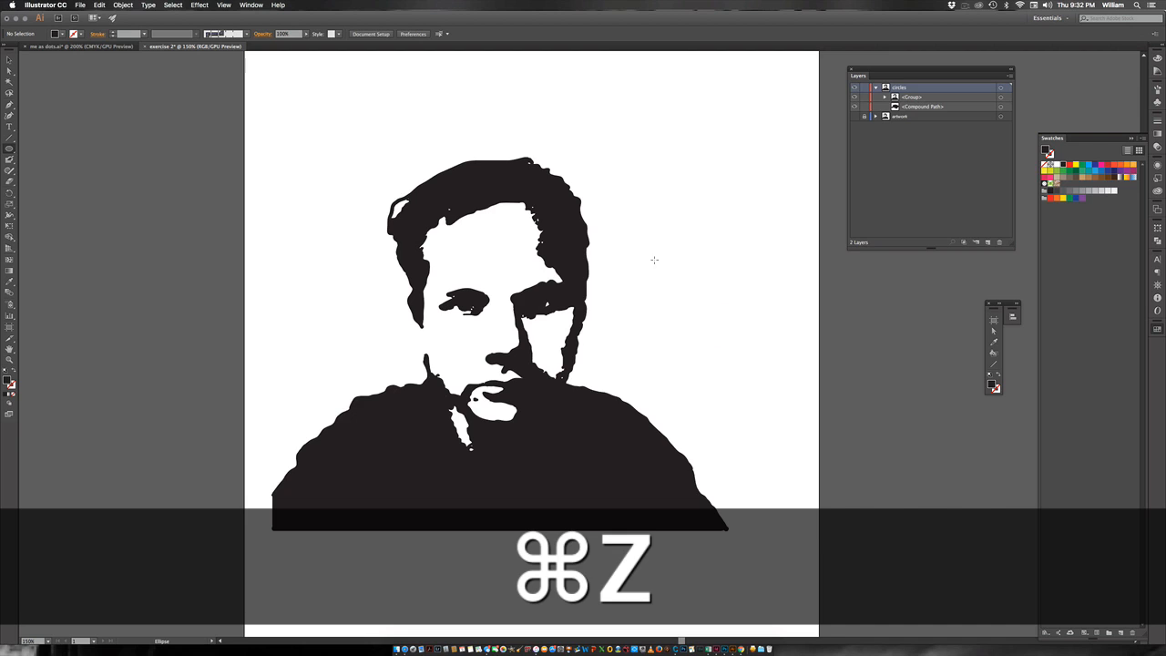
# Step: Draw a small black circle about 15.33 pt across in the empty area beside the head
pyautogui.press('shift')
pyautogui.moveTo(653, 259); pyautogui.dragTo(699, 308)
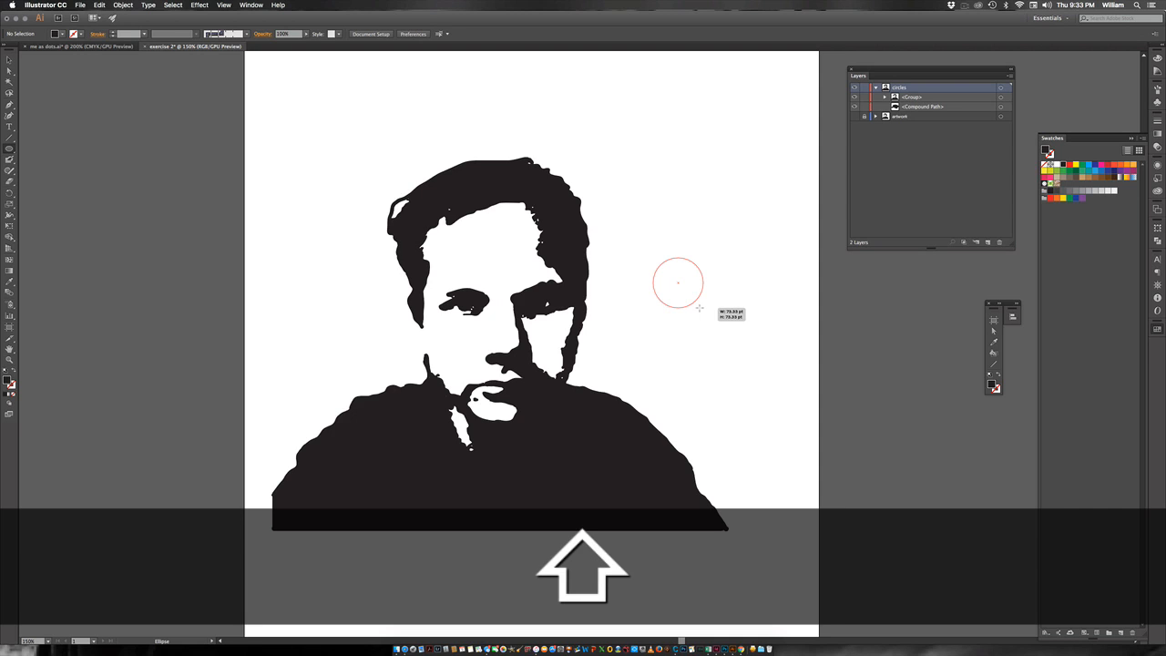
pyautogui.moveTo(698, 308); pyautogui.dragTo(658, 264)
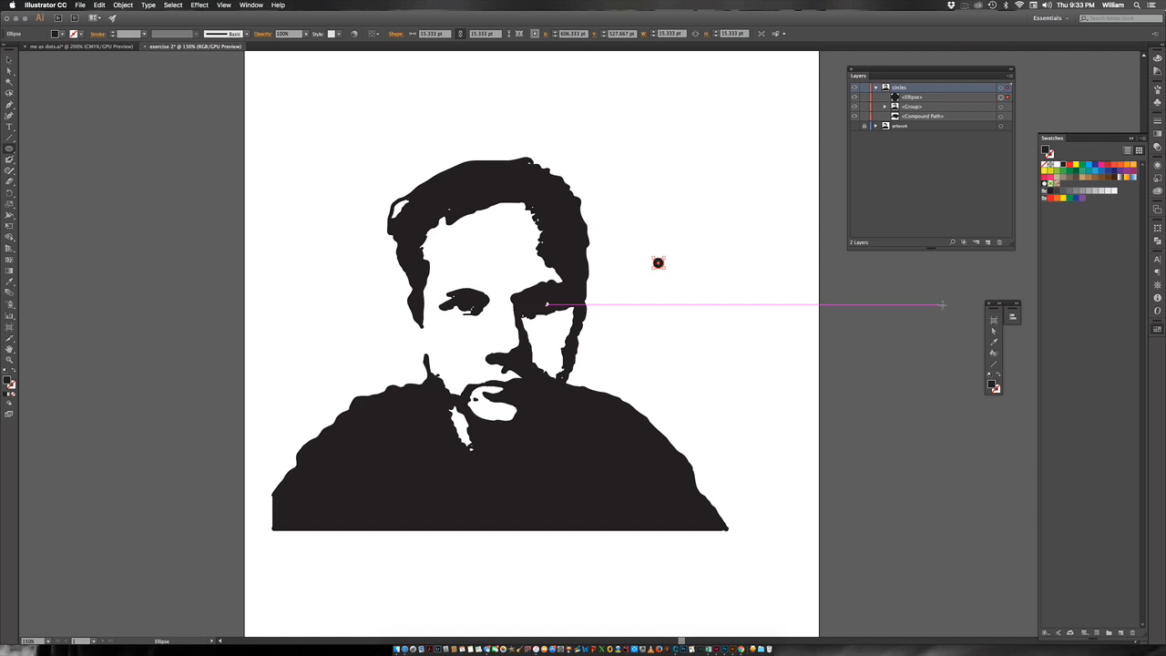
pyautogui.click(9, 60)
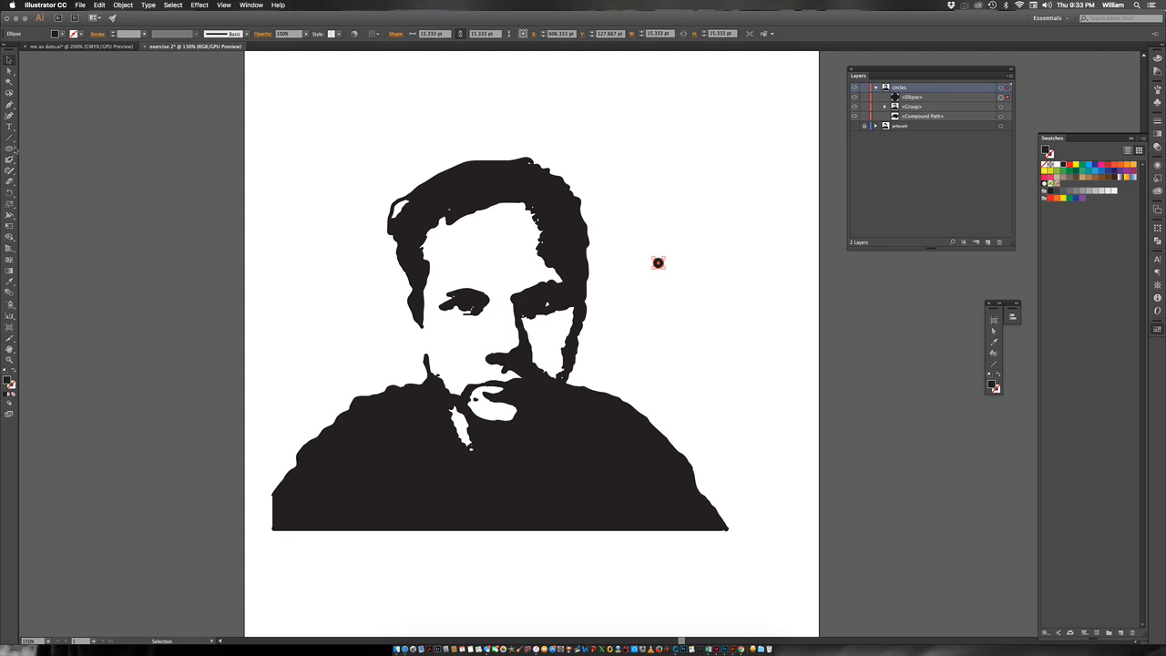
pyautogui.moveTo(13, 151); pyautogui.dragTo(41, 149)
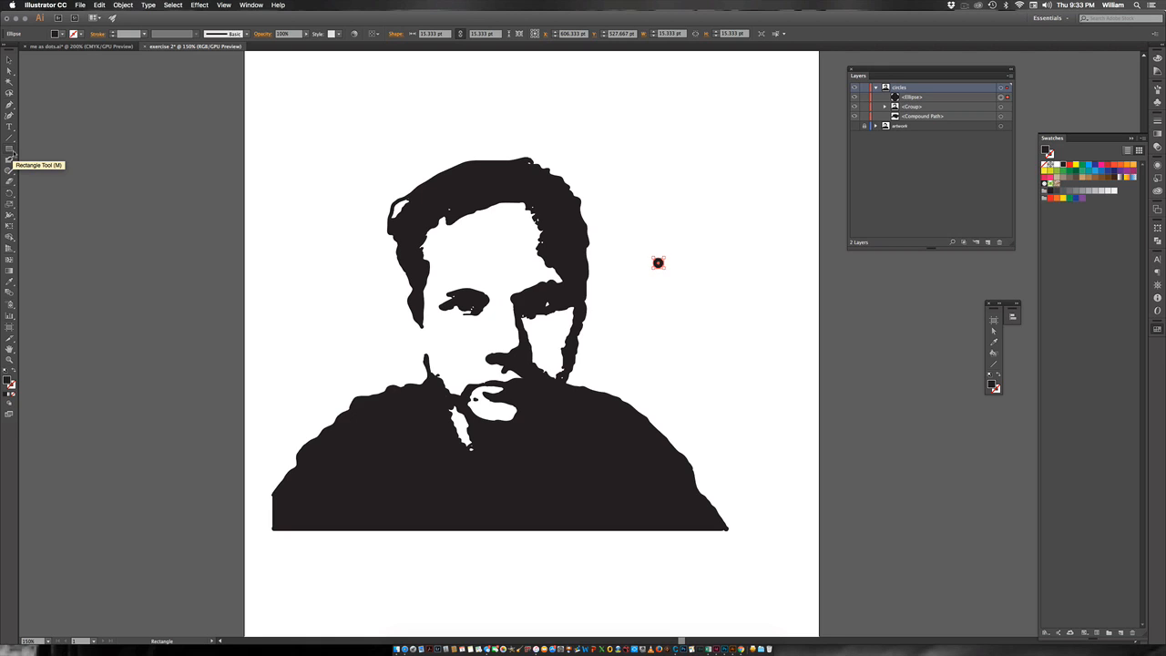
pyautogui.moveTo(12, 153); pyautogui.dragTo(105, 165)
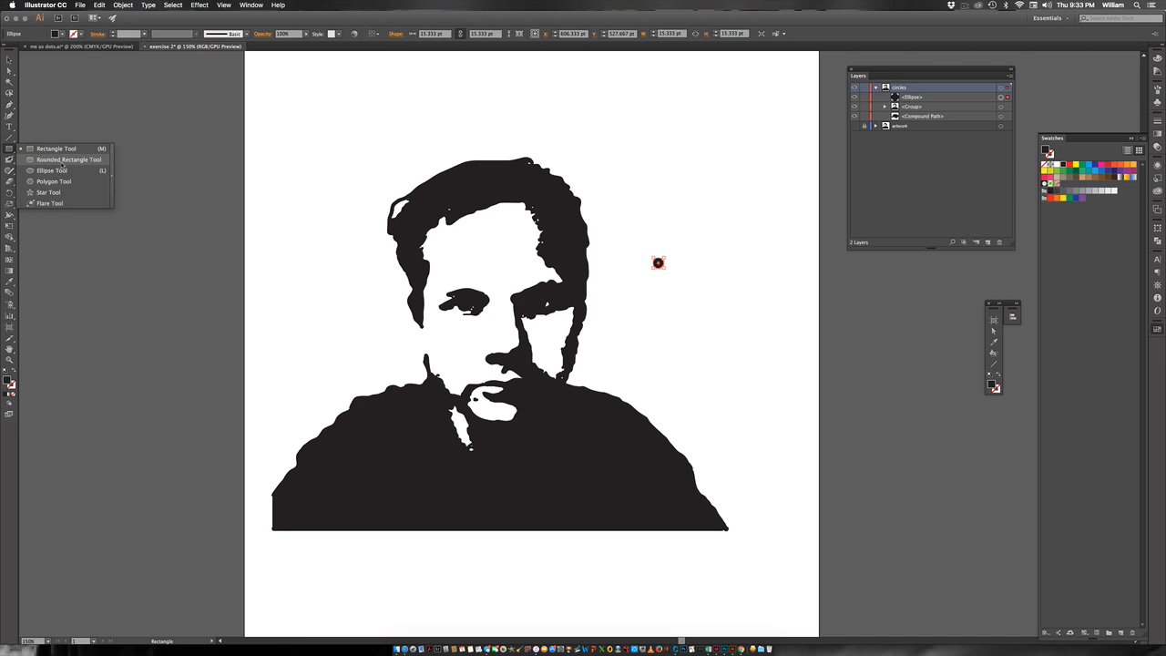
pyautogui.moveTo(62, 164)
pyautogui.mouseDown()
pyautogui.moveTo(46, 173)
pyautogui.moveTo(57, 171)
pyautogui.mouseUp()
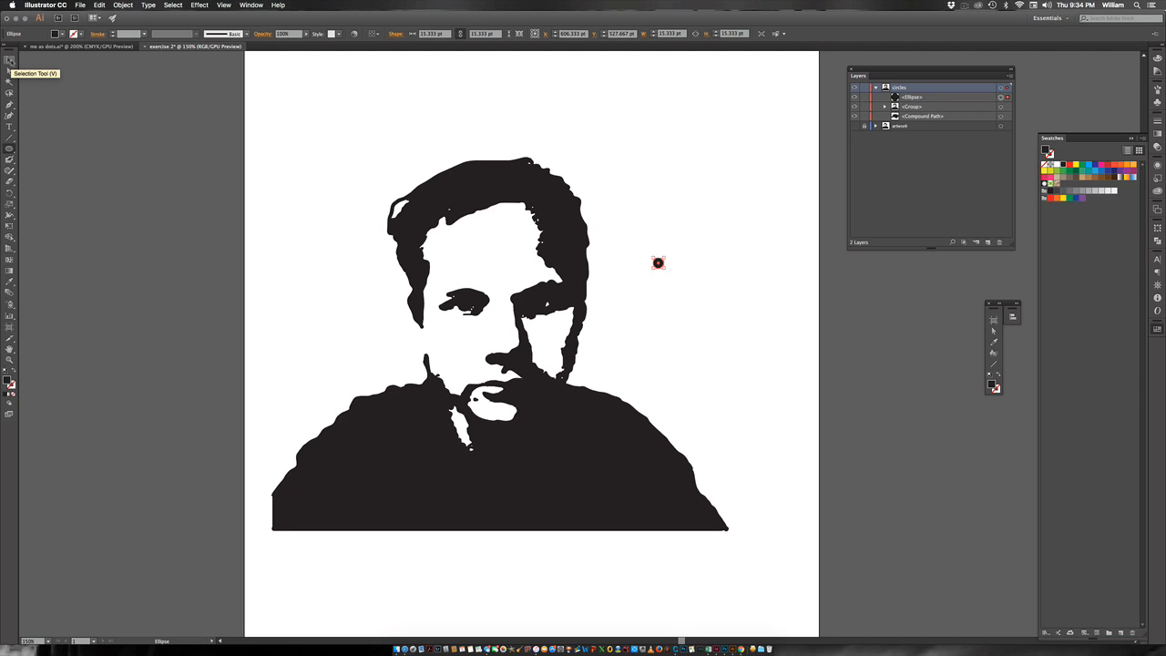
pyautogui.click(9, 60)
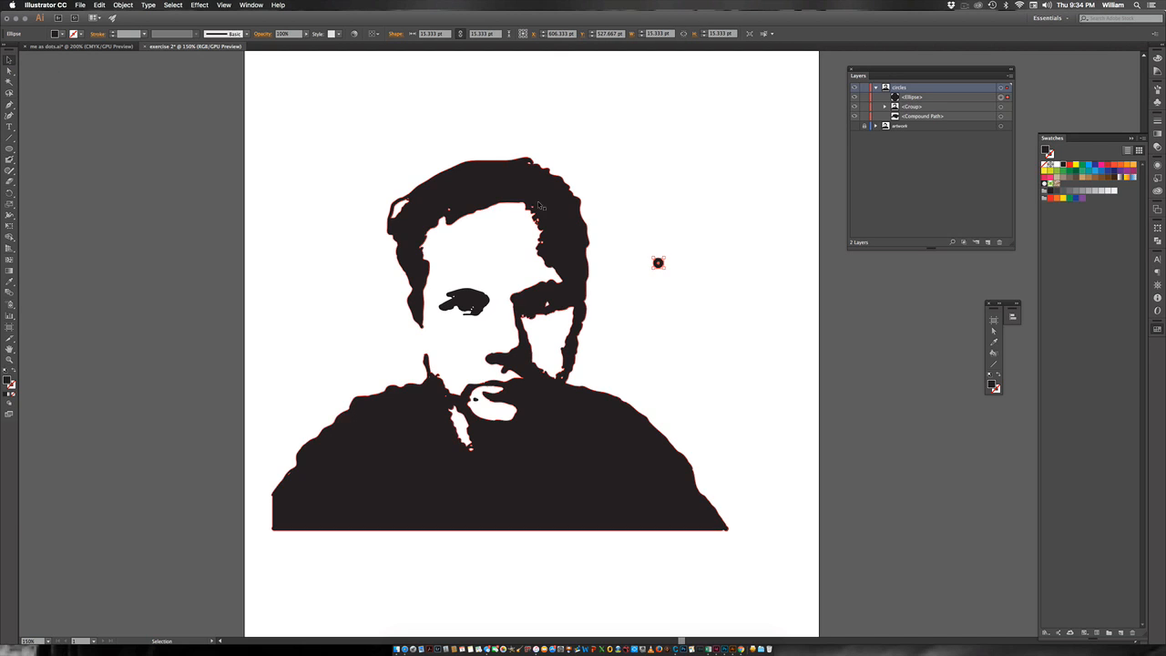
# Step: Save the small circle as a new pattern swatch, then move the circle farther up and away from the portrait
pyautogui.click(664, 275)
pyautogui.click(658, 265)
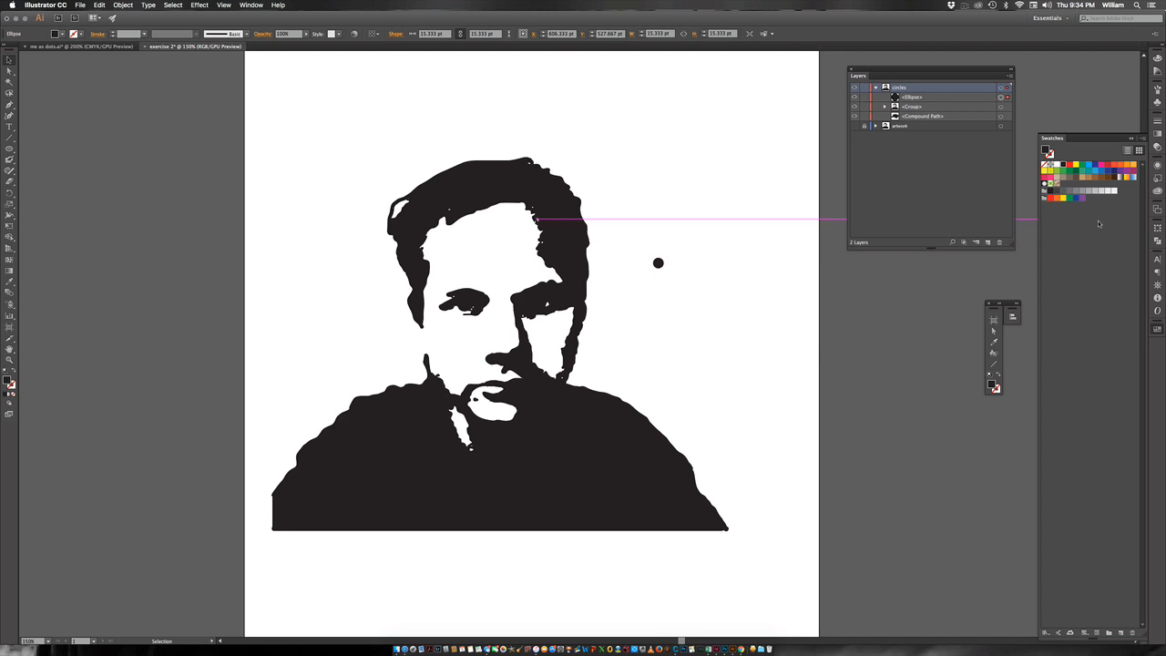
pyautogui.moveTo(1097, 220); pyautogui.dragTo(1073, 233)
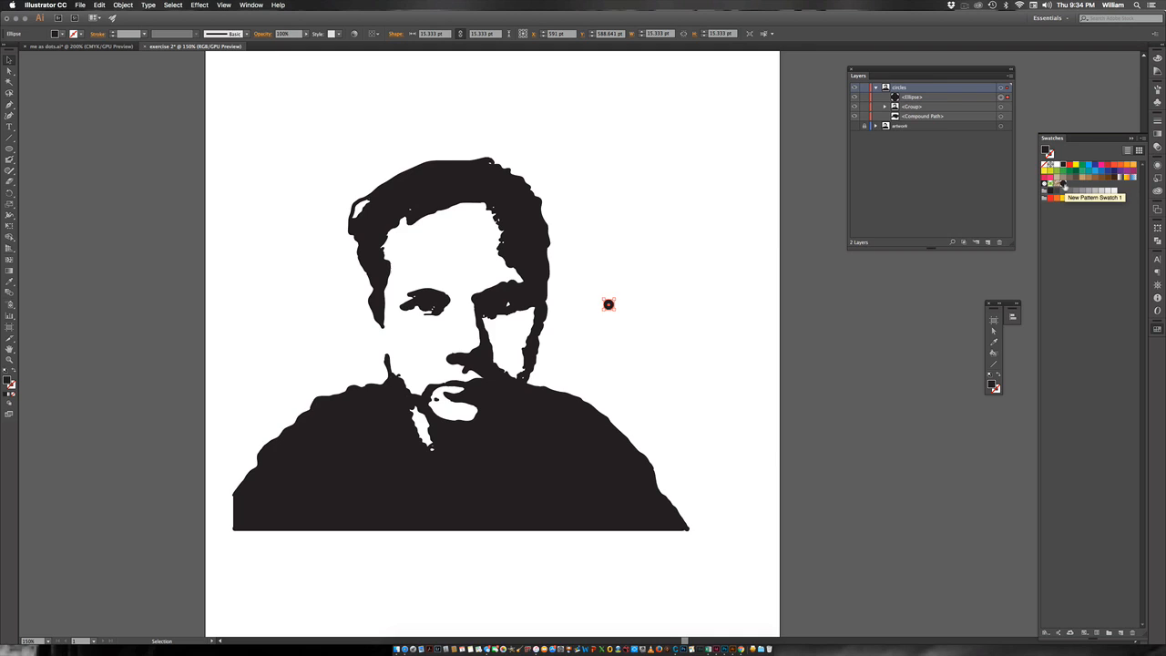
pyautogui.click(642, 305)
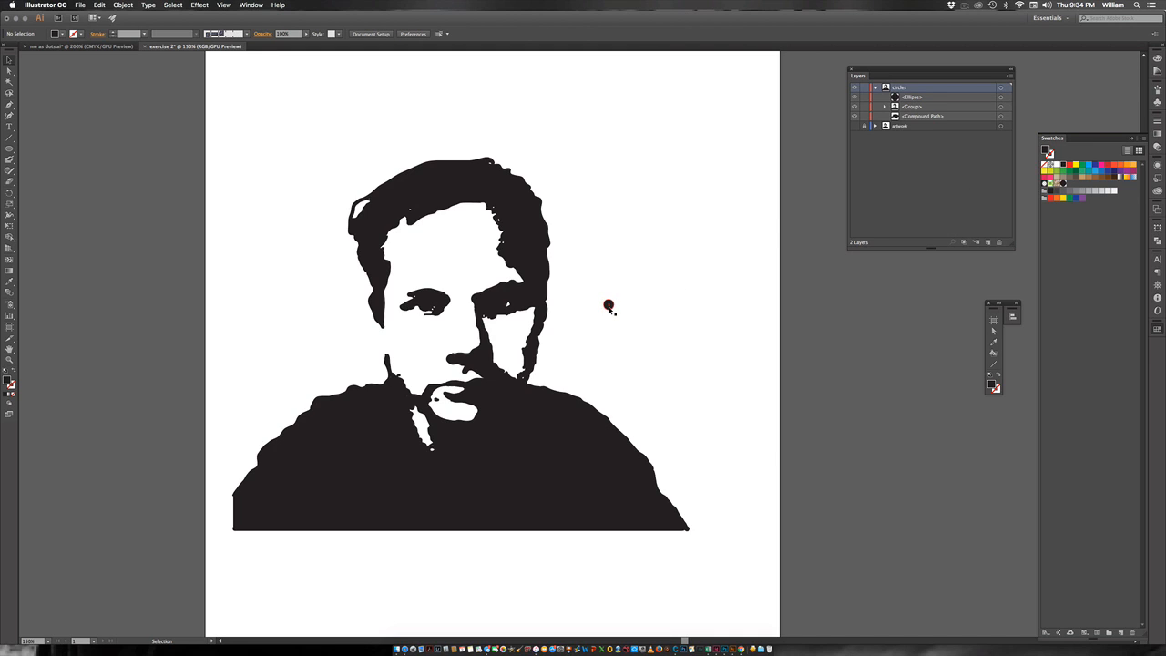
pyautogui.moveTo(609, 304); pyautogui.dragTo(738, 211)
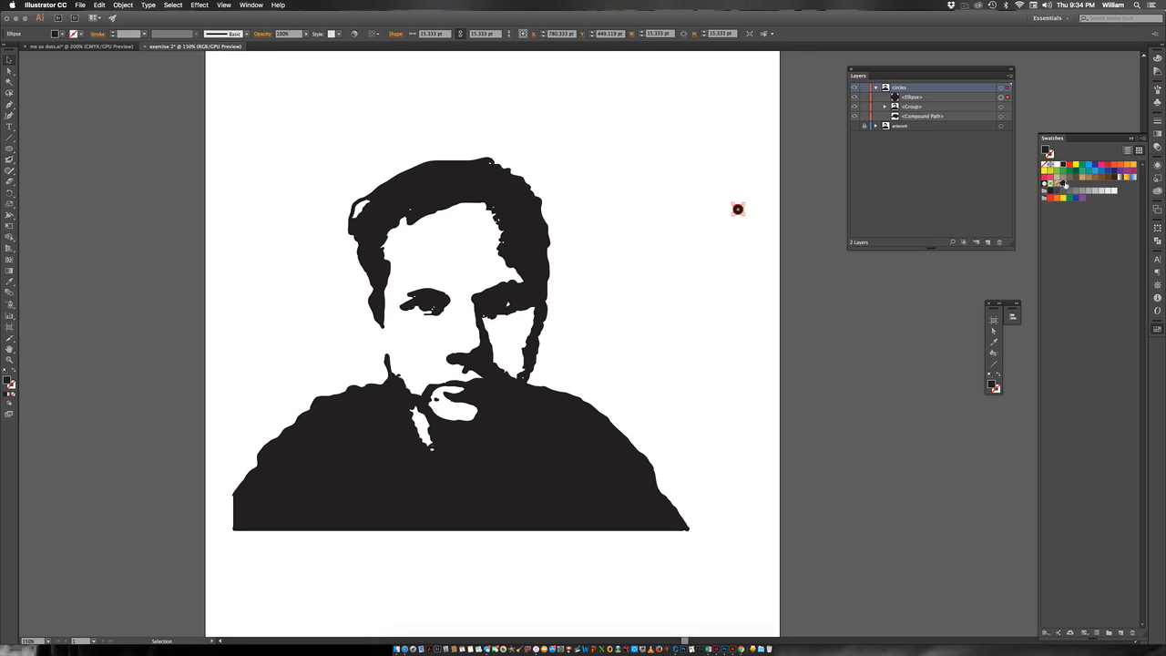
# Step: Select the united portrait group and try several swatch fills on it, including green, tan, brown and grey, ending with bright pink
pyautogui.click(587, 504)
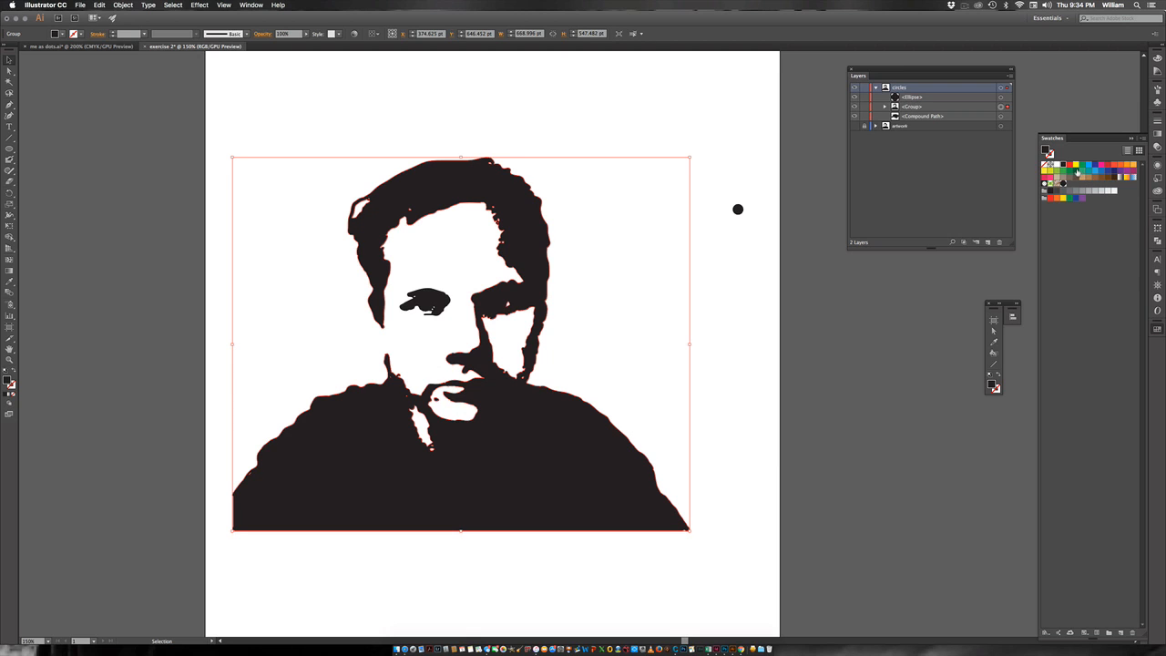
pyautogui.click(1064, 171)
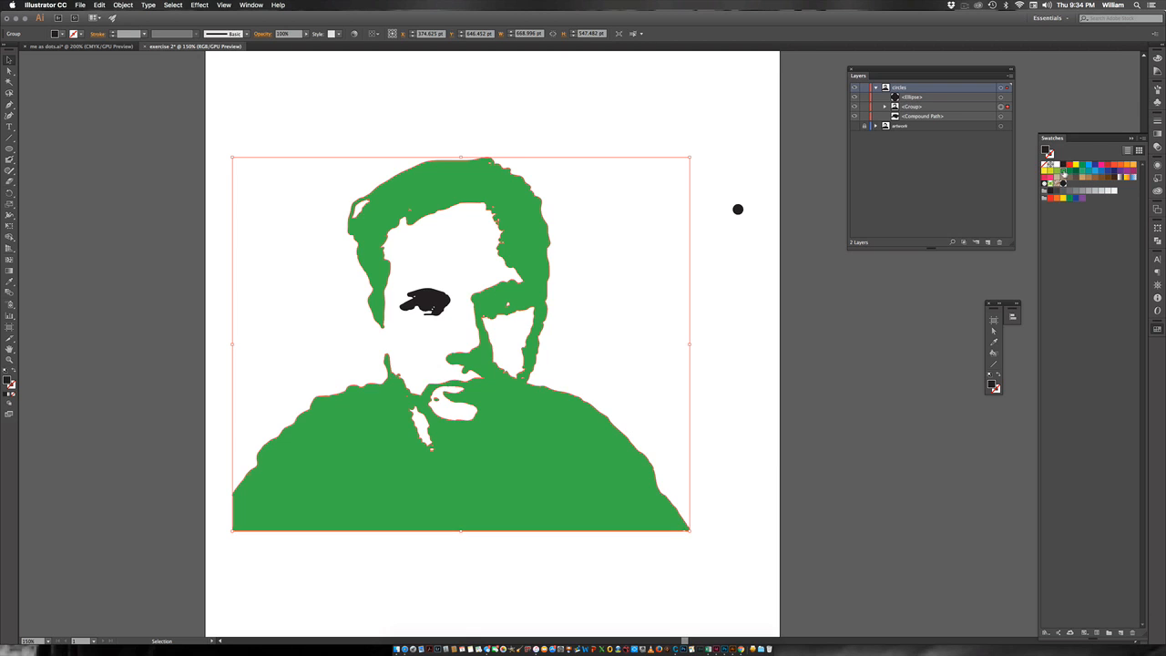
pyautogui.click(1062, 173)
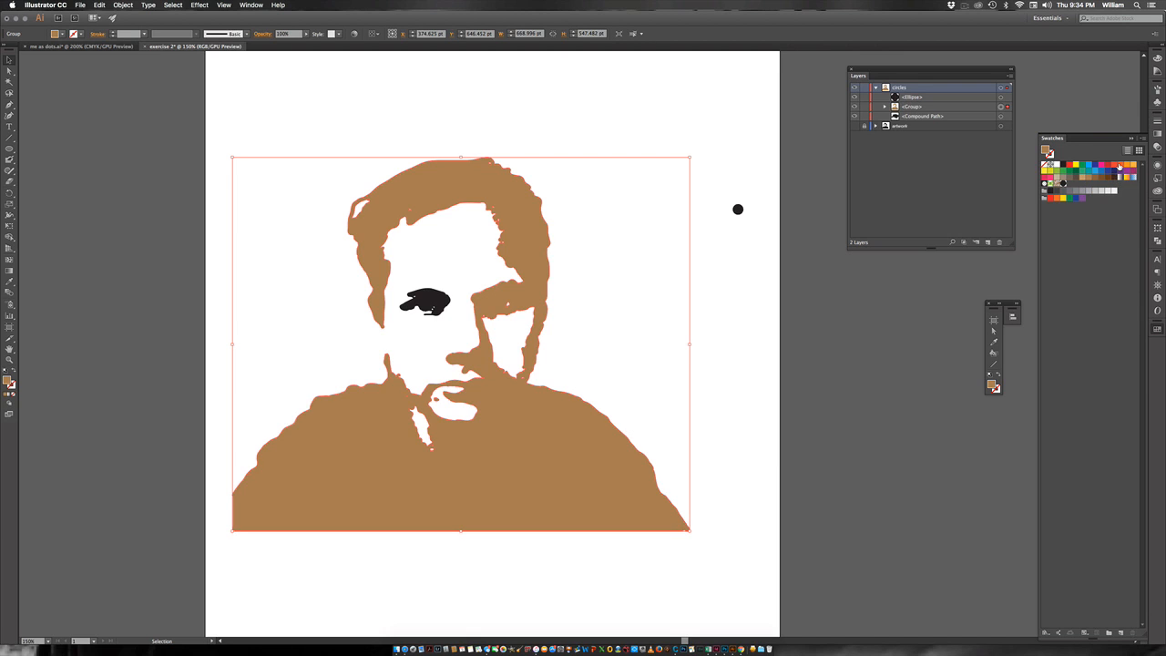
pyautogui.click(1119, 165)
pyautogui.click(1095, 168)
pyautogui.click(1094, 181)
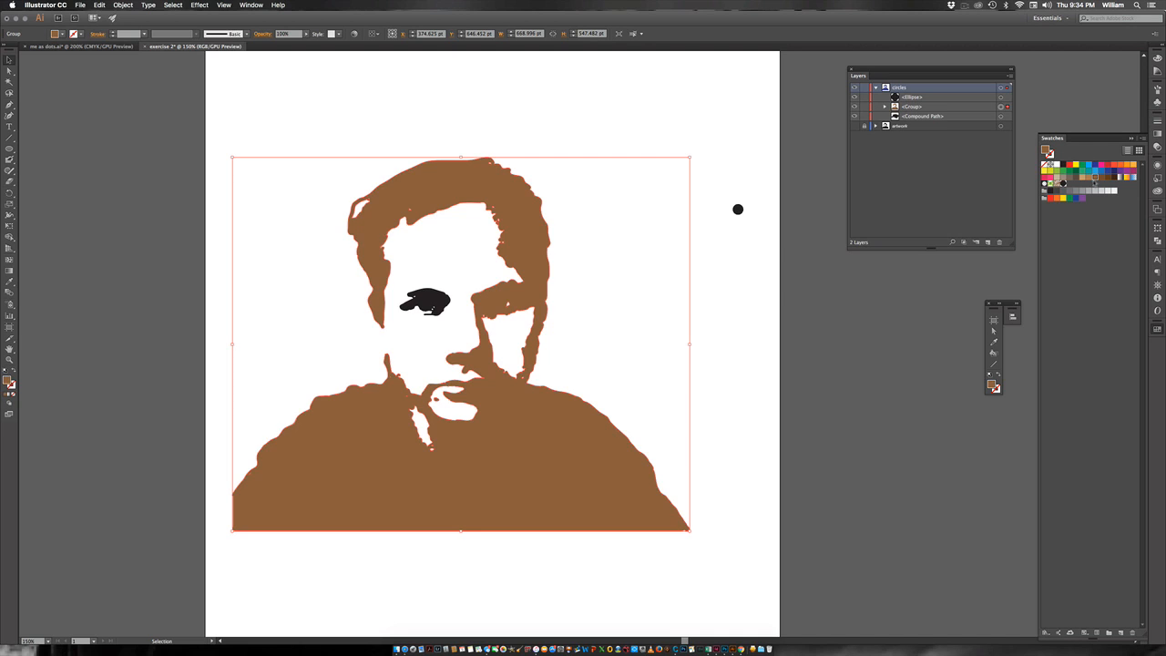
pyautogui.click(1084, 192)
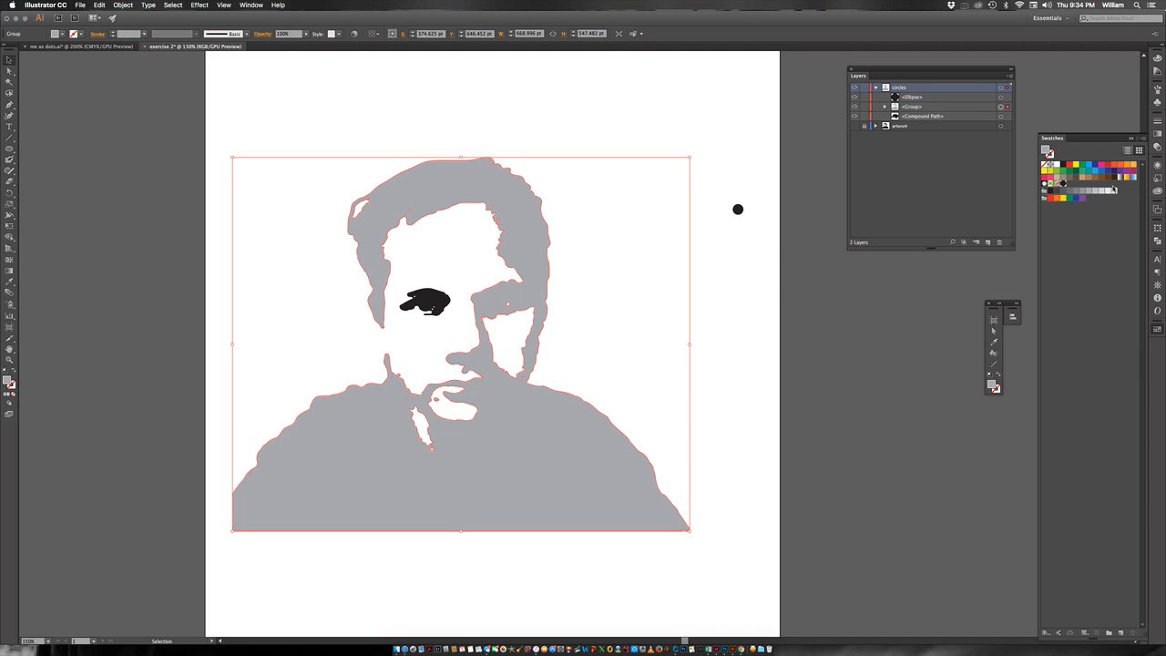
pyautogui.click(1103, 166)
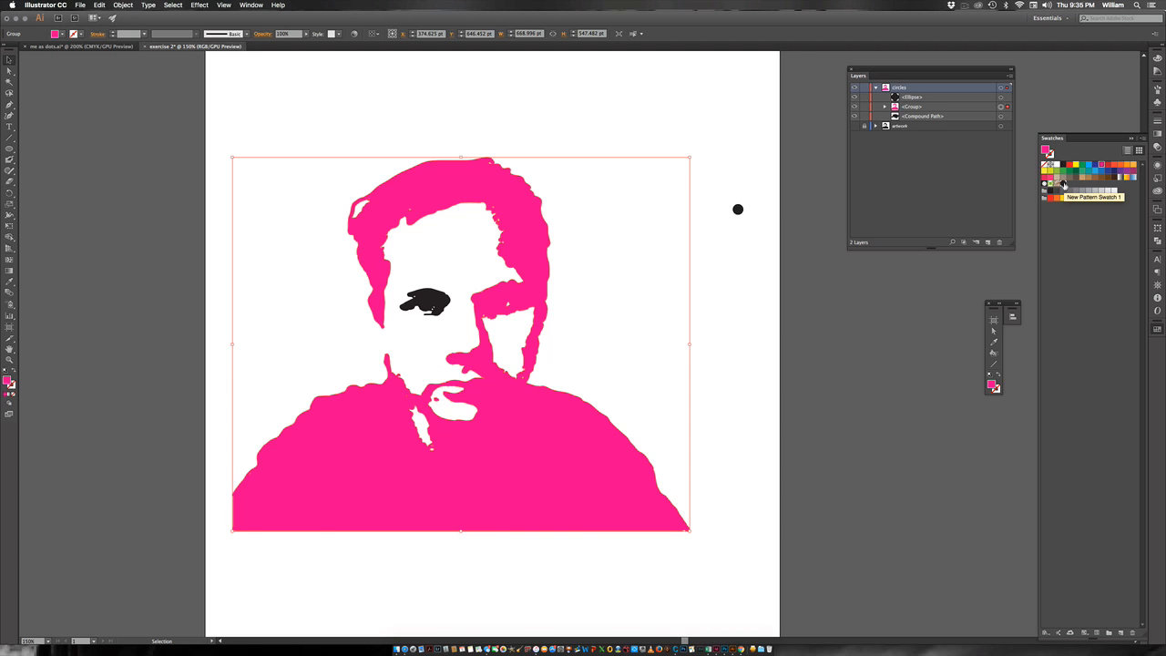
# Step: Fill the portrait group and the separate eye shape with the New Pattern Swatch 1 dot pattern
pyautogui.click(1063, 184)
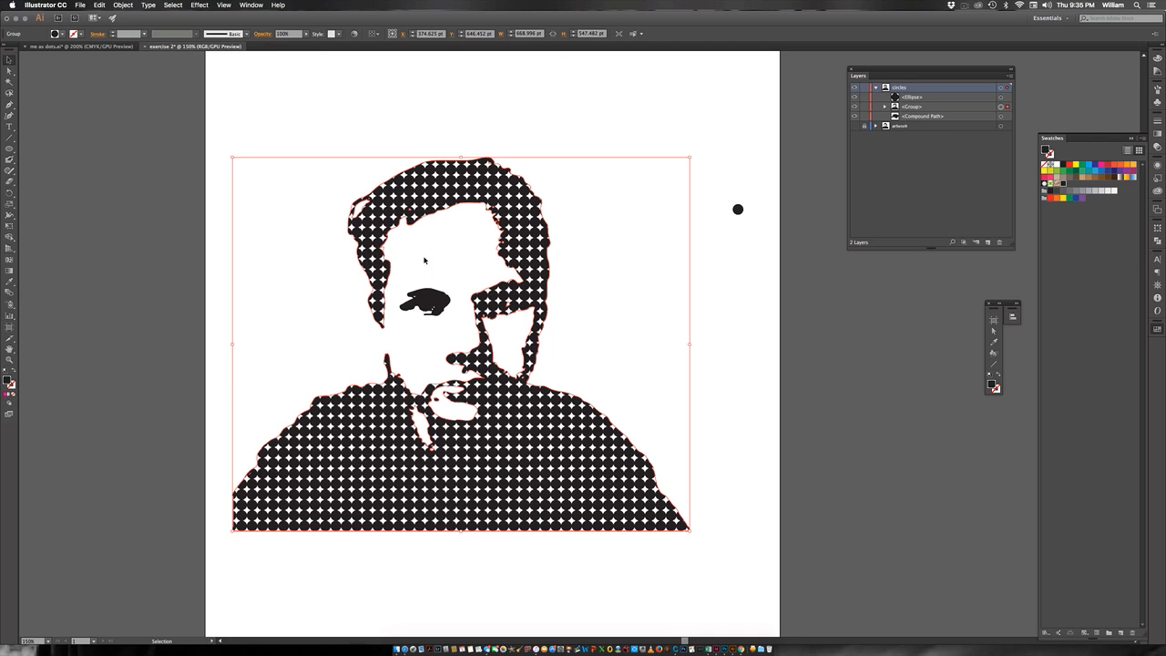
pyautogui.click(525, 133)
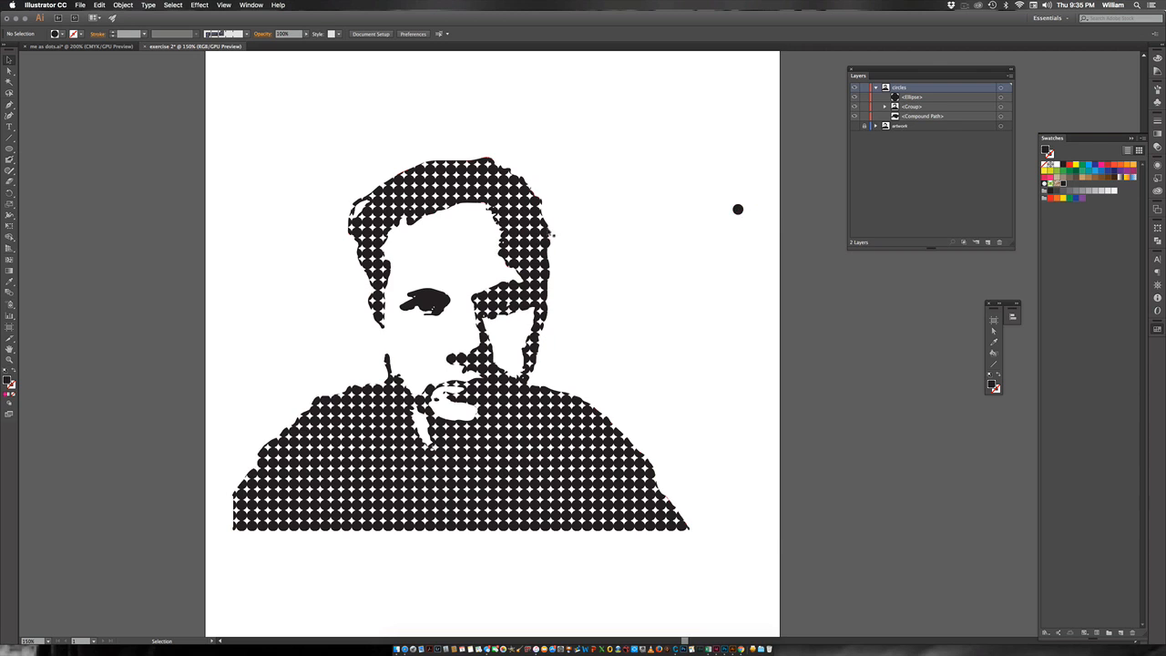
pyautogui.press('super+space')
pyautogui.click(508, 215)
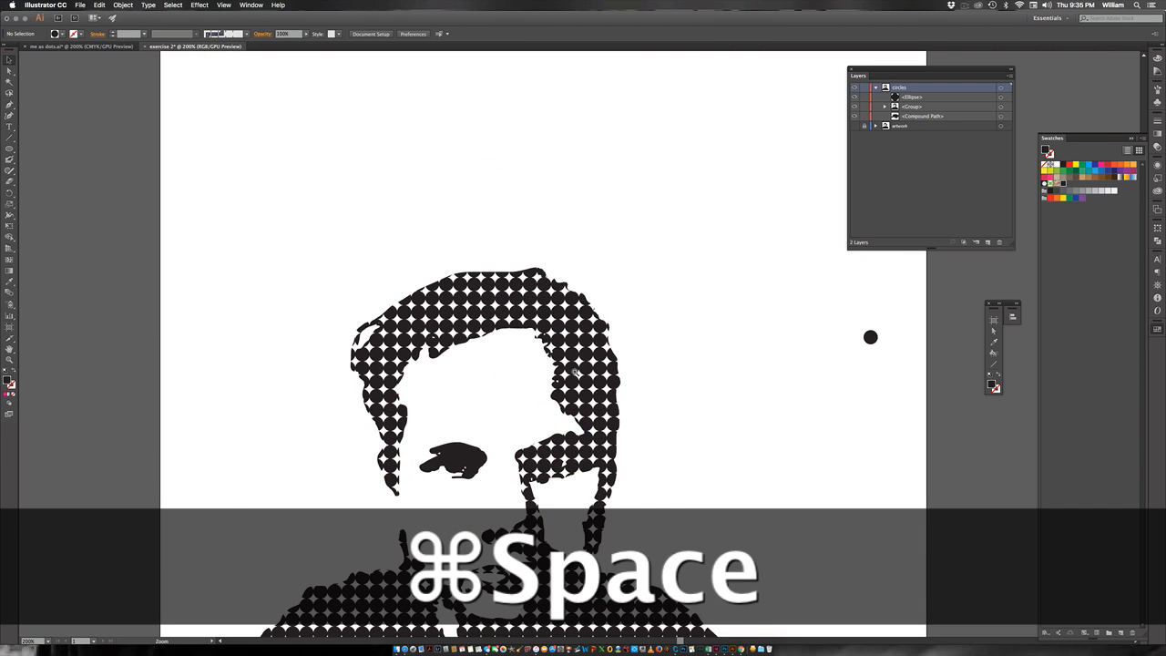
pyautogui.click(538, 327)
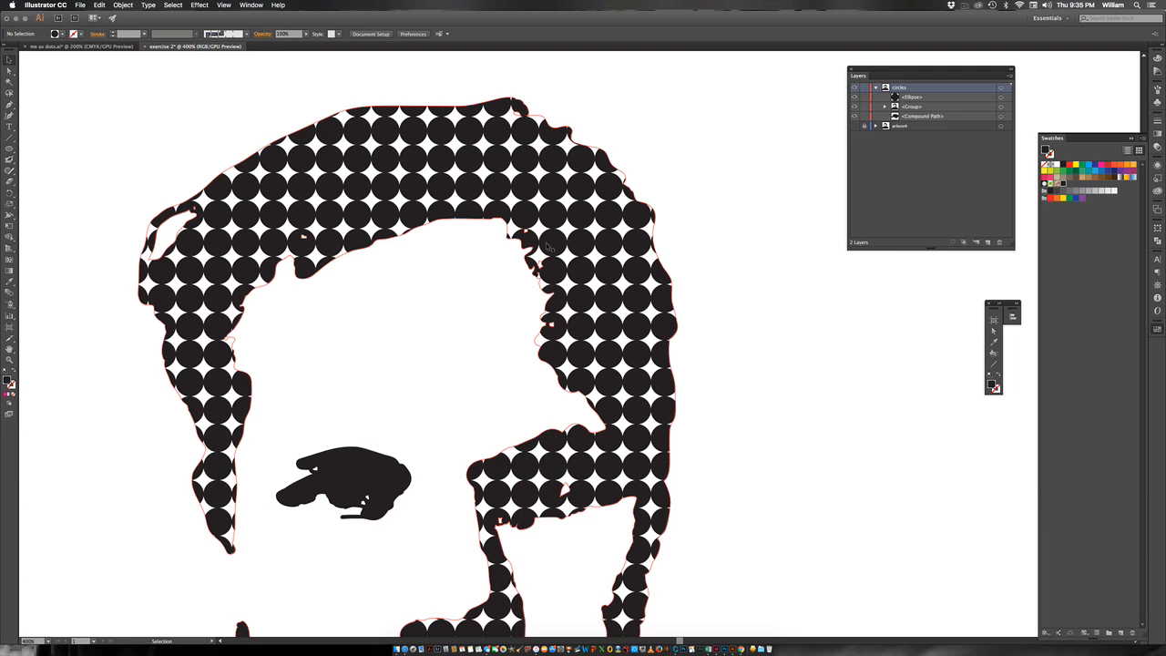
pyautogui.keyDown('alt'); pyautogui.keyDown('super'); pyautogui.click(605, 344); pyautogui.keyUp('super'); pyautogui.keyUp('alt')
pyautogui.keyDown('alt'); pyautogui.keyDown('super'); pyautogui.click(592, 347); pyautogui.keyUp('super'); pyautogui.keyUp('alt')
pyautogui.keyDown('alt'); pyautogui.keyDown('super'); pyautogui.click(593, 347); pyautogui.keyUp('super'); pyautogui.keyUp('alt')
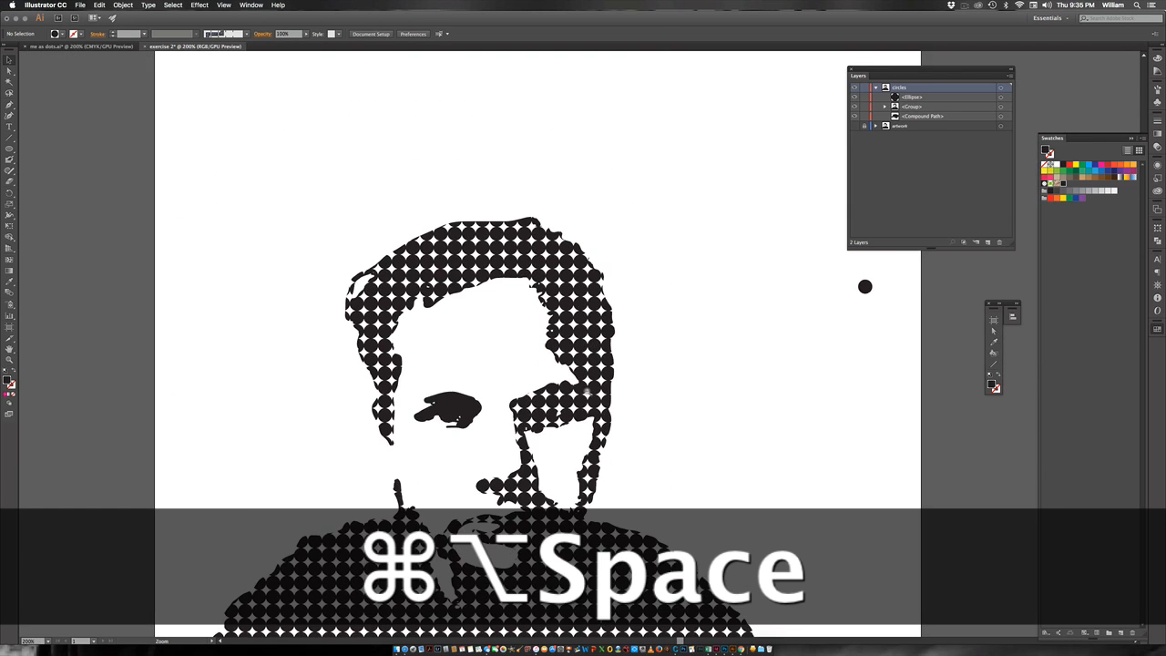
pyautogui.moveTo(587, 392); pyautogui.dragTo(586, 288)
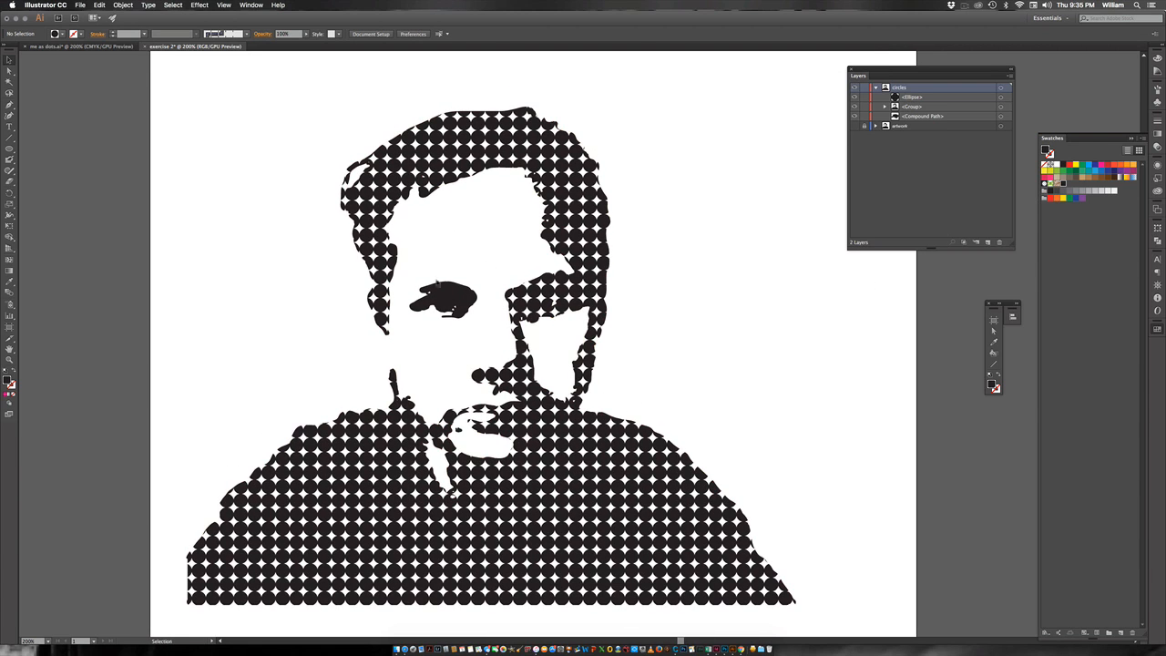
pyautogui.click(441, 293)
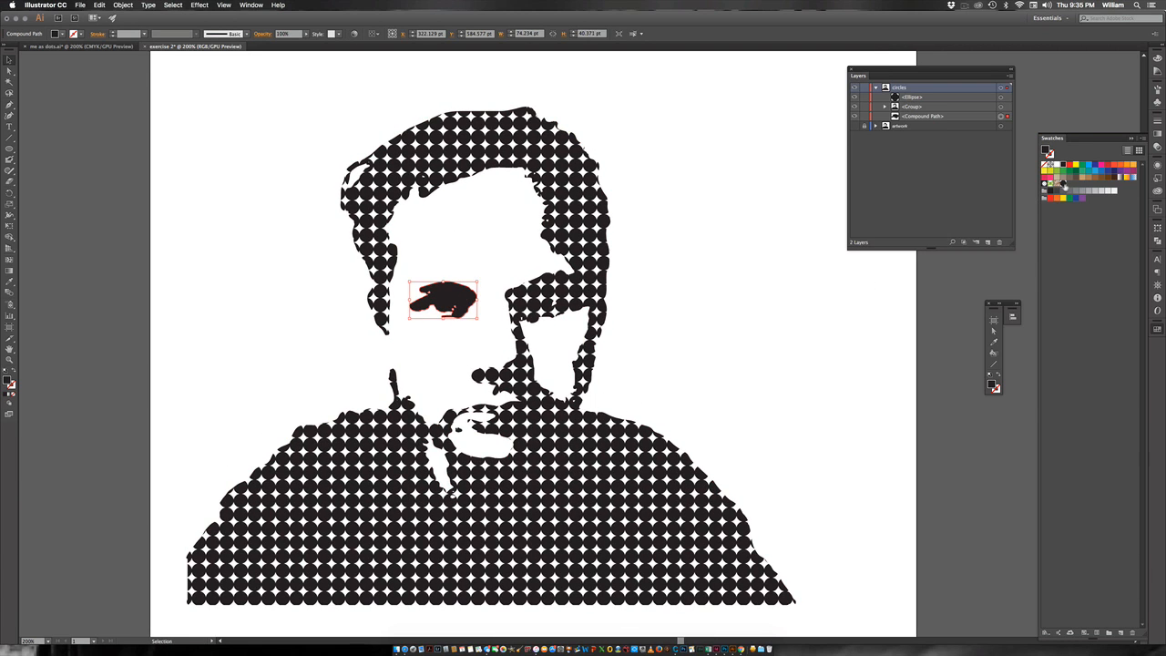
pyautogui.click(777, 331)
# Step: Examine the dot-filled portrait on the whole page and at closer range
pyautogui.press('super+space')
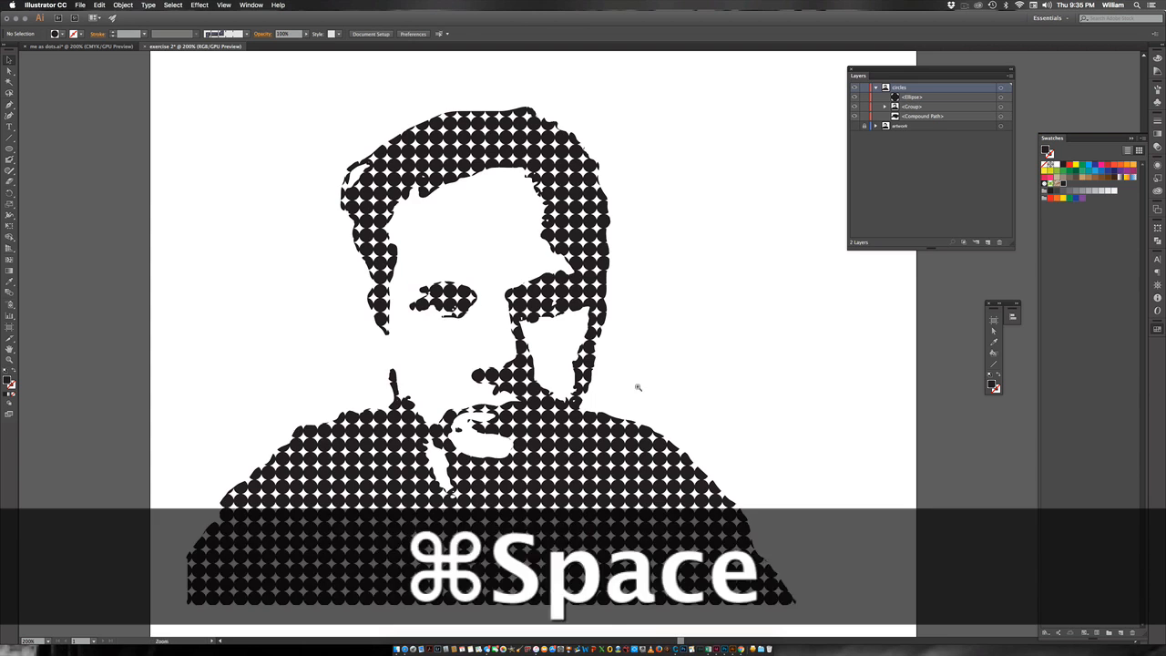
pyautogui.press('super+alt+space')
pyautogui.click(637, 388)
pyautogui.click(619, 391)
pyautogui.click(604, 395)
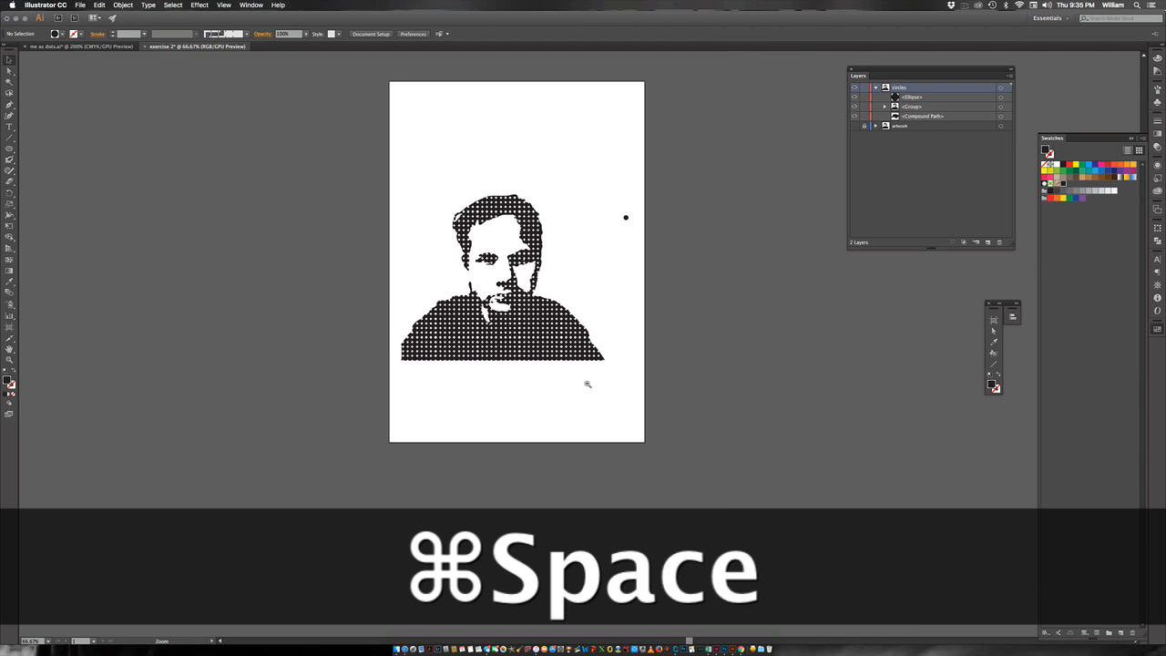
pyautogui.keyDown('super'); pyautogui.click(560, 358); pyautogui.keyUp('super')
pyautogui.keyDown('super'); pyautogui.click(537, 304); pyautogui.keyUp('super')
pyautogui.moveTo(534, 300); pyautogui.dragTo(539, 388)
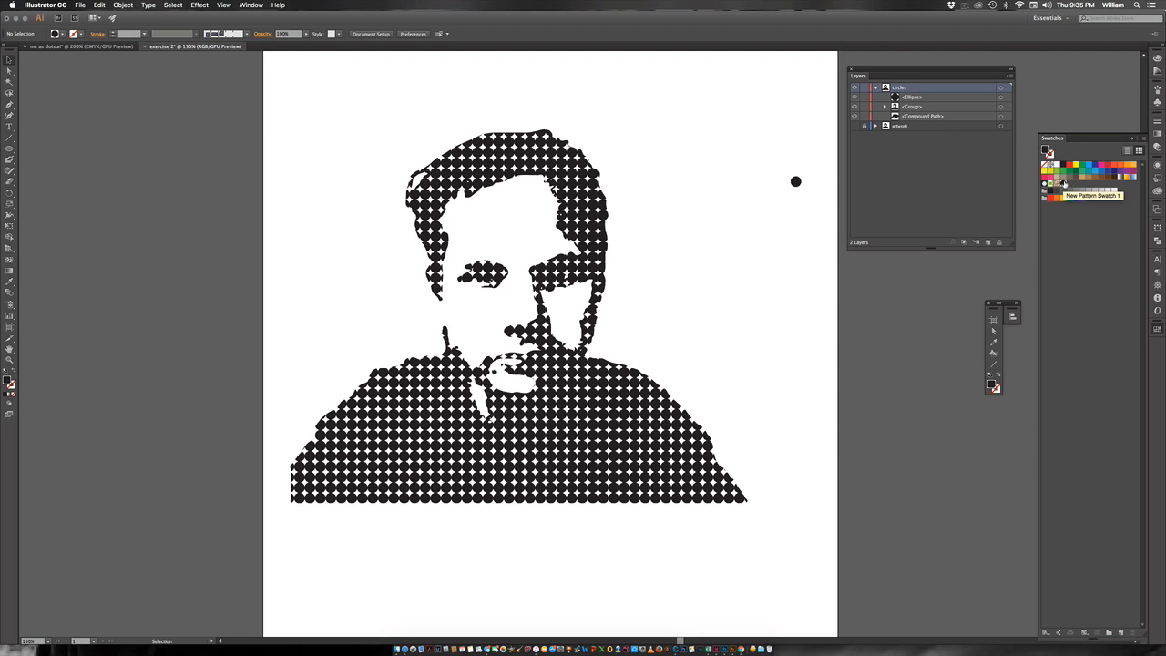
# Step: Open New Pattern Swatch 1 for pattern editing and save a copy of it named "dots #2"
pyautogui.doubleClick(1063, 183)
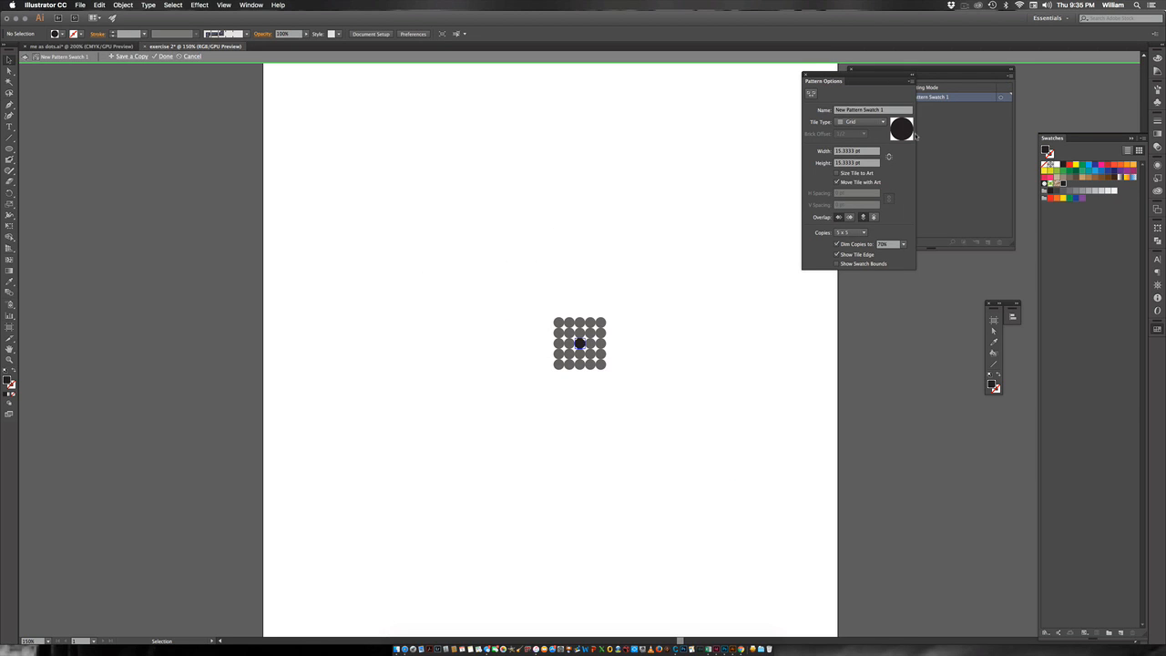
pyautogui.moveTo(852, 77); pyautogui.dragTo(715, 221)
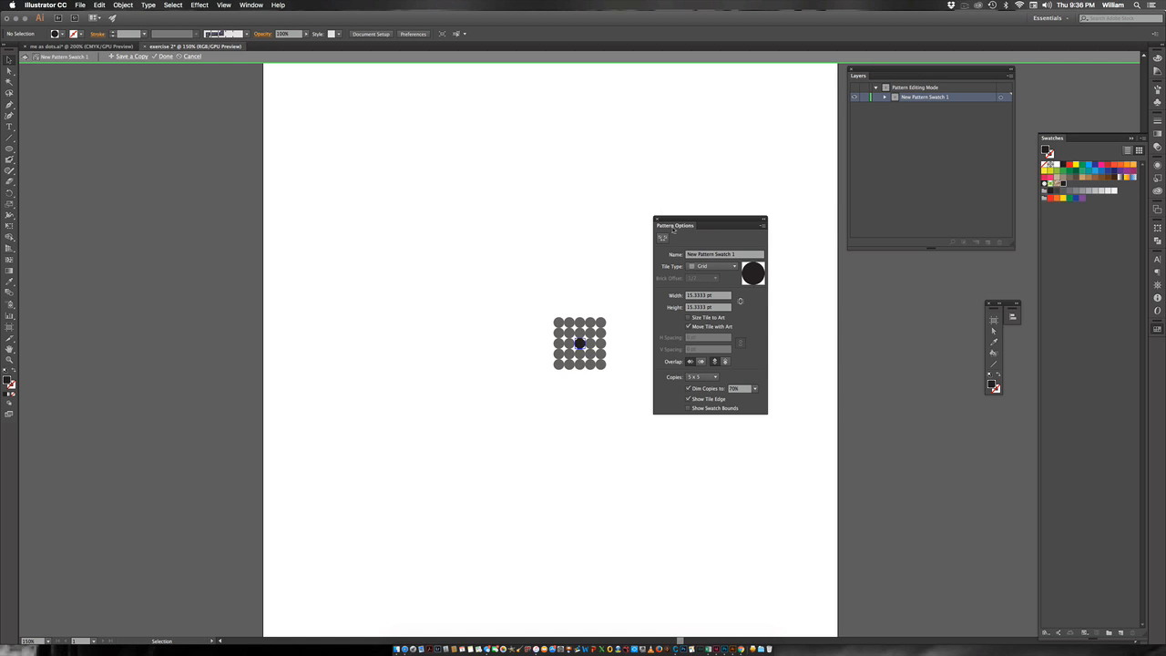
pyautogui.click(129, 57)
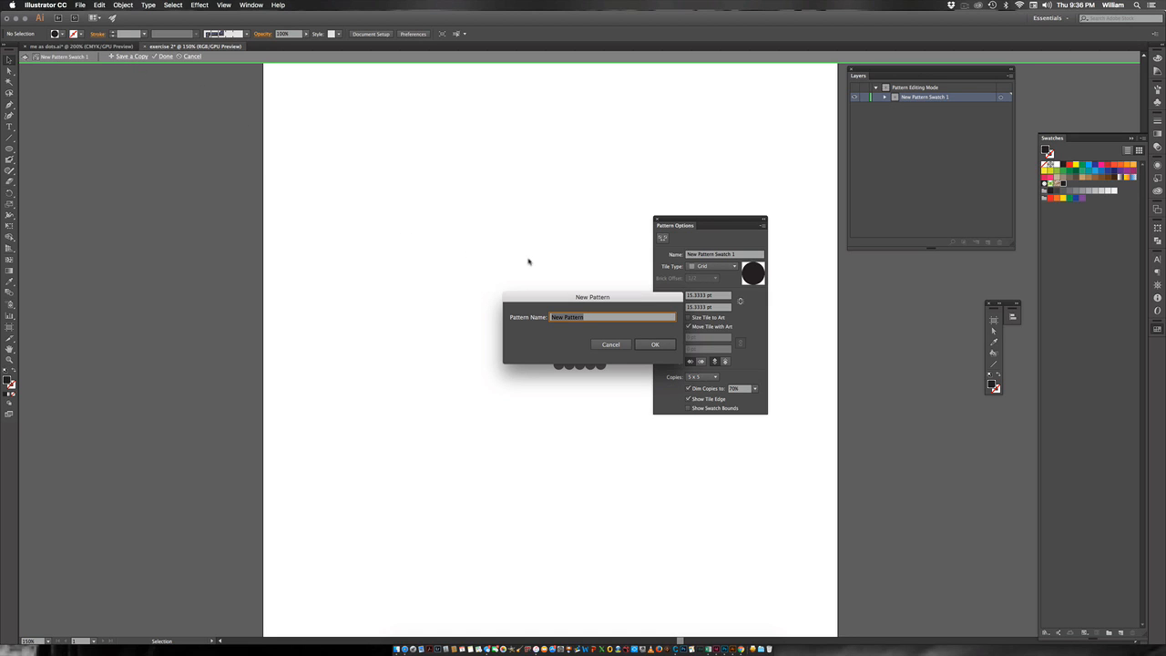
pyautogui.write('dots')
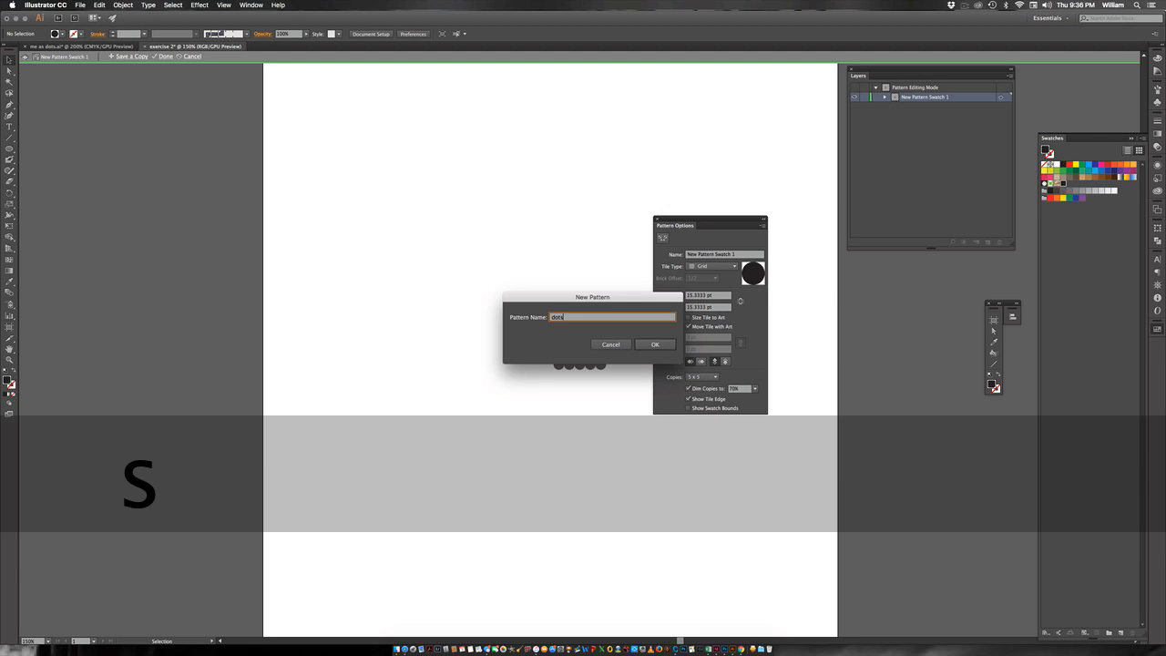
pyautogui.write(' #')
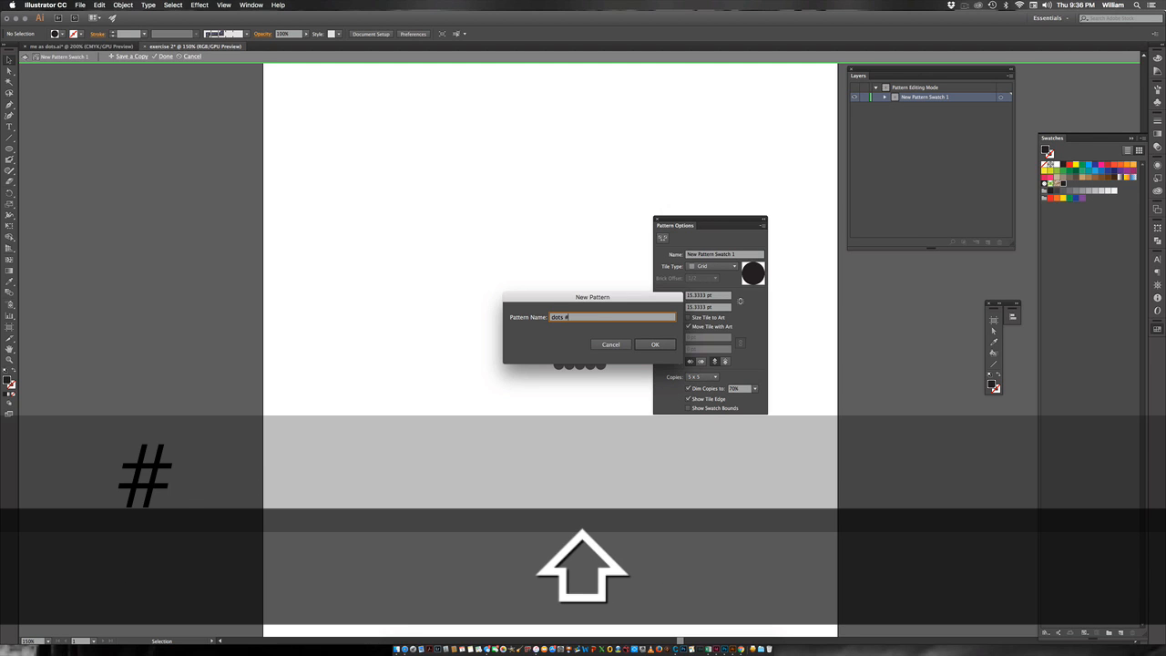
pyautogui.write('2')
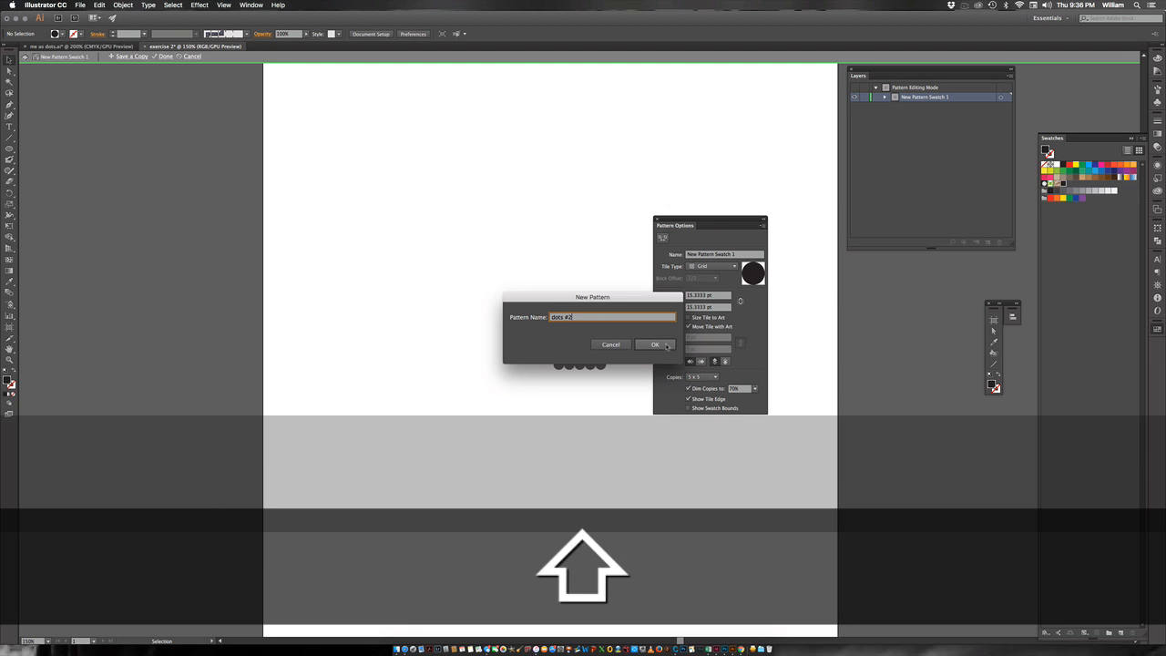
pyautogui.click(655, 344)
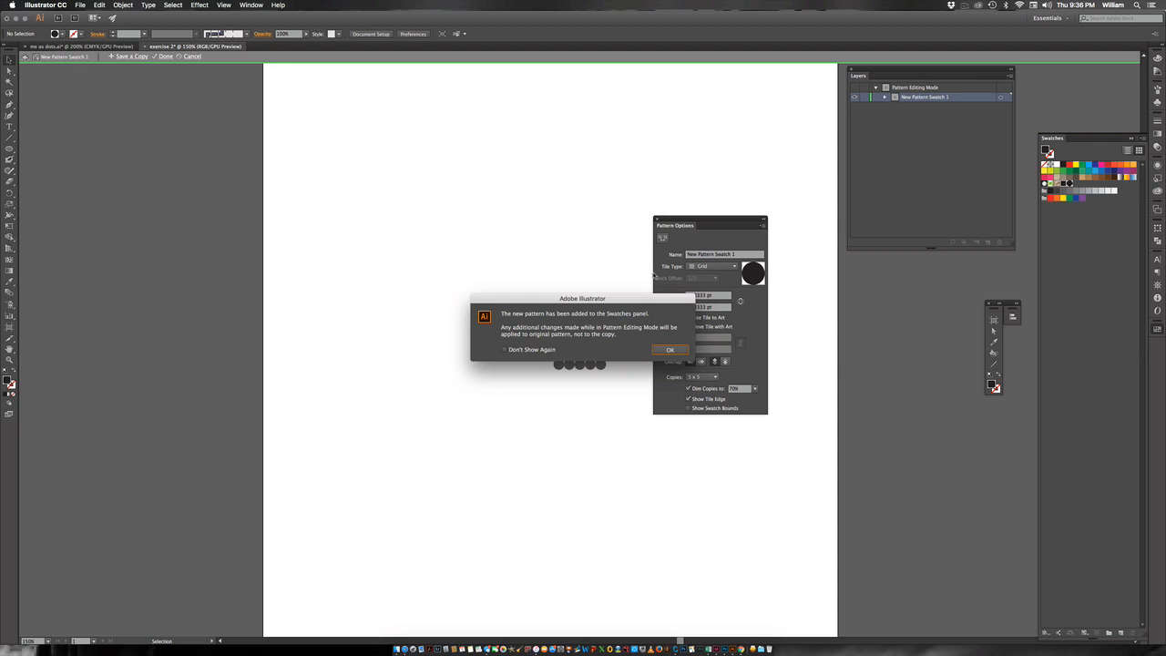
pyautogui.click(670, 351)
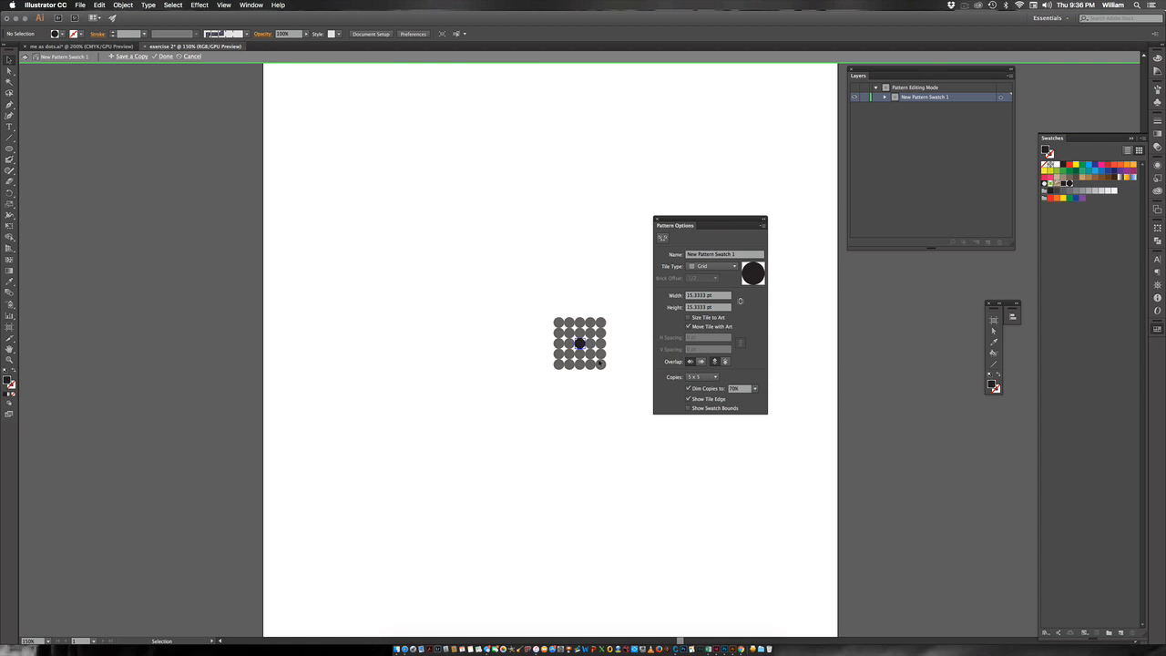
# Step: Try flattening the pattern tile's circle into an ellipse about 11.5 pt high, and undo the change
pyautogui.press('super+space')
pyautogui.click(581, 344)
pyautogui.click(585, 354)
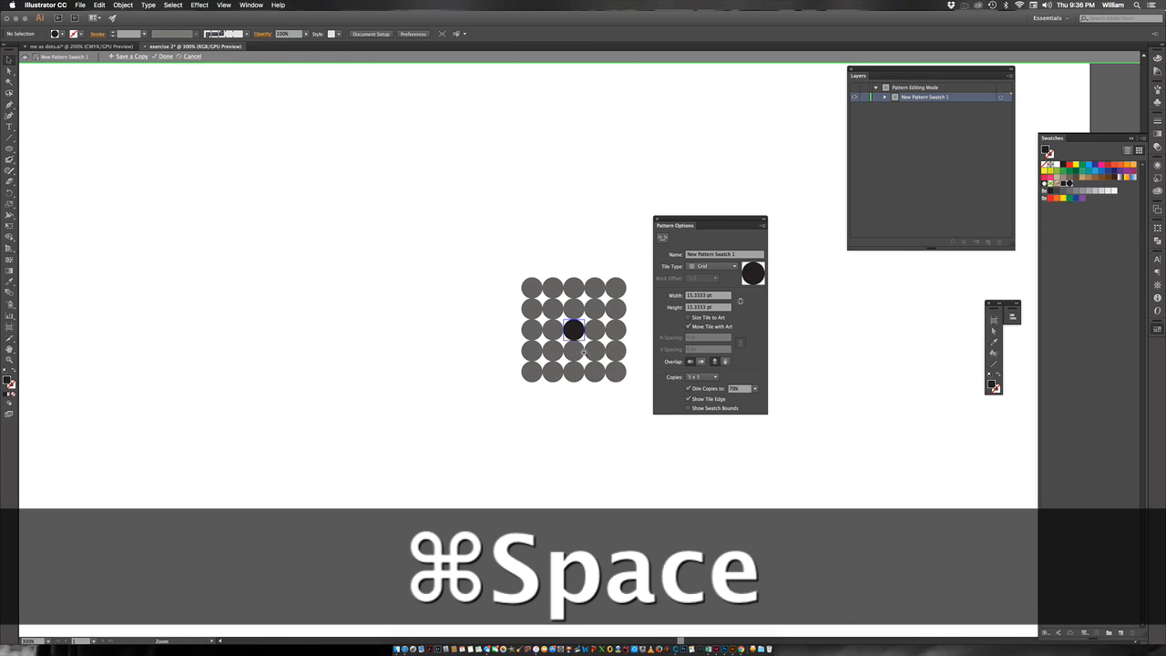
pyautogui.click(542, 304)
pyautogui.moveTo(635, 353); pyautogui.dragTo(451, 303)
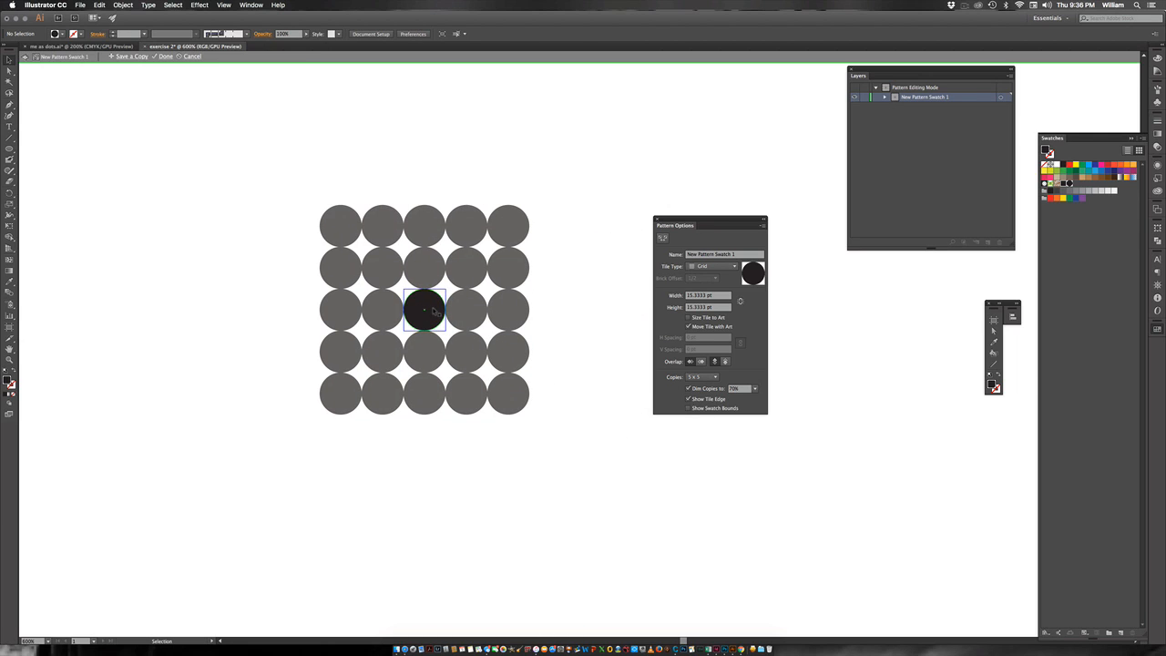
pyautogui.click(436, 311)
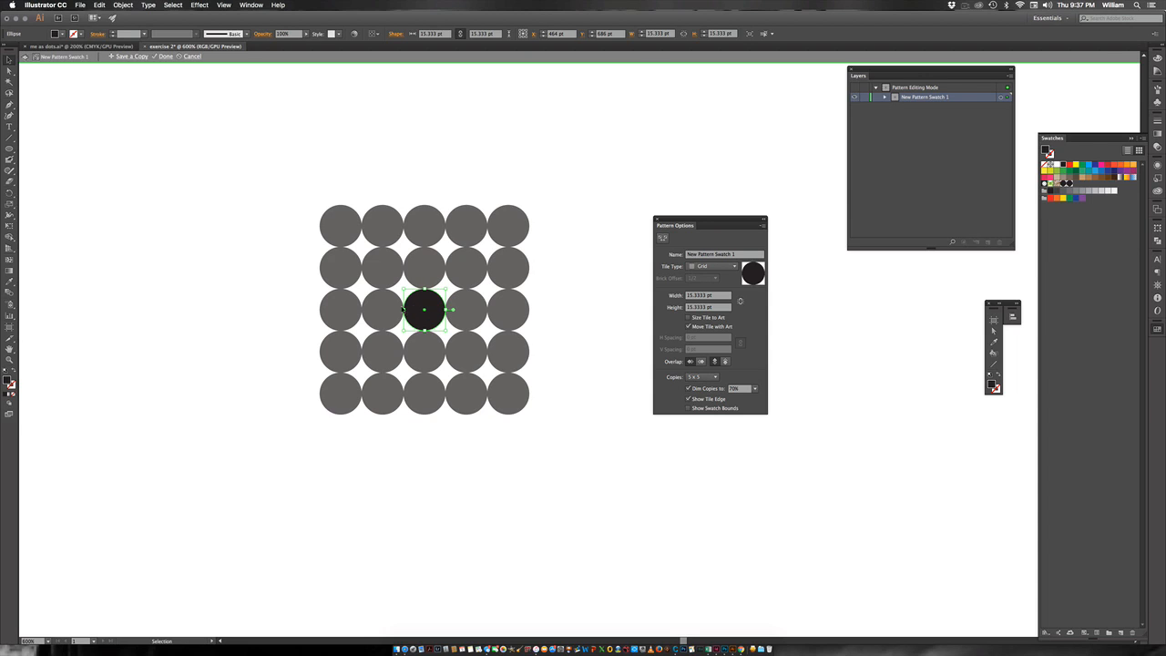
pyautogui.moveTo(424, 290); pyautogui.dragTo(423, 300)
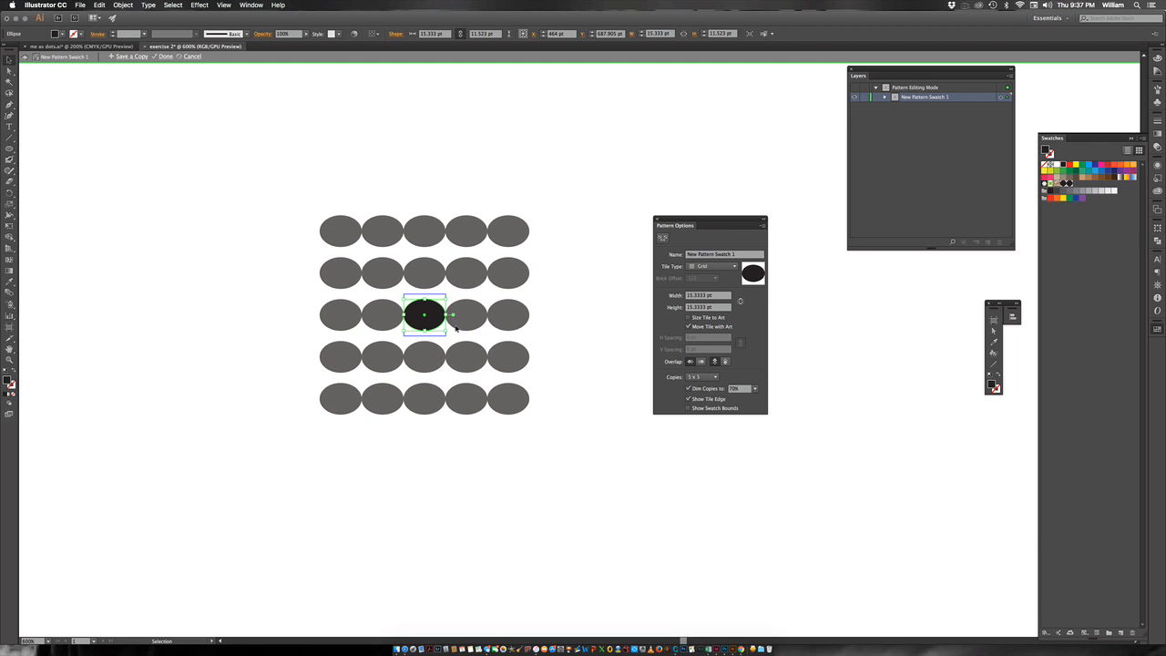
pyautogui.press('super+z')
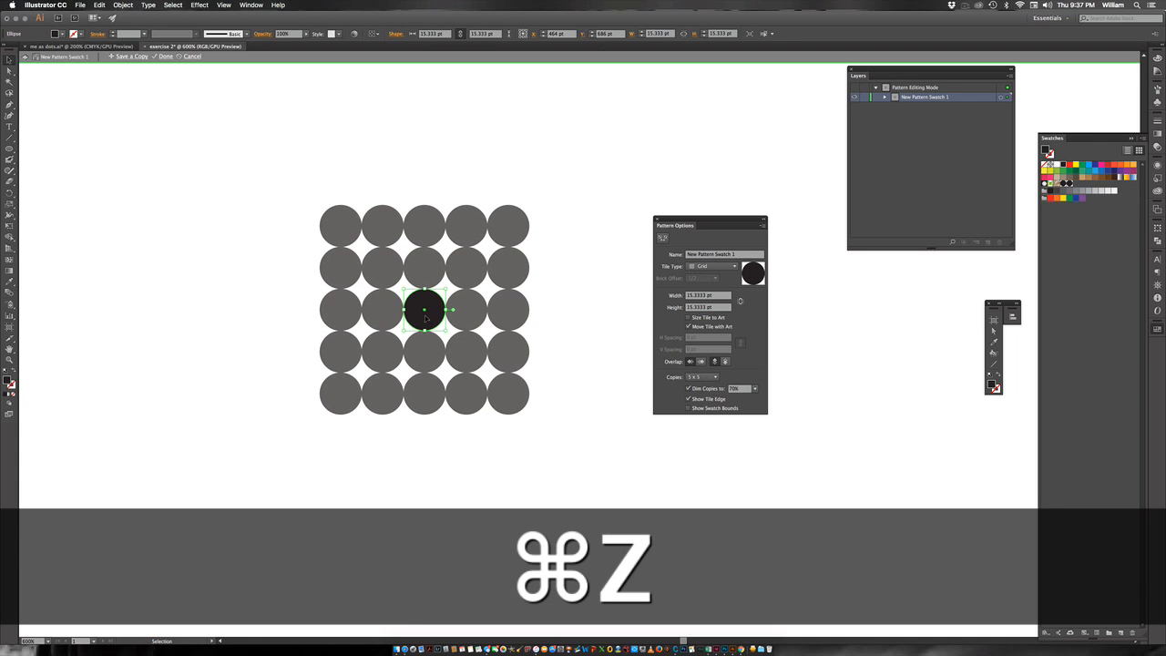
# Step: Try the Brick by Row, Hex by Column and Hex by Row tile types on the pattern, settling on Brick by Row
pyautogui.moveTo(724, 220); pyautogui.dragTo(632, 198)
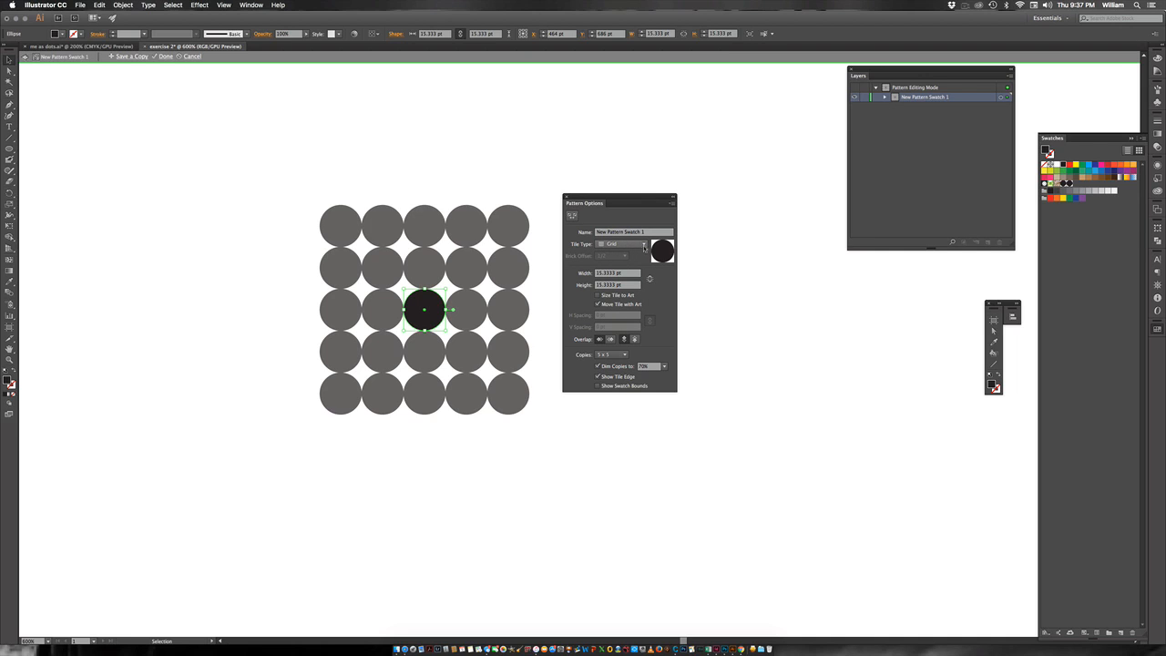
pyautogui.click(645, 246)
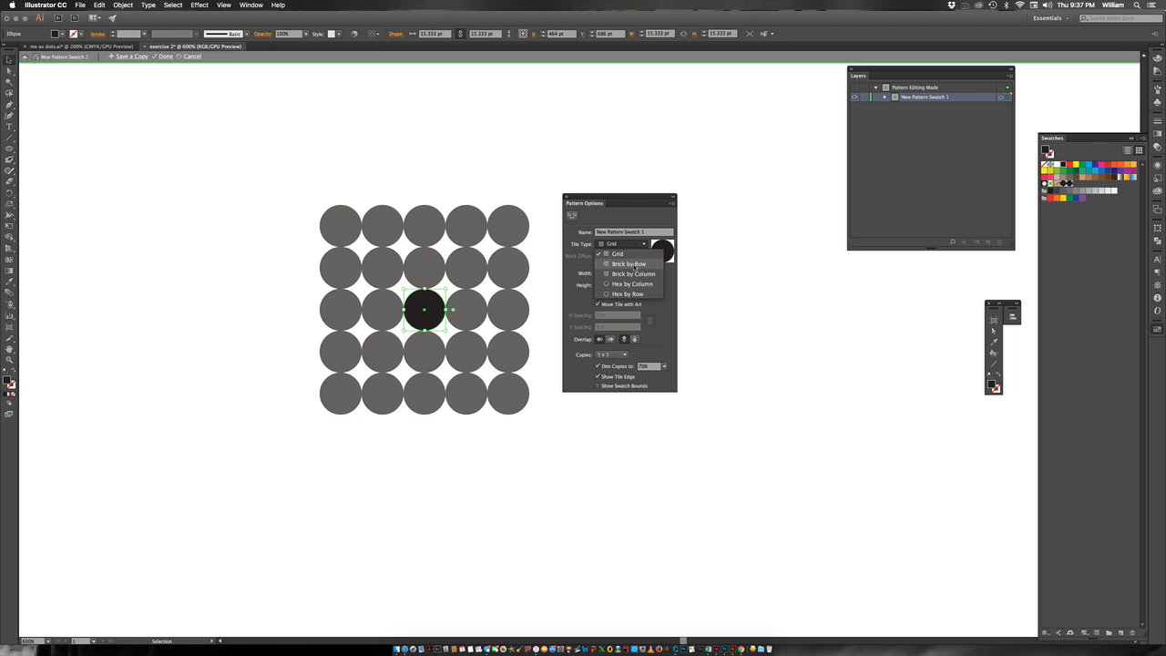
pyautogui.click(635, 264)
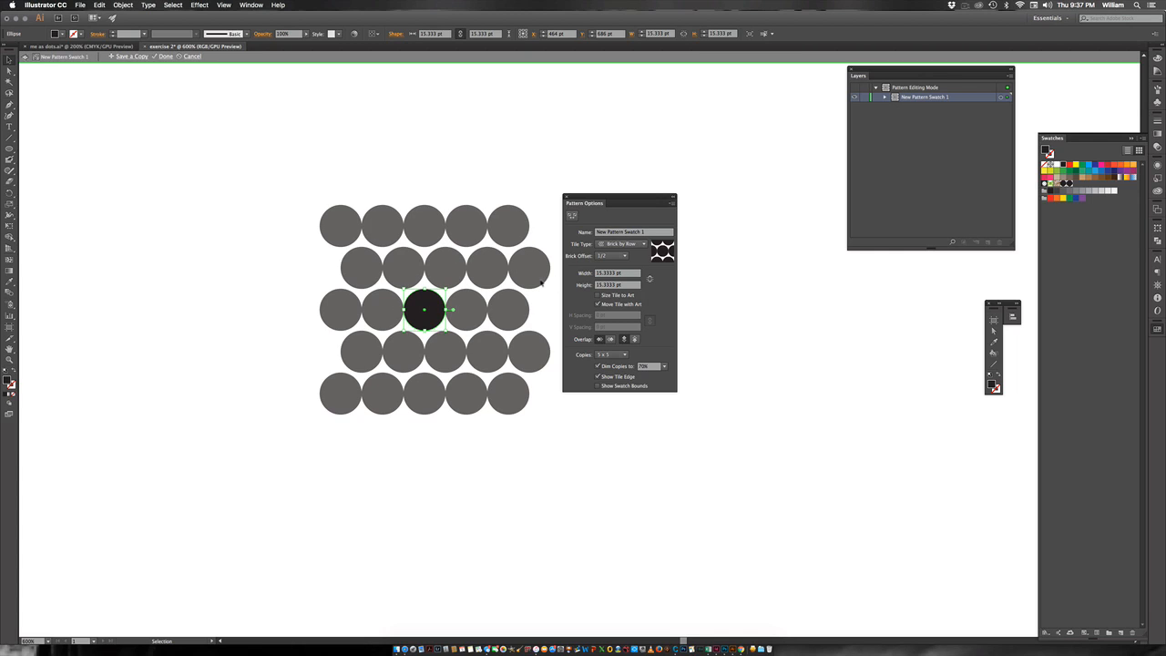
pyautogui.click(642, 245)
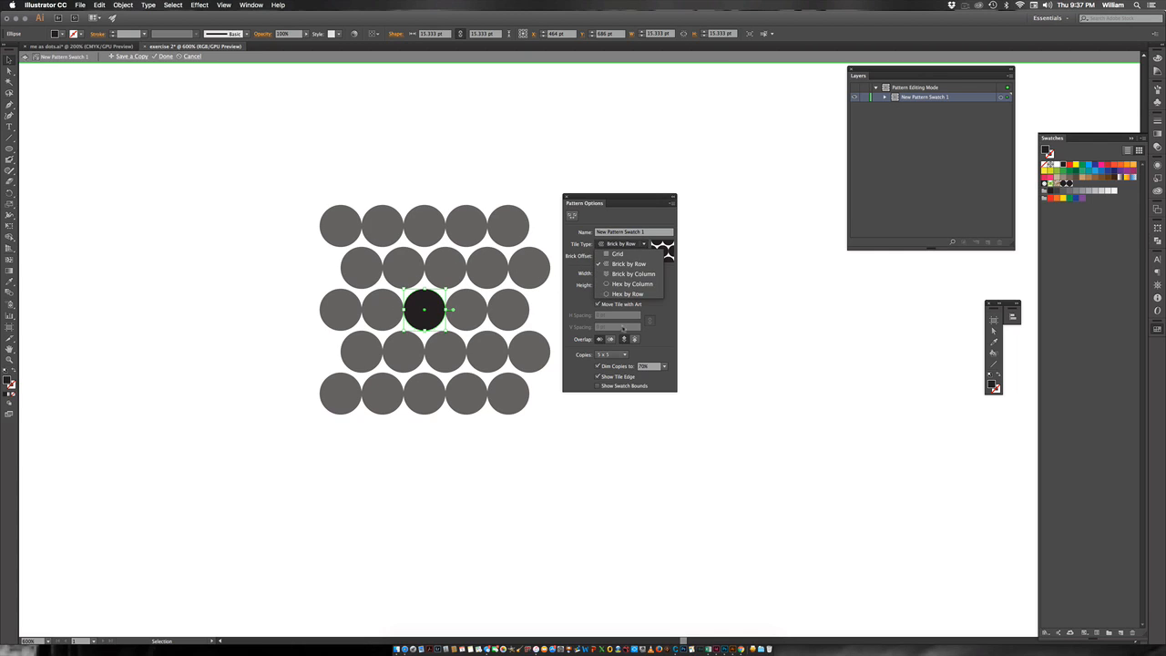
pyautogui.click(634, 284)
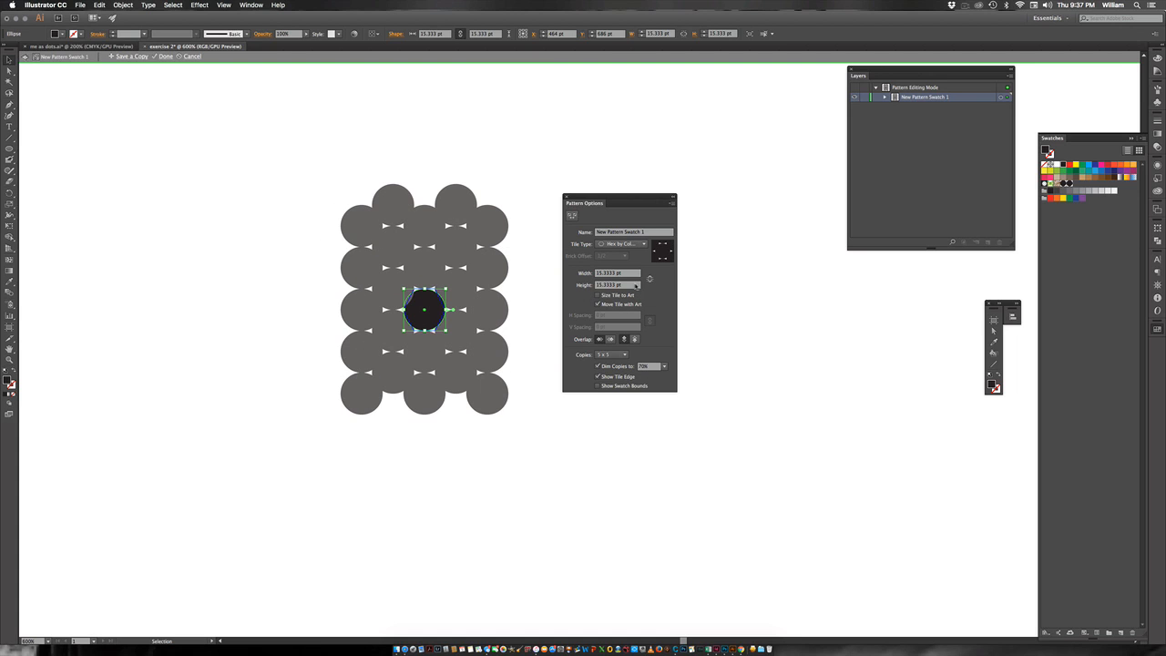
pyautogui.click(630, 244)
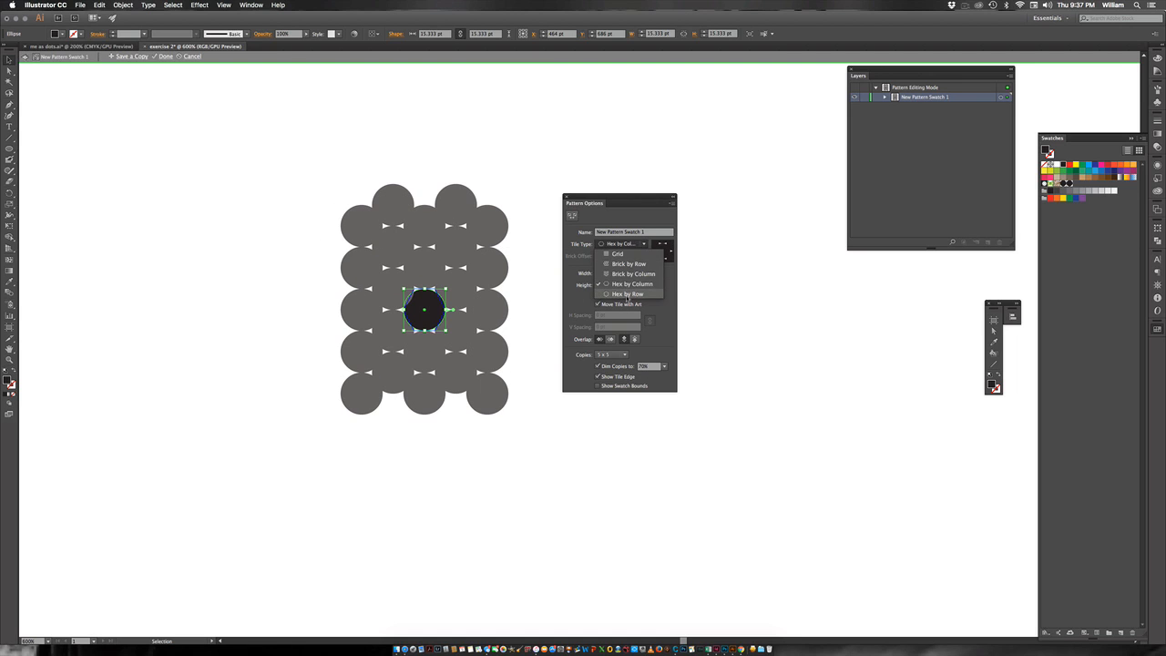
pyautogui.click(628, 297)
pyautogui.click(627, 244)
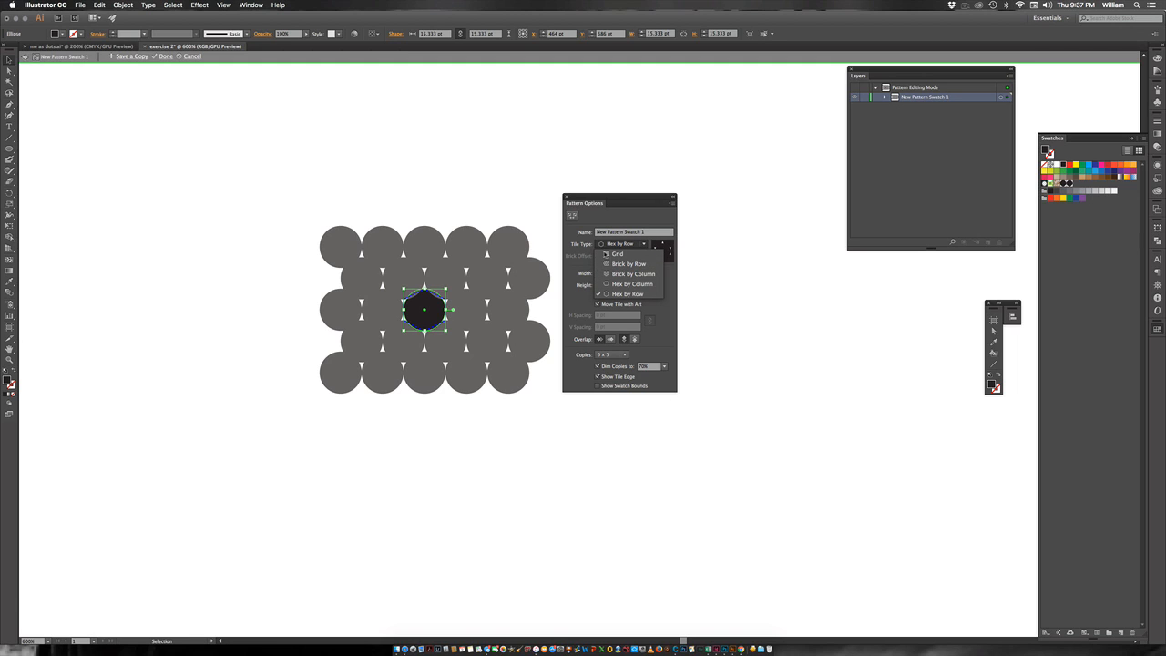
pyautogui.click(628, 264)
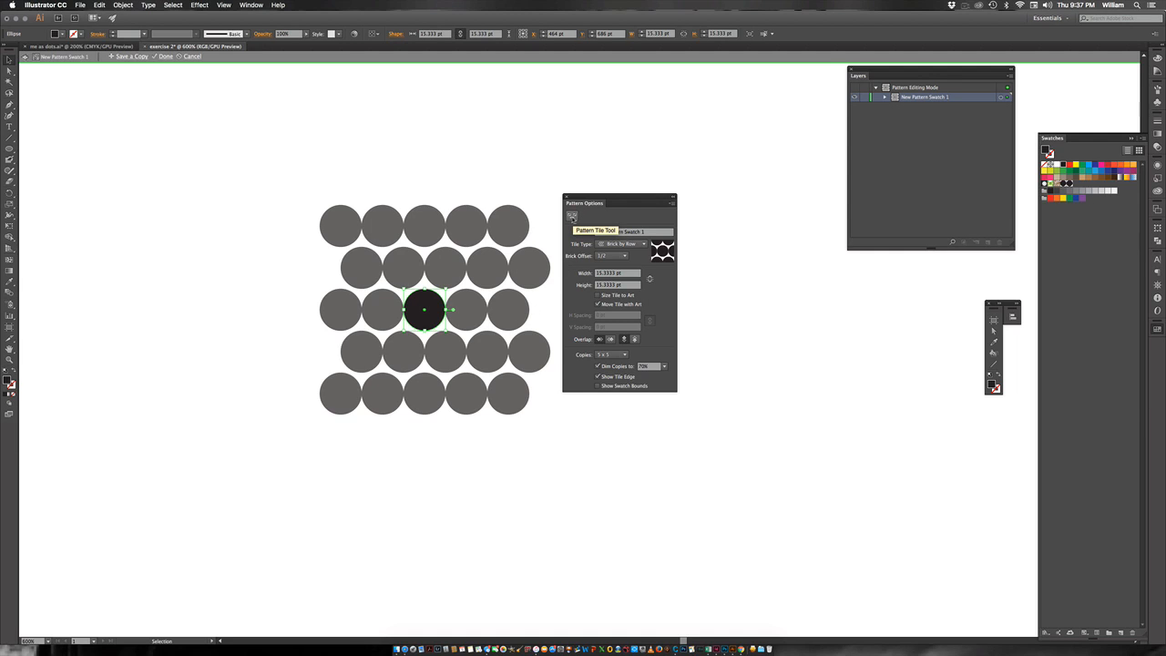
# Step: Enlarge the pattern tile around the circle to about 16.83 by 17.5 pt with the Pattern Tile Tool, spacing the dots apart
pyautogui.click(571, 216)
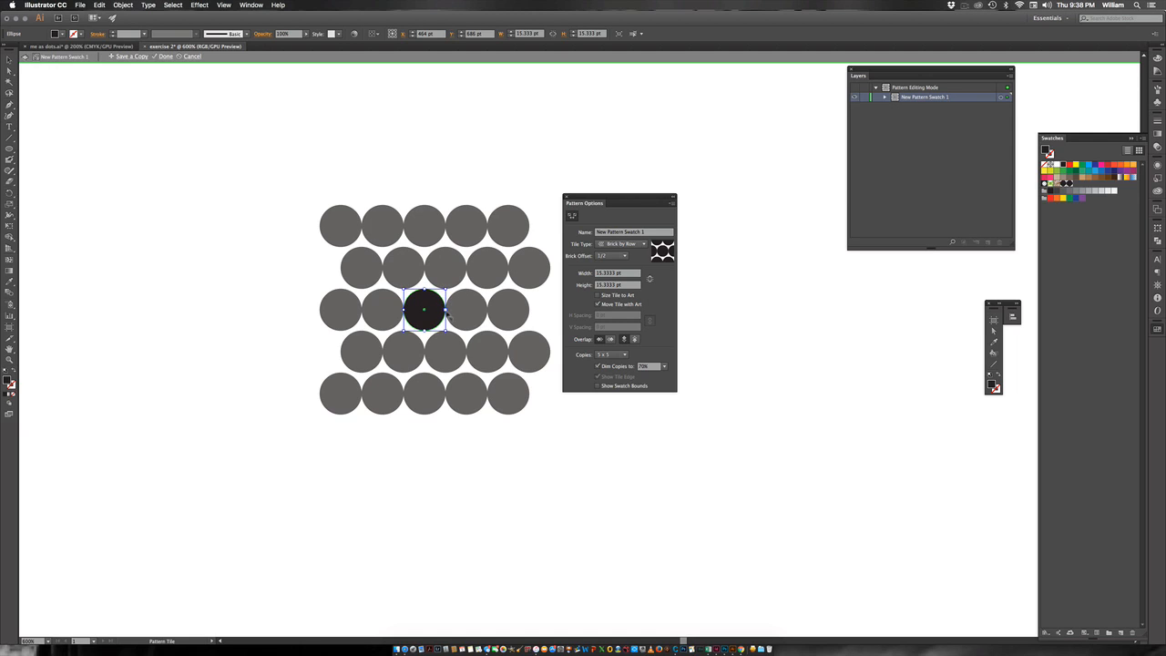
pyautogui.moveTo(447, 312); pyautogui.dragTo(452, 314)
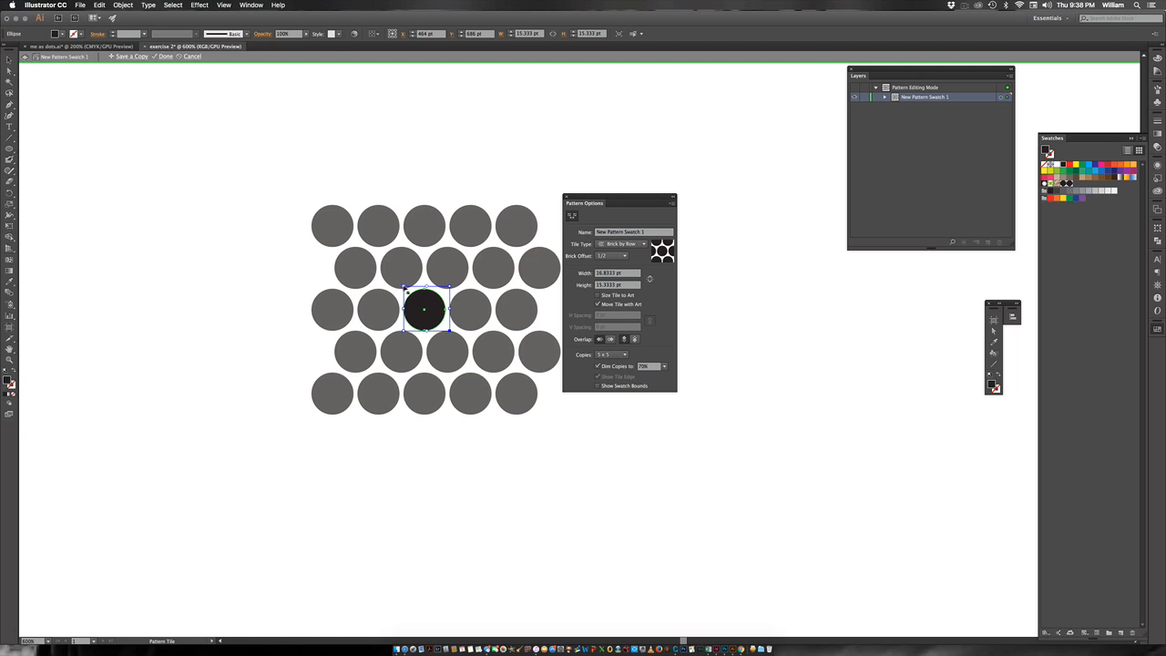
pyautogui.moveTo(407, 287); pyautogui.dragTo(406, 284)
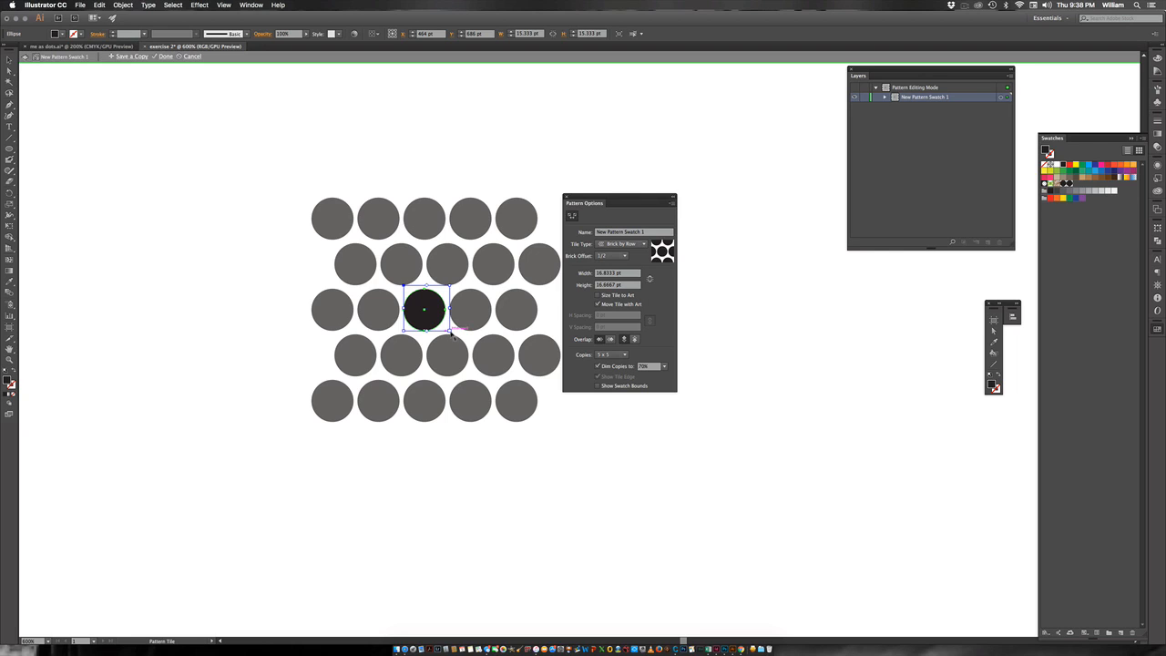
pyautogui.moveTo(453, 336); pyautogui.dragTo(453, 339)
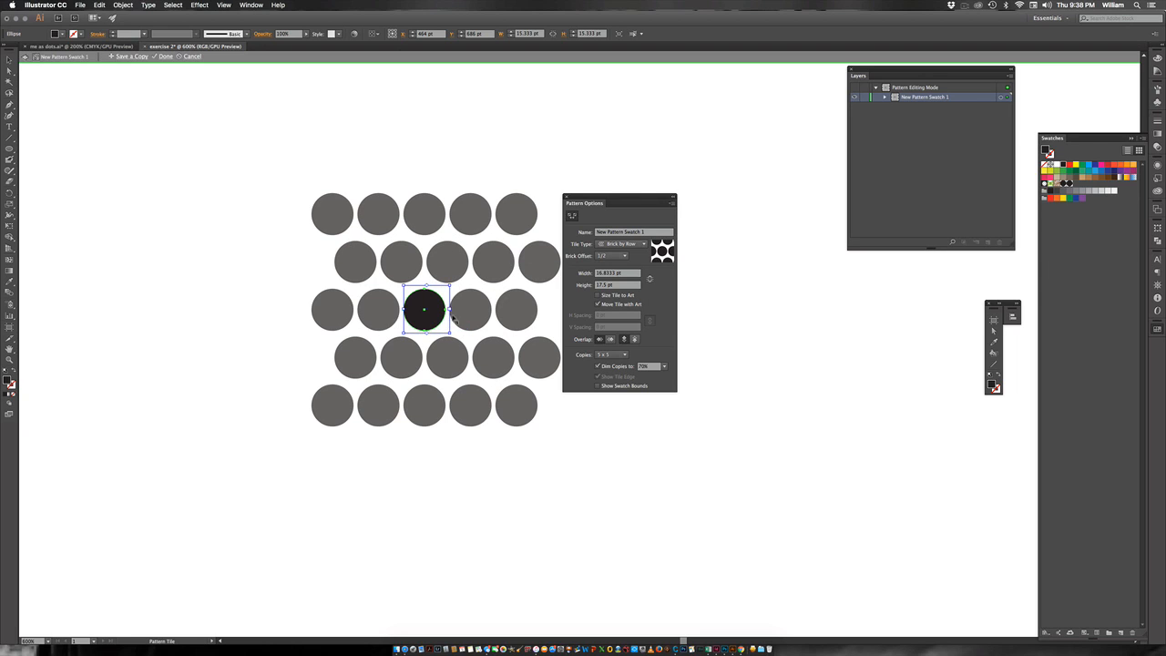
# Step: Try widening the pattern tile to 19 pt, and undo all tile resizing and tile type changes back to the Grid type
pyautogui.moveTo(450, 311); pyautogui.dragTo(398, 310)
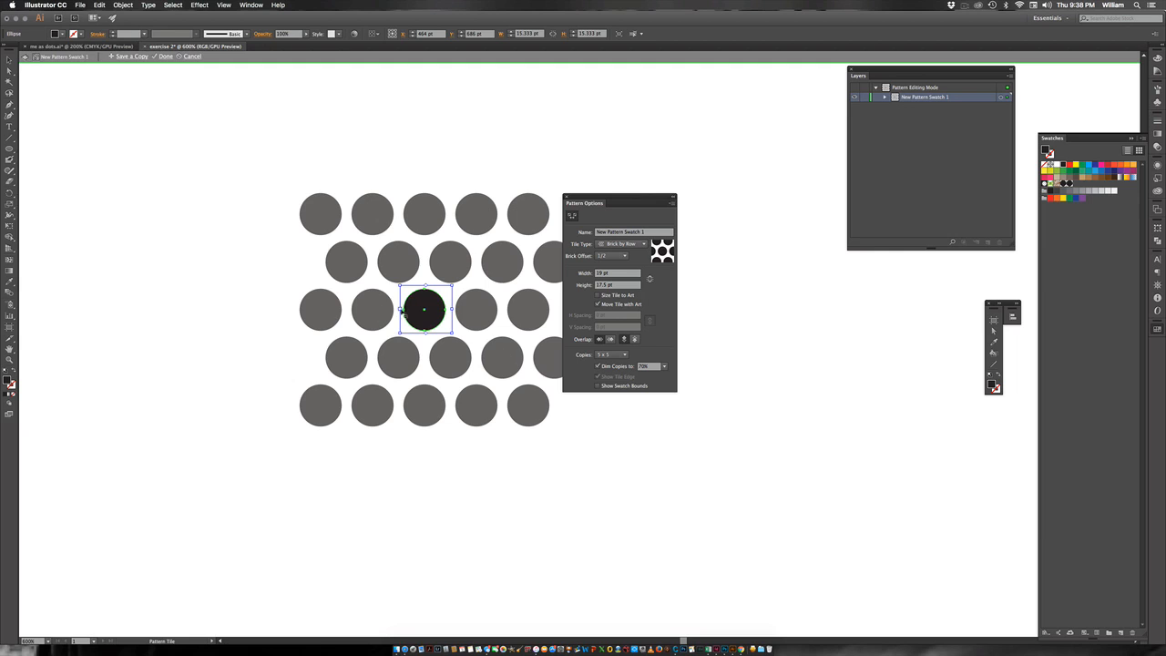
pyautogui.press('super+z')
pyautogui.press('super+z')
pyautogui.press('super+z')
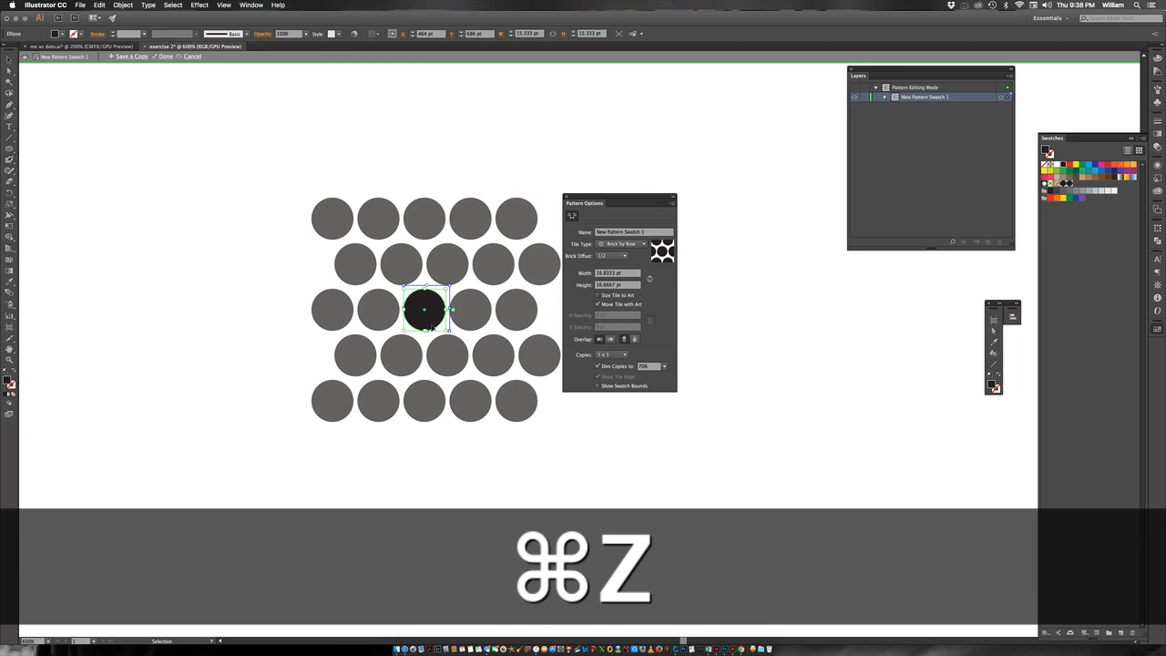
pyautogui.press('super+z')
pyautogui.press('super+z')
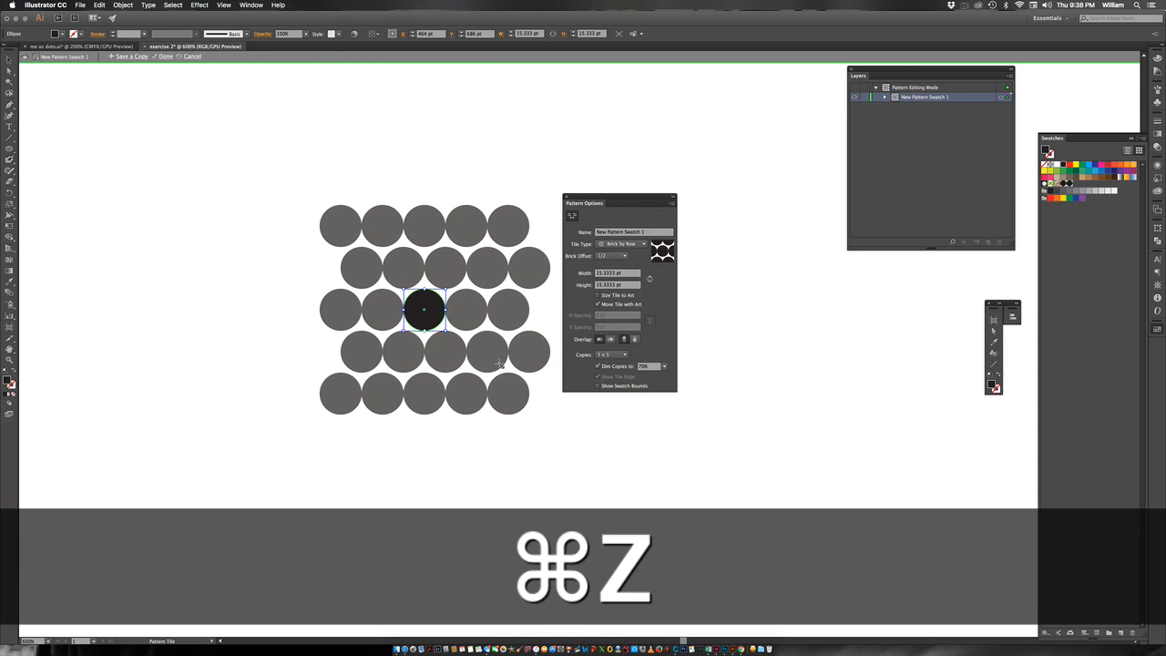
pyautogui.press('super+z')
pyautogui.press('super+z')
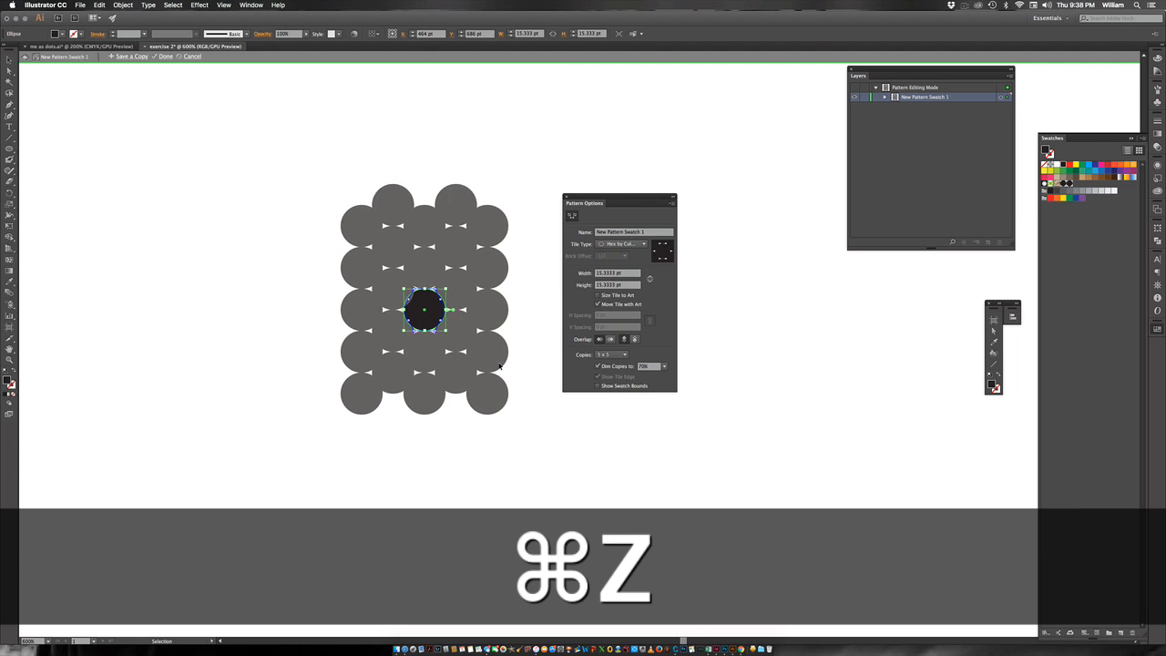
pyautogui.press('super+z')
pyautogui.press('super+z')
pyautogui.press('super+z')
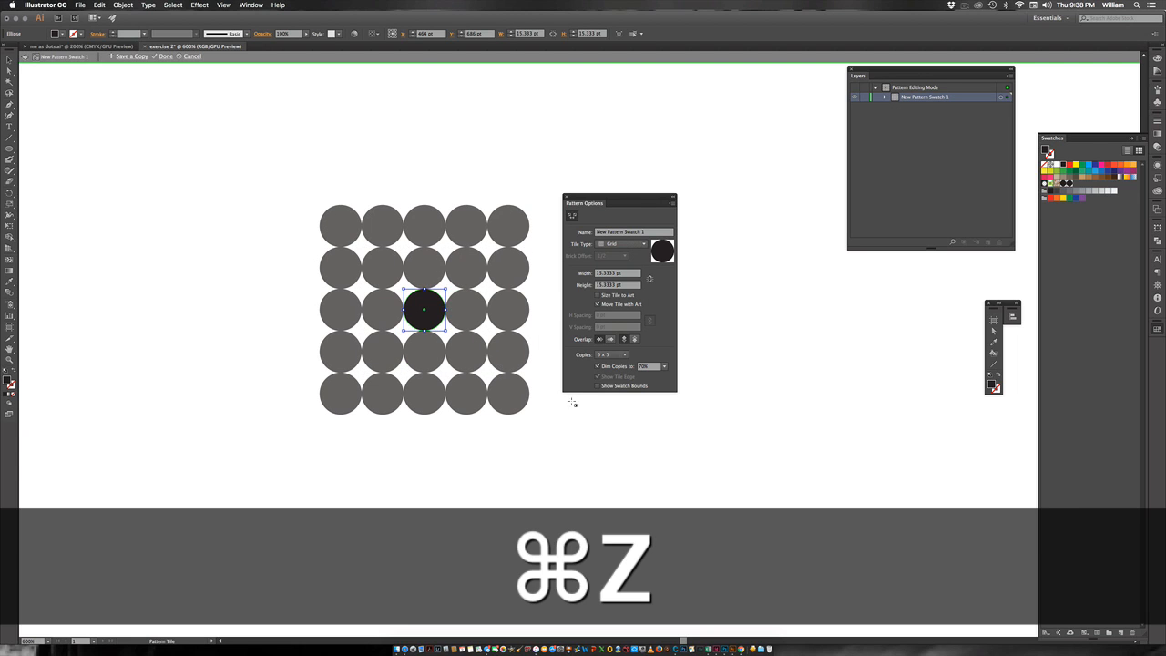
# Step: Set the tile type to Brick by Row, enlarge the tile evenly around the circle to about 17.33 by 17.33 pt, and finish pattern editing
pyautogui.click(616, 244)
pyautogui.click(629, 263)
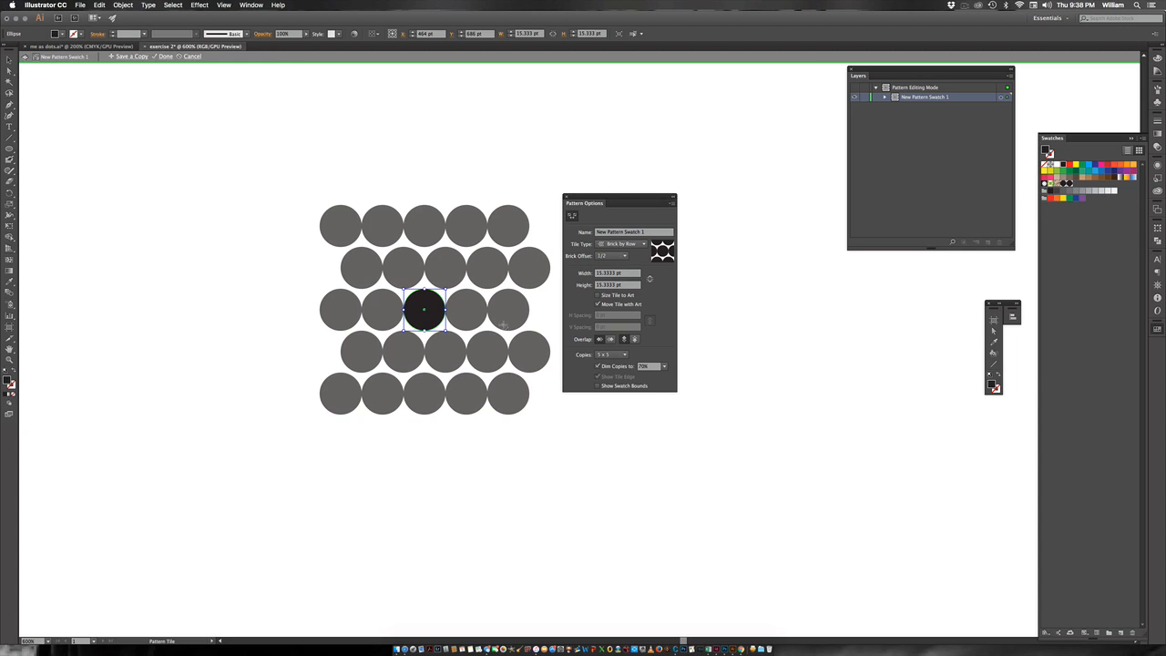
pyautogui.press('shift')
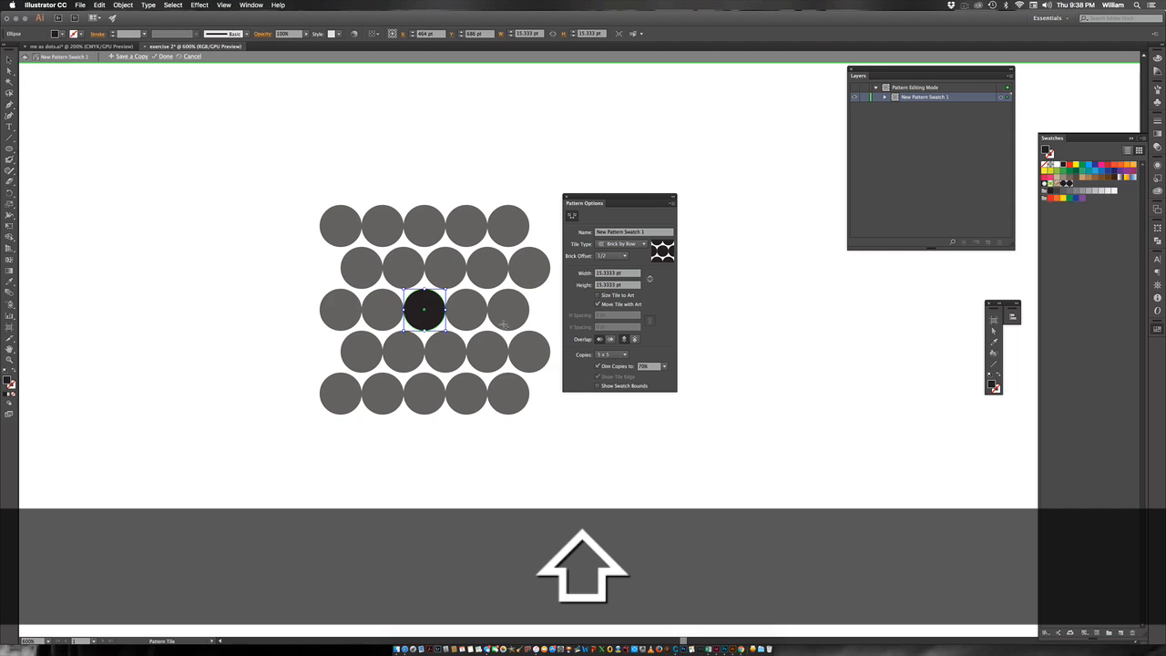
pyautogui.press('alt')
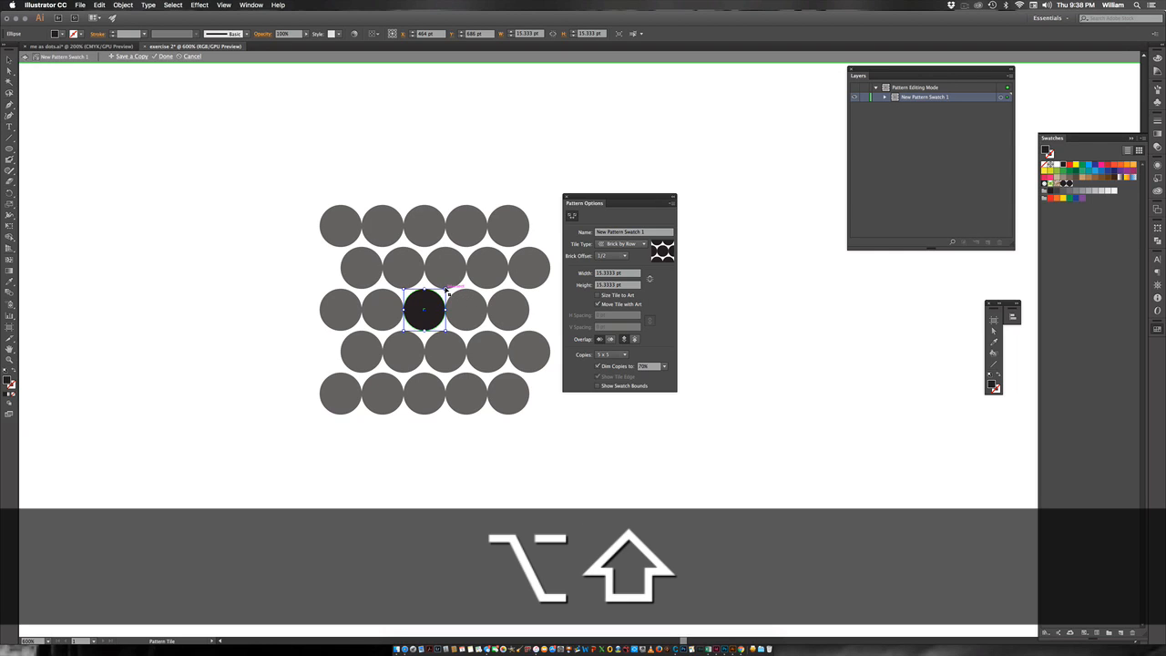
pyautogui.moveTo(447, 290)
pyautogui.mouseDown()
pyautogui.moveTo(489, 248)
pyautogui.moveTo(456, 298)
pyautogui.mouseUp()
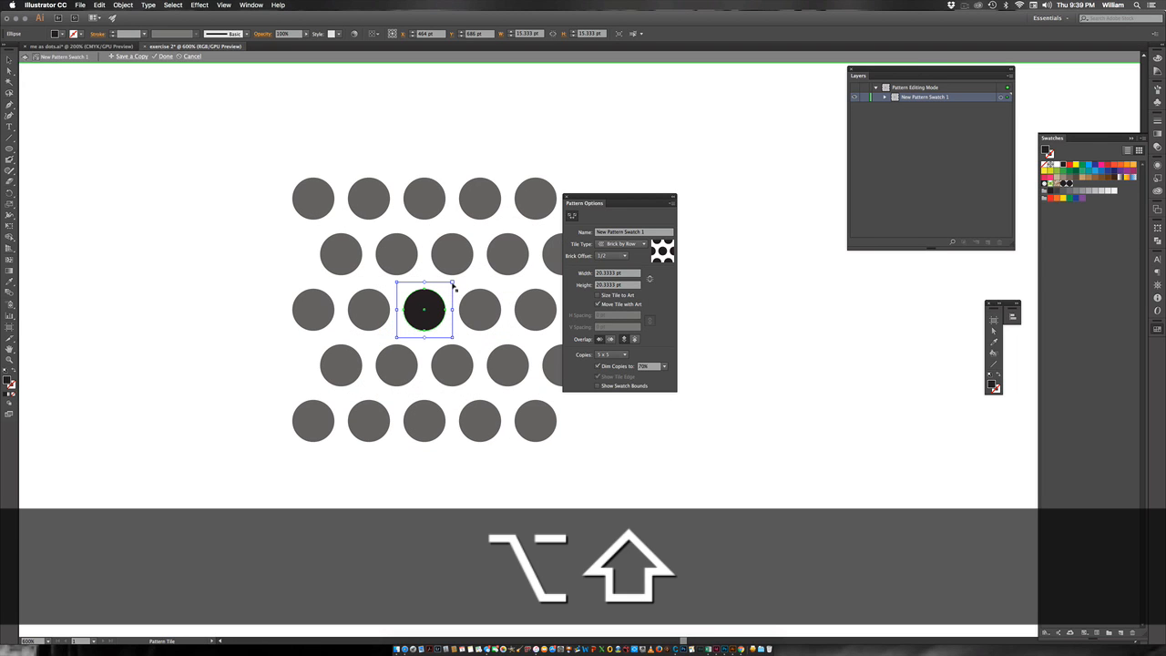
pyautogui.moveTo(455, 282); pyautogui.dragTo(447, 288)
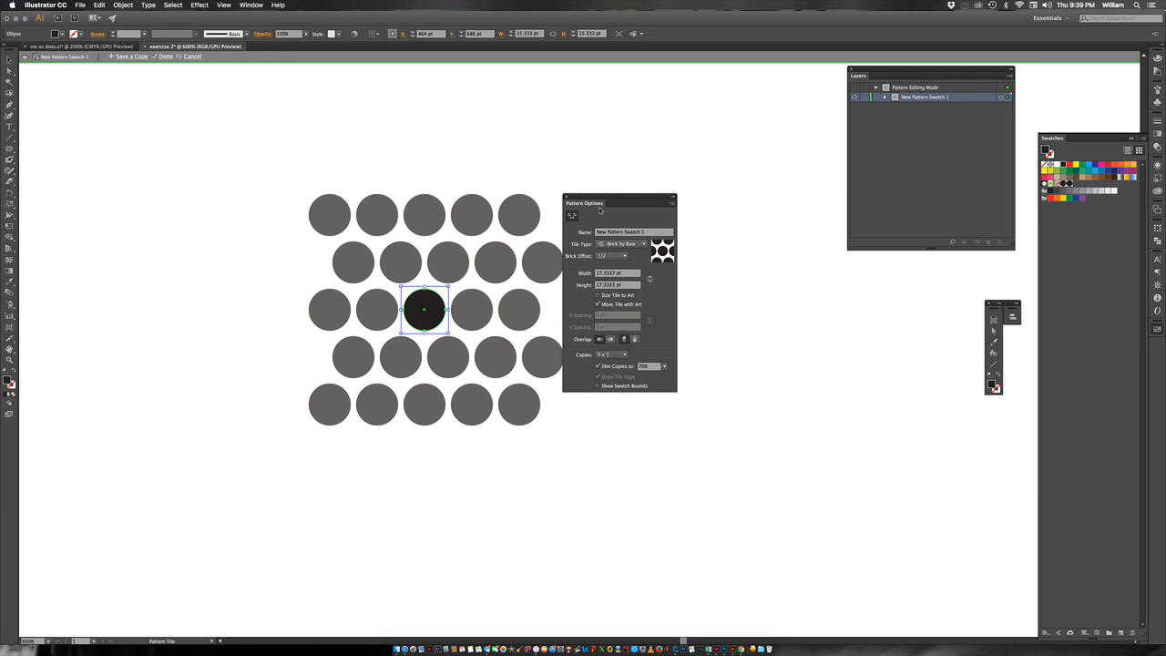
pyautogui.moveTo(610, 200); pyautogui.dragTo(685, 167)
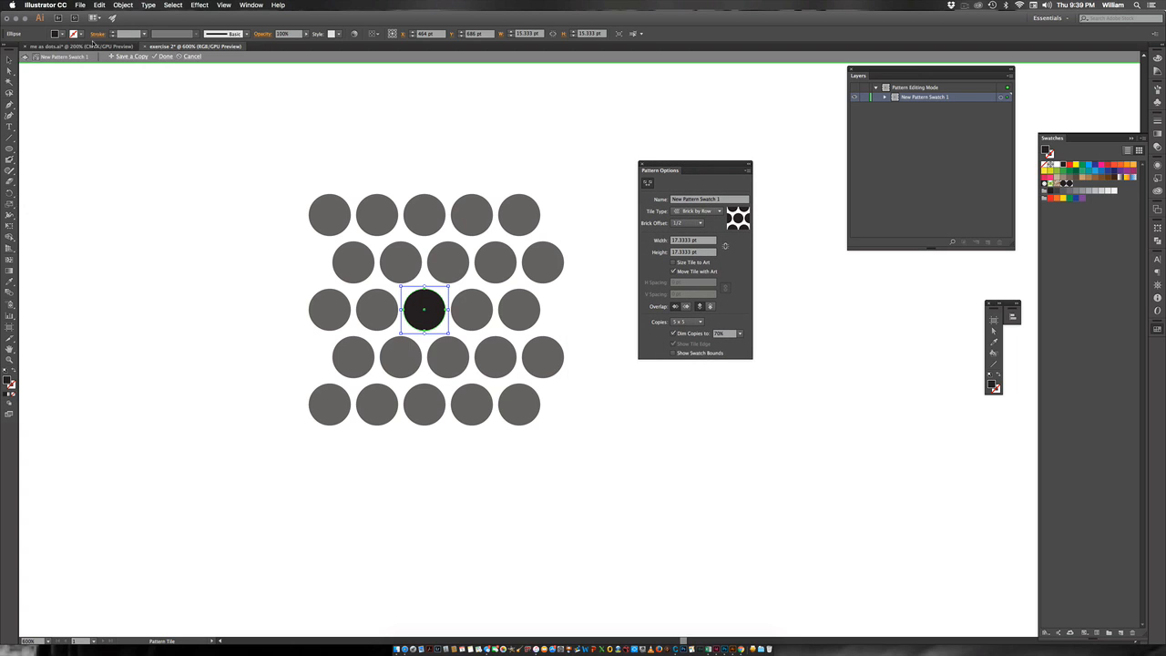
pyautogui.click(165, 56)
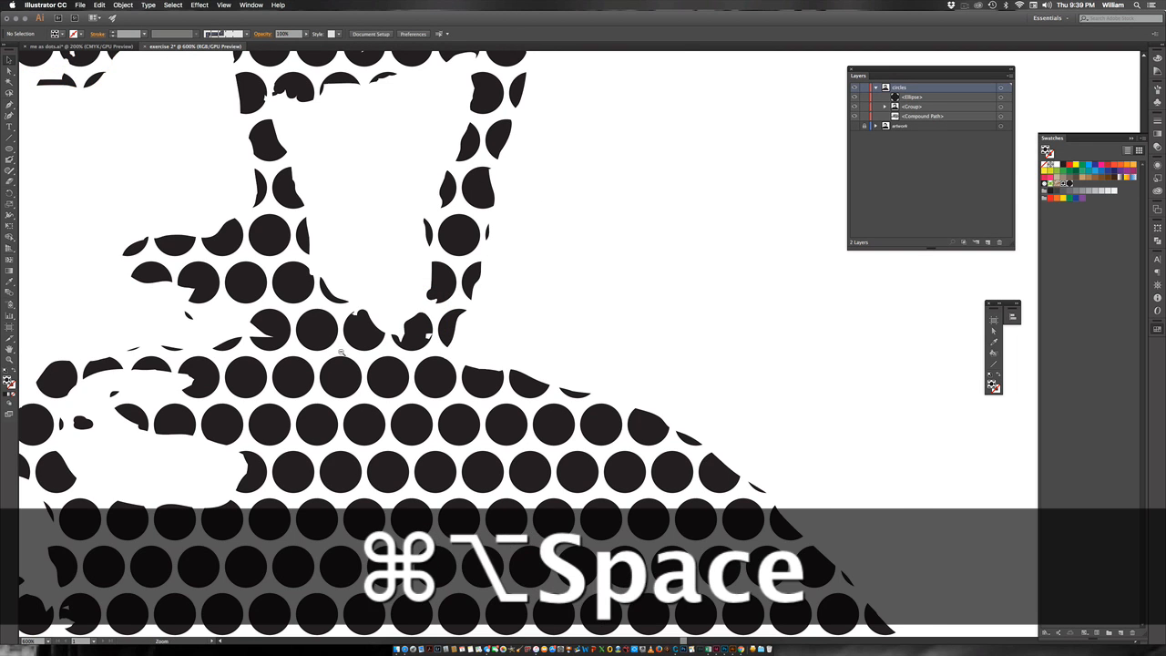
# Step: Try the dots #2 swatch on the portrait group, and restore its New Pattern Swatch 1 fill
pyautogui.keyDown('alt'); pyautogui.keyDown('super'); pyautogui.click(283, 292); pyautogui.keyUp('super'); pyautogui.keyUp('alt')
pyautogui.keyDown('alt'); pyautogui.keyDown('super'); pyautogui.click(581, 414); pyautogui.keyUp('super'); pyautogui.keyUp('alt')
pyautogui.keyDown('alt'); pyautogui.keyDown('super'); pyautogui.click(580, 415); pyautogui.keyUp('super'); pyautogui.keyUp('alt')
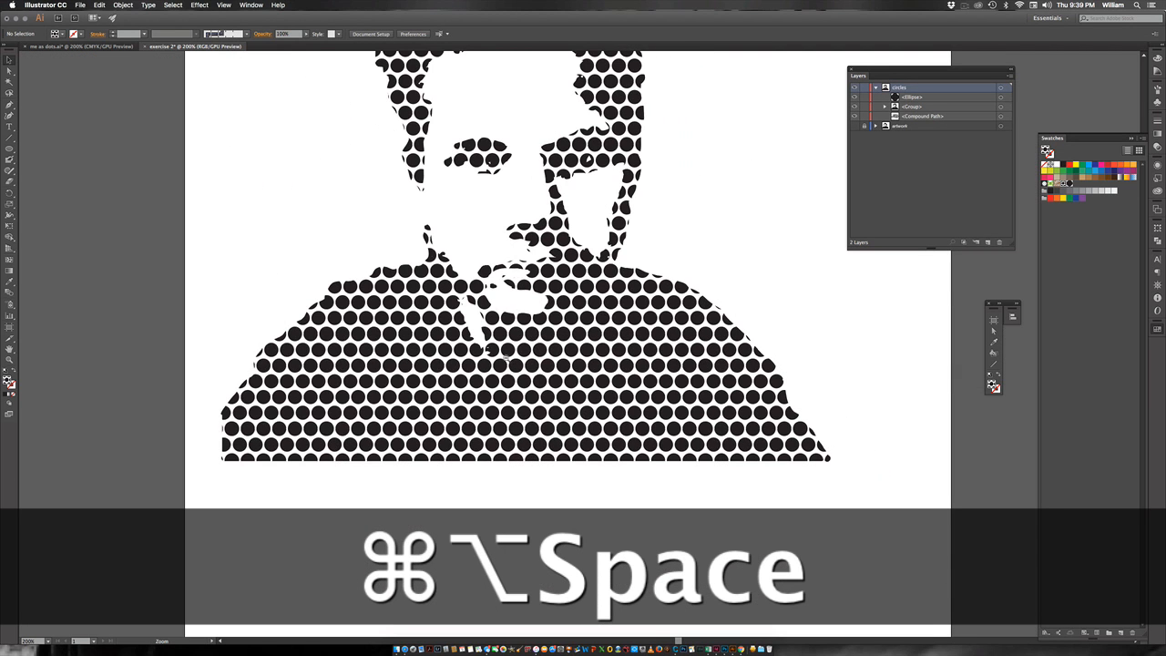
pyautogui.keyDown('alt'); pyautogui.keyDown('super'); pyautogui.click(556, 378); pyautogui.keyUp('super'); pyautogui.keyUp('alt')
pyautogui.moveTo(572, 324); pyautogui.dragTo(503, 378)
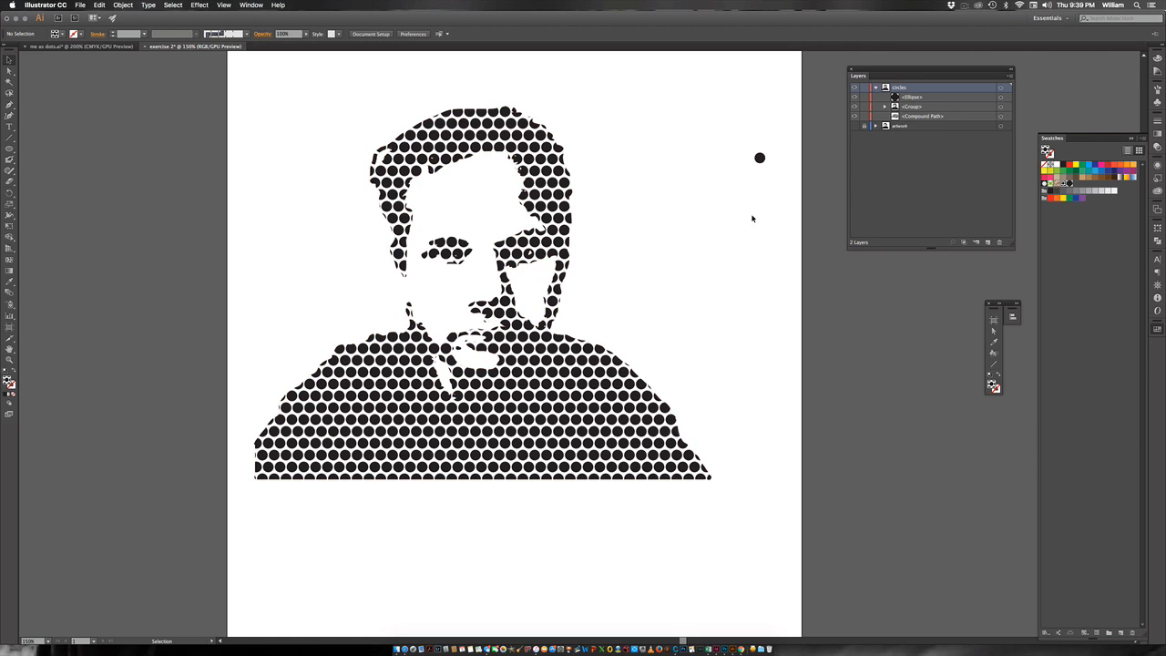
pyautogui.click(1071, 184)
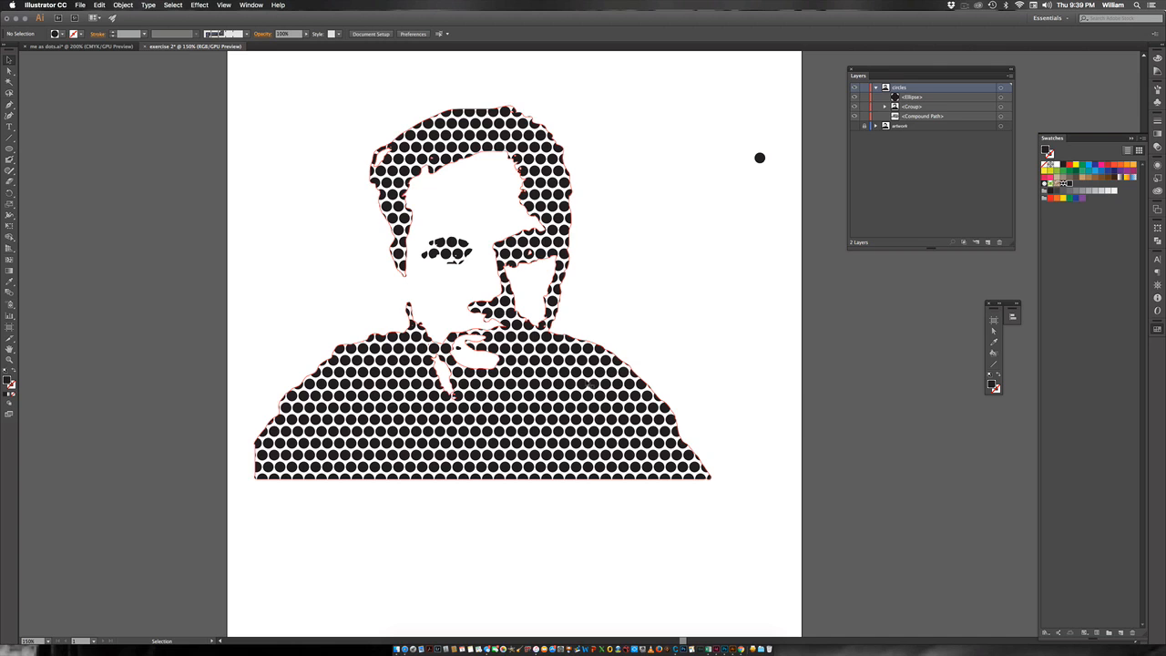
pyautogui.click(590, 383)
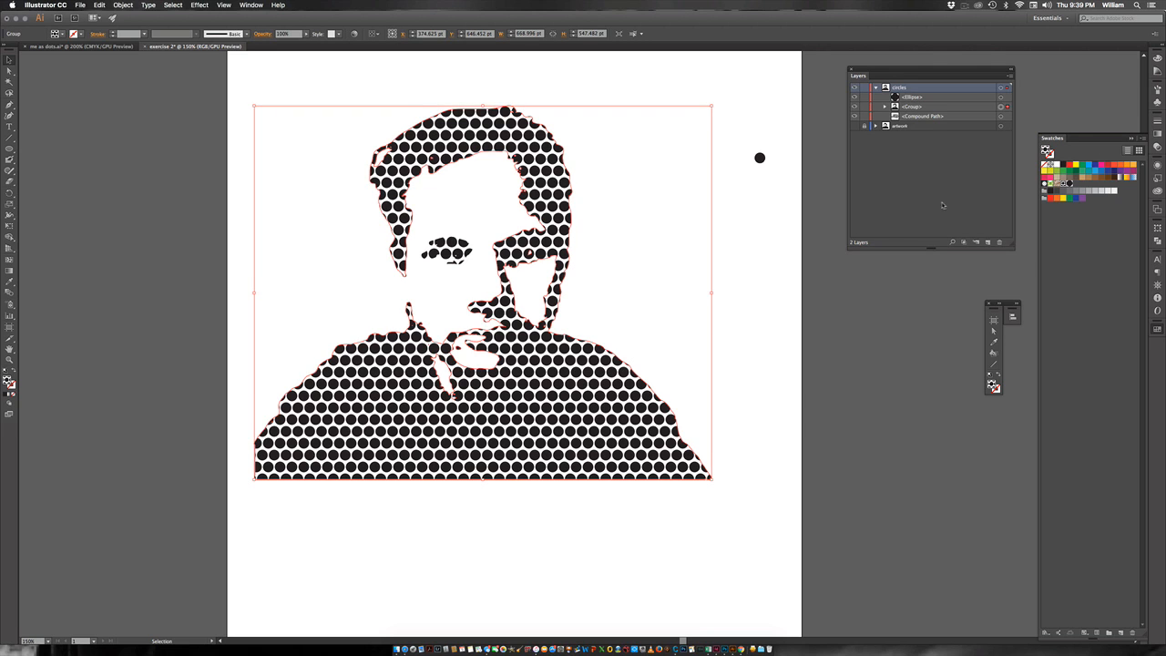
pyautogui.click(1070, 184)
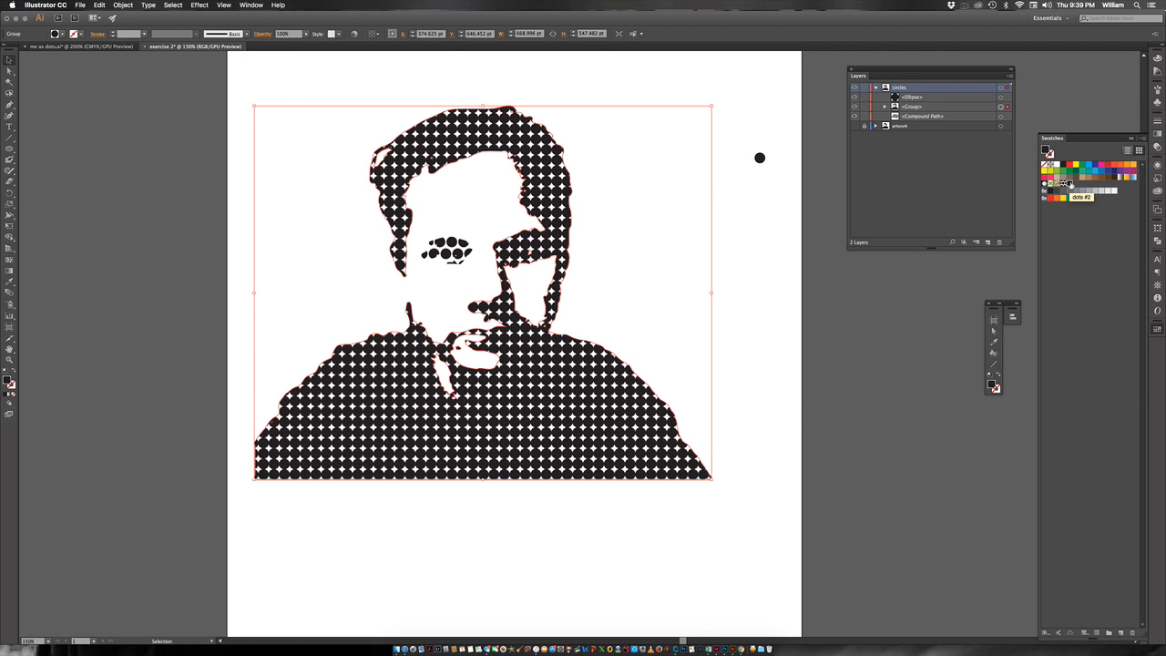
pyautogui.click(1064, 184)
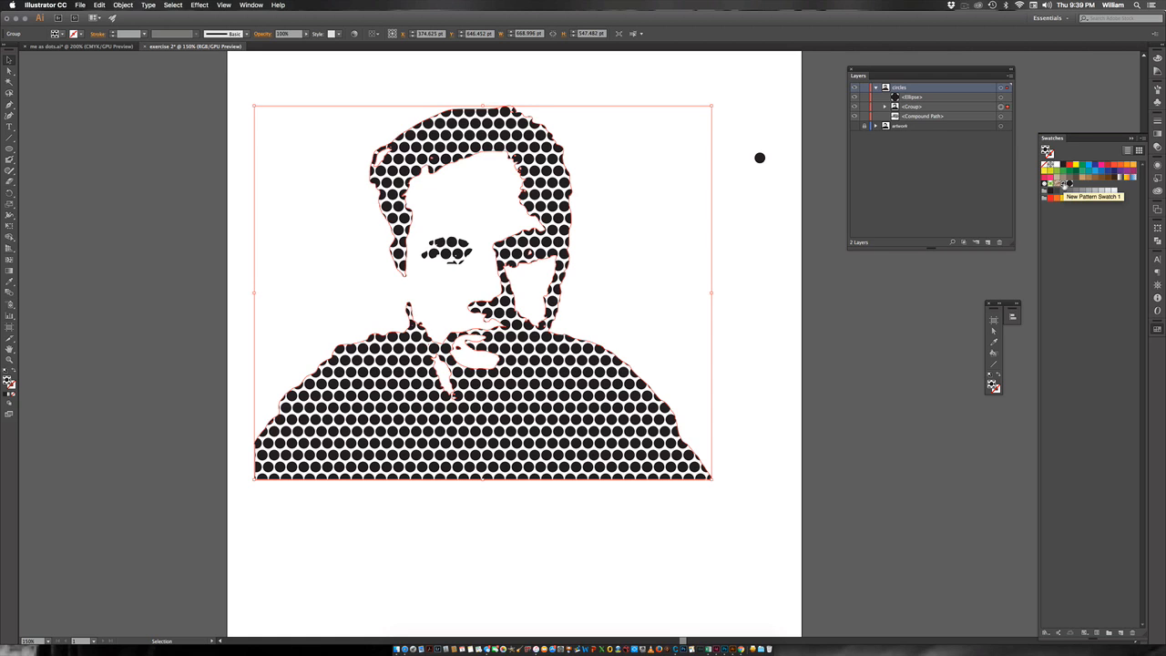
# Step: Open New Pattern Swatch 1 for pattern editing and shrink its circle proportionally from the centre to about 9.85 pt
pyautogui.doubleClick(1066, 185)
pyautogui.press('super+space')
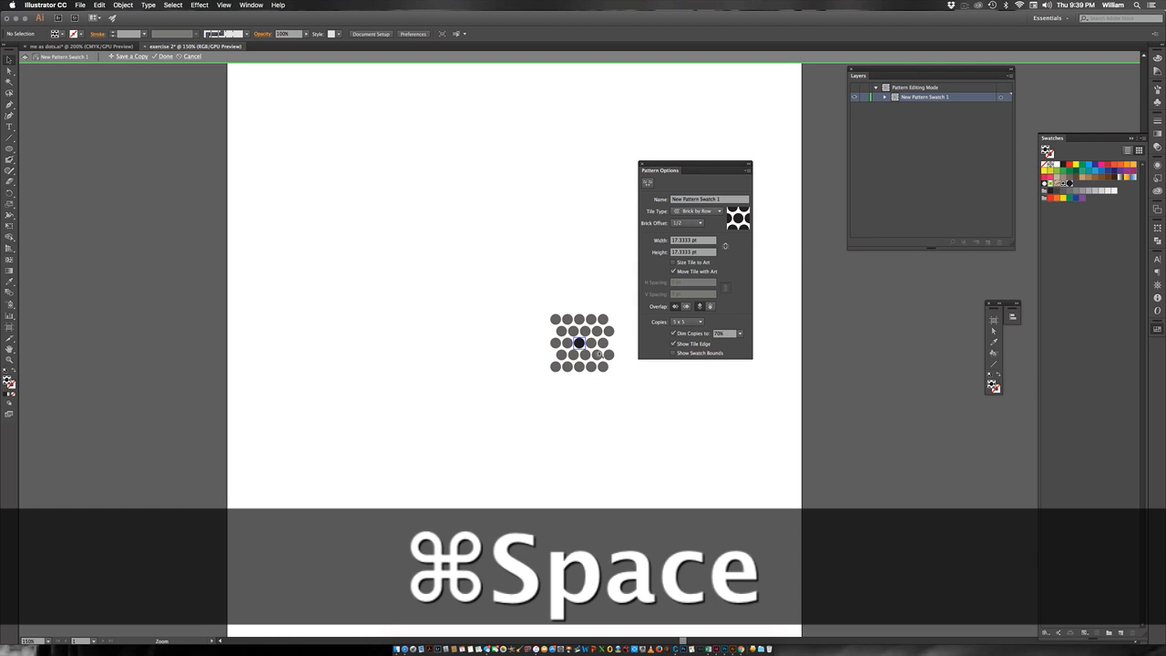
pyautogui.click(579, 345)
pyautogui.click(592, 350)
pyautogui.click(587, 343)
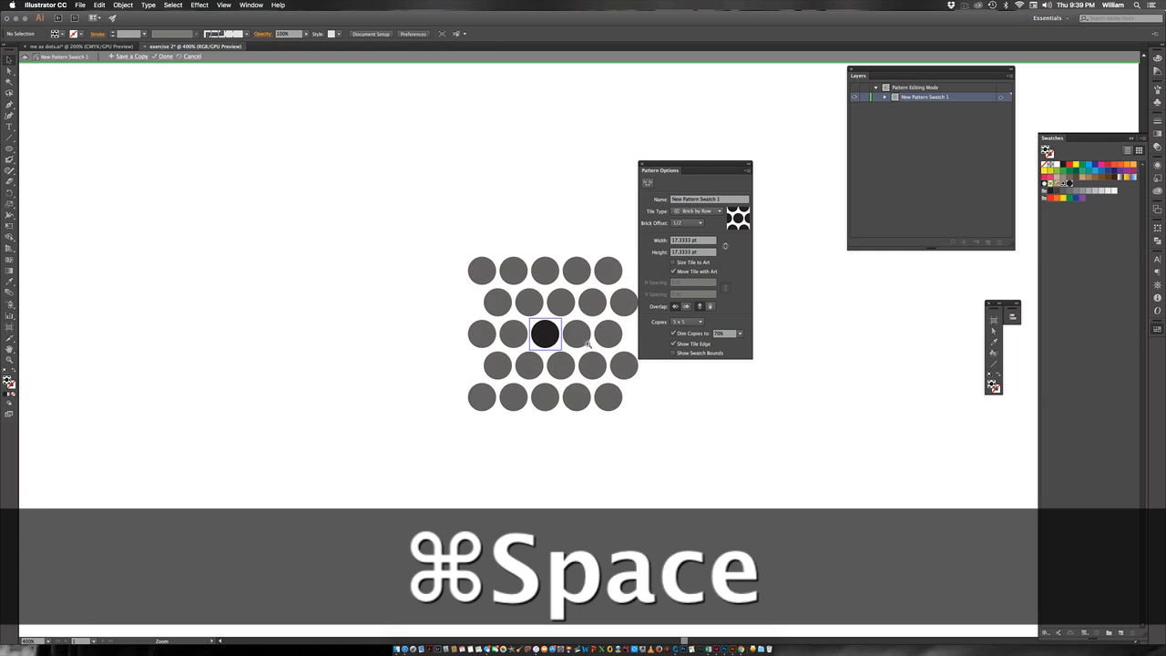
pyautogui.click(590, 344)
pyautogui.keyDown('super'); pyautogui.click(516, 330); pyautogui.keyUp('super')
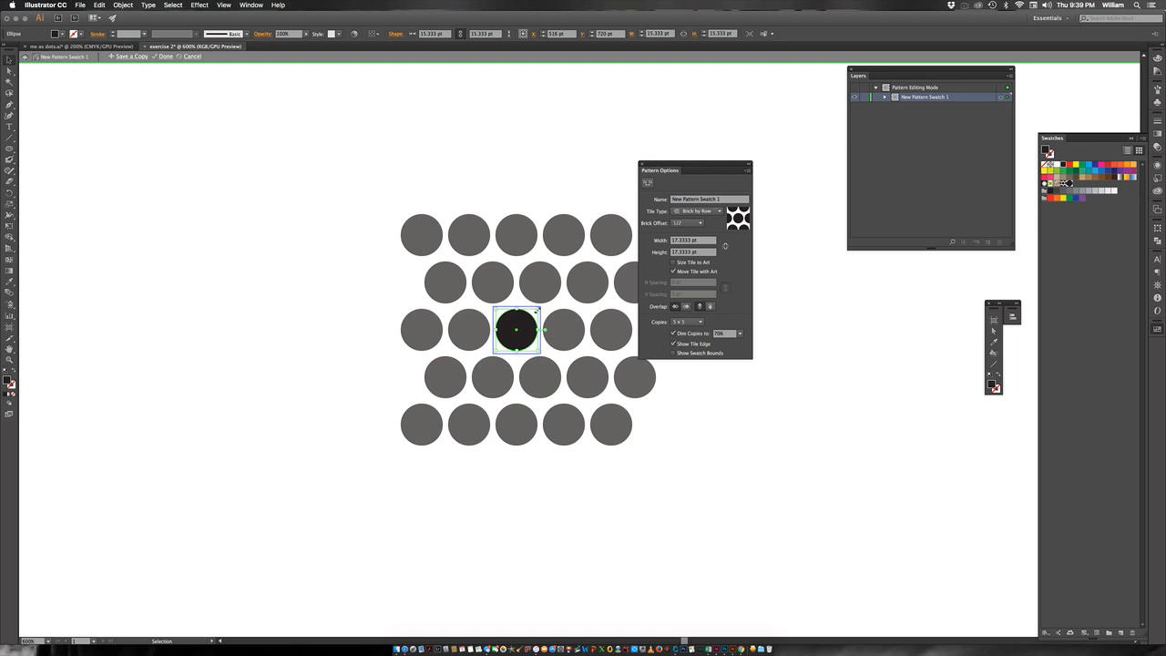
pyautogui.moveTo(537, 310); pyautogui.dragTo(533, 315)
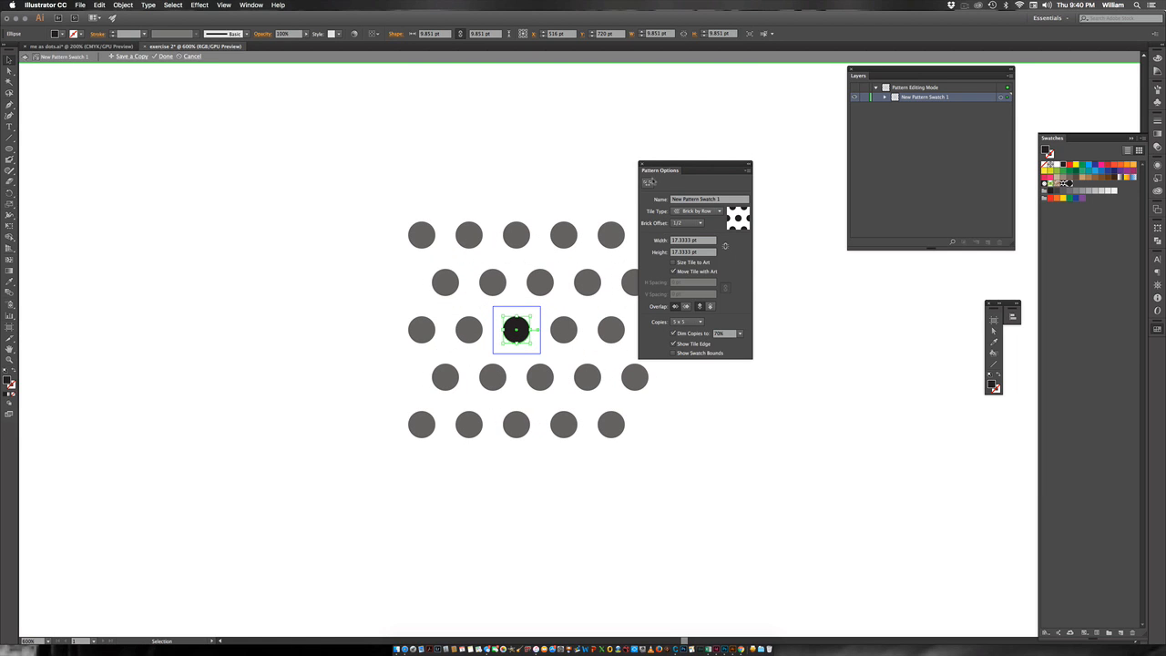
# Step: Shrink the pattern tile evenly around the circle to about 12.67 by 12.67 pt with the Pattern Tile Tool and finish editing
pyautogui.click(649, 184)
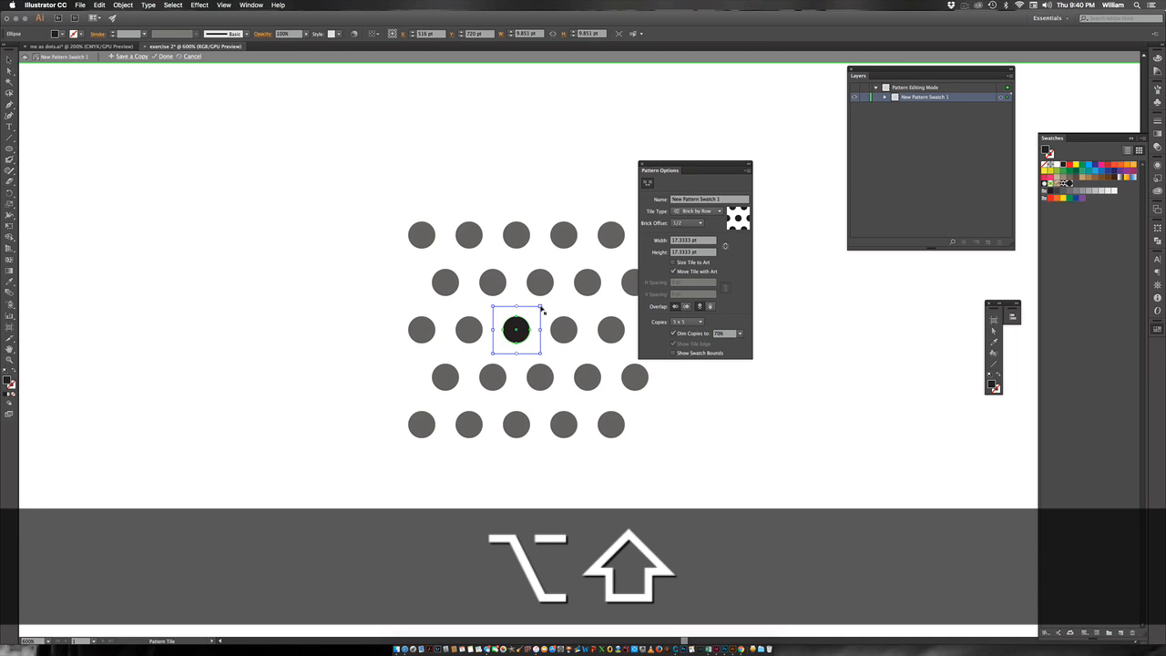
pyautogui.moveTo(539, 307); pyautogui.dragTo(533, 314)
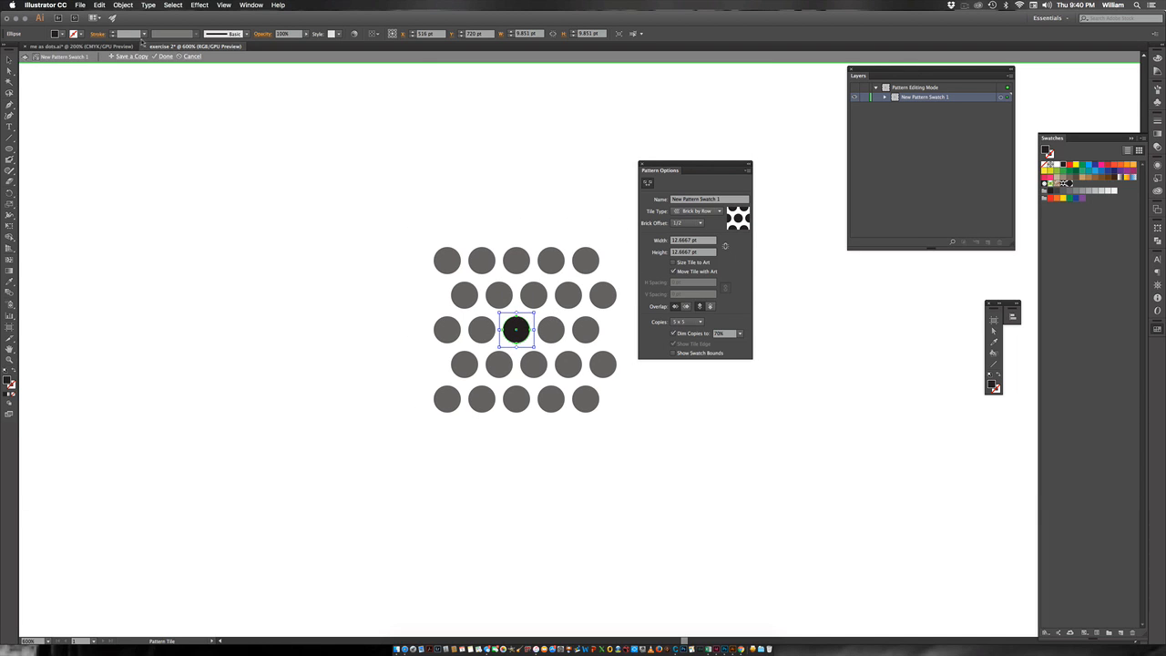
pyautogui.click(166, 56)
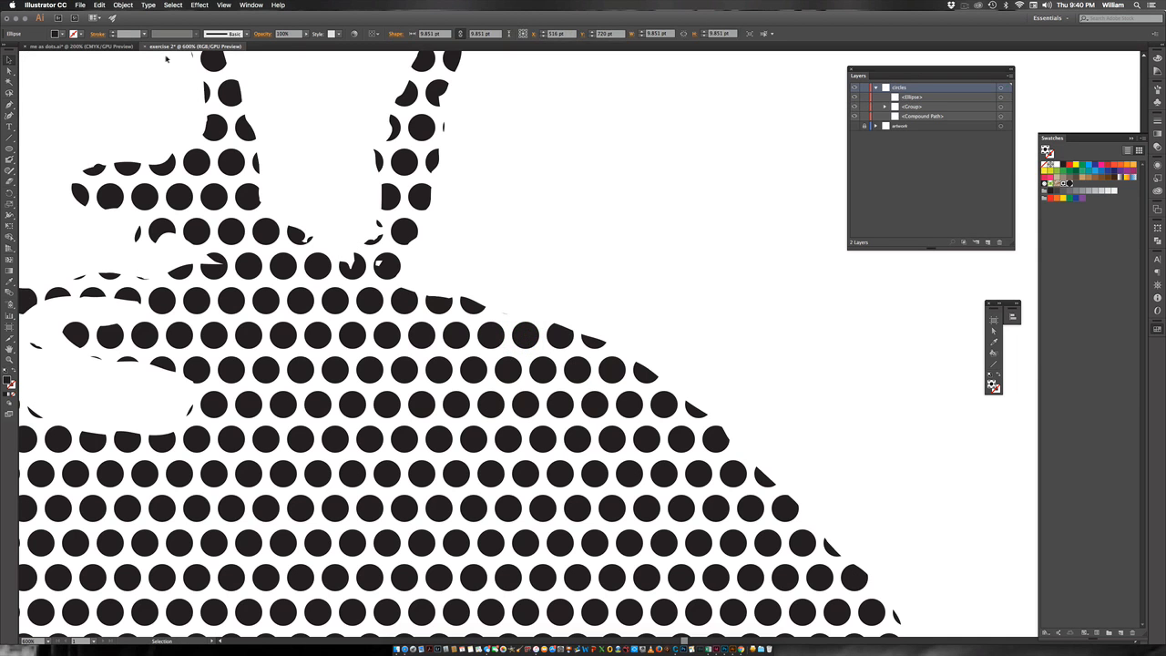
# Step: Reopen New Pattern Swatch 1 for pattern editing and shrink its circle proportionally from the centre to about 6.2 pt
pyautogui.press('super+alt+space')
pyautogui.keyDown('alt'); pyautogui.keyDown('super'); pyautogui.click(385, 336); pyautogui.keyUp('super'); pyautogui.keyUp('alt')
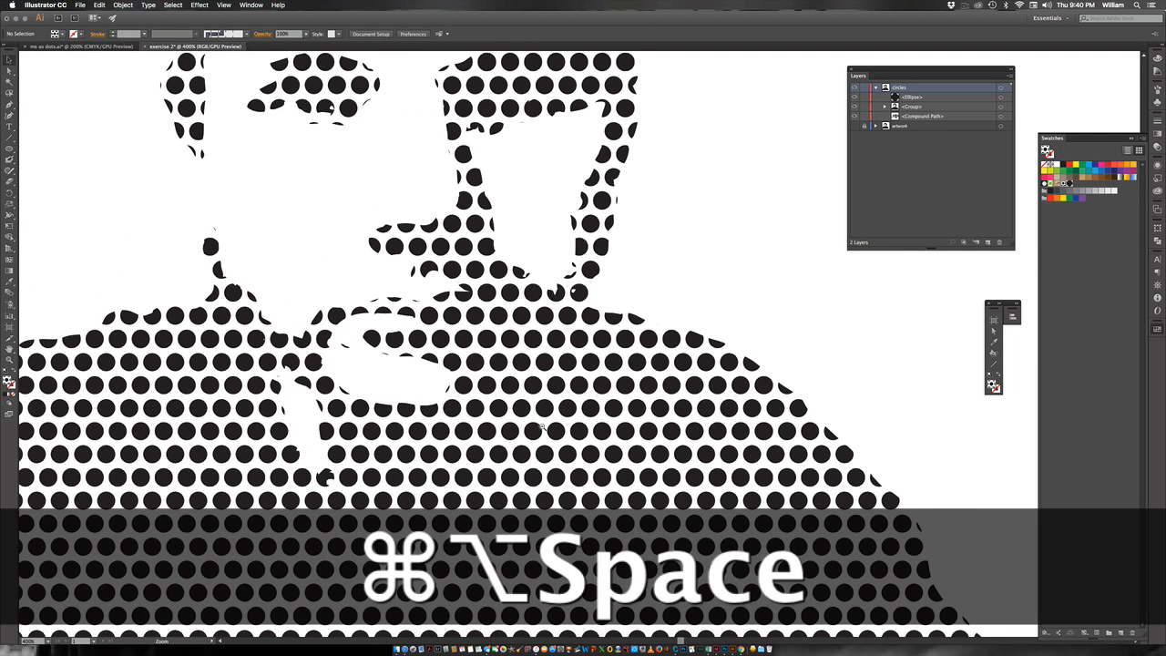
pyautogui.keyDown('alt'); pyautogui.keyDown('super'); pyautogui.click(546, 428); pyautogui.keyUp('super'); pyautogui.keyUp('alt')
pyautogui.keyDown('alt'); pyautogui.keyDown('super'); pyautogui.click(555, 401); pyautogui.keyUp('super'); pyautogui.keyUp('alt')
pyautogui.keyDown('alt'); pyautogui.keyDown('super'); pyautogui.click(514, 324); pyautogui.keyUp('super'); pyautogui.keyUp('alt')
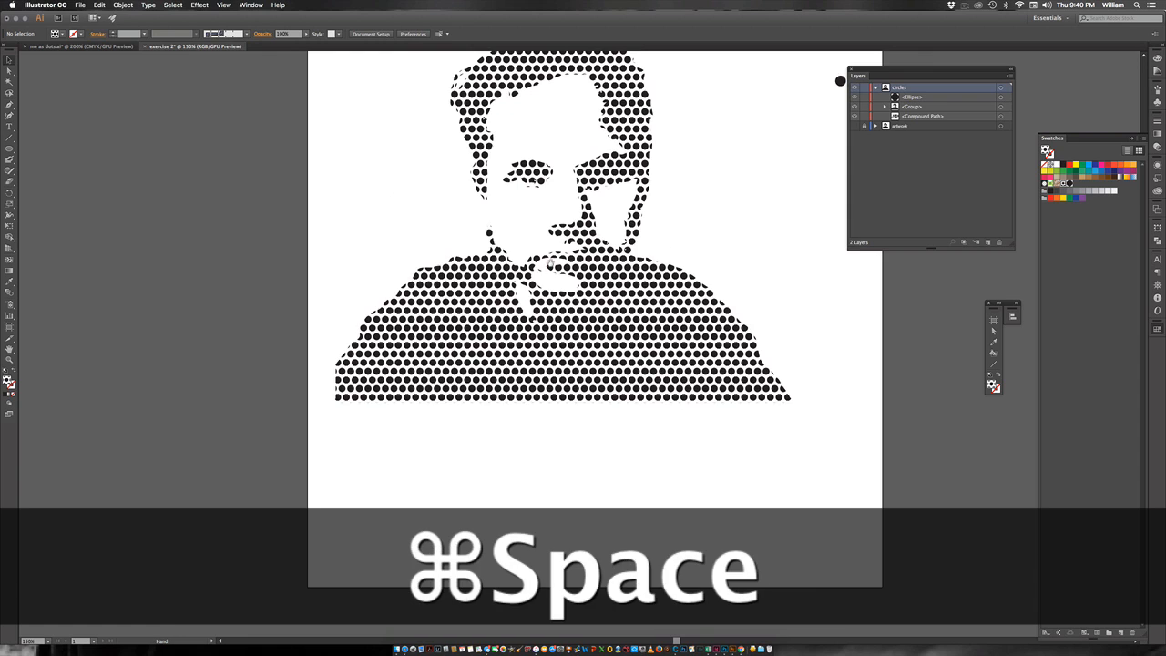
pyautogui.moveTo(642, 259); pyautogui.dragTo(520, 359)
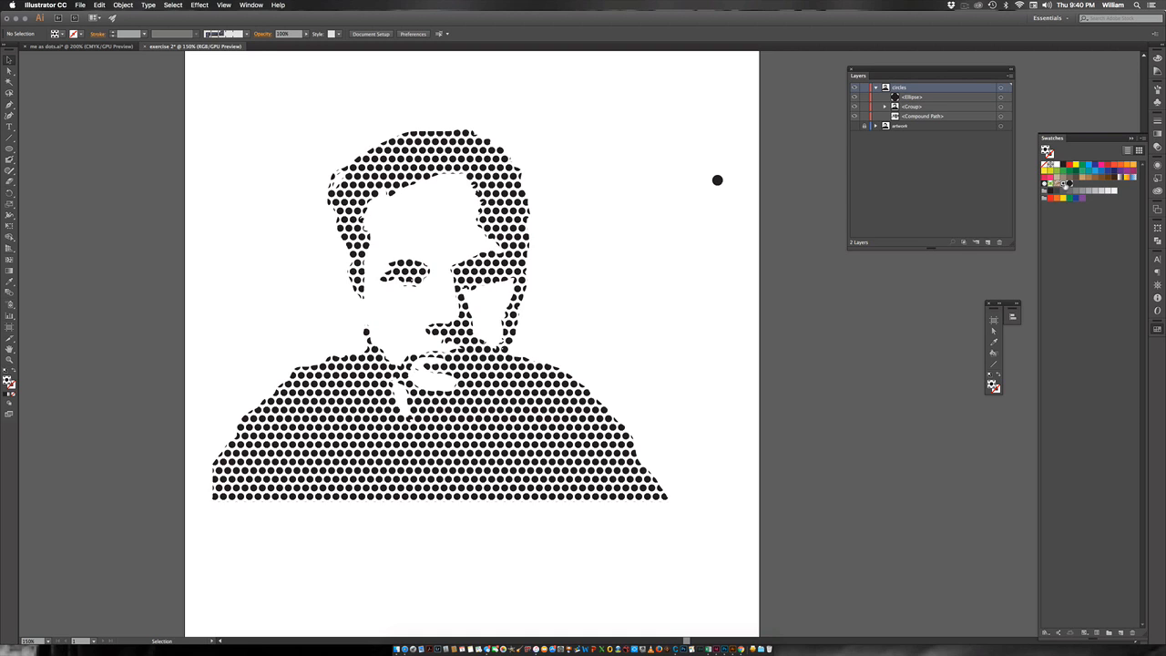
pyautogui.doubleClick(1068, 184)
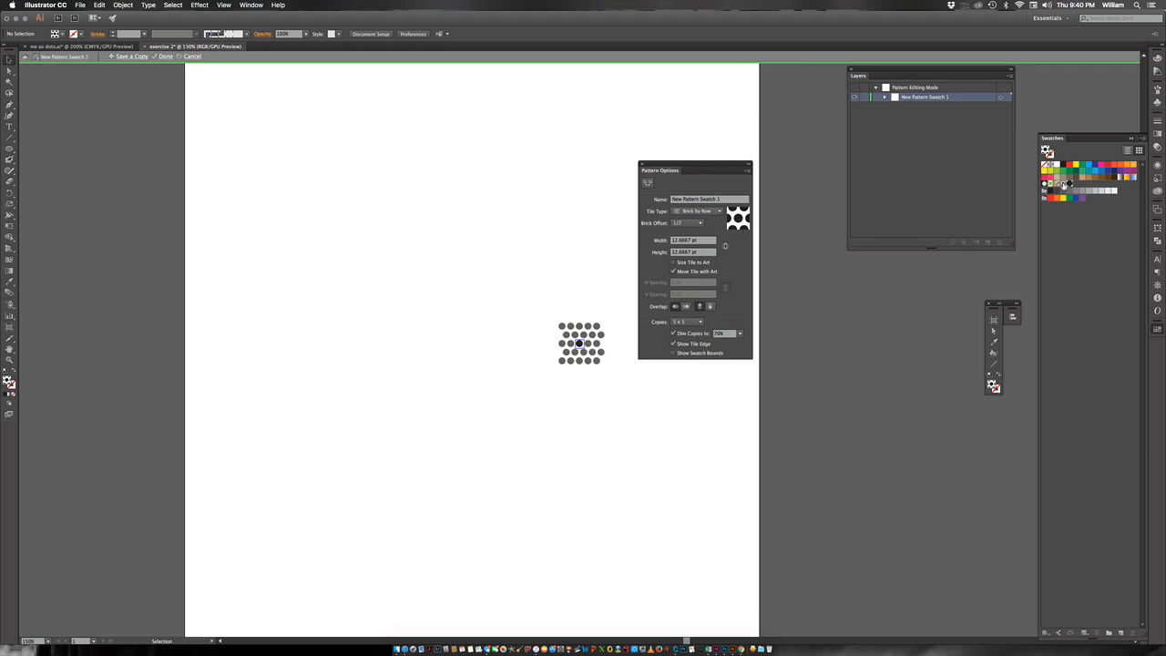
pyautogui.press('super+space')
pyautogui.moveTo(570, 332); pyautogui.dragTo(783, 462)
pyautogui.moveTo(783, 462); pyautogui.dragTo(666, 448)
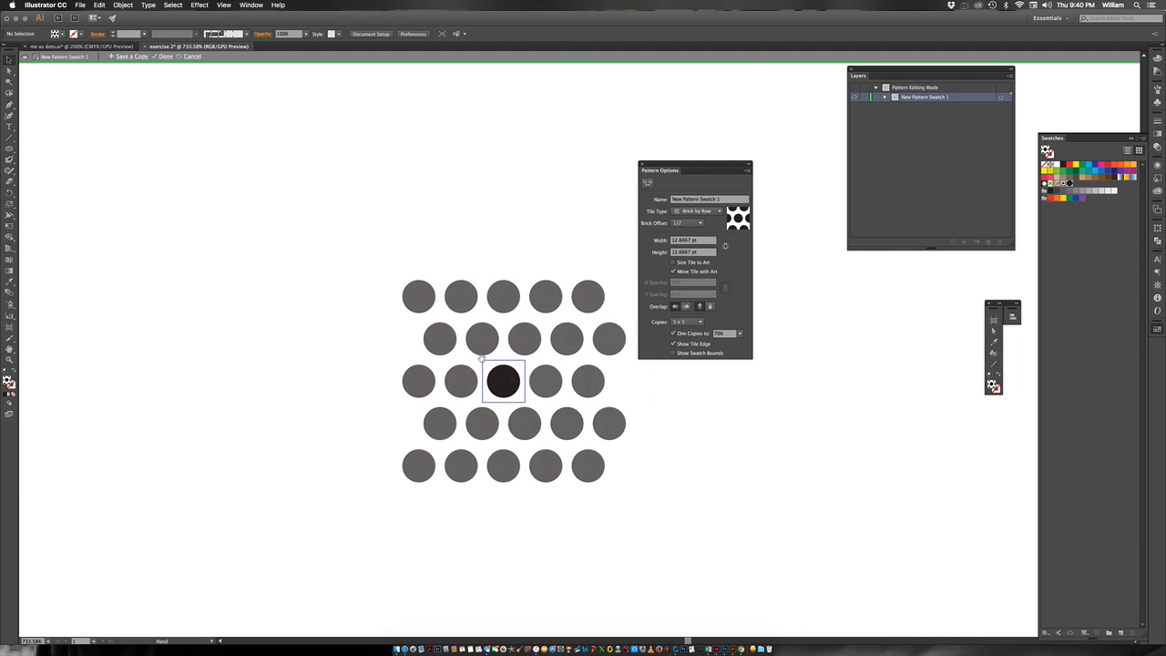
pyautogui.click(508, 380)
pyautogui.moveTo(522, 364); pyautogui.dragTo(515, 368)
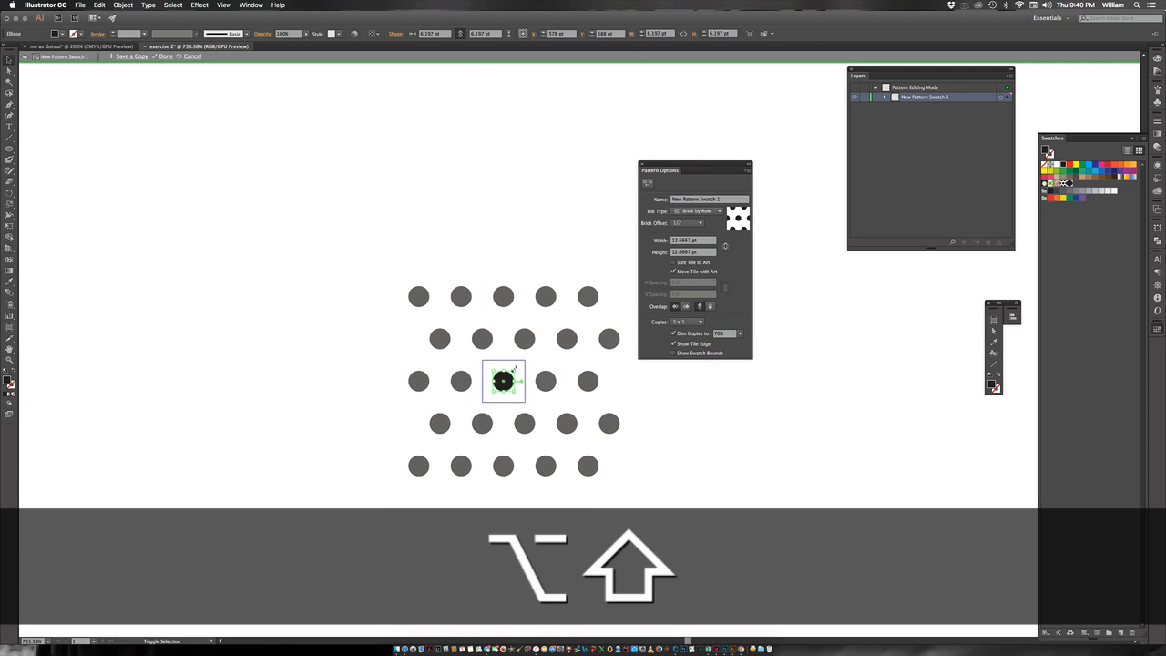
# Step: Tighten the pattern tile around the circle to about 7.31 by 7.31 pt with the Pattern Tile Tool and finish editing
pyautogui.click(647, 183)
pyautogui.press('shift')
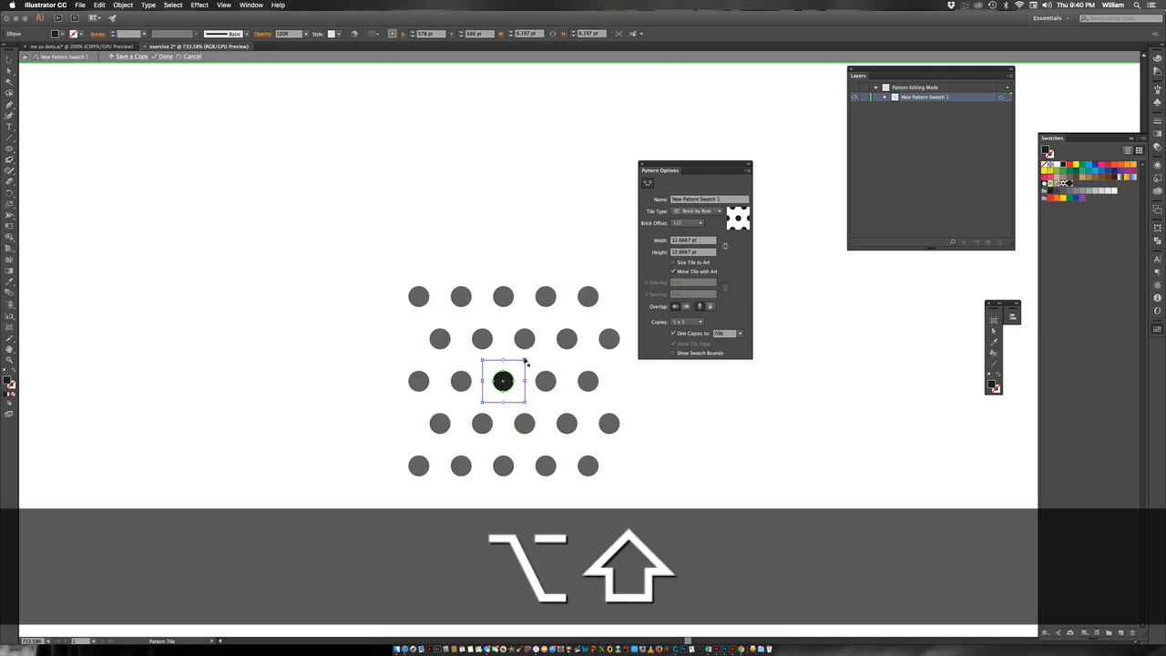
pyautogui.moveTo(525, 362); pyautogui.dragTo(518, 368)
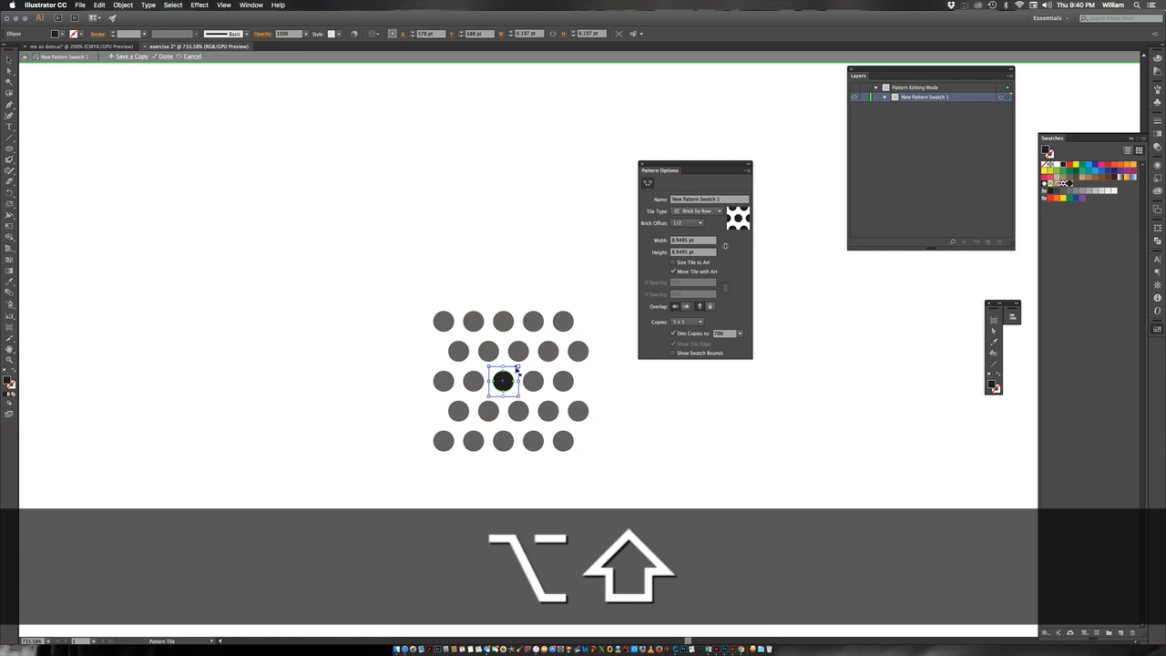
pyautogui.moveTo(520, 367); pyautogui.dragTo(516, 371)
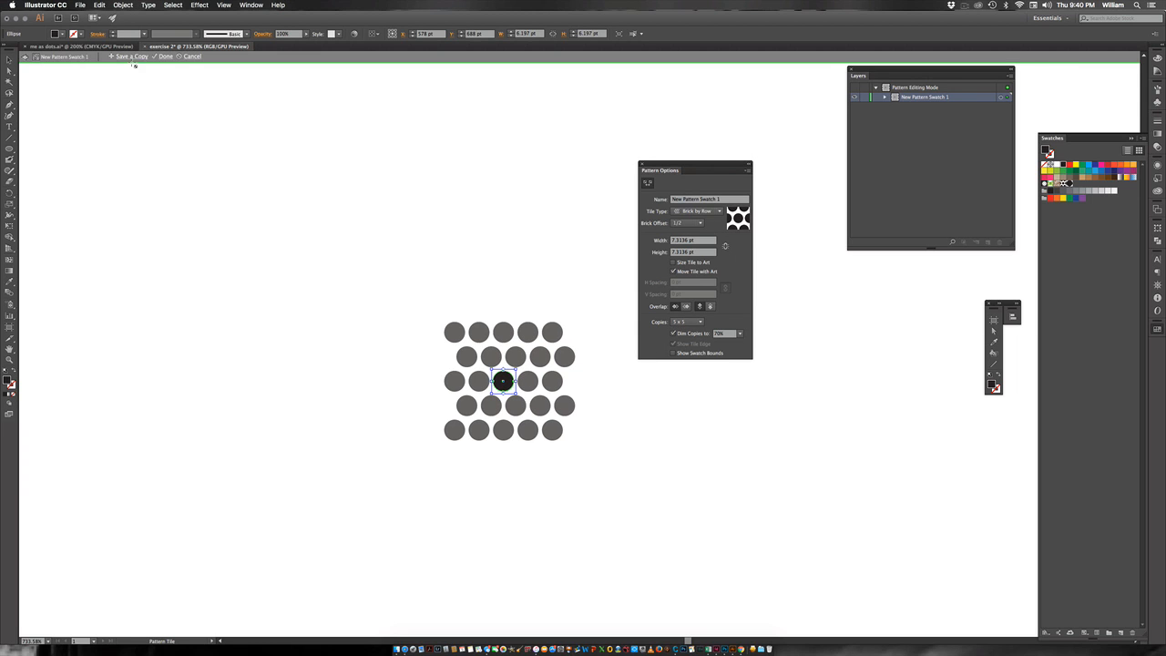
pyautogui.click(165, 57)
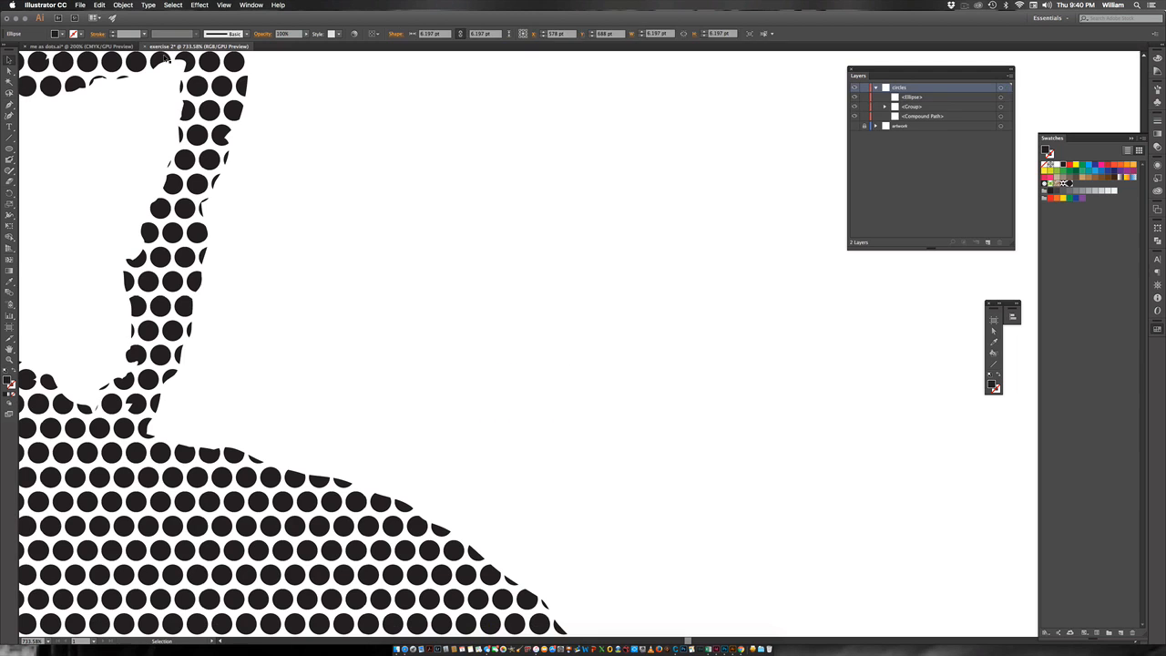
# Step: Reopen New Pattern Swatch 1, enlarge its pattern tile evenly around the circle to about 8.41 by 8.41 pt, and finish editing
pyautogui.press('super+alt+space')
pyautogui.keyDown('alt'); pyautogui.keyDown('super'); pyautogui.click(359, 409); pyautogui.keyUp('super'); pyautogui.keyUp('alt')
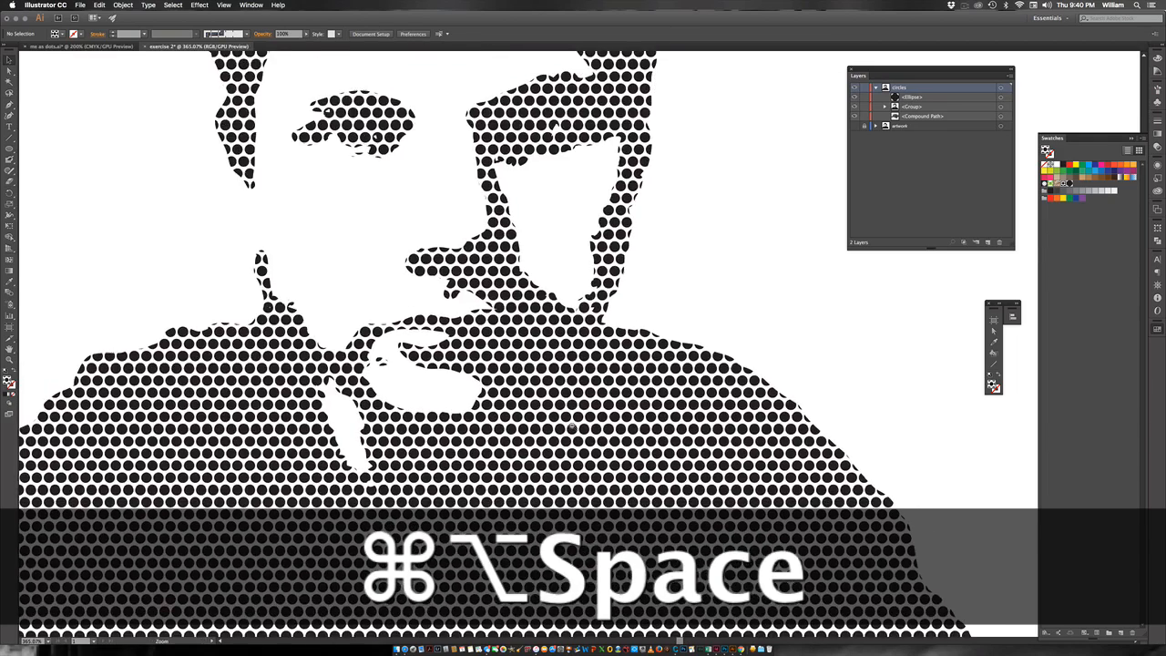
pyautogui.keyDown('alt'); pyautogui.keyDown('super'); pyautogui.click(572, 425); pyautogui.keyUp('super'); pyautogui.keyUp('alt')
pyautogui.press('super+space')
pyautogui.moveTo(531, 298); pyautogui.dragTo(451, 415)
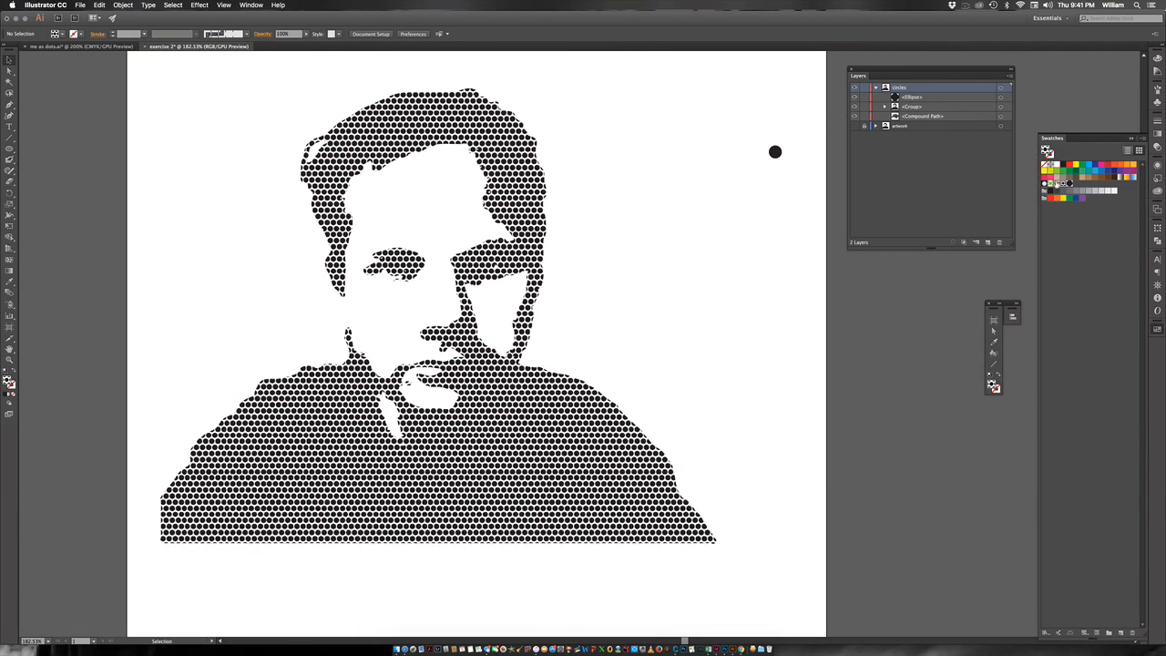
pyautogui.doubleClick(1068, 183)
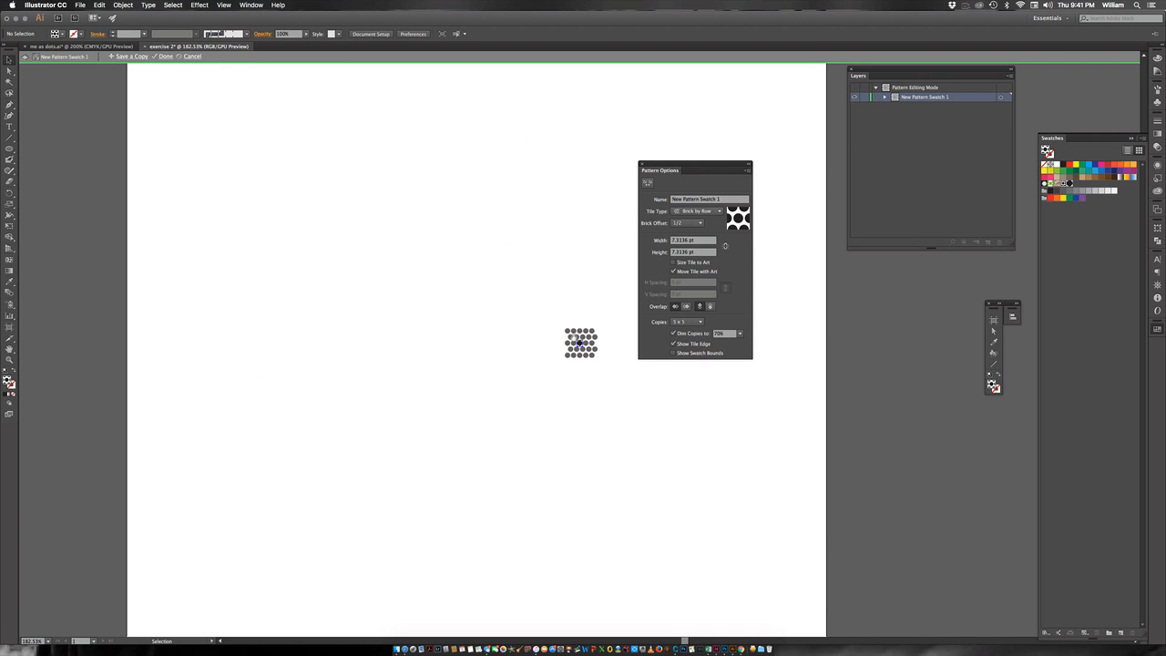
pyautogui.press('super+space')
pyautogui.moveTo(577, 339); pyautogui.dragTo(741, 422)
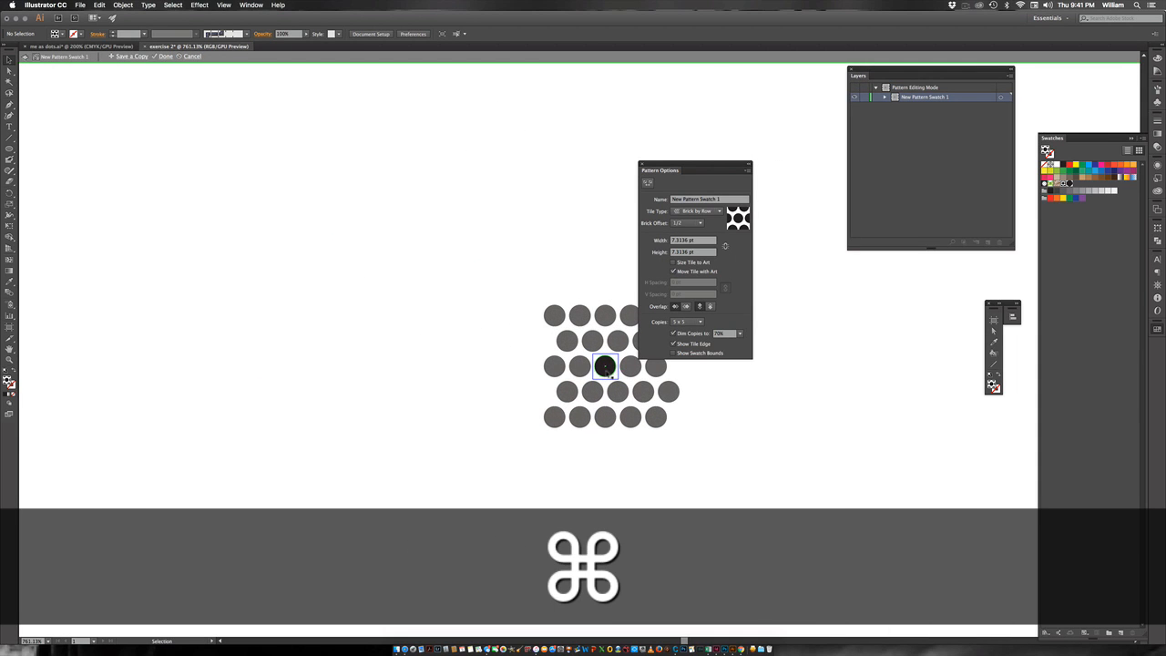
pyautogui.click(606, 366)
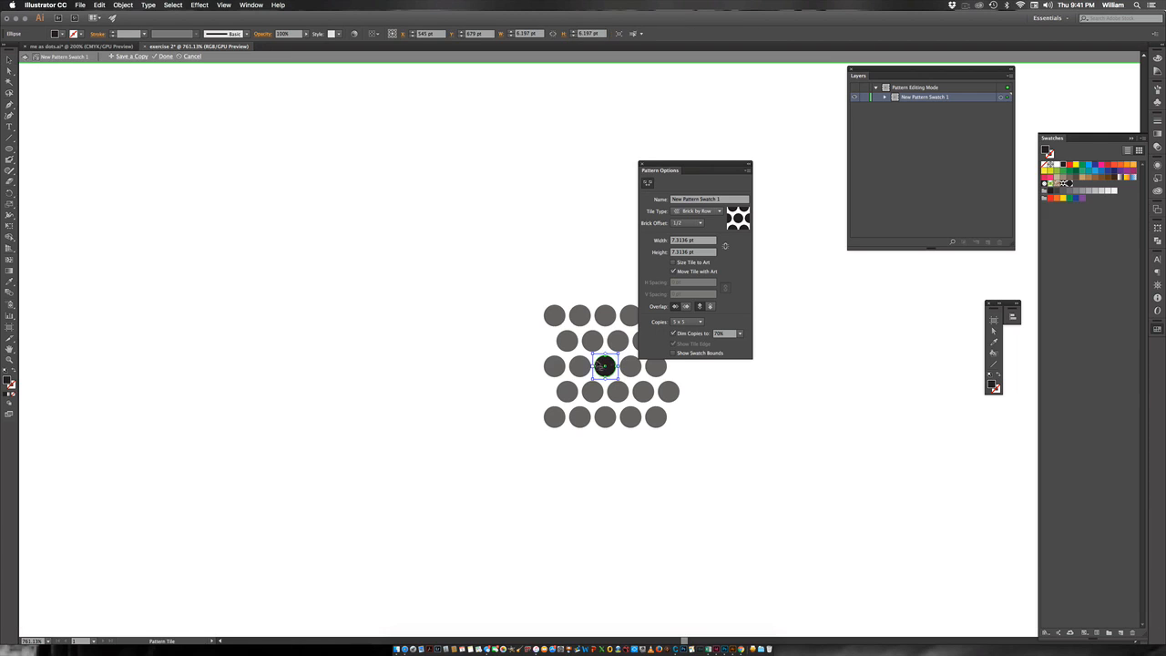
pyautogui.hotkey('alt', 'shift')
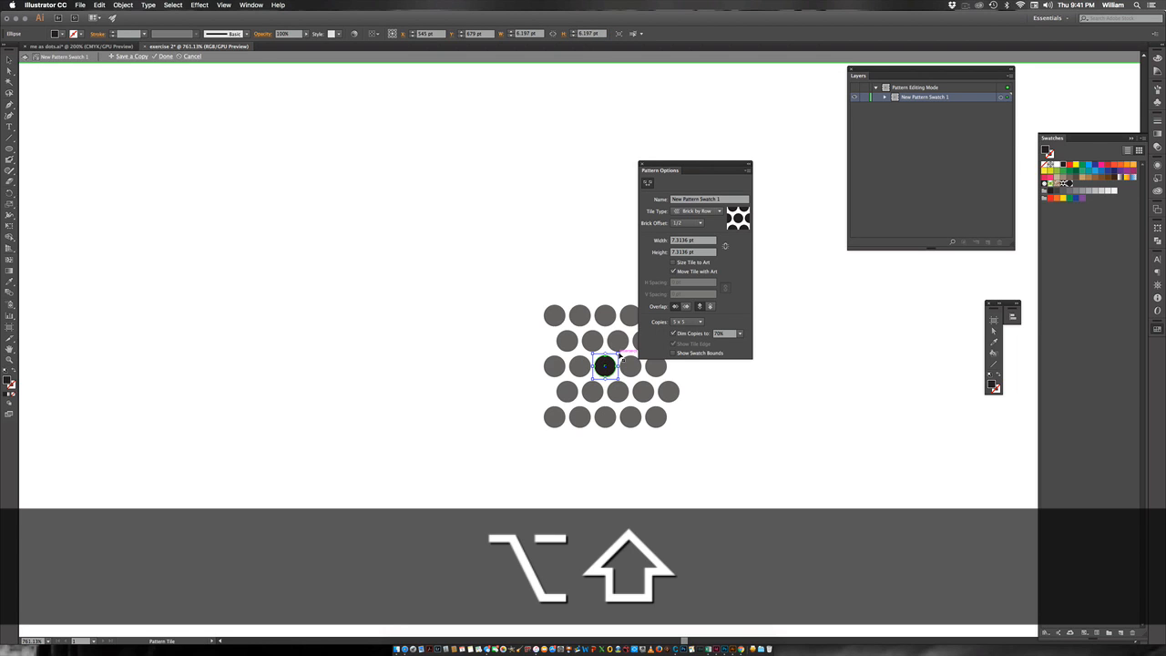
pyautogui.moveTo(619, 354); pyautogui.dragTo(622, 352)
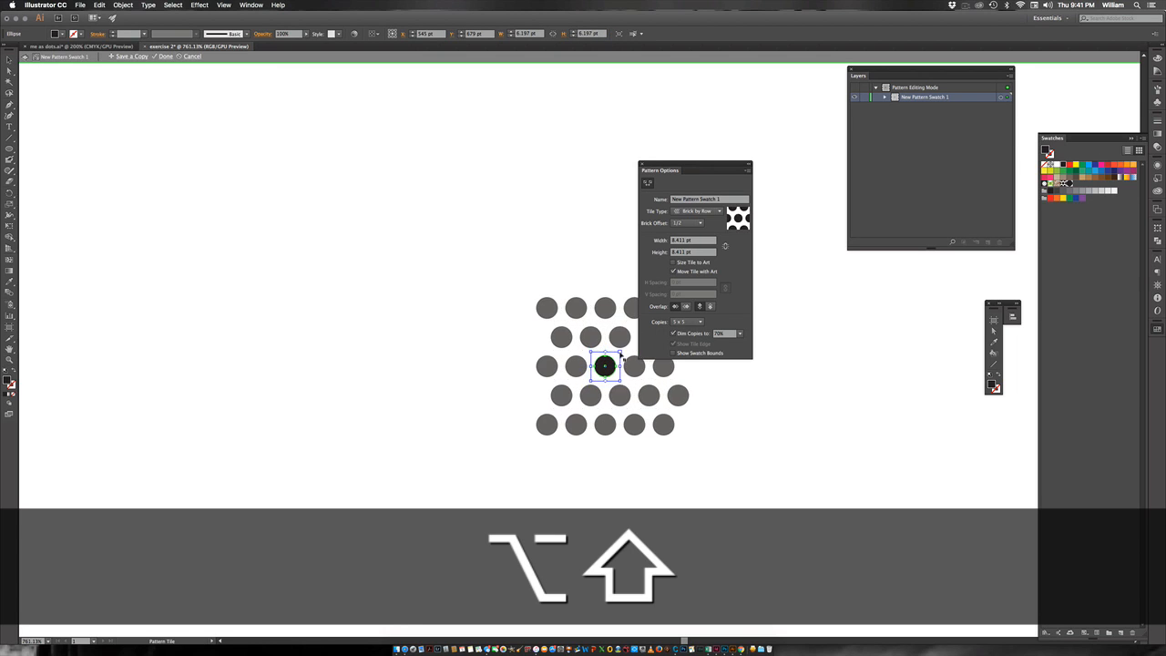
pyautogui.click(165, 56)
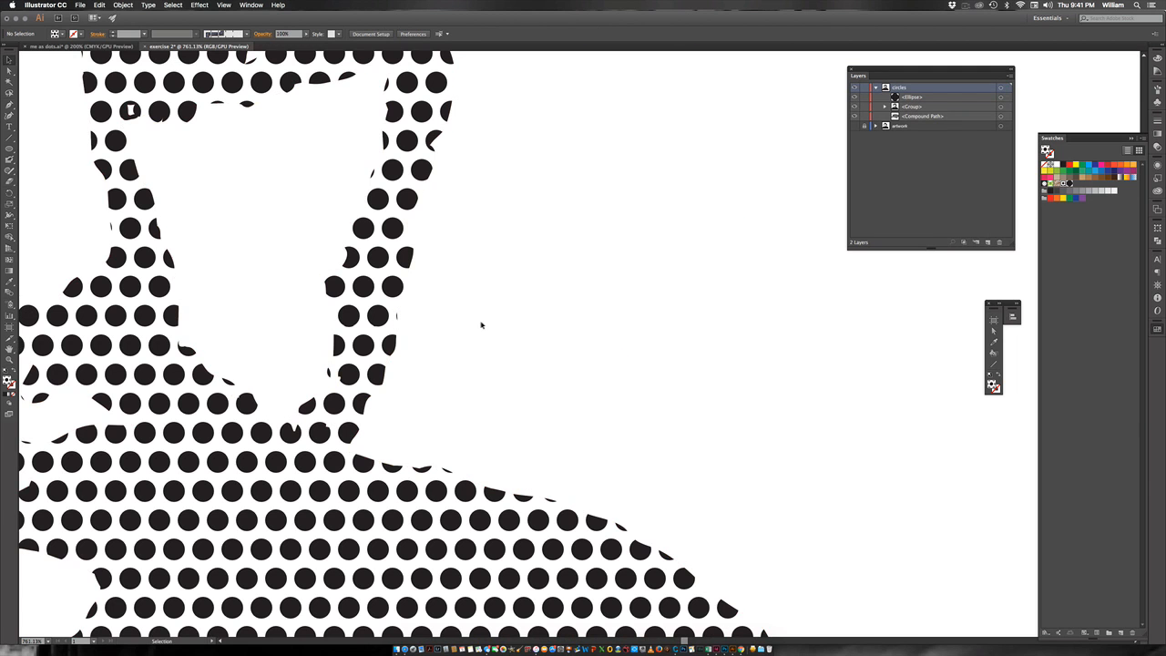
# Step: Delete the single stray circle beside the portrait and expand the circles layer's contents
pyautogui.keyDown('alt'); pyautogui.keyDown('super'); pyautogui.click(432, 398); pyautogui.keyUp('super'); pyautogui.keyUp('alt')
pyautogui.keyDown('alt'); pyautogui.keyDown('super'); pyautogui.click(432, 398); pyautogui.keyUp('super'); pyautogui.keyUp('alt')
pyautogui.keyDown('alt'); pyautogui.keyDown('super'); pyautogui.click(550, 411); pyautogui.keyUp('super'); pyautogui.keyUp('alt')
pyautogui.keyDown('alt'); pyautogui.keyDown('super'); pyautogui.click(565, 409); pyautogui.keyUp('super'); pyautogui.keyUp('alt')
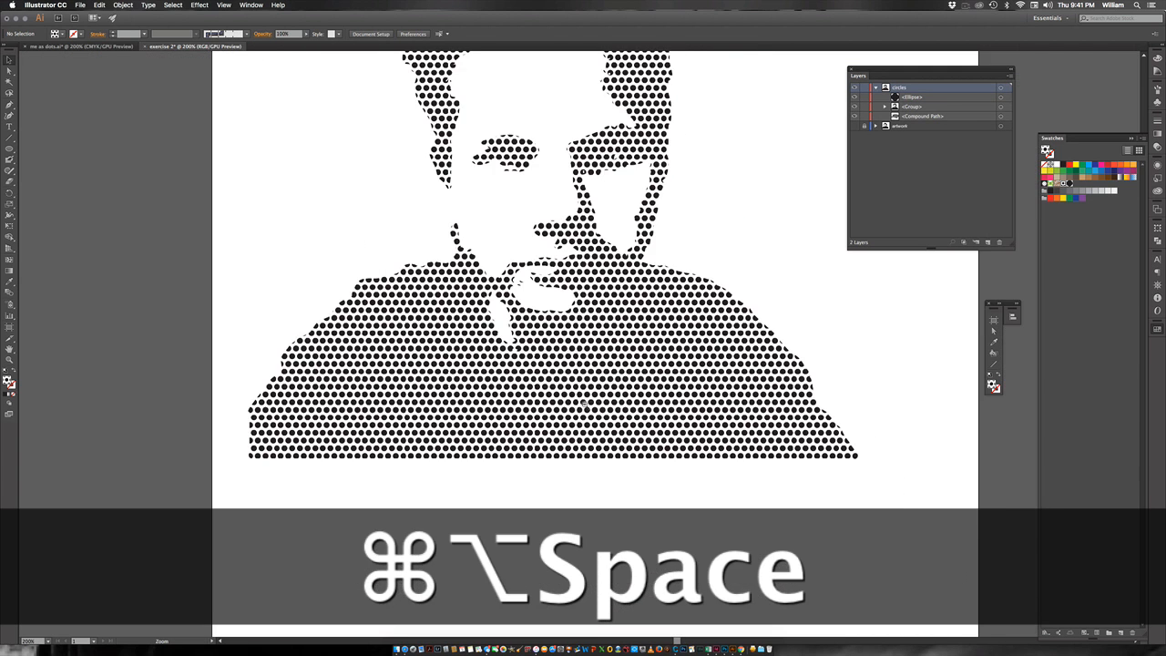
pyautogui.keyDown('alt'); pyautogui.keyDown('super'); pyautogui.click(584, 403); pyautogui.keyUp('super'); pyautogui.keyUp('alt')
pyautogui.moveTo(601, 266); pyautogui.dragTo(474, 377)
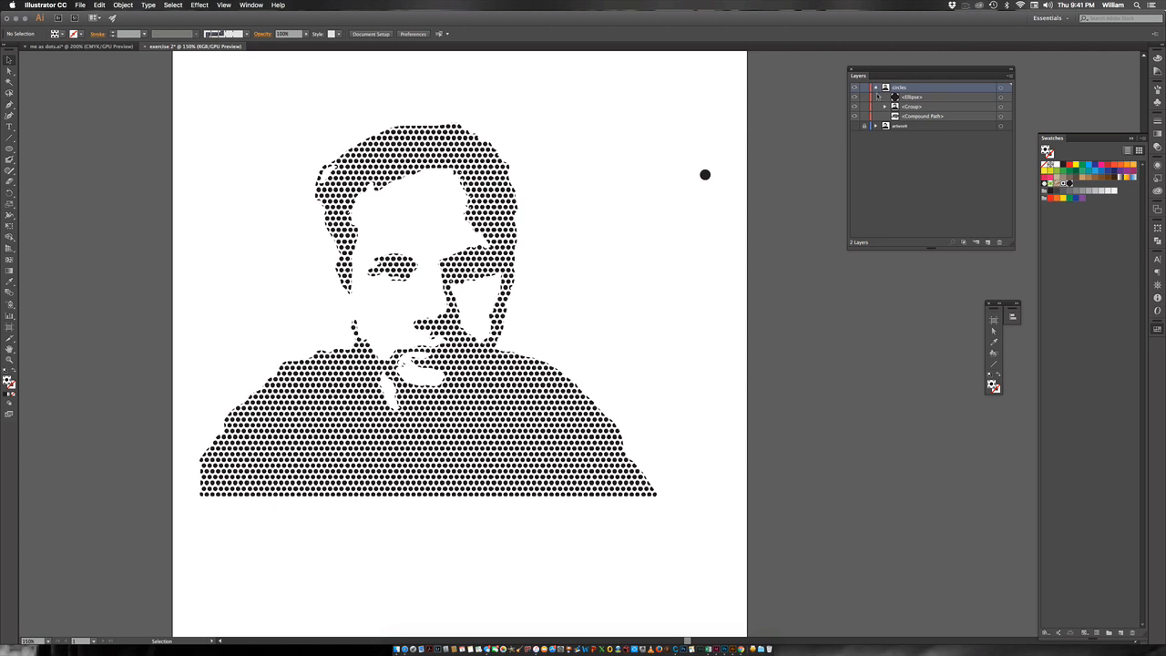
pyautogui.click(875, 87)
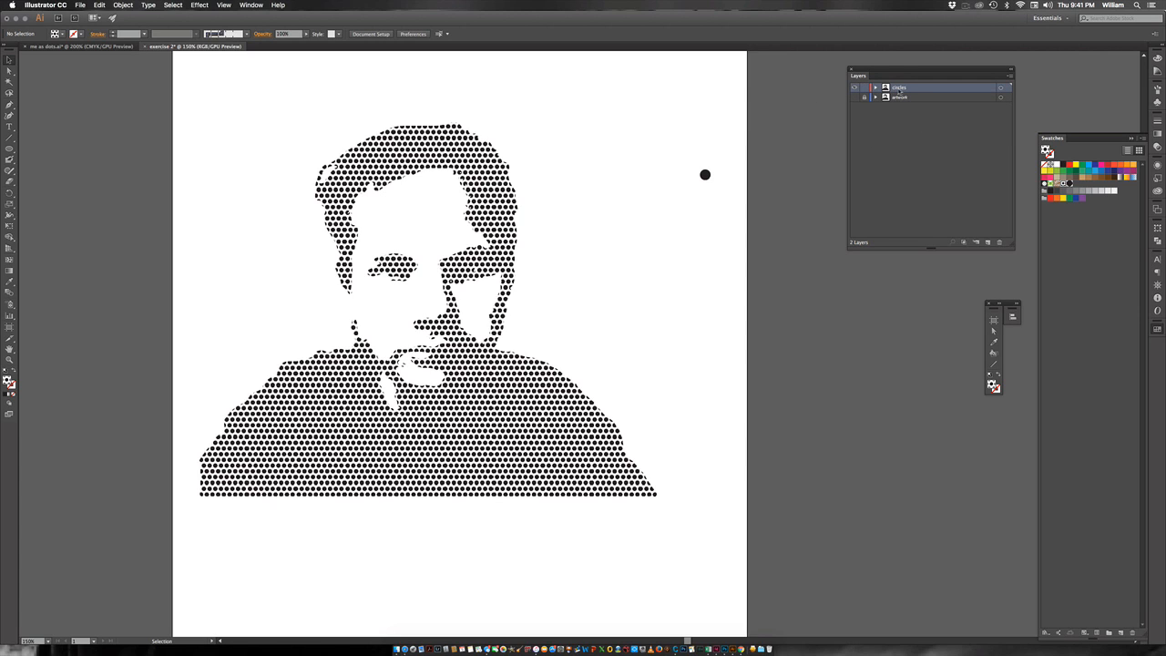
pyautogui.click(1003, 88)
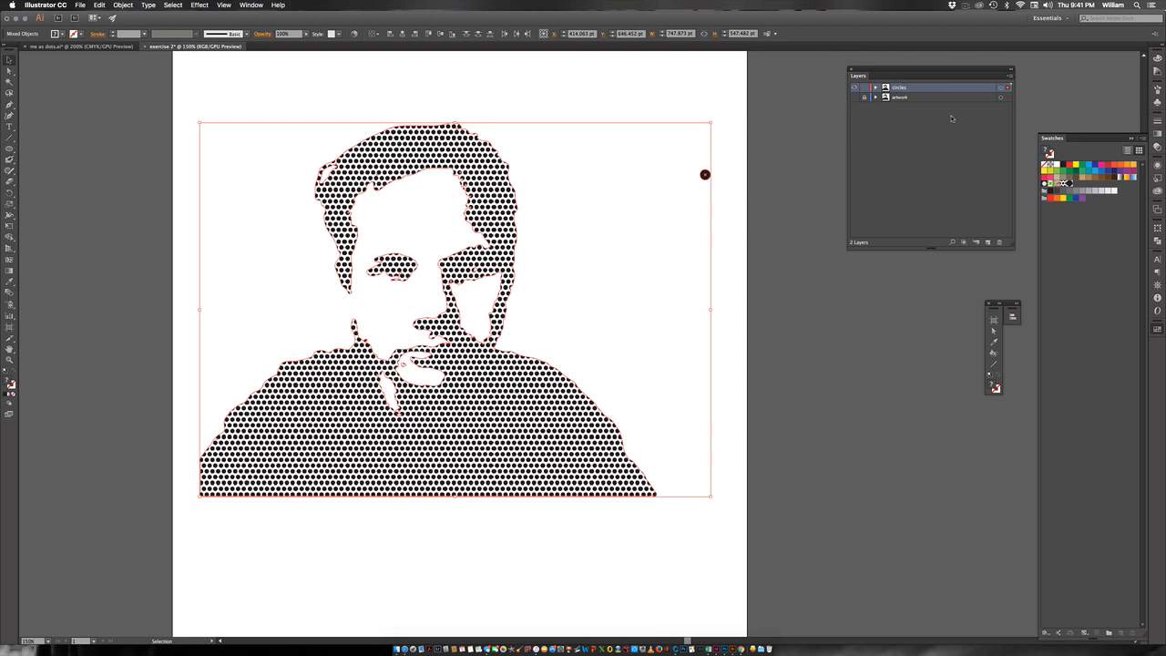
pyautogui.click(733, 178)
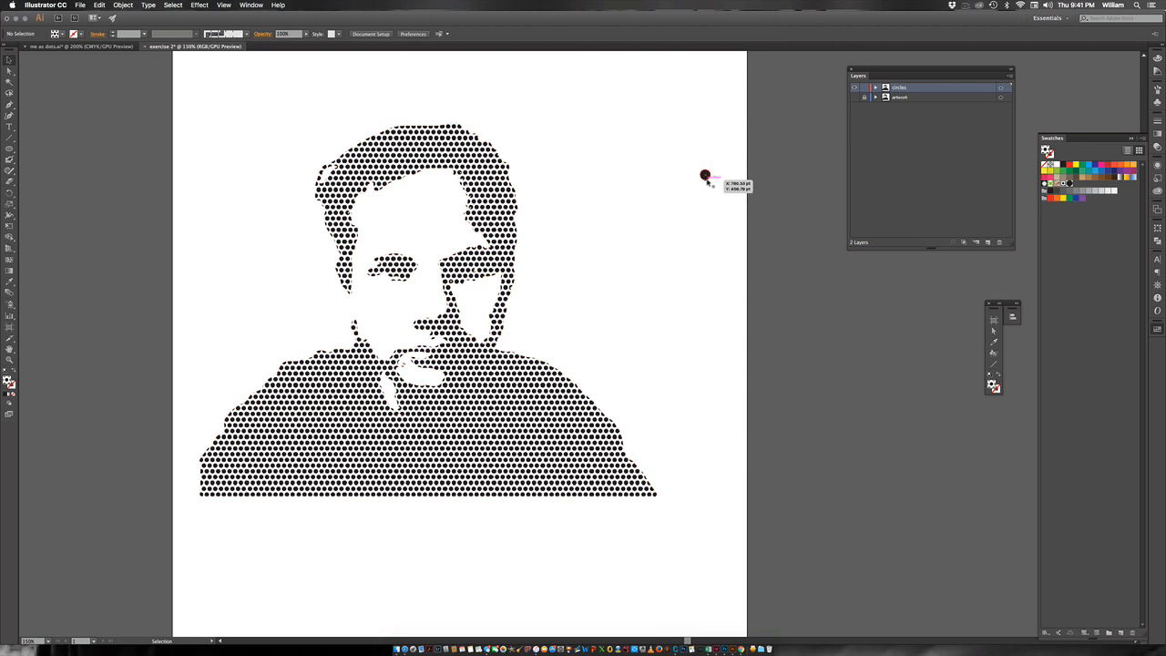
pyautogui.click(706, 174)
pyautogui.press('Delete')
pyautogui.click(876, 87)
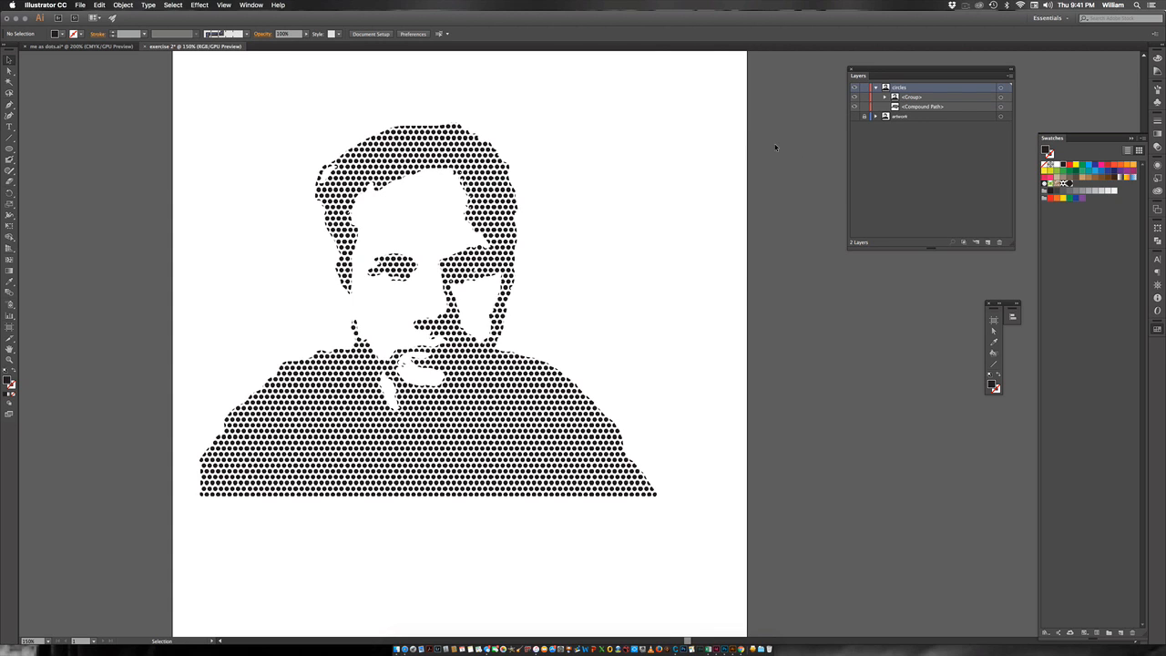
# Step: Select the dotted portrait group in the circles layer and duplicate it
pyautogui.click(1000, 97)
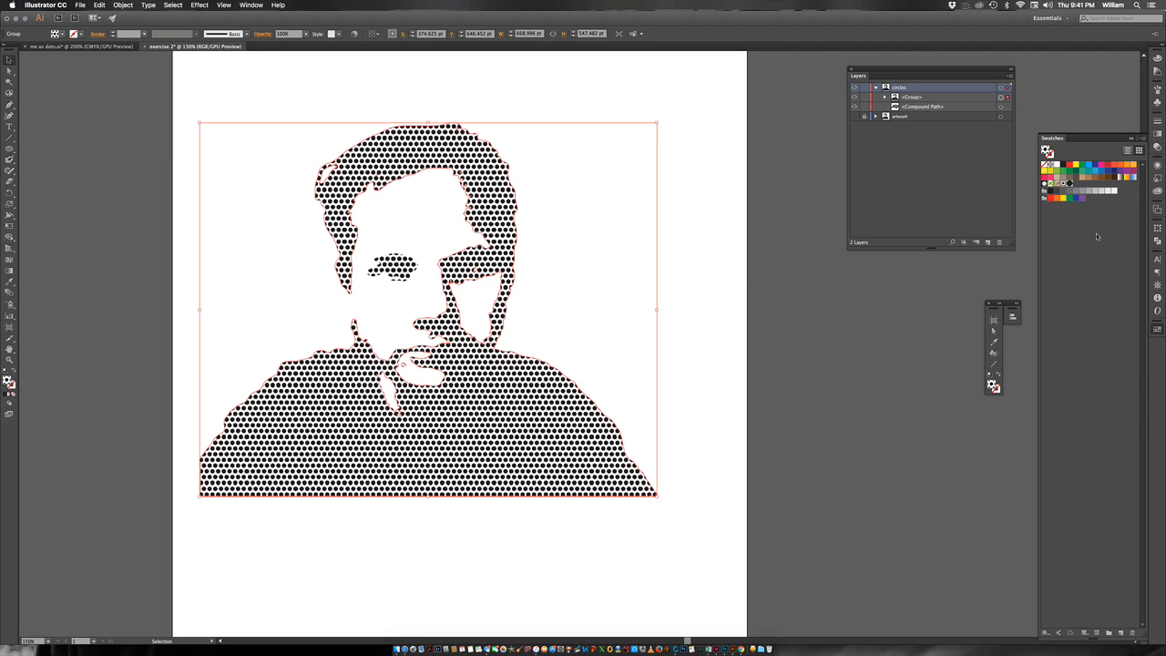
pyautogui.click(915, 98)
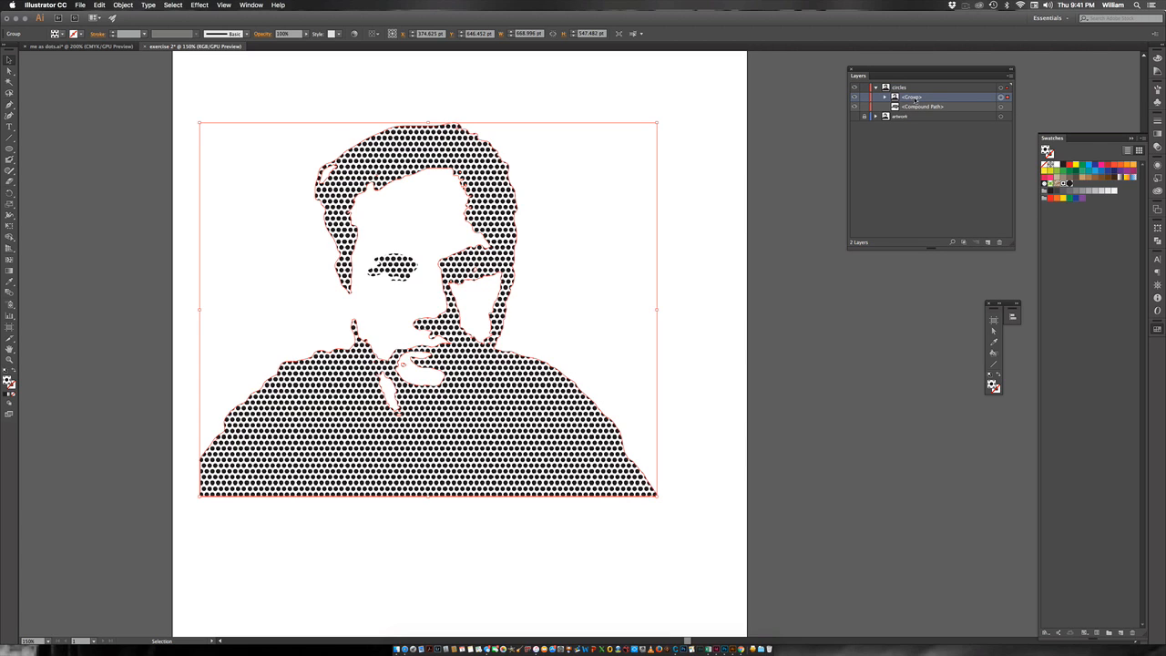
pyautogui.moveTo(915, 97); pyautogui.dragTo(990, 245)
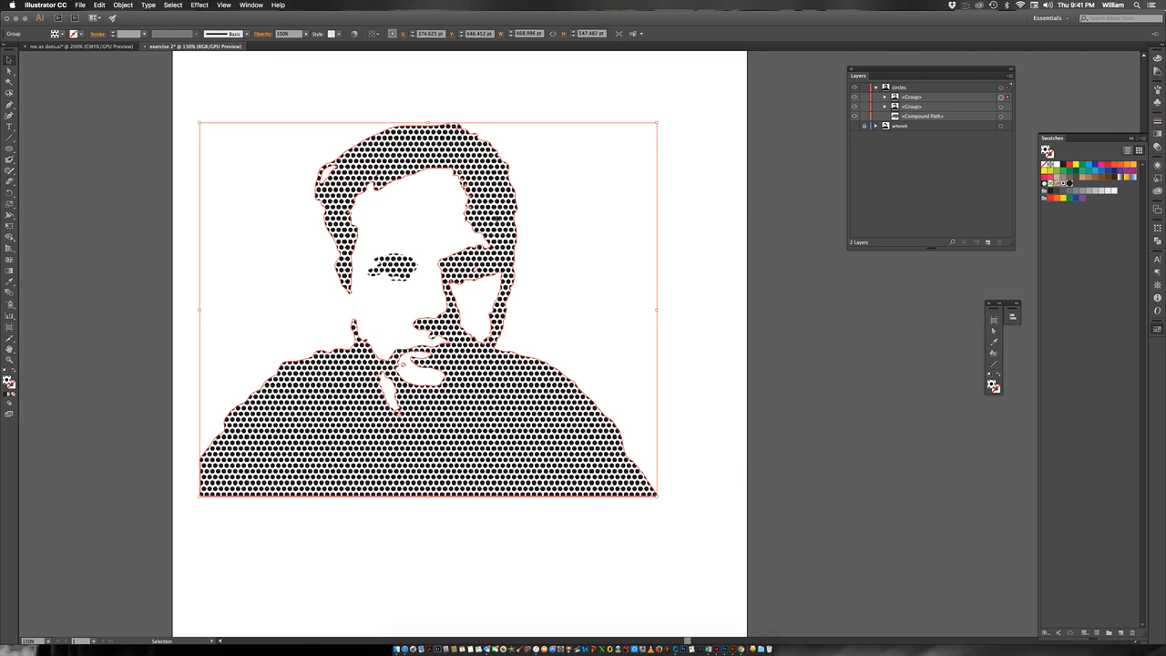
# Step: Try the duplicate portrait at several offsets over the original, and place it beside the original at about X 950.9 pt, Y 621.6 pt
pyautogui.moveTo(497, 218); pyautogui.dragTo(745, 178)
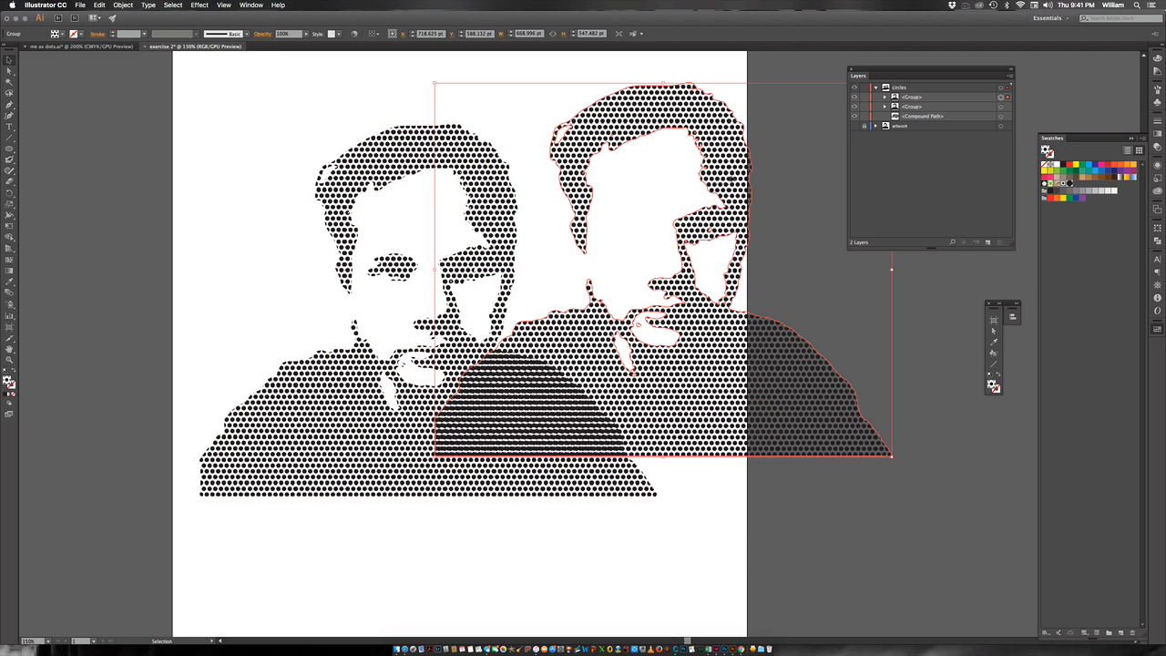
pyautogui.moveTo(665, 107); pyautogui.dragTo(484, 168)
pyautogui.moveTo(421, 146); pyautogui.dragTo(407, 161)
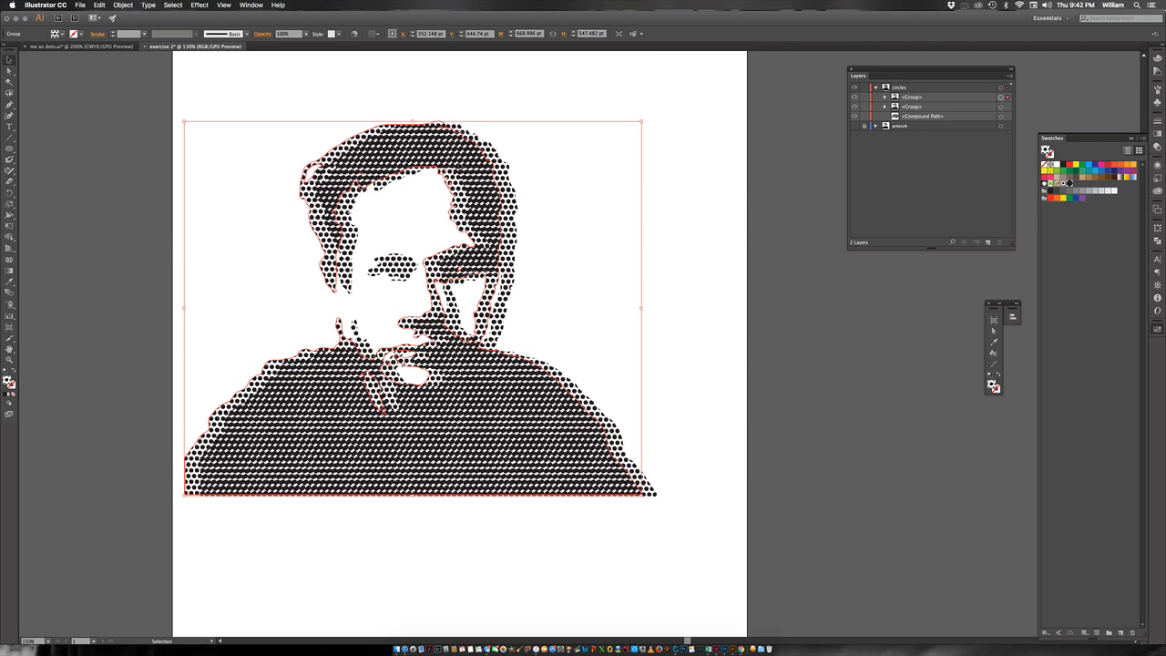
pyautogui.moveTo(462, 165); pyautogui.dragTo(463, 154)
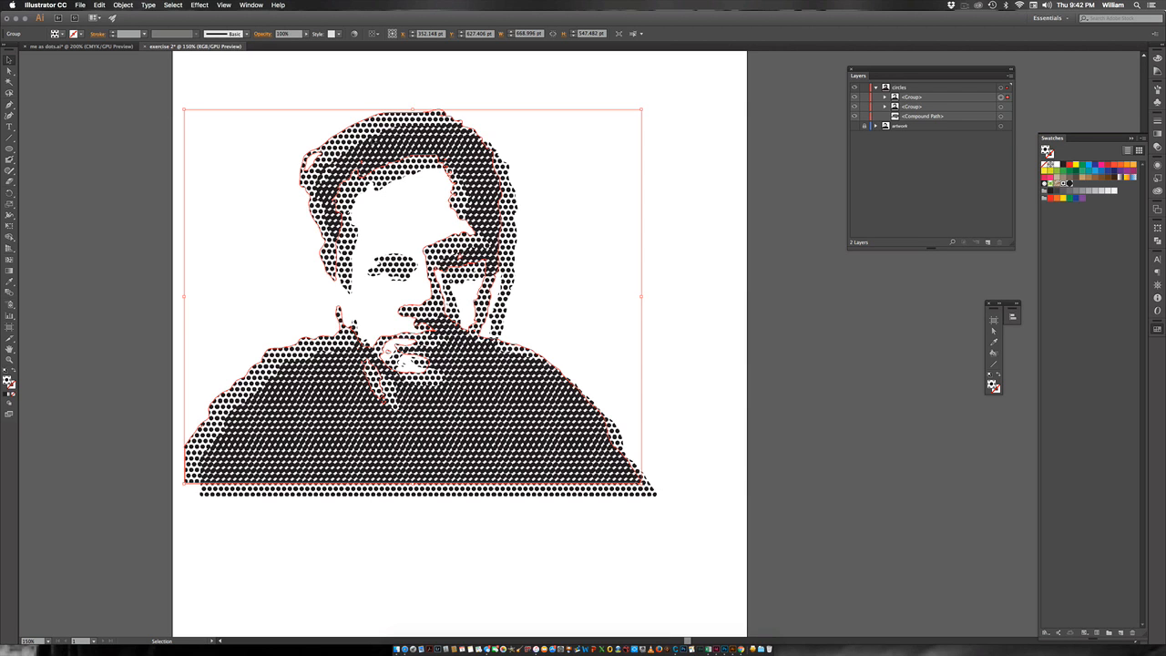
pyautogui.moveTo(437, 151); pyautogui.dragTo(663, 135)
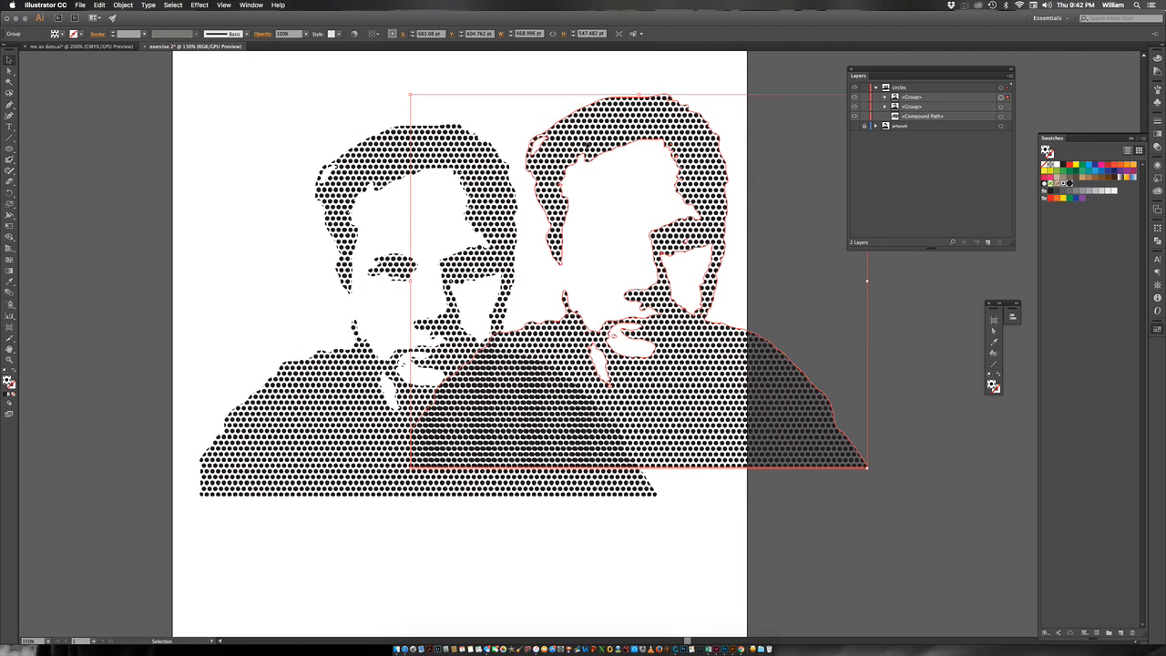
pyautogui.moveTo(574, 154); pyautogui.dragTo(754, 170)
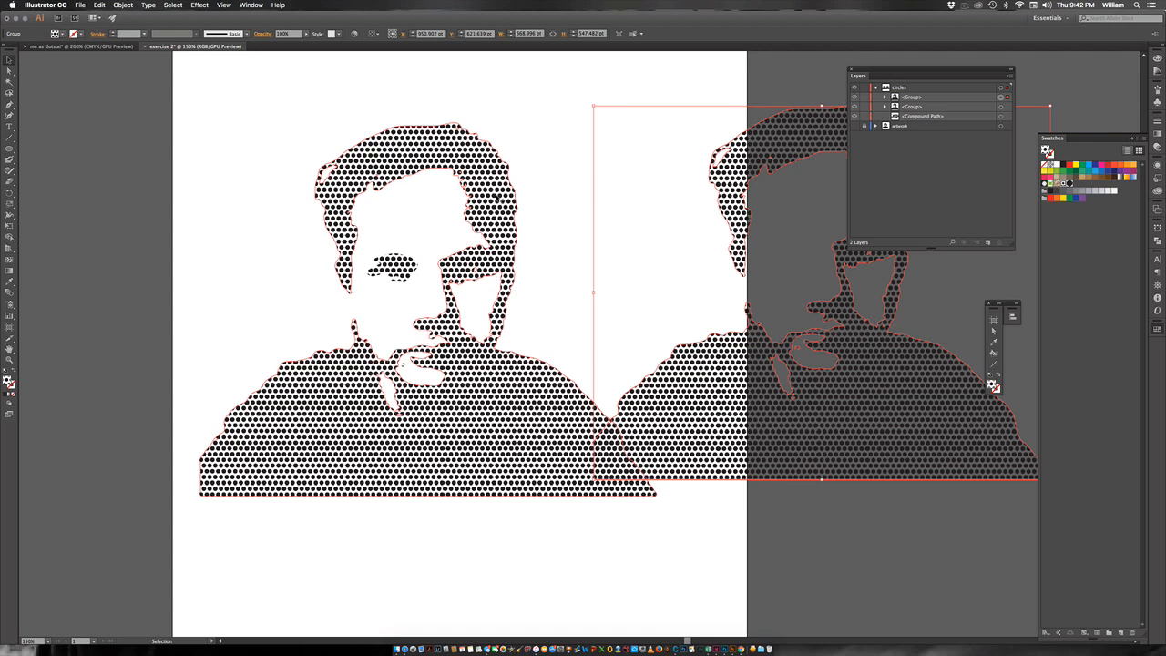
# Step: Try to recolor the original portrait's dots orange with Recolor Artwork, using hue 17°, saturation 100% and brightness 77%
pyautogui.click(498, 195)
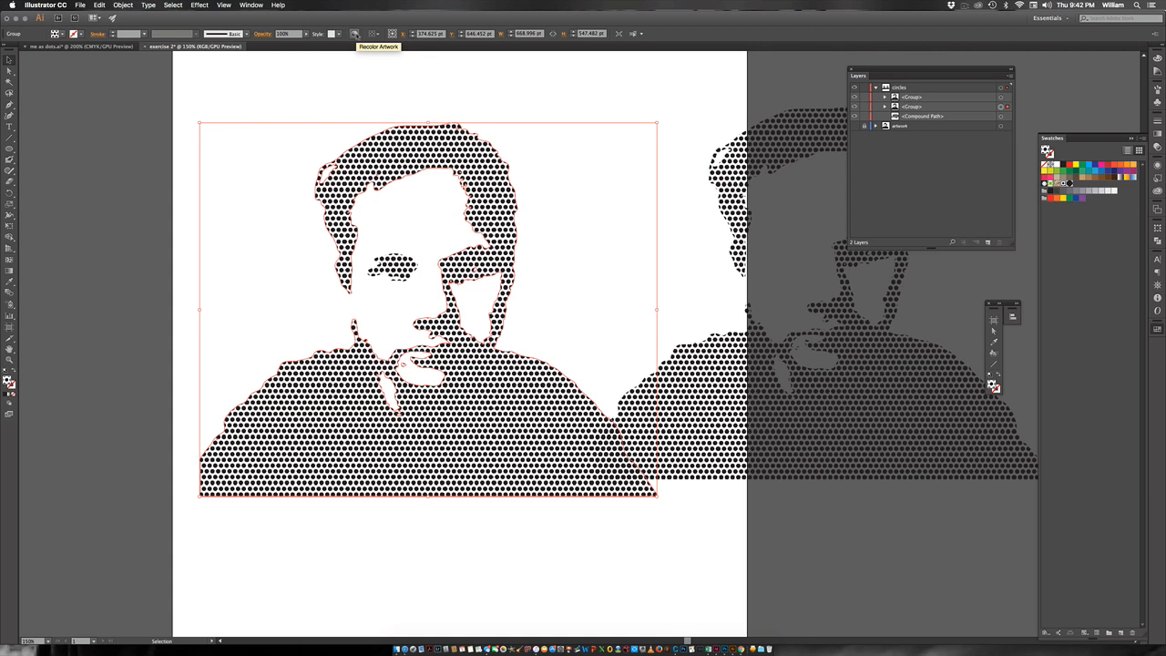
pyautogui.click(355, 34)
pyautogui.moveTo(1041, 110); pyautogui.dragTo(677, 177)
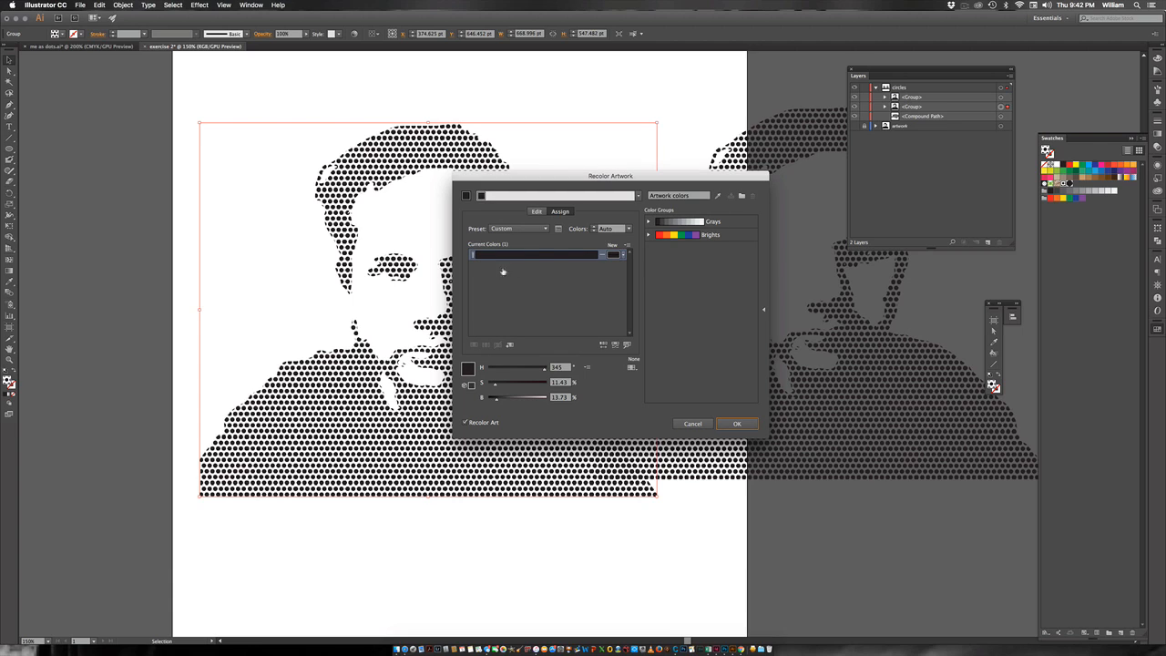
pyautogui.click(550, 254)
pyautogui.moveTo(496, 401); pyautogui.dragTo(525, 401)
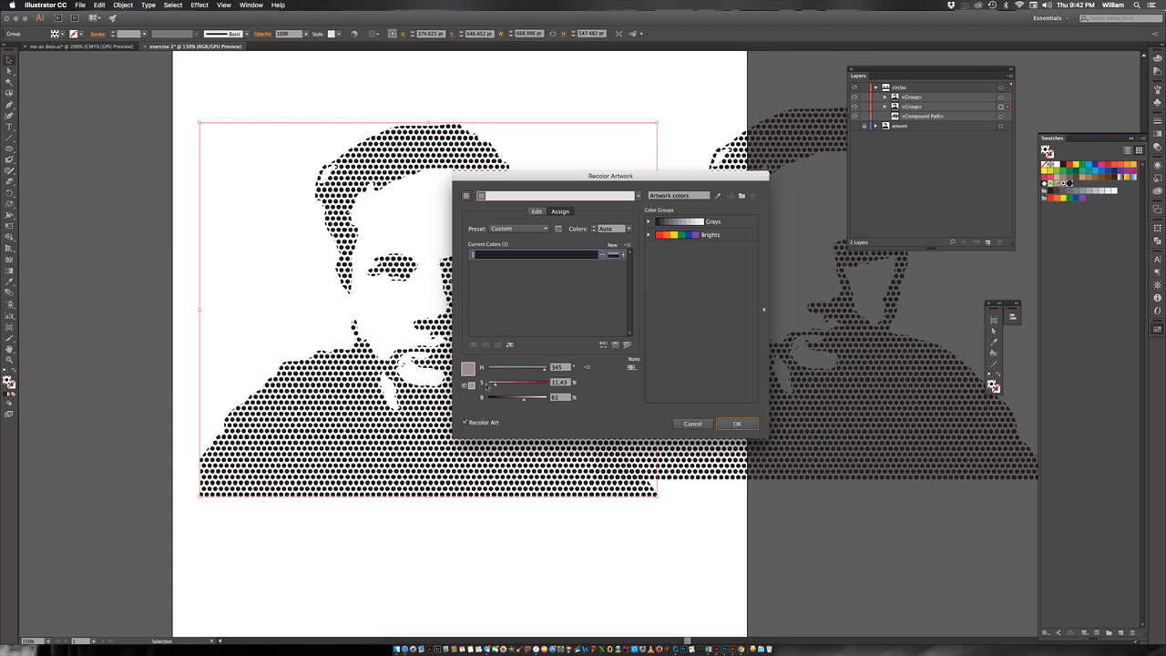
pyautogui.moveTo(496, 384); pyautogui.dragTo(531, 387)
pyautogui.moveTo(551, 178); pyautogui.dragTo(611, 140)
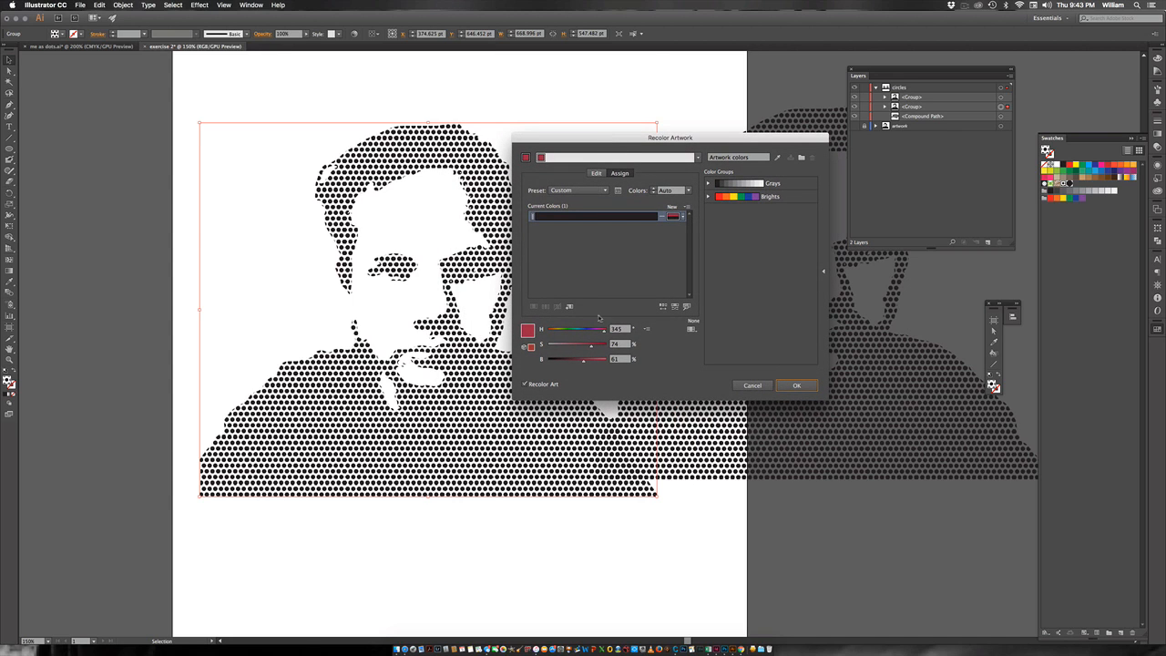
pyautogui.moveTo(604, 334); pyautogui.dragTo(593, 366)
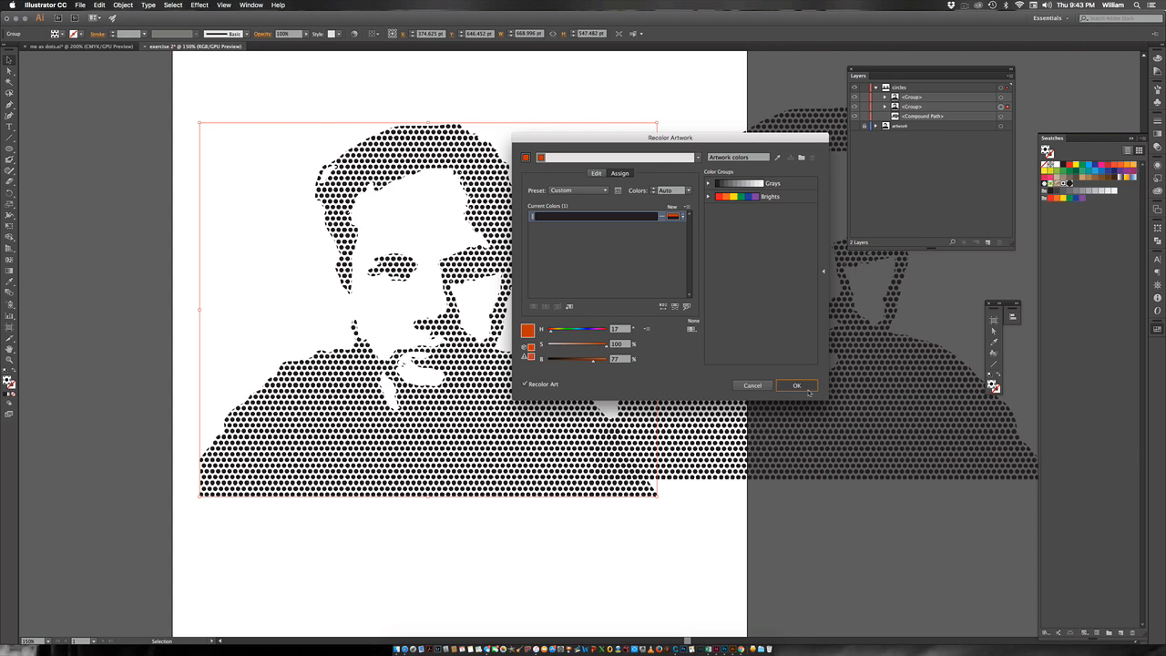
pyautogui.click(796, 385)
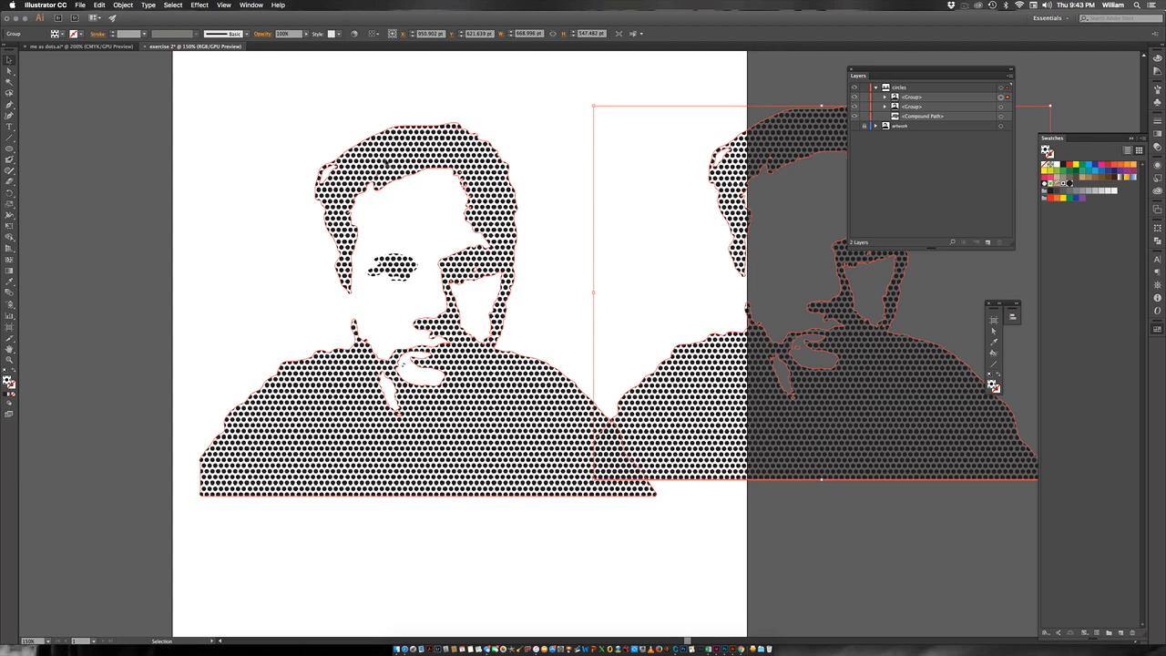
# Step: Try Recolor Artwork on the original portrait again with saturation 98%, brightness 82% and a shifted hue, and deselect everything
pyautogui.click(389, 169)
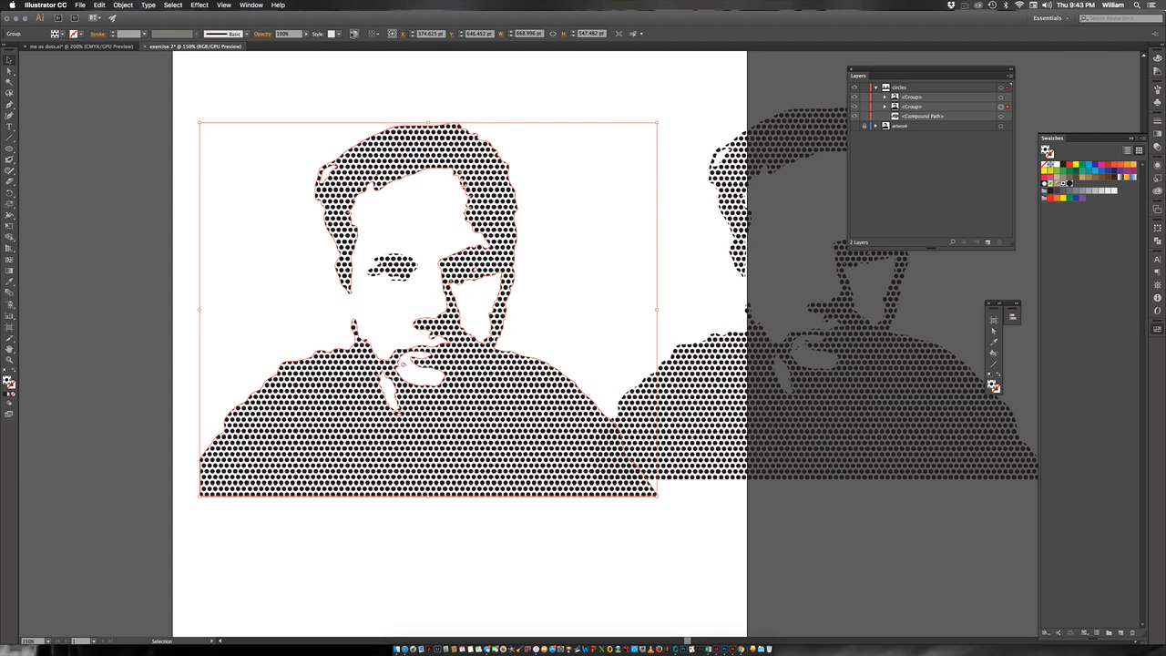
pyautogui.click(355, 33)
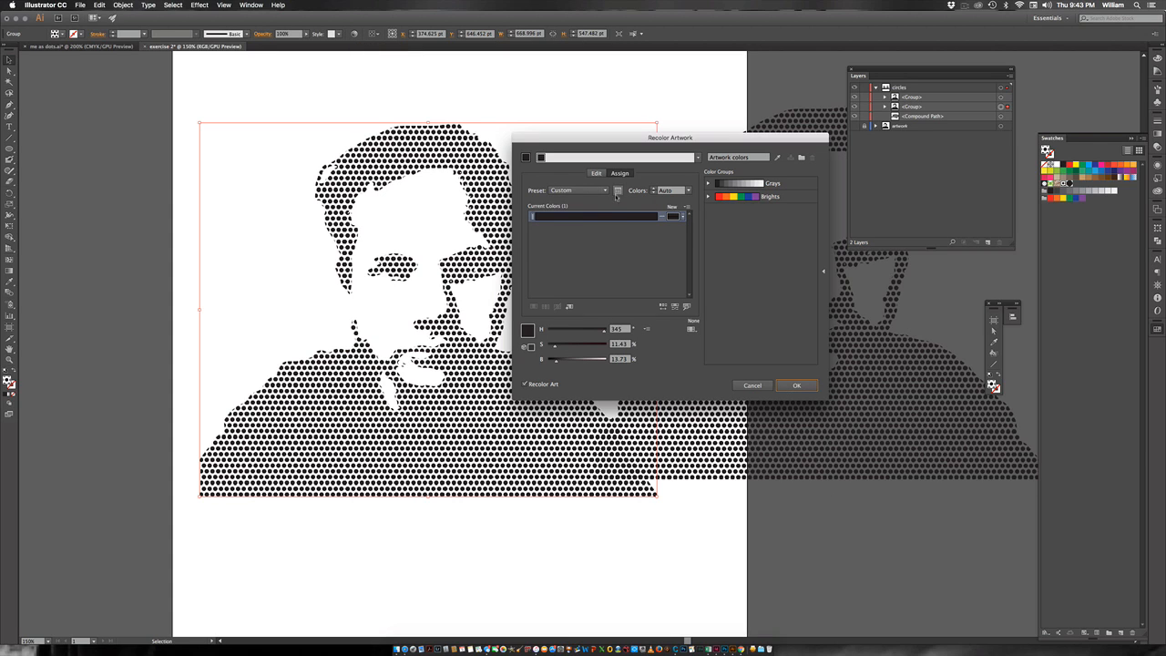
pyautogui.click(598, 219)
pyautogui.moveTo(556, 360); pyautogui.dragTo(607, 349)
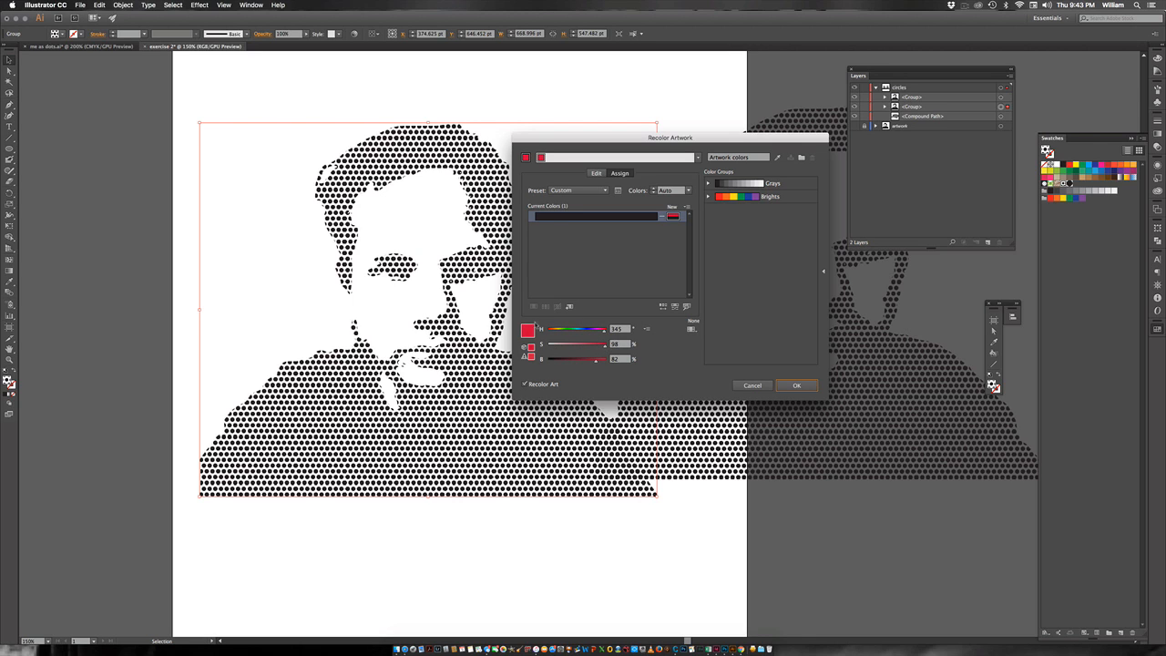
pyautogui.click(554, 330)
pyautogui.click(798, 387)
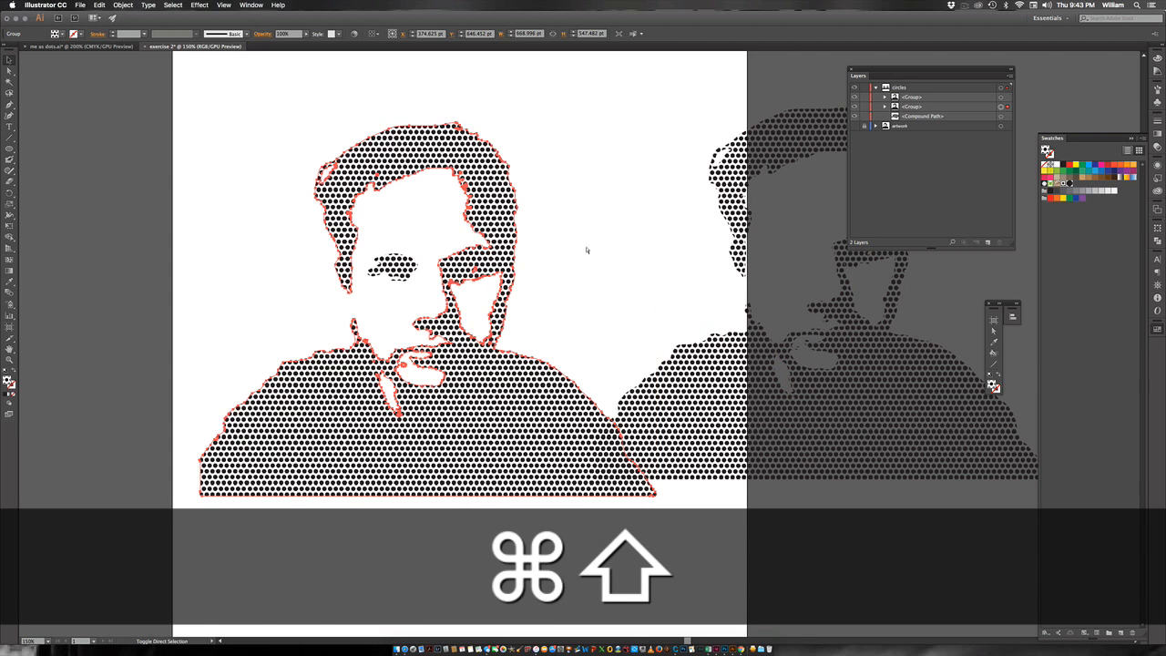
pyautogui.press('super+shift+1')
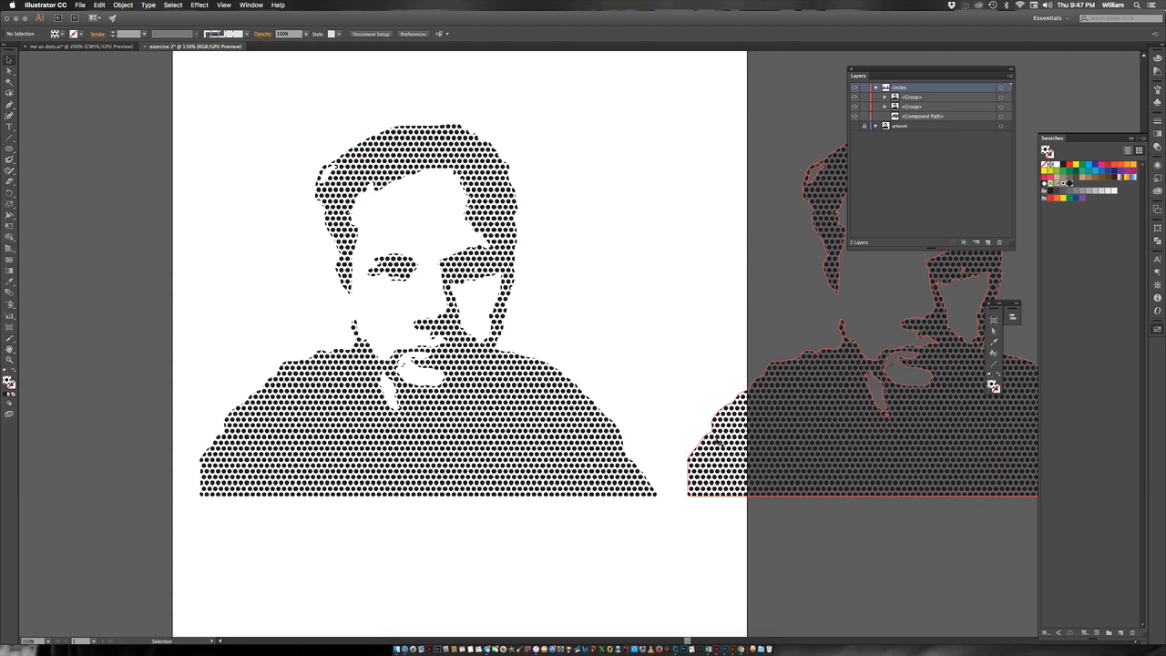
# Step: Open the original portrait's New Pattern Swatch 1 for editing and save a copy of it named "dots#3"
pyautogui.click(513, 421)
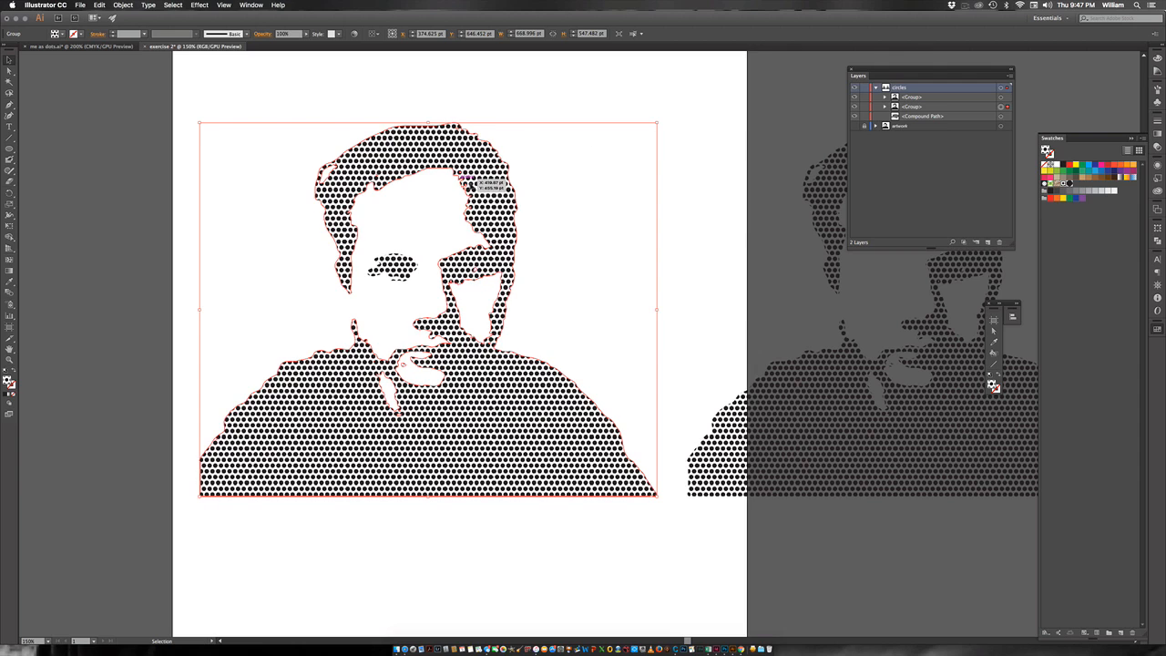
pyautogui.press('super+a')
pyautogui.moveTo(899, 71); pyautogui.dragTo(805, 64)
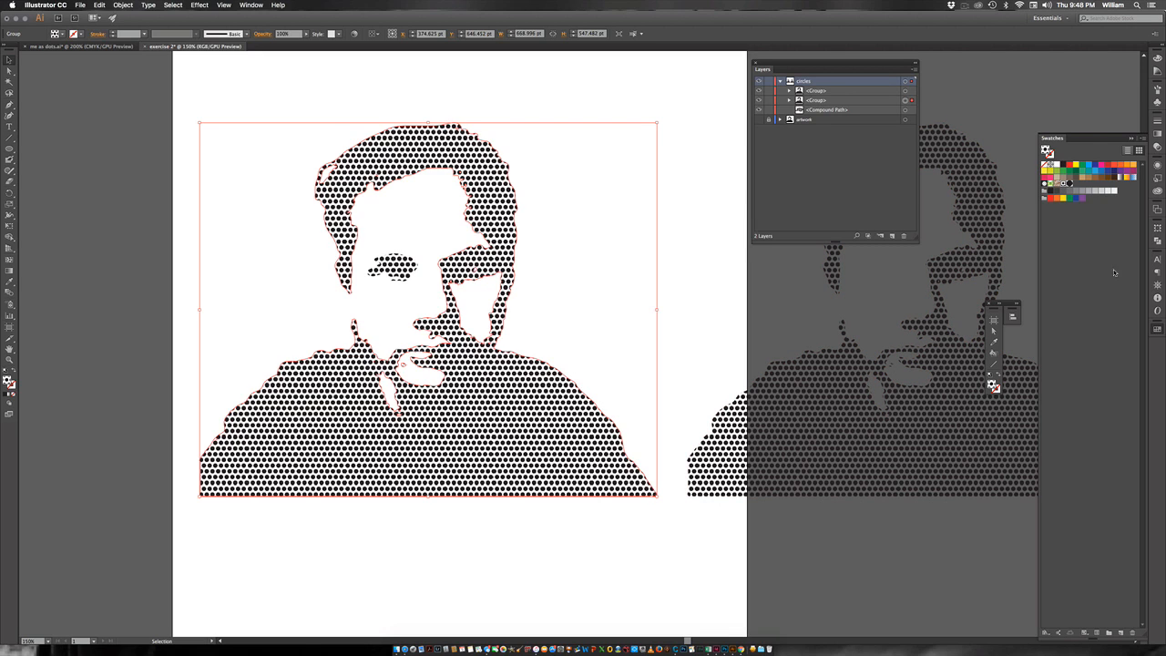
pyautogui.doubleClick(1064, 183)
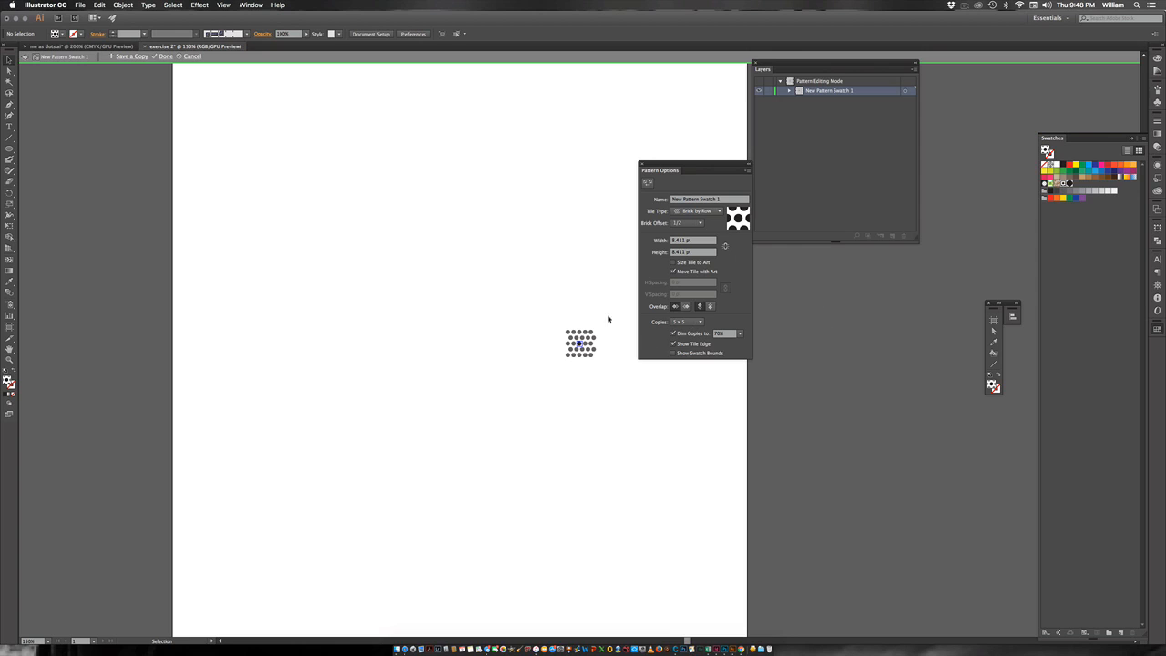
pyautogui.click(127, 57)
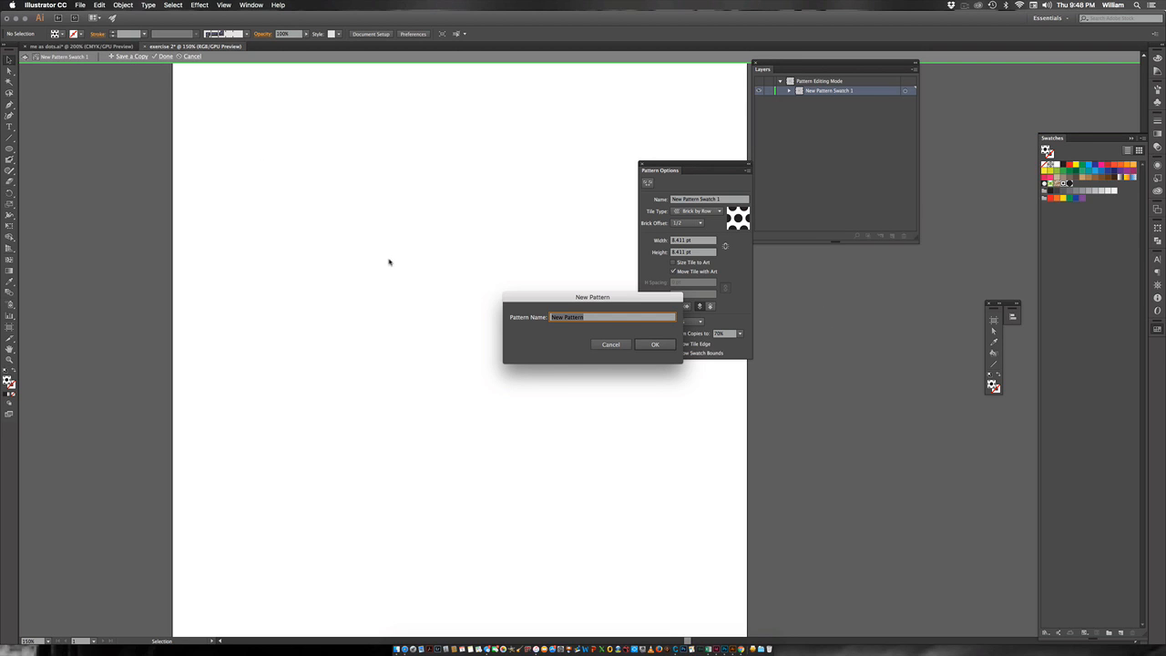
pyautogui.write('do')
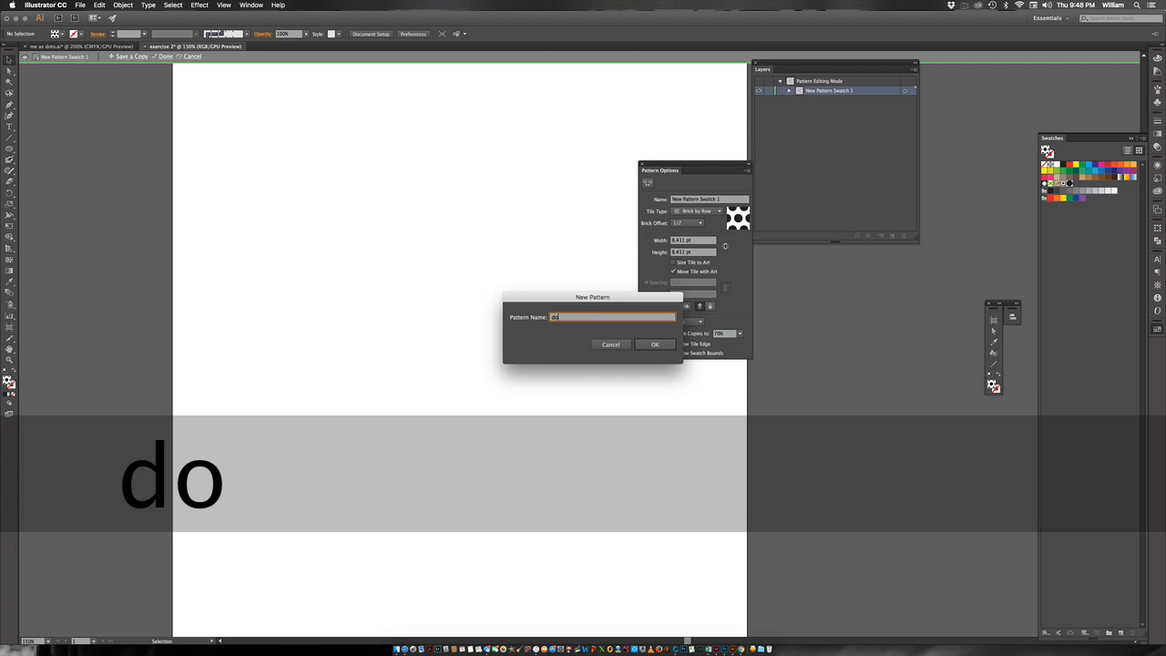
pyautogui.write('rts#')
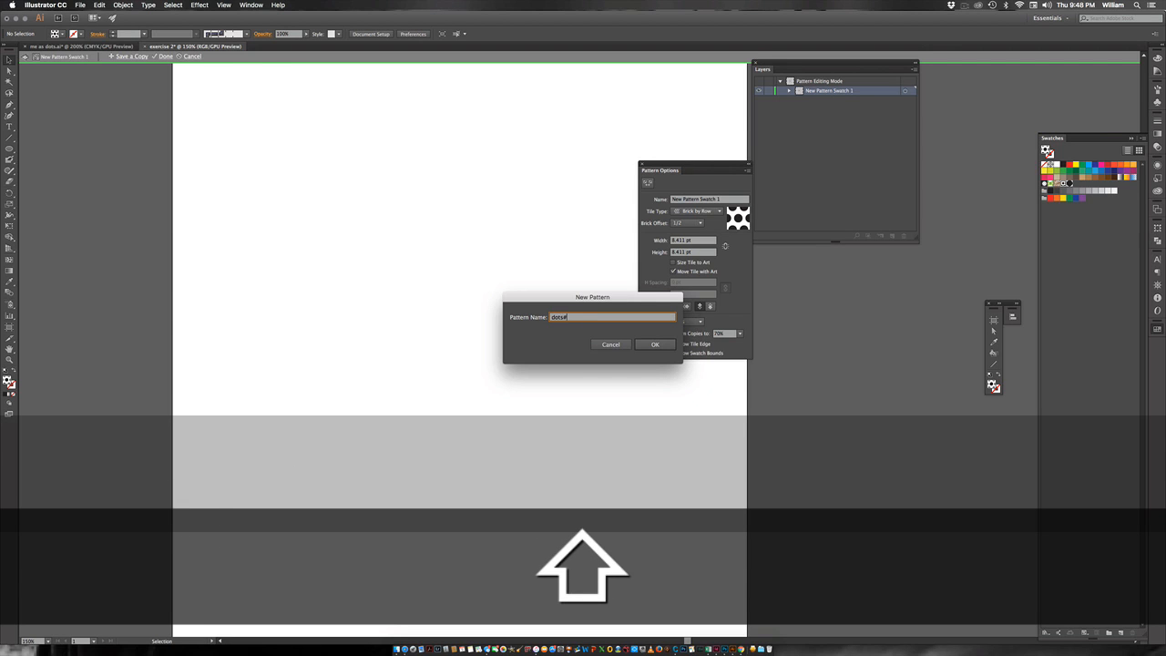
pyautogui.write('3')
pyautogui.press('Return')
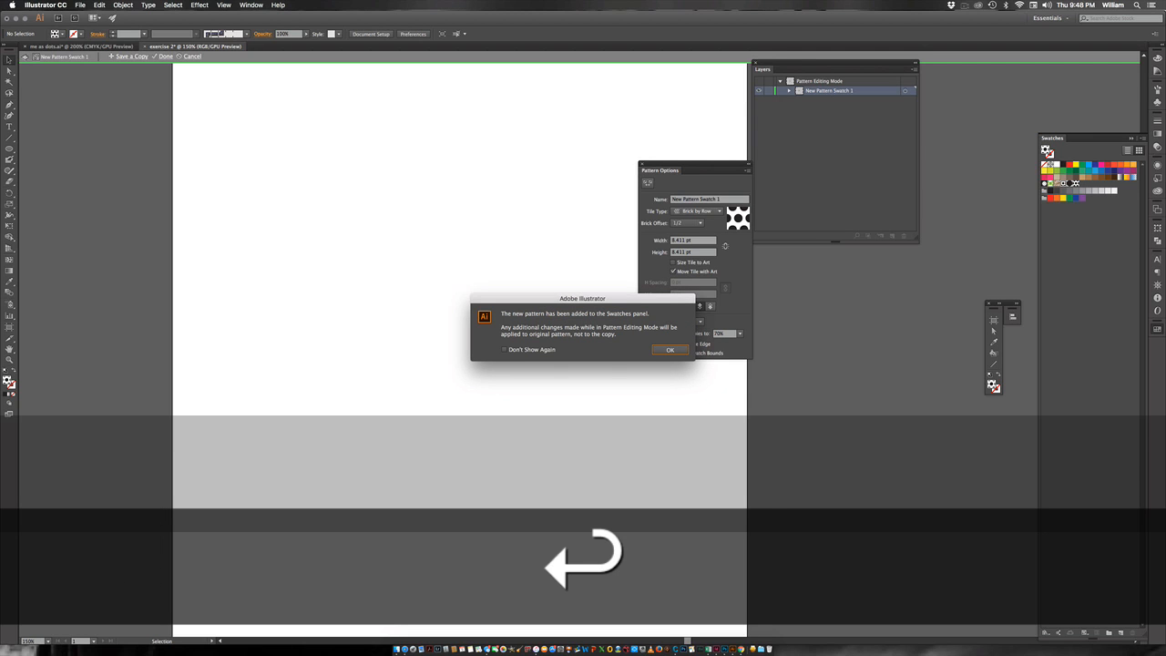
pyautogui.click(661, 351)
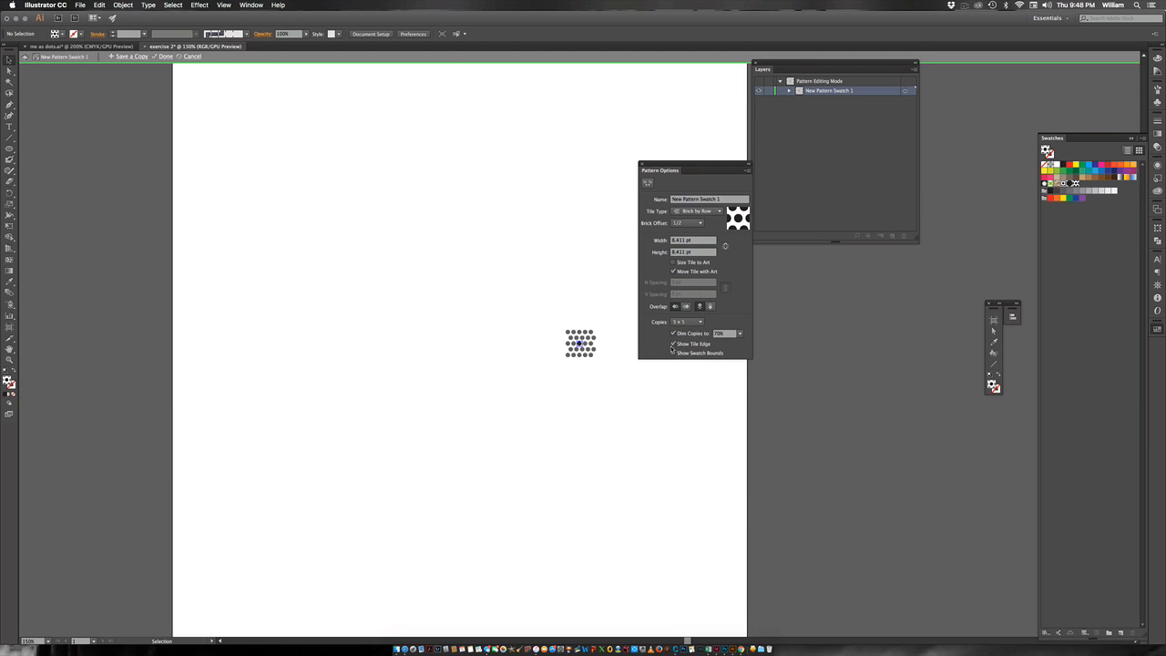
# Step: Save another copy of New Pattern Swatch 1 named "dots#4" and finish pattern editing
pyautogui.click(126, 57)
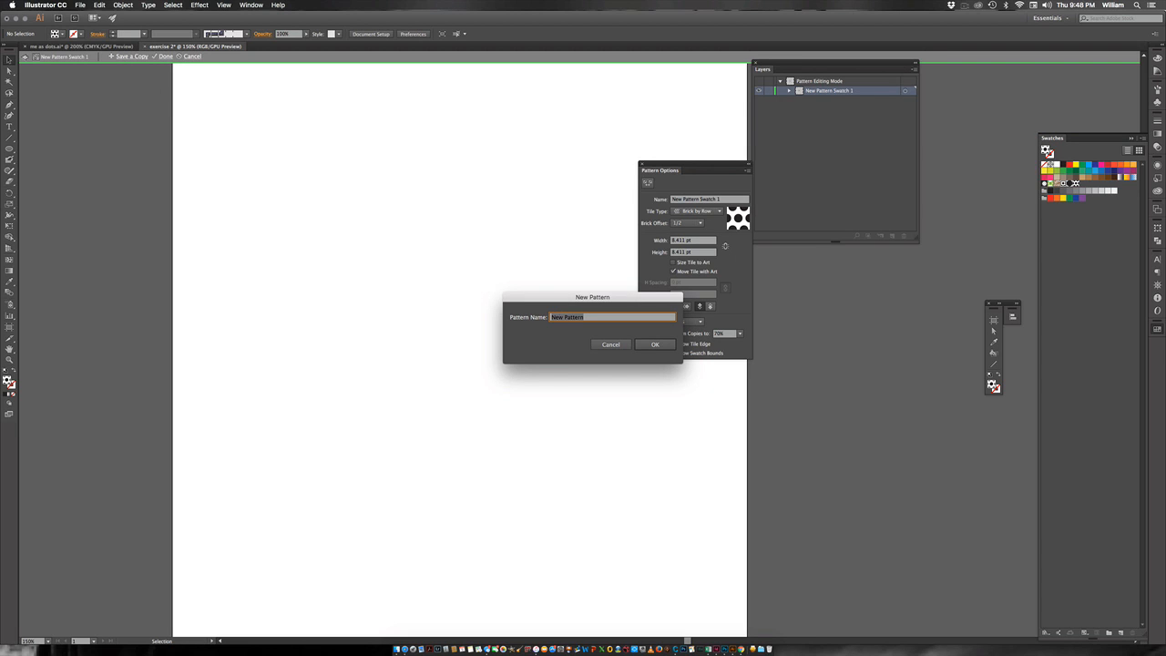
pyautogui.write('dots')
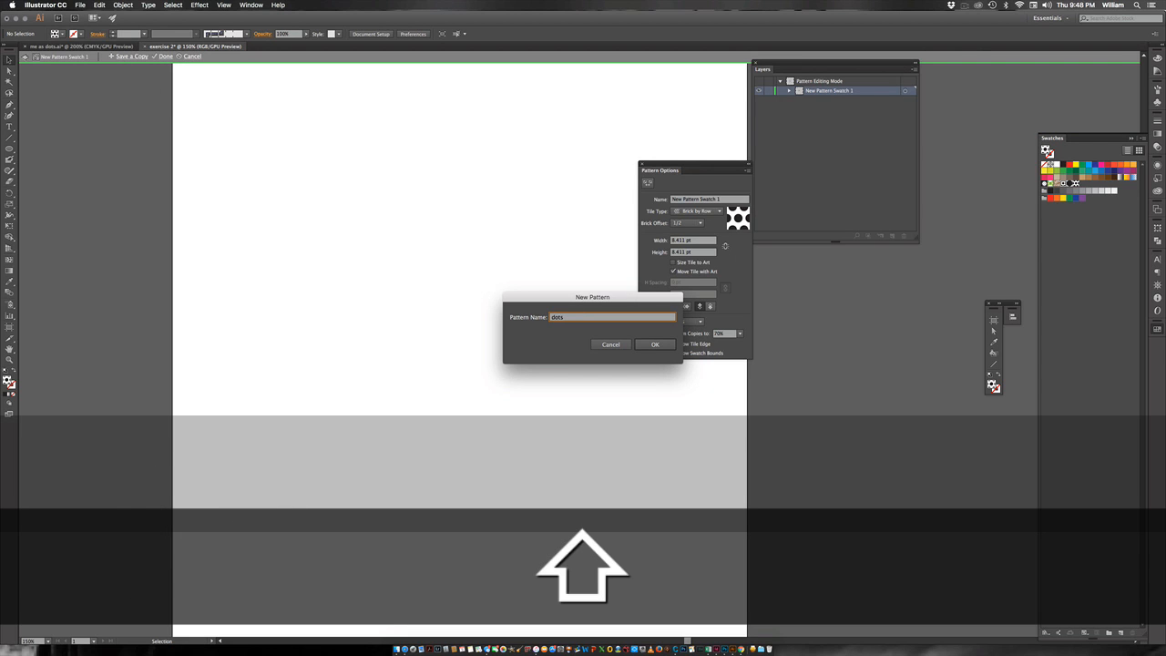
pyautogui.write('#4')
pyautogui.click(656, 345)
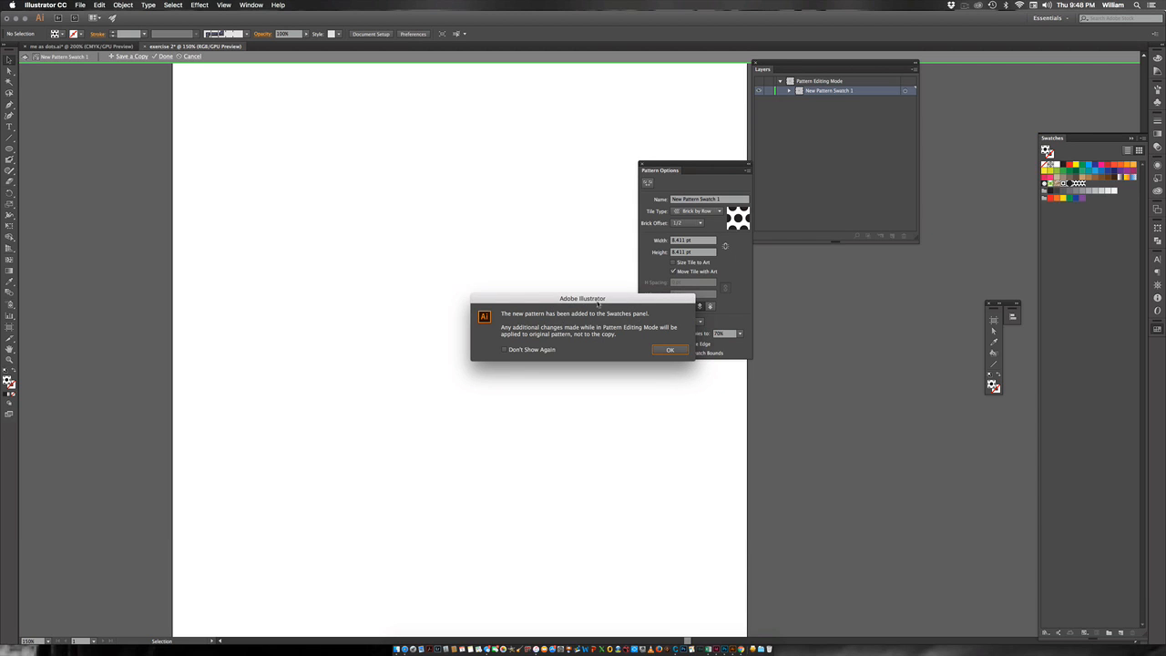
pyautogui.moveTo(597, 335); pyautogui.dragTo(542, 220)
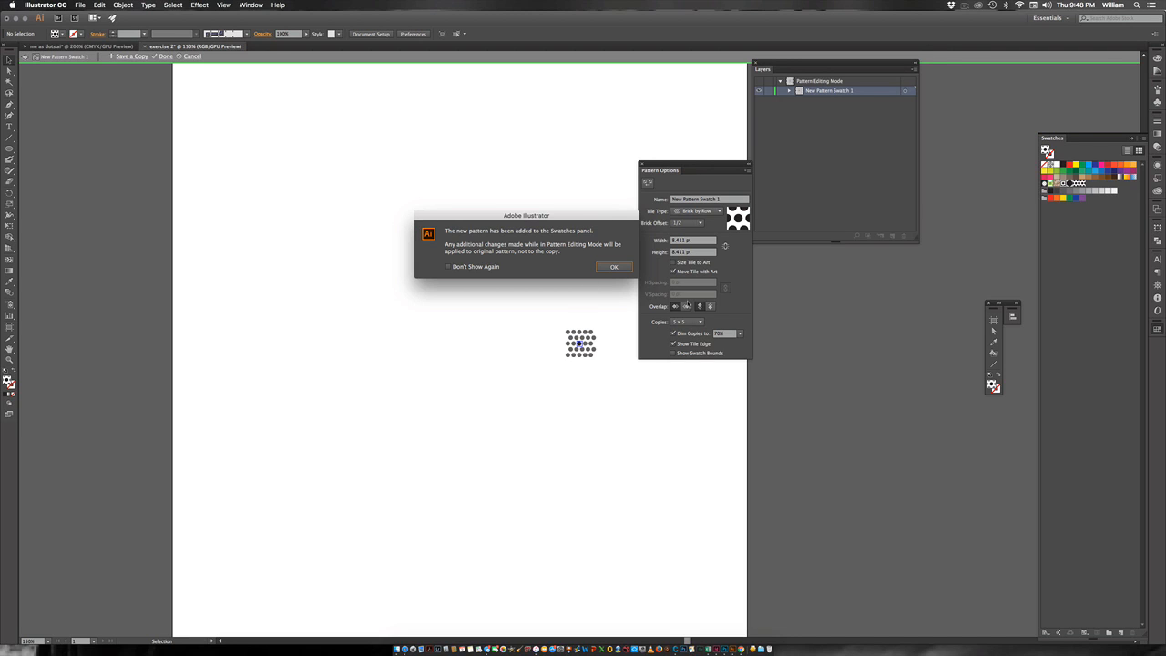
pyautogui.click(616, 267)
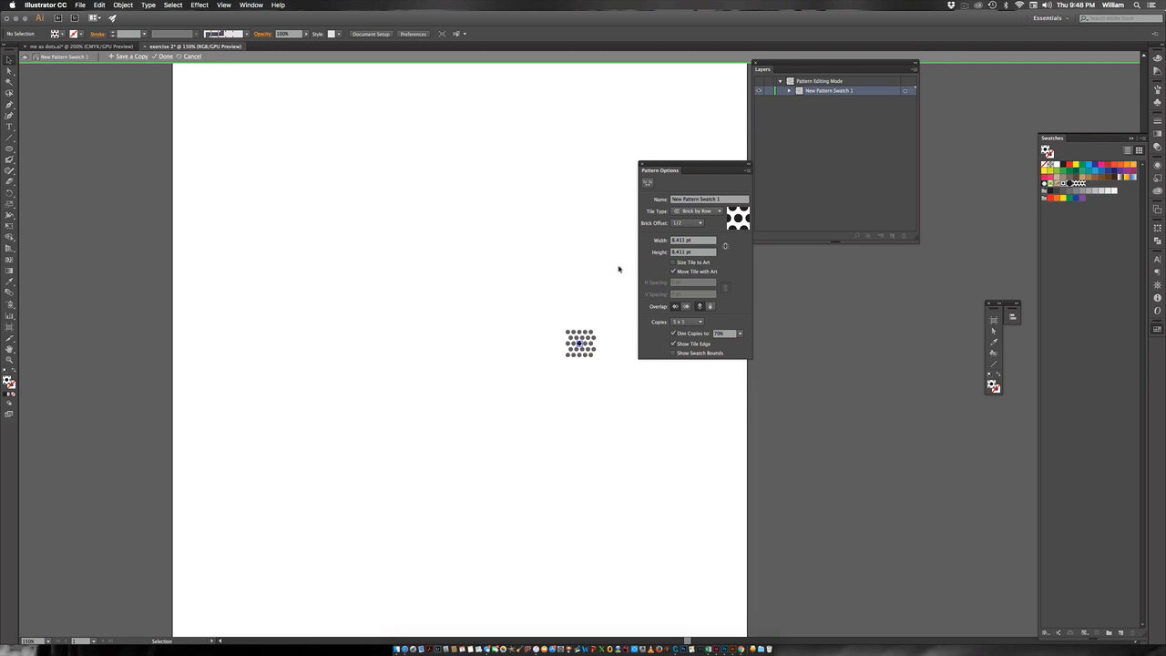
pyautogui.click(165, 56)
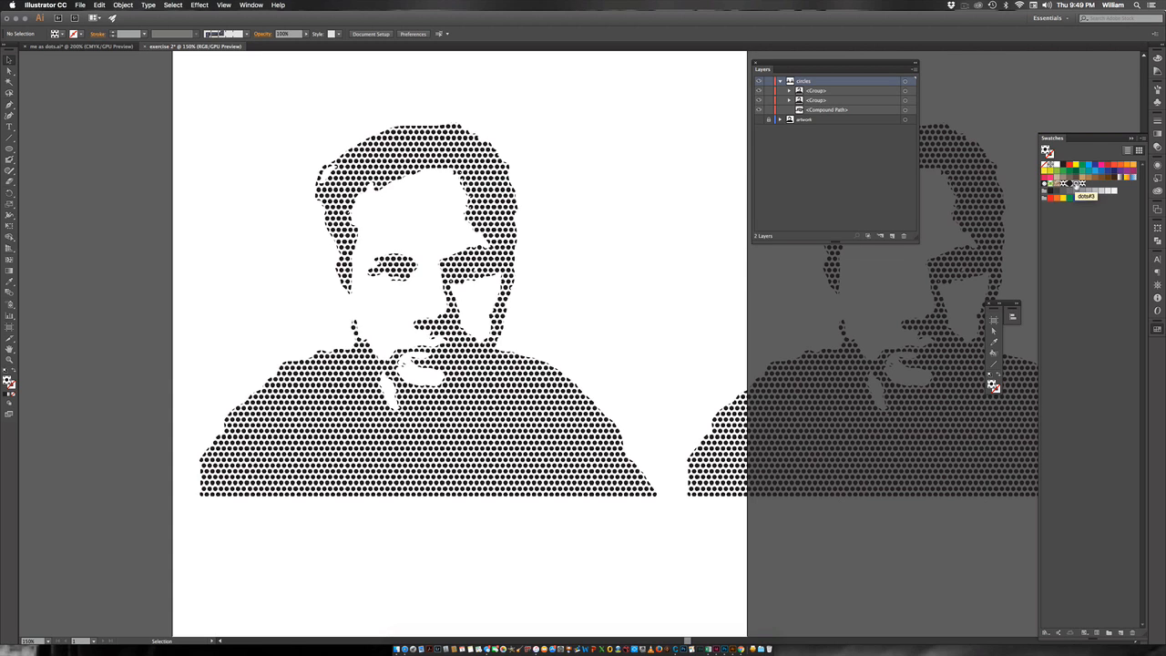
# Step: Edit the dots#3 pattern swatch, recolor its central dot pinkish red, and finish pattern editing
pyautogui.doubleClick(1078, 184)
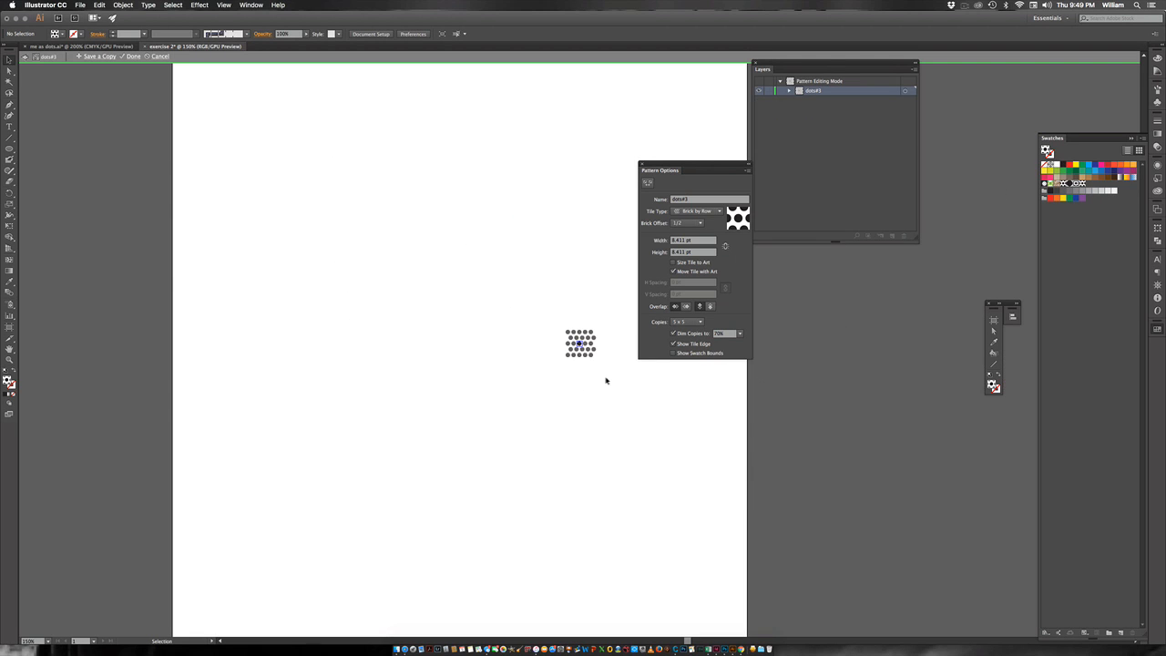
pyautogui.click(580, 344)
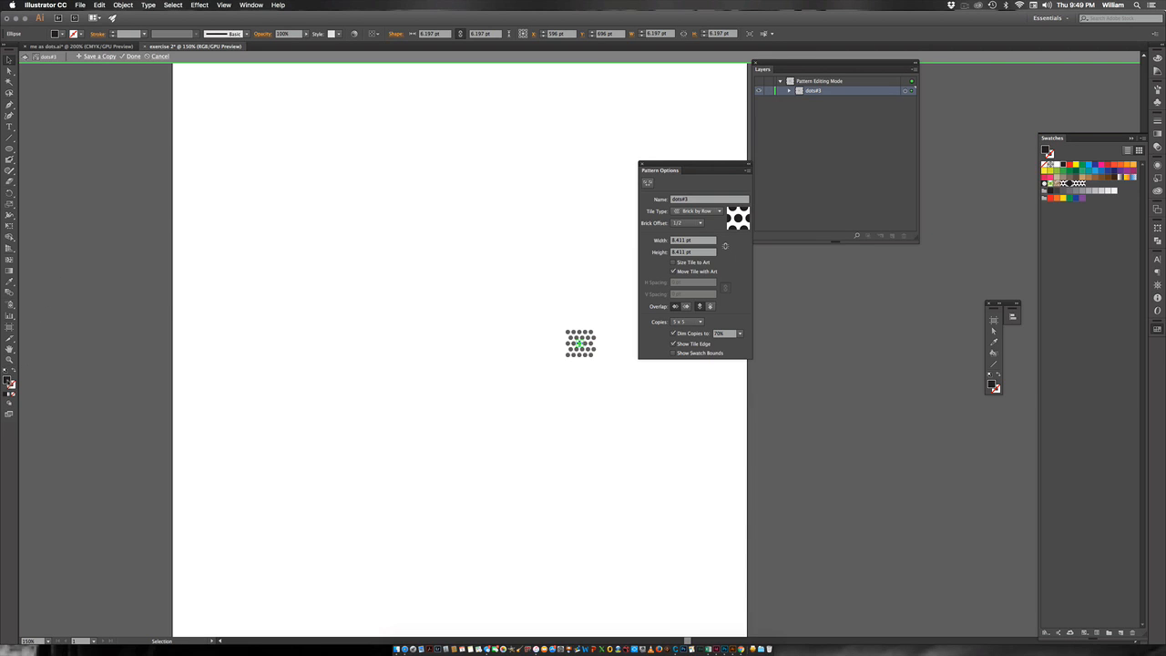
pyautogui.doubleClick(9, 382)
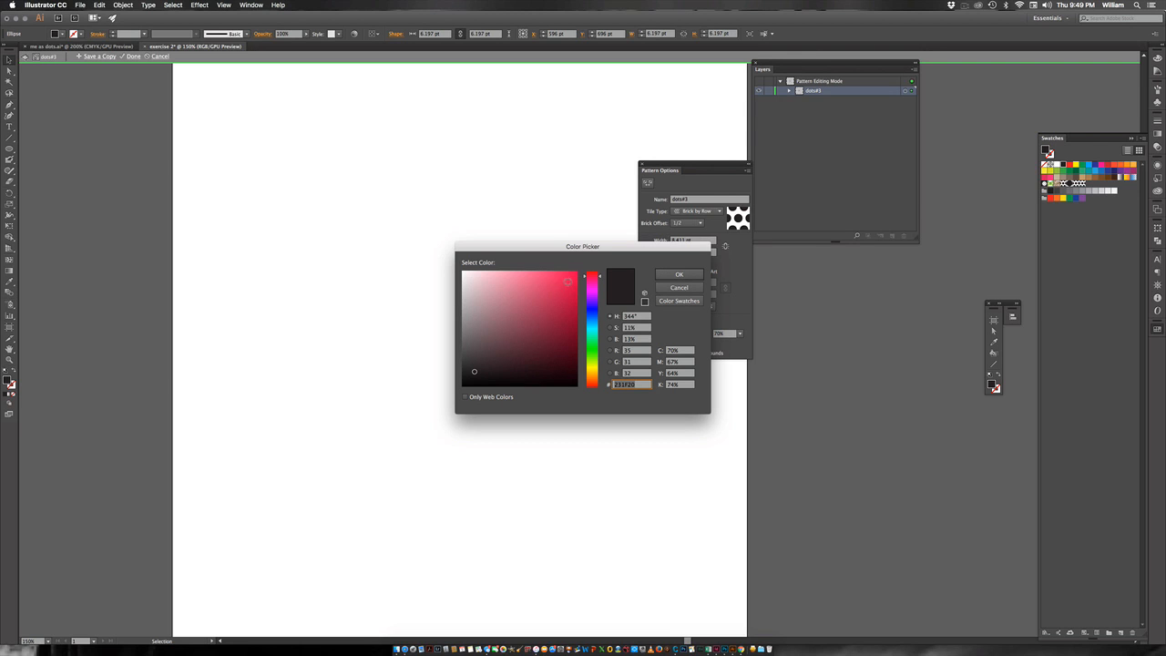
pyautogui.moveTo(566, 283)
pyautogui.mouseDown()
pyautogui.moveTo(575, 281)
pyautogui.moveTo(518, 294)
pyautogui.moveTo(523, 315)
pyautogui.moveTo(552, 284)
pyautogui.moveTo(599, 288)
pyautogui.moveTo(599, 298)
pyautogui.moveTo(599, 279)
pyautogui.moveTo(570, 292)
pyautogui.mouseUp()
pyautogui.click(679, 276)
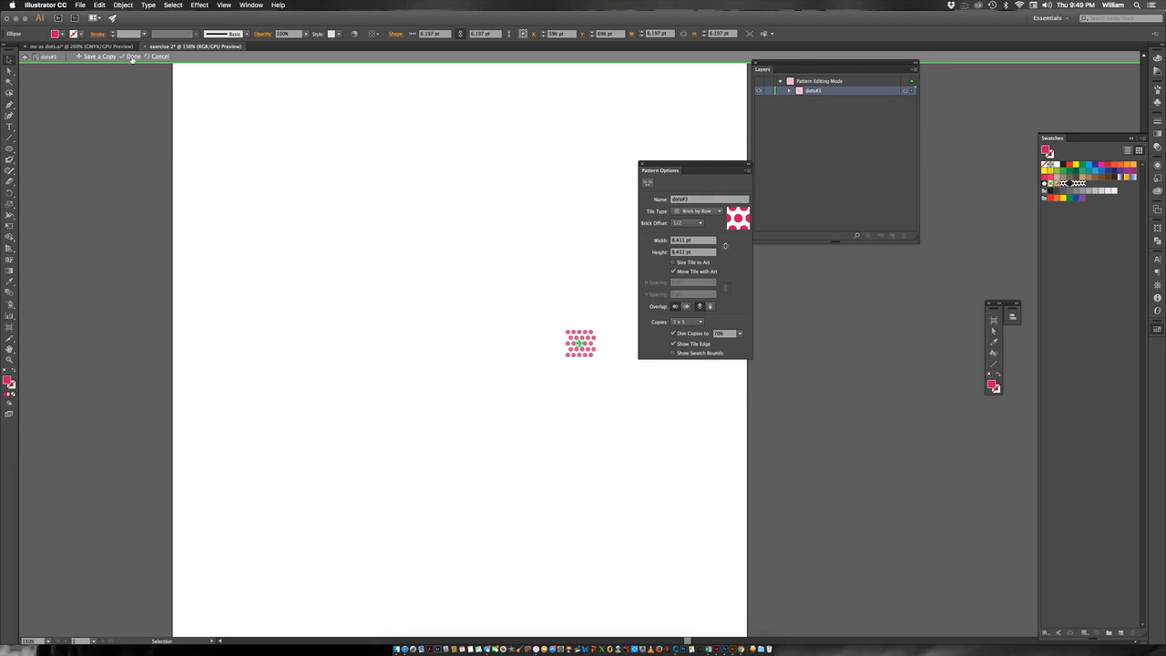
pyautogui.click(132, 57)
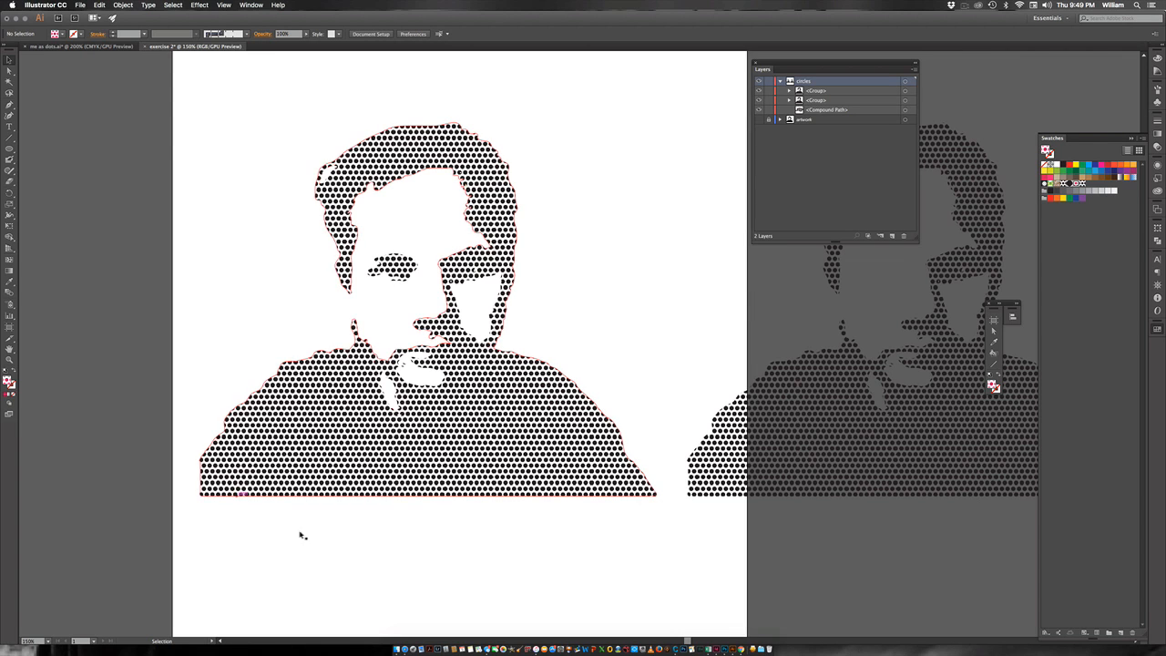
# Step: Fill the original portrait group with the dots#3 pattern
pyautogui.click(473, 417)
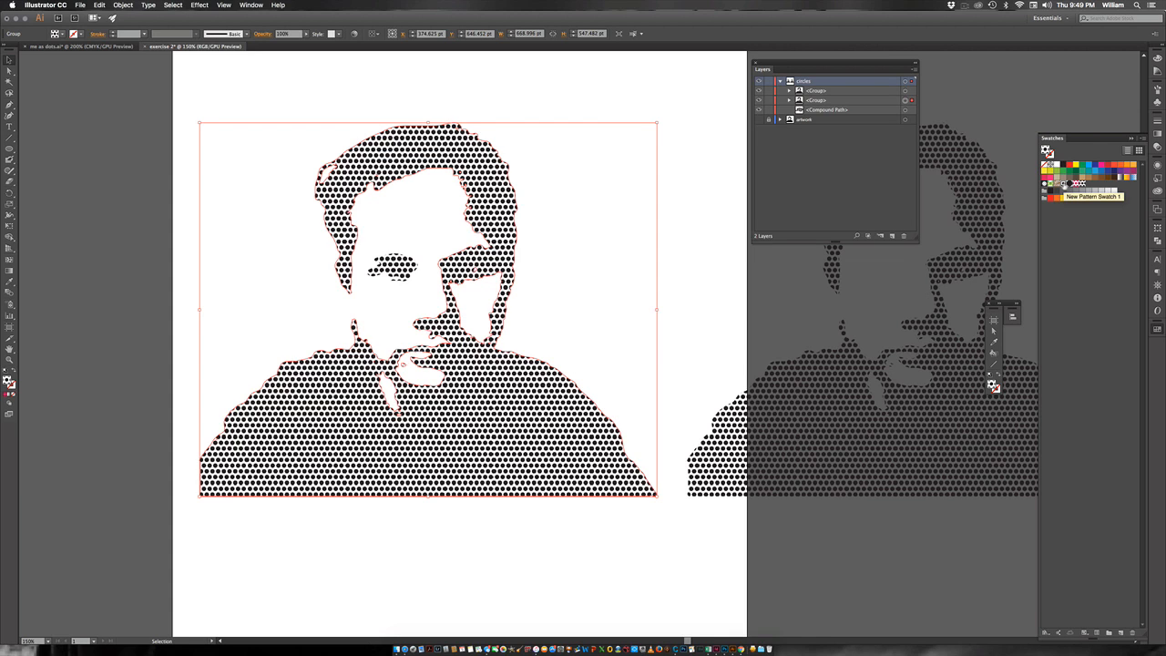
pyautogui.click(1078, 184)
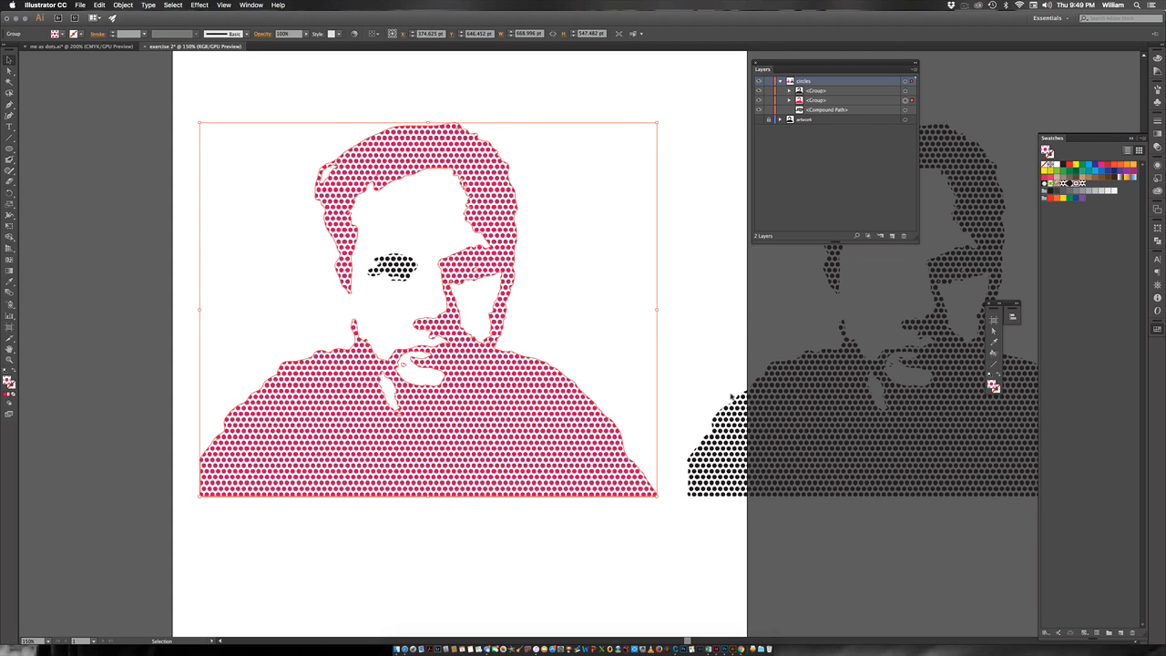
# Step: Try the black duplicate portrait closely offset over the pink-red one, and shift it to about X 595.2 pt, Y 714.9 pt
pyautogui.click(796, 410)
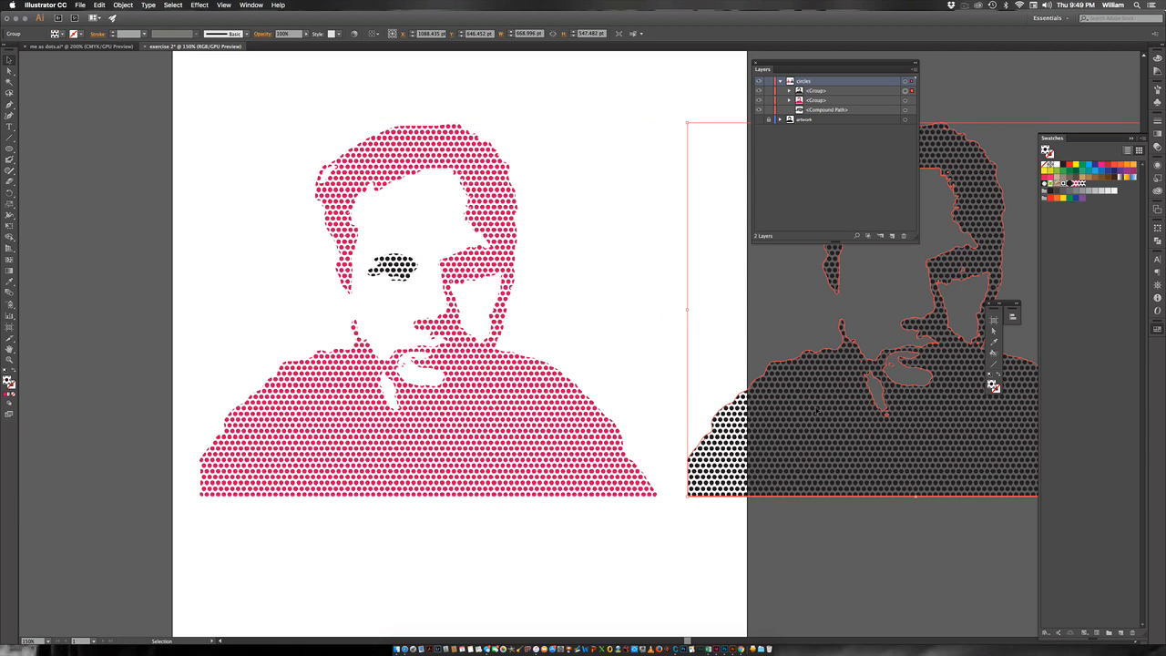
pyautogui.moveTo(885, 413); pyautogui.dragTo(390, 377)
pyautogui.moveTo(335, 404); pyautogui.dragTo(336, 403)
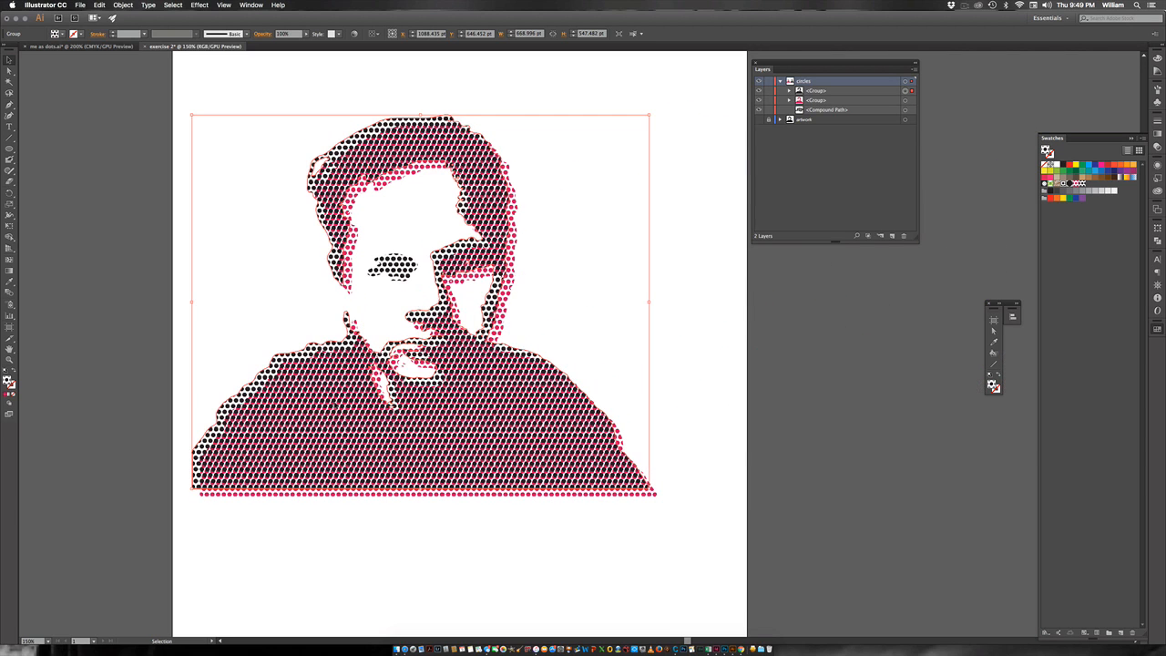
pyautogui.click(702, 187)
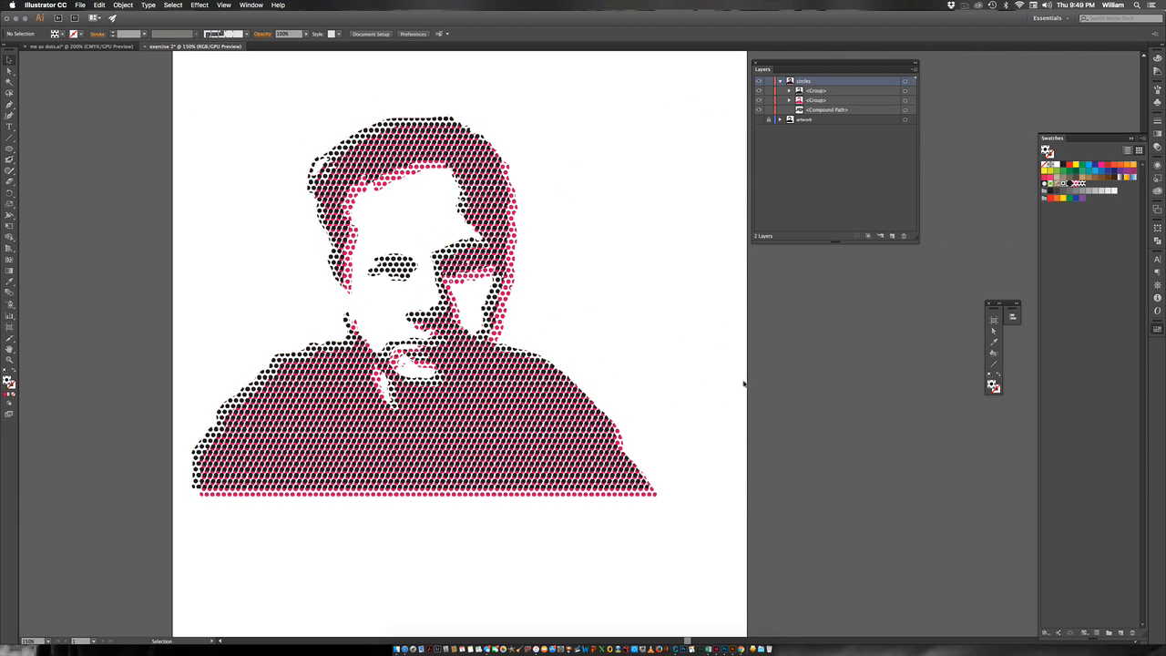
pyautogui.moveTo(360, 136); pyautogui.dragTo(399, 155)
pyautogui.moveTo(525, 186)
pyautogui.mouseDown()
pyautogui.moveTo(528, 171)
pyautogui.moveTo(509, 183)
pyautogui.moveTo(653, 242)
pyautogui.mouseUp()
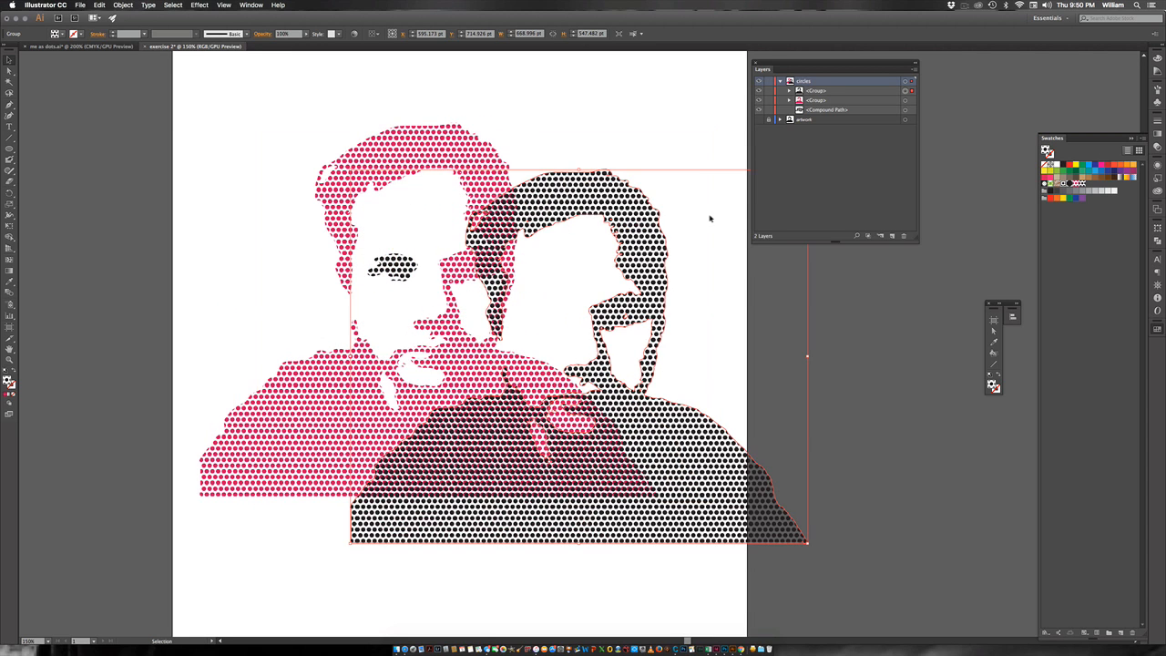
# Step: Fill the selected duplicate portrait with dots#4, recolor that pattern's dot blue at about #26A8C6, and finish pattern editing
pyautogui.doubleClick(1081, 183)
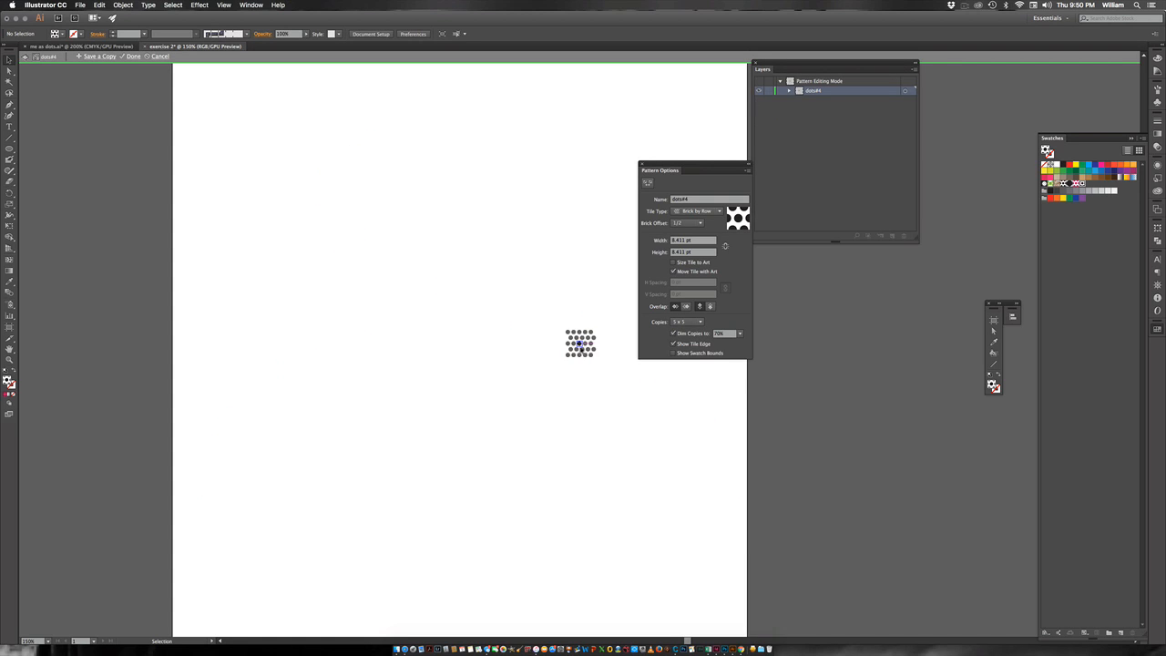
pyautogui.click(579, 345)
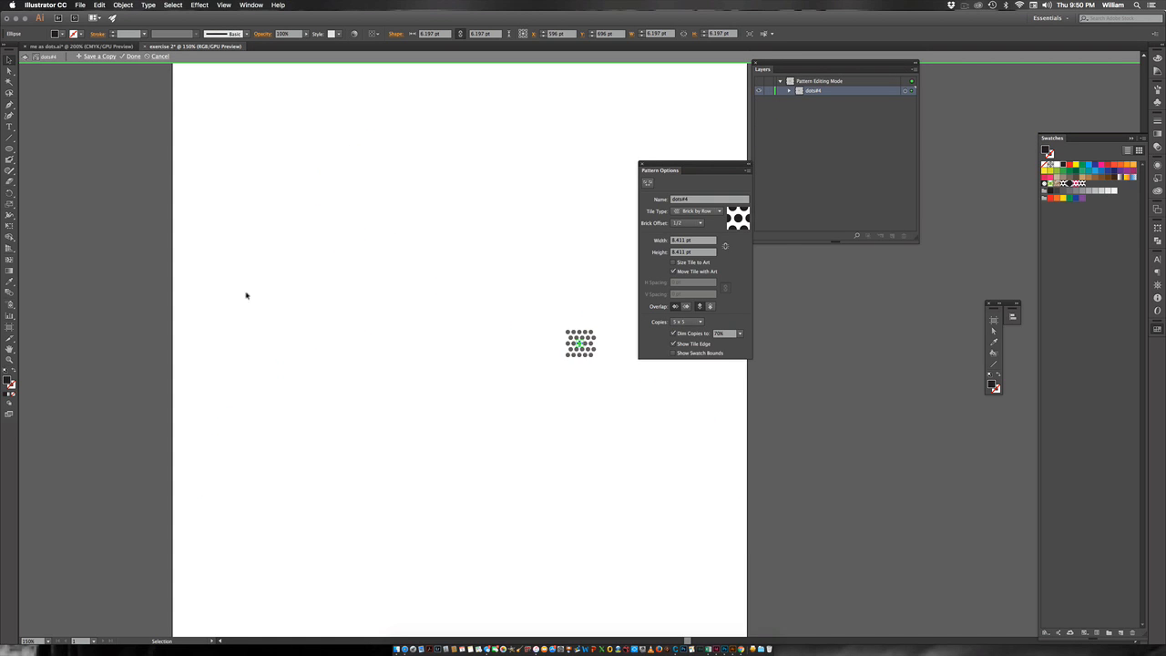
pyautogui.doubleClick(8, 382)
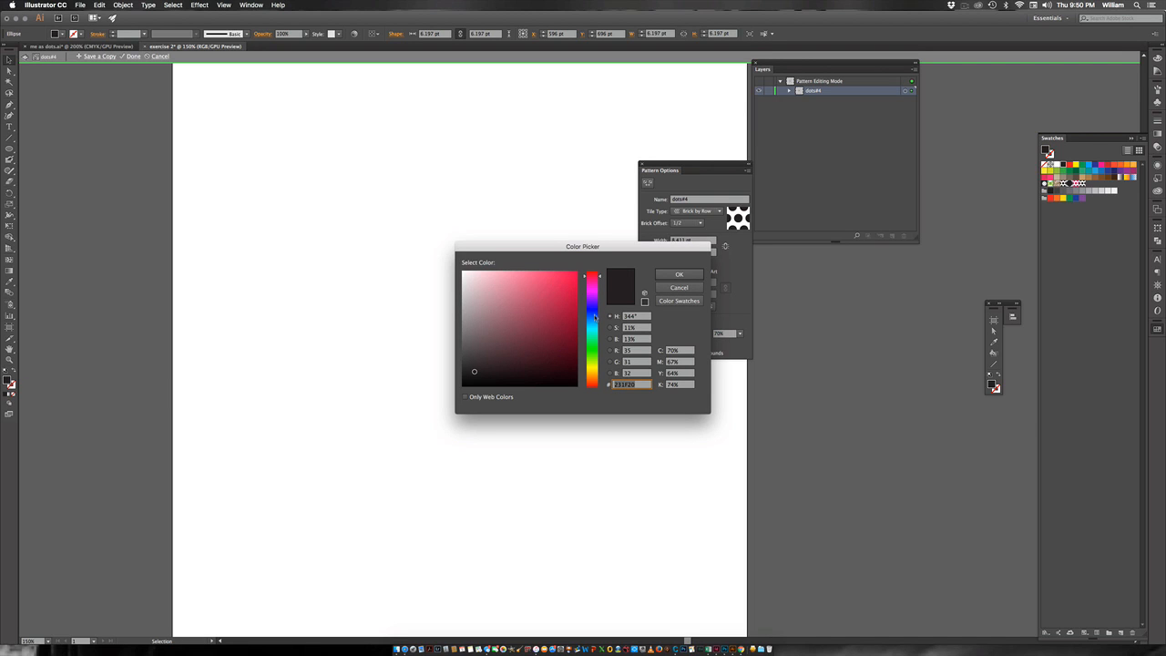
pyautogui.moveTo(594, 297)
pyautogui.mouseDown()
pyautogui.moveTo(597, 334)
pyautogui.moveTo(559, 295)
pyautogui.mouseUp()
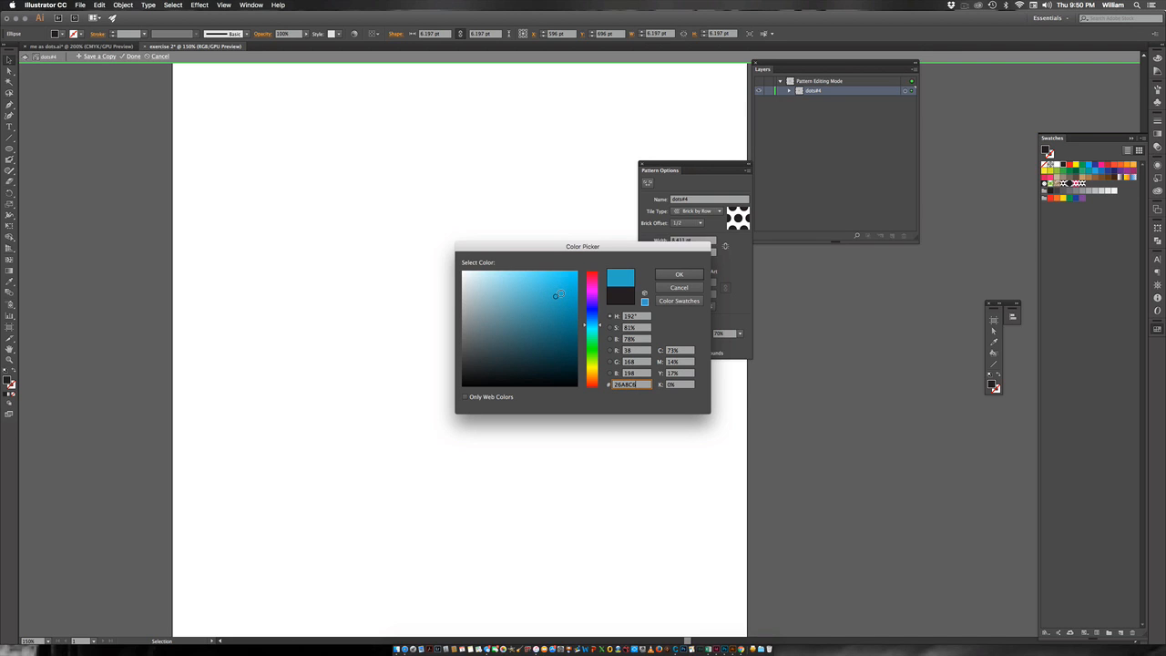
pyautogui.click(680, 274)
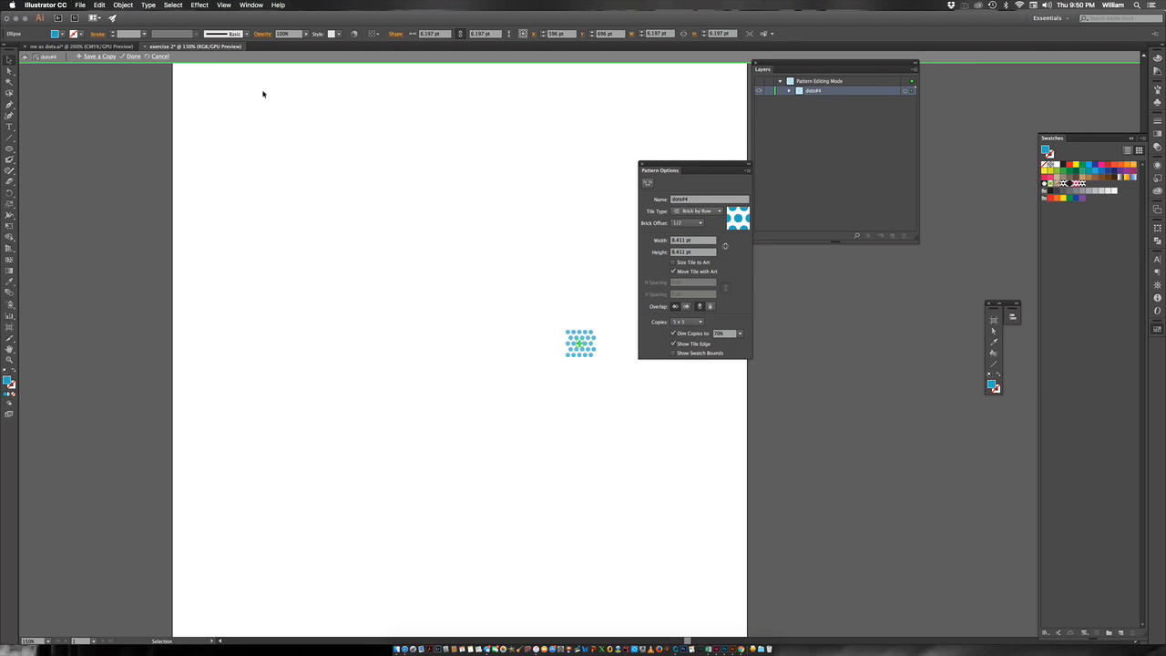
pyautogui.click(132, 56)
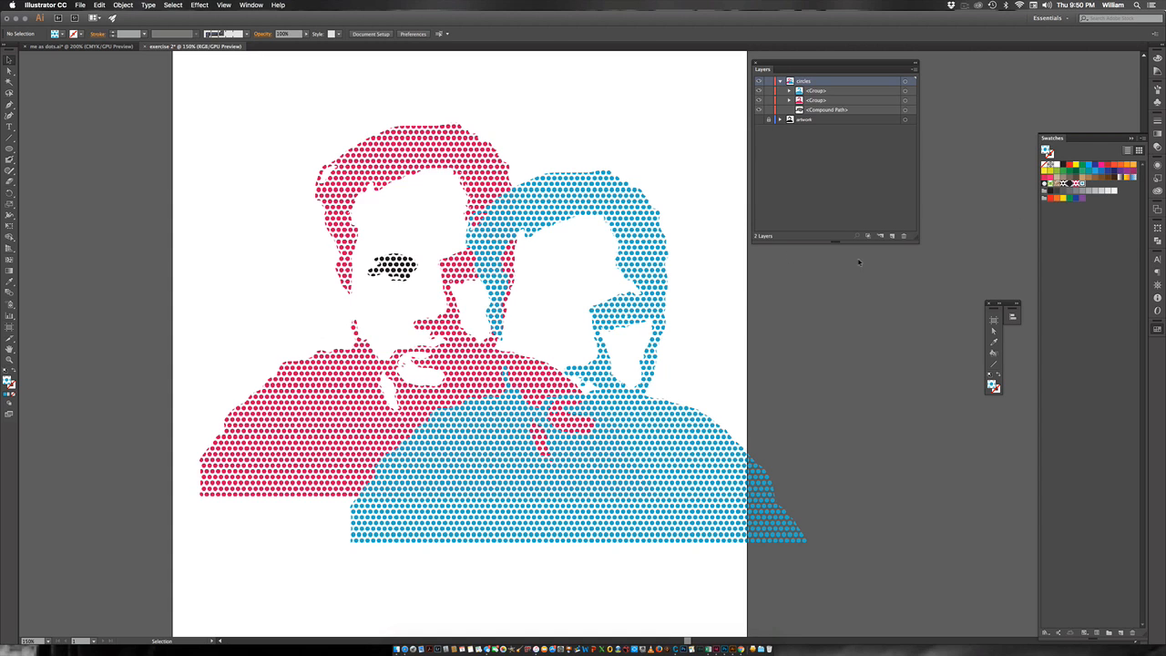
# Step: Overlay the blue portrait on the pink-red one, trying different offsets and shifting it to about X 288.4 pt, Y 638.1 pt
pyautogui.click(635, 212)
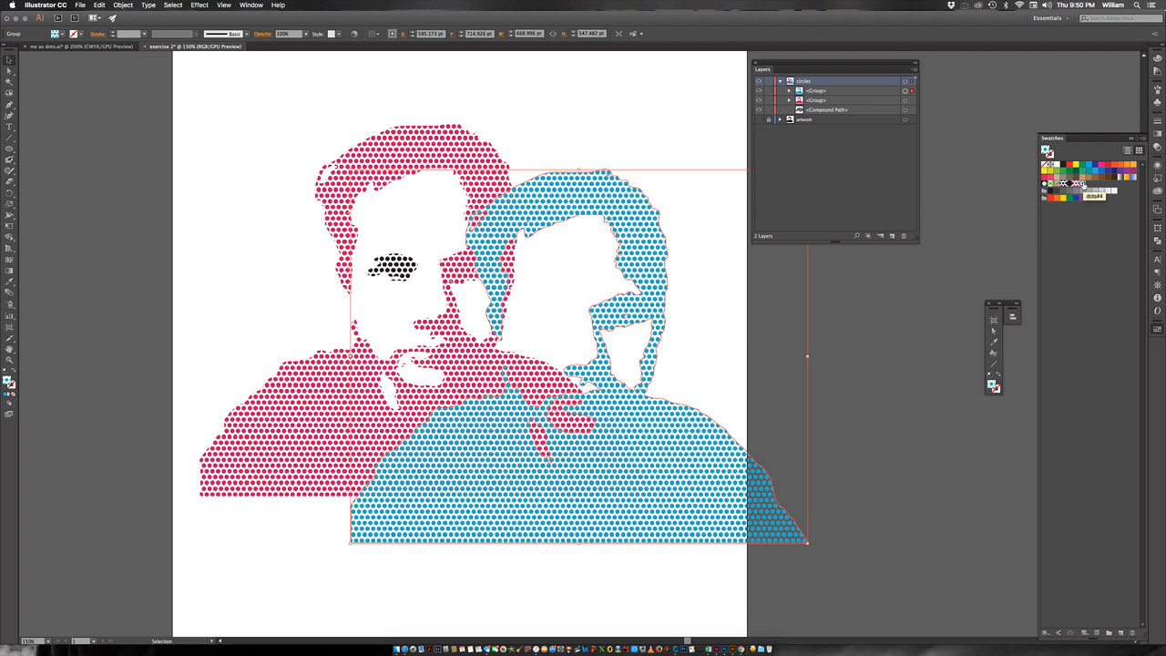
pyautogui.moveTo(606, 201); pyautogui.dragTo(449, 166)
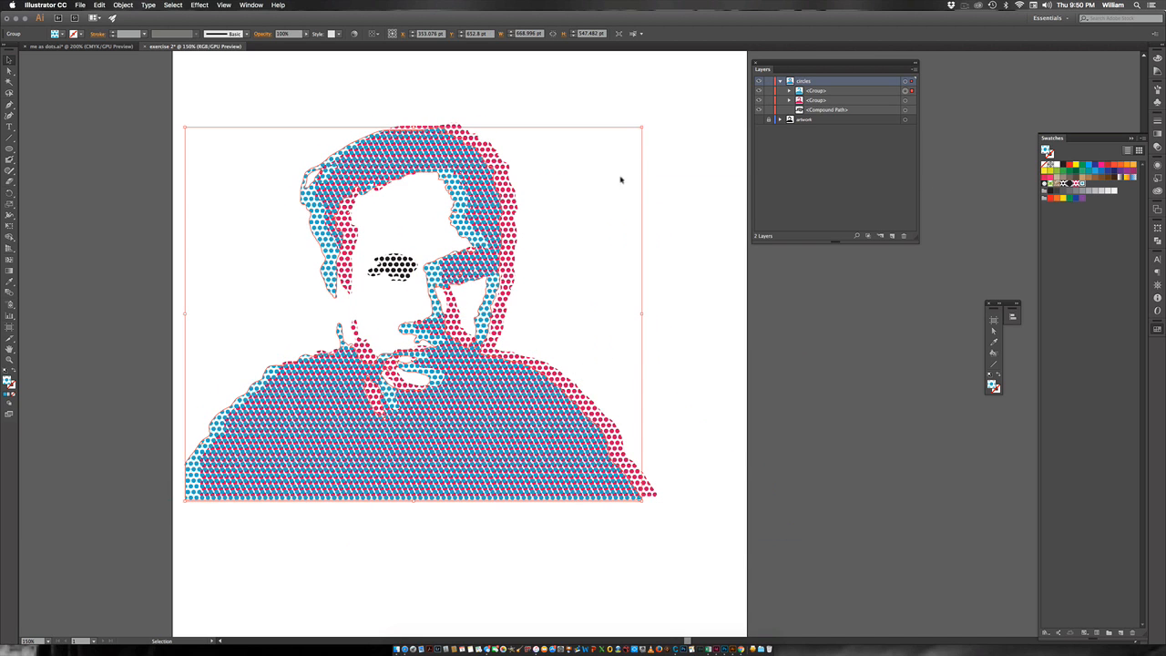
pyautogui.click(688, 118)
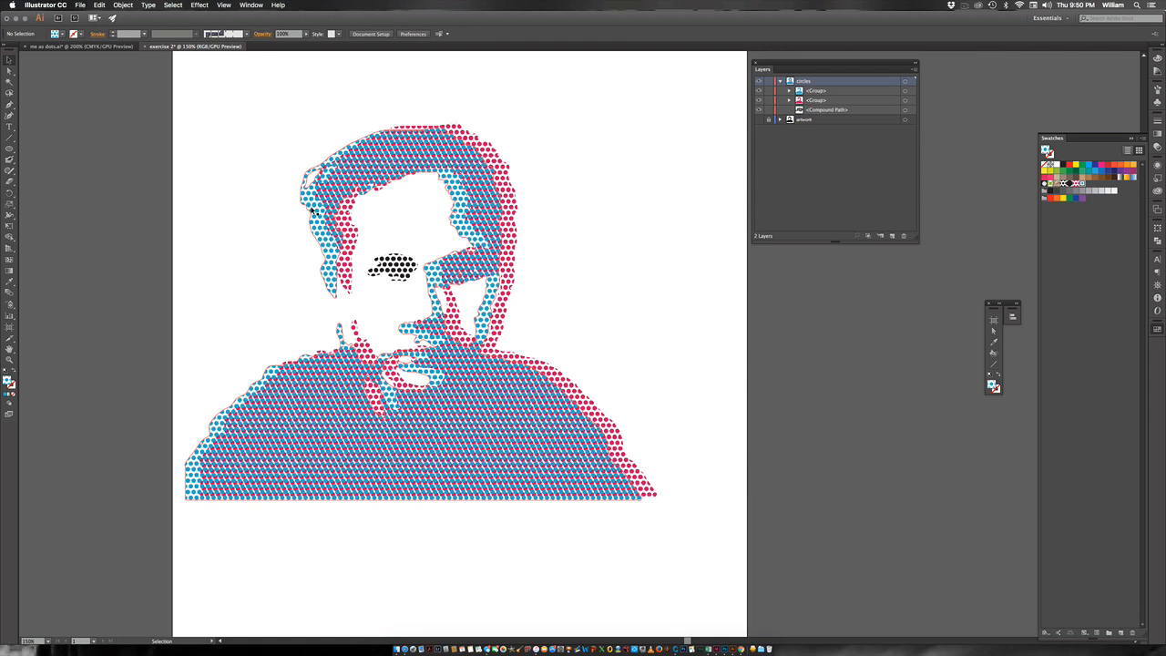
pyautogui.moveTo(374, 160); pyautogui.dragTo(329, 148)
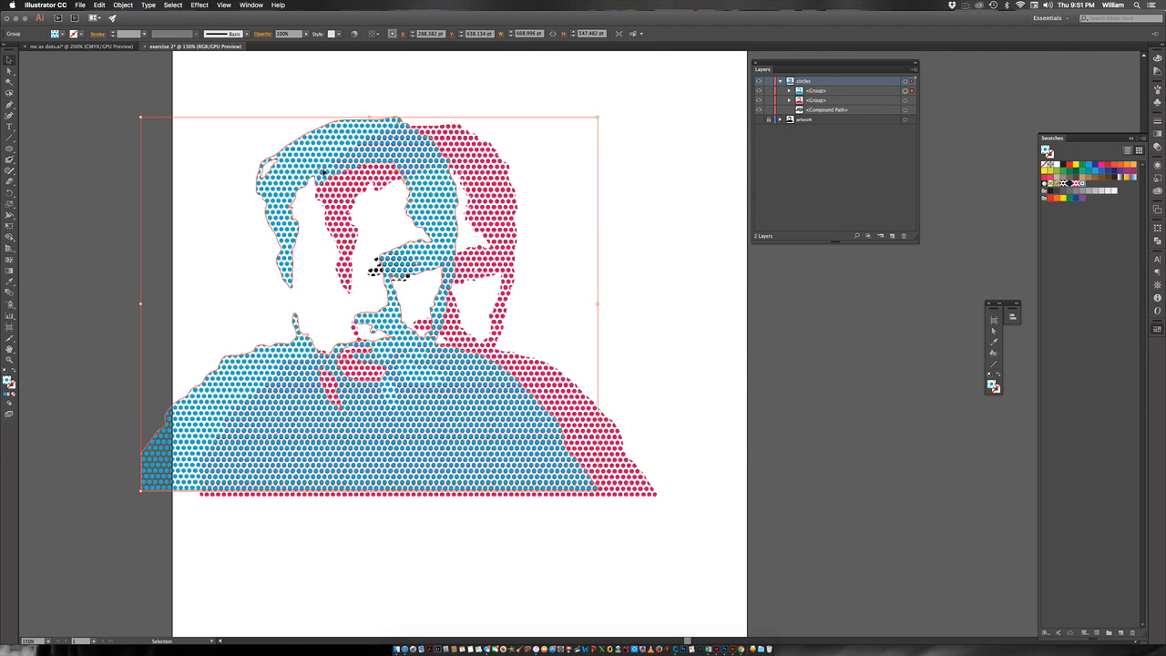
# Step: Try the blue portrait at different offsets over the pink-red one, shifting it to about X 240.4 pt, Y 617.1 pt
pyautogui.moveTo(264, 125); pyautogui.dragTo(427, 164)
pyautogui.moveTo(543, 199); pyautogui.dragTo(468, 163)
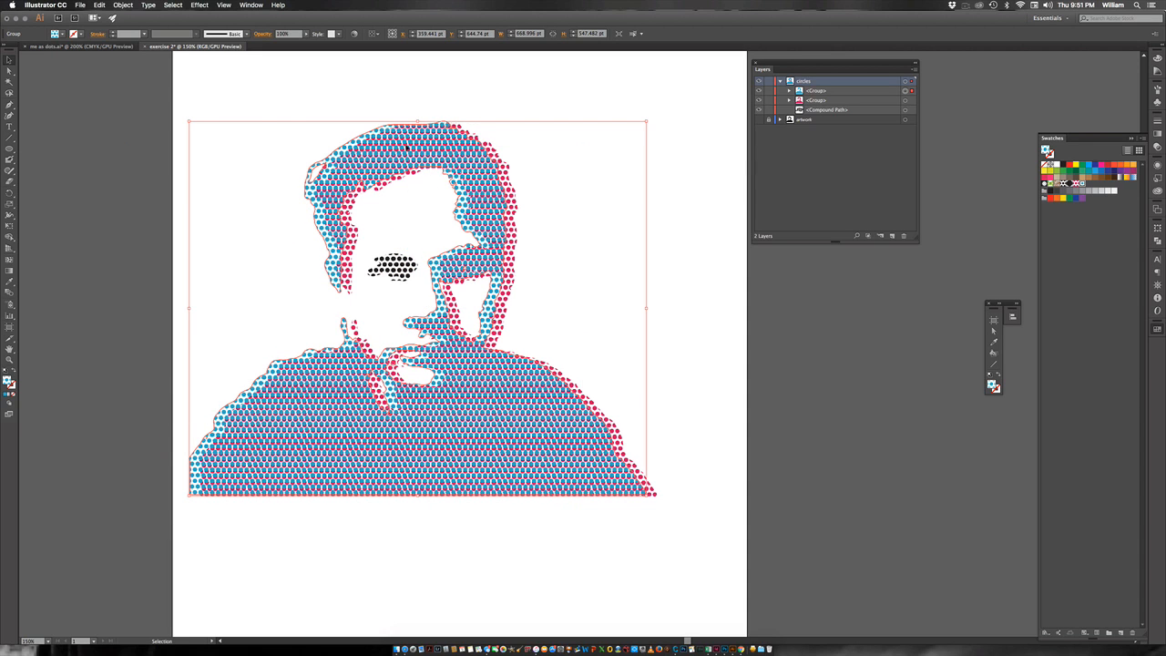
pyautogui.moveTo(358, 144); pyautogui.dragTo(277, 126)
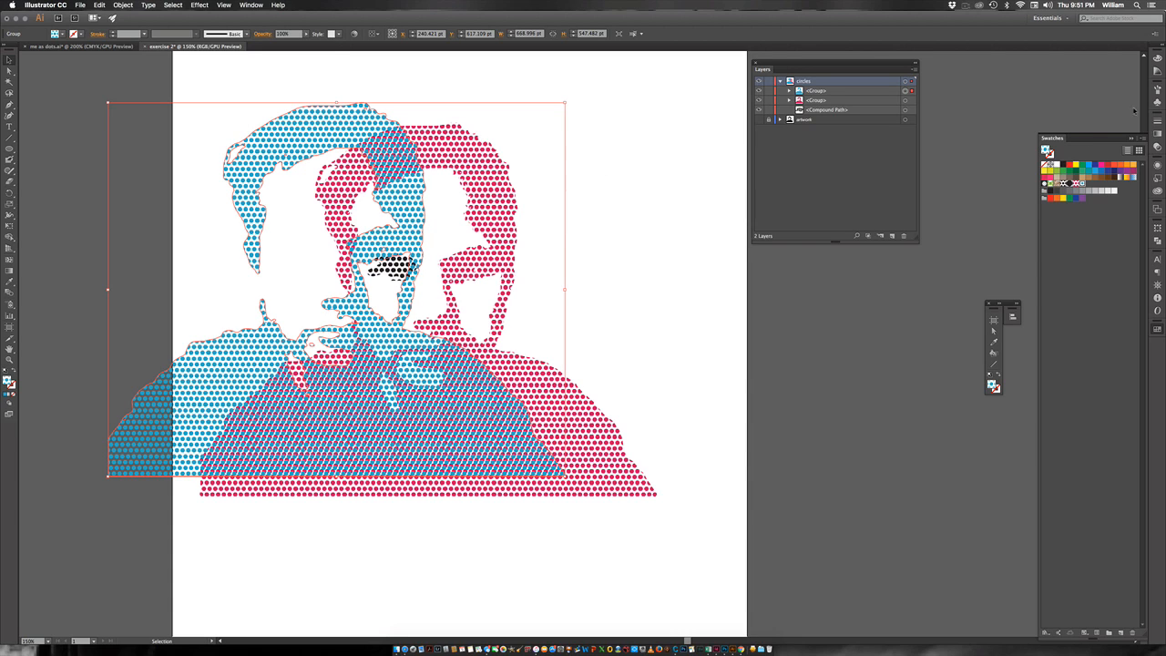
# Step: Set the selected blue portrait group's blending mode to Multiply at 100% opacity using its Appearance settings
pyautogui.click(1132, 138)
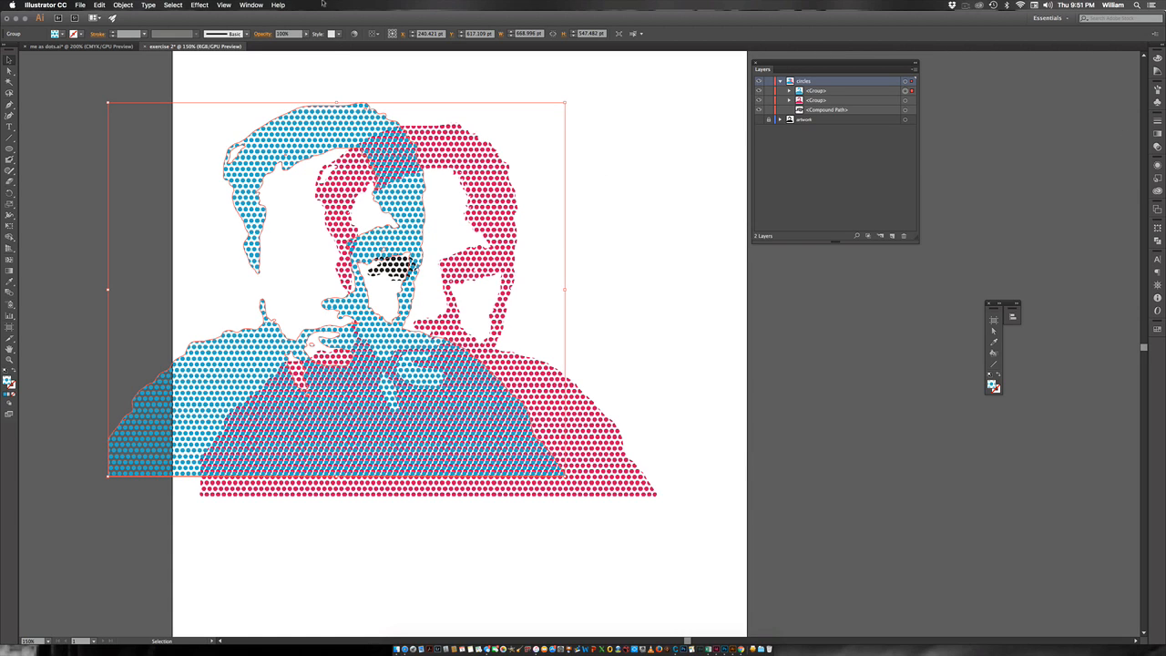
pyautogui.click(252, 5)
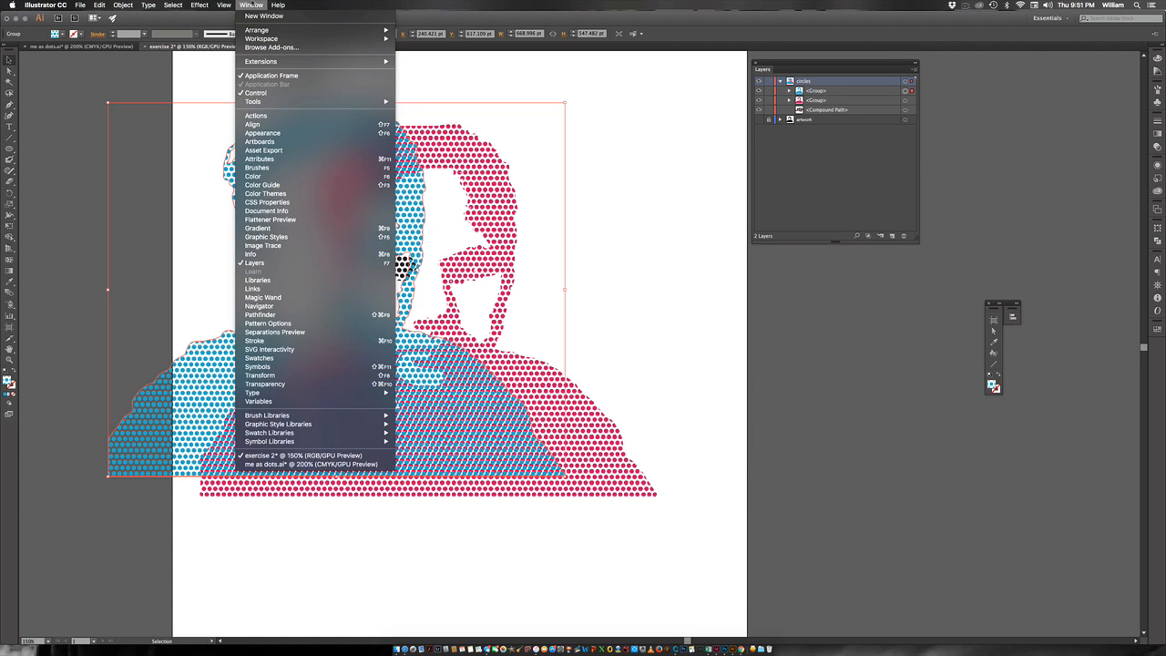
pyautogui.click(266, 134)
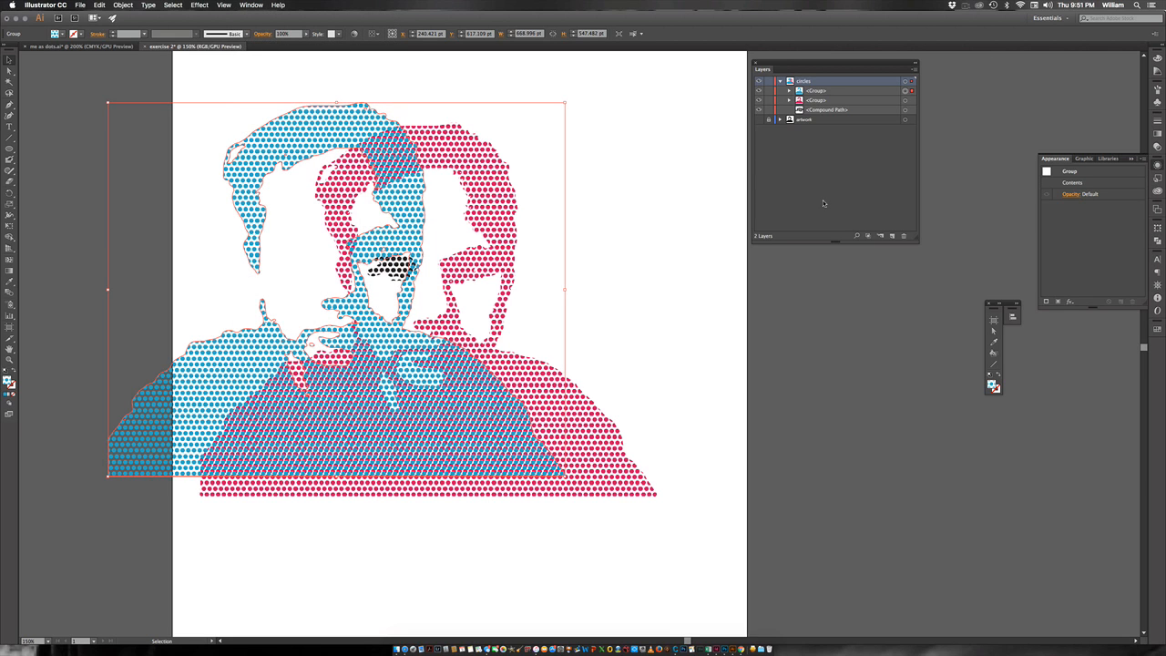
pyautogui.click(1075, 196)
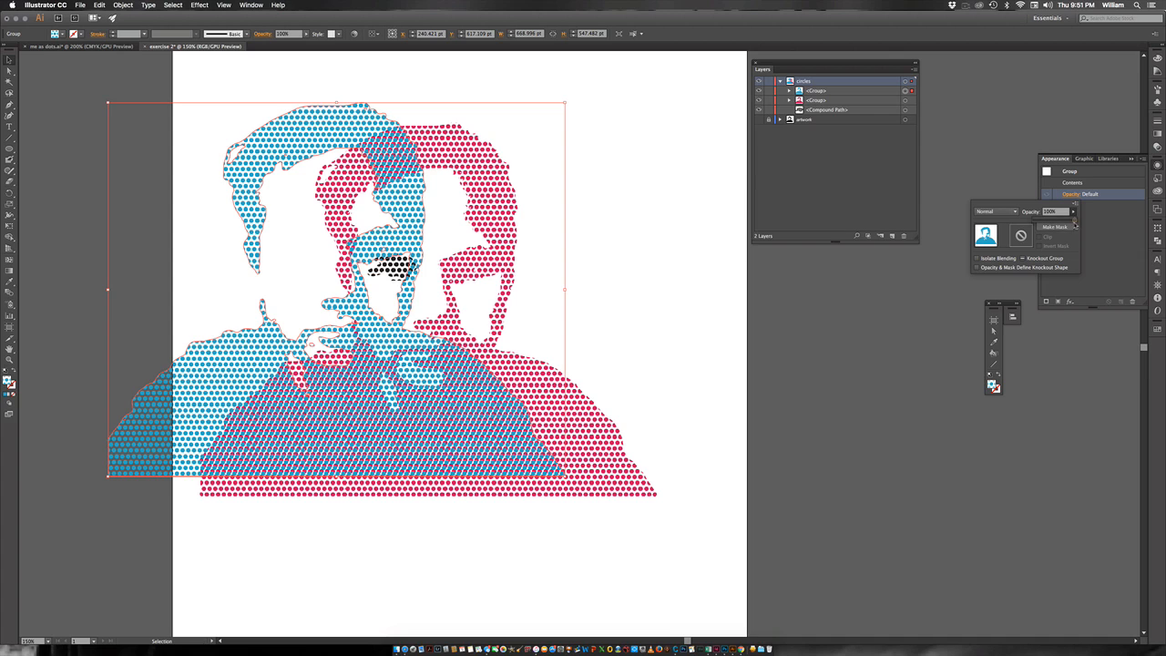
pyautogui.moveTo(1075, 221)
pyautogui.mouseDown()
pyautogui.moveTo(1020, 223)
pyautogui.moveTo(1091, 223)
pyautogui.mouseUp()
pyautogui.click(1016, 213)
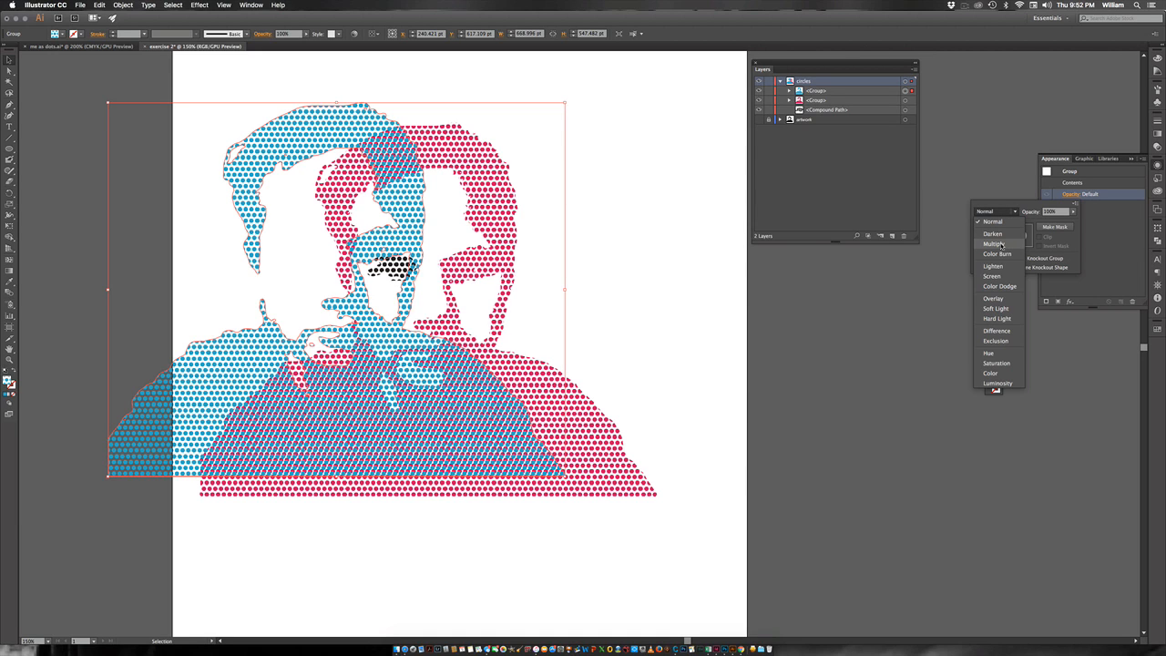
pyautogui.click(1001, 244)
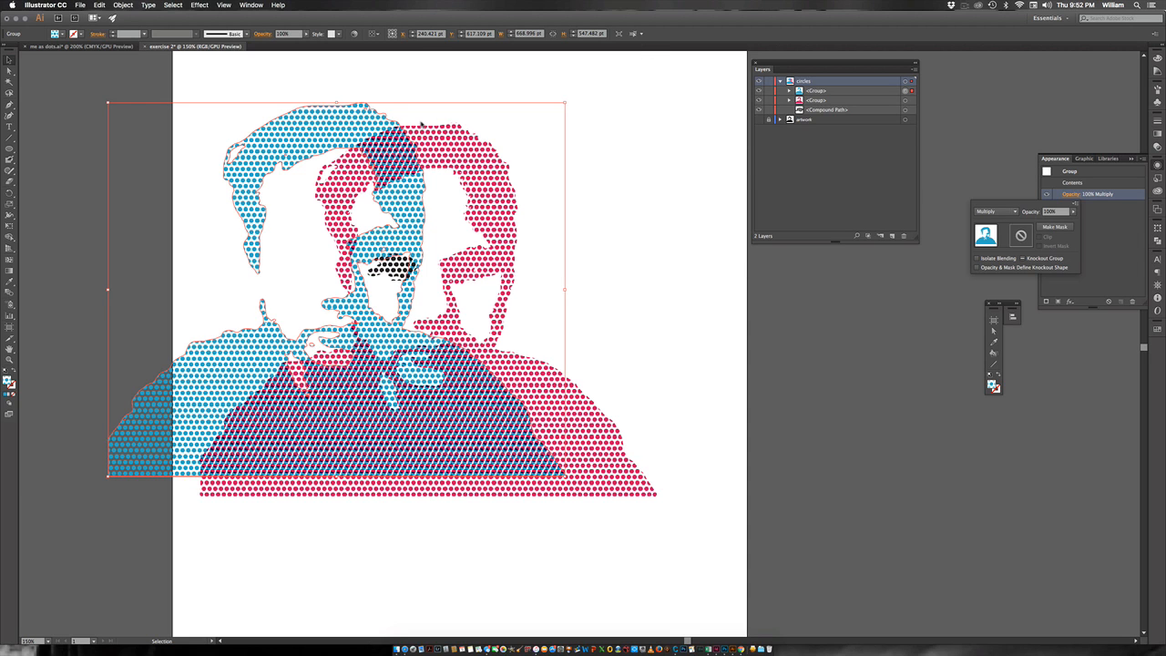
# Step: Nudge the blue portrait to about X 238.9 pt, Y 622.8 pt so its dots nearly coincide with the pink-red dots
pyautogui.press('super+space')
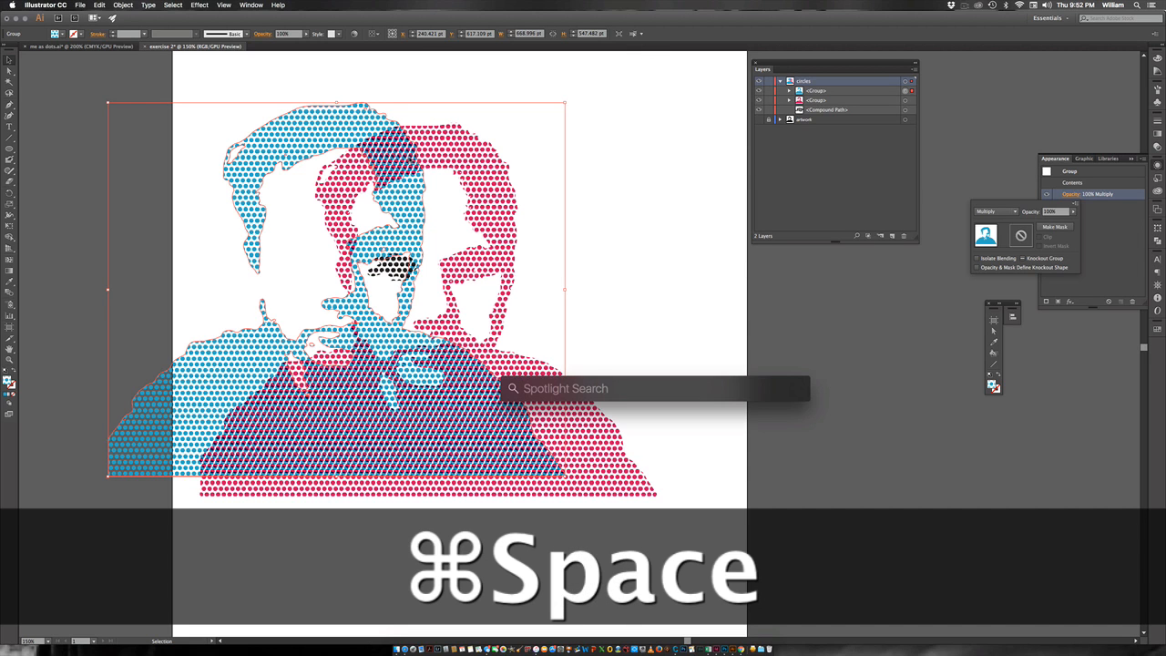
pyautogui.press('super+space')
pyautogui.moveTo(369, 139); pyautogui.dragTo(465, 187)
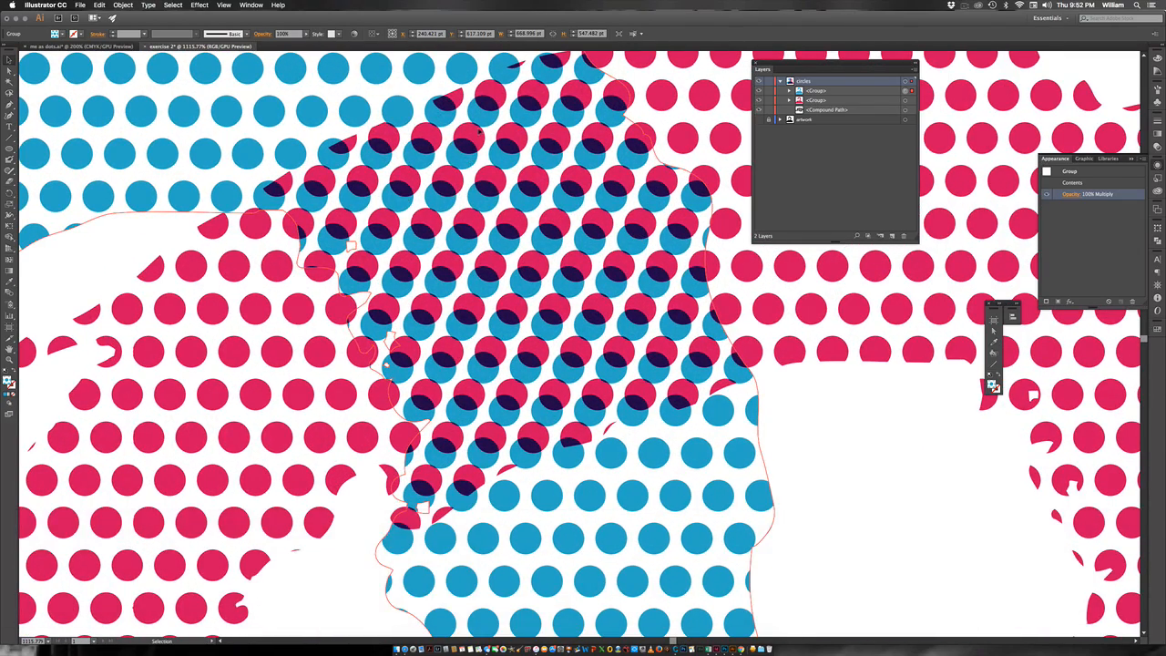
pyautogui.moveTo(480, 131); pyautogui.dragTo(463, 185)
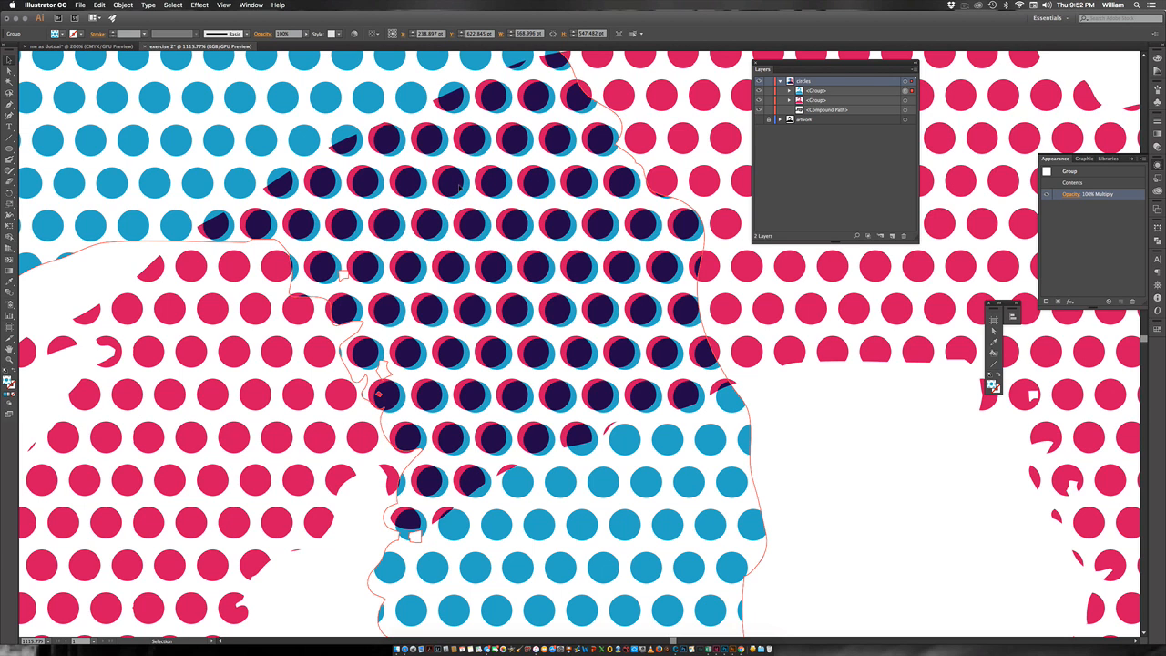
# Step: Examine the multiplied overlap of the blue and pink-red dots across the whole portrait with nothing selected
pyautogui.keyDown('alt'); pyautogui.keyDown('super'); pyautogui.click(504, 256); pyautogui.keyUp('super'); pyautogui.keyUp('alt')
pyautogui.keyDown('alt'); pyautogui.keyDown('super'); pyautogui.click(502, 257); pyautogui.keyUp('super'); pyautogui.keyUp('alt')
pyautogui.keyDown('alt'); pyautogui.keyDown('super'); pyautogui.click(577, 351); pyautogui.keyUp('super'); pyautogui.keyUp('alt')
pyautogui.keyDown('alt'); pyautogui.keyDown('super'); pyautogui.click(585, 354); pyautogui.keyUp('super'); pyautogui.keyUp('alt')
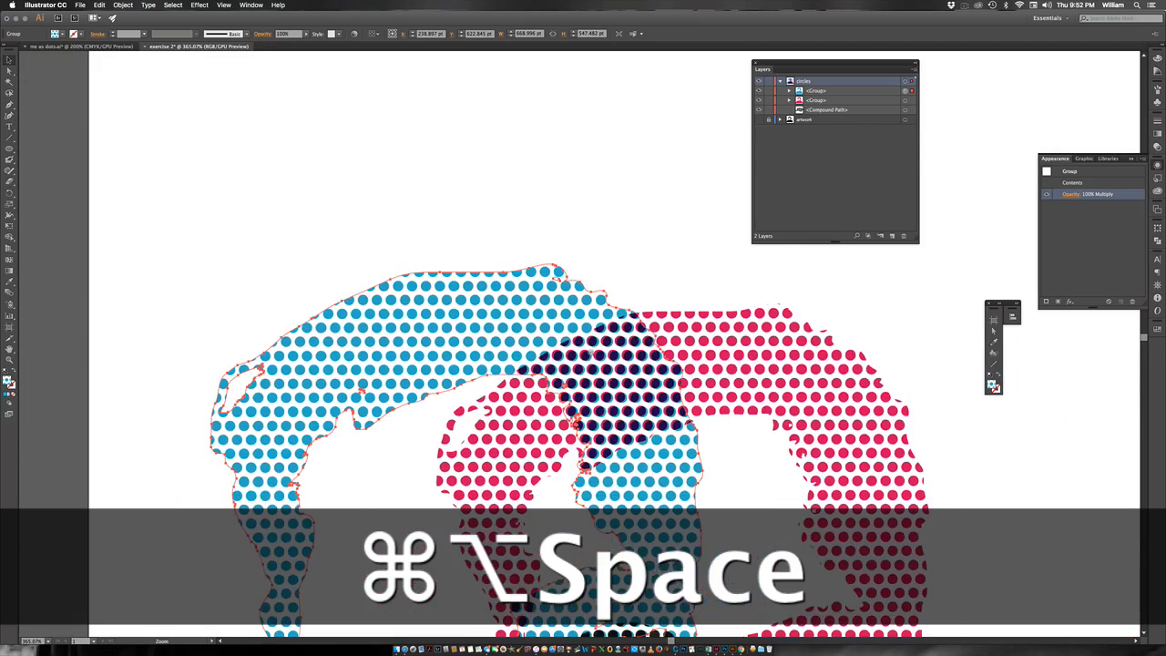
pyautogui.moveTo(601, 385); pyautogui.dragTo(458, 37)
pyautogui.keyDown('alt'); pyautogui.keyDown('super'); pyautogui.click(502, 319); pyautogui.keyUp('super'); pyautogui.keyUp('alt')
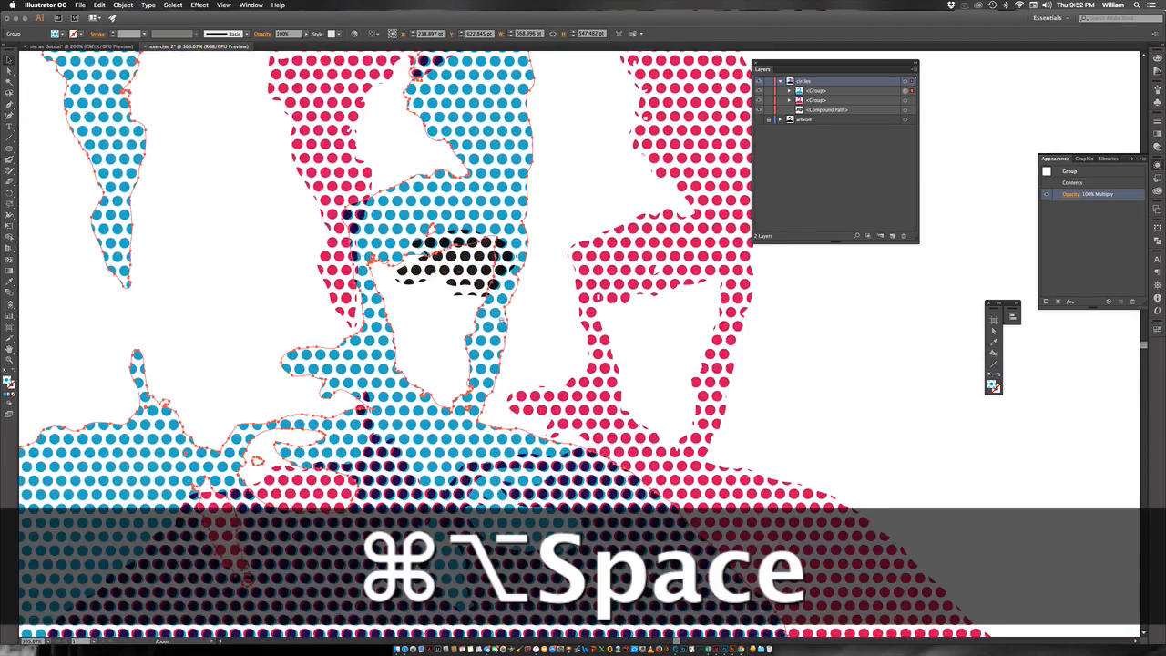
pyautogui.keyDown('alt'); pyautogui.keyDown('super'); pyautogui.click(502, 319); pyautogui.keyUp('super'); pyautogui.keyUp('alt')
pyautogui.keyDown('alt'); pyautogui.keyDown('super'); pyautogui.click(502, 319); pyautogui.keyUp('super'); pyautogui.keyUp('alt')
pyautogui.keyDown('alt'); pyautogui.keyDown('super'); pyautogui.click(590, 404); pyautogui.keyUp('super'); pyautogui.keyUp('alt')
pyautogui.keyDown('alt'); pyautogui.keyDown('super'); pyautogui.click(556, 340); pyautogui.keyUp('super'); pyautogui.keyUp('alt')
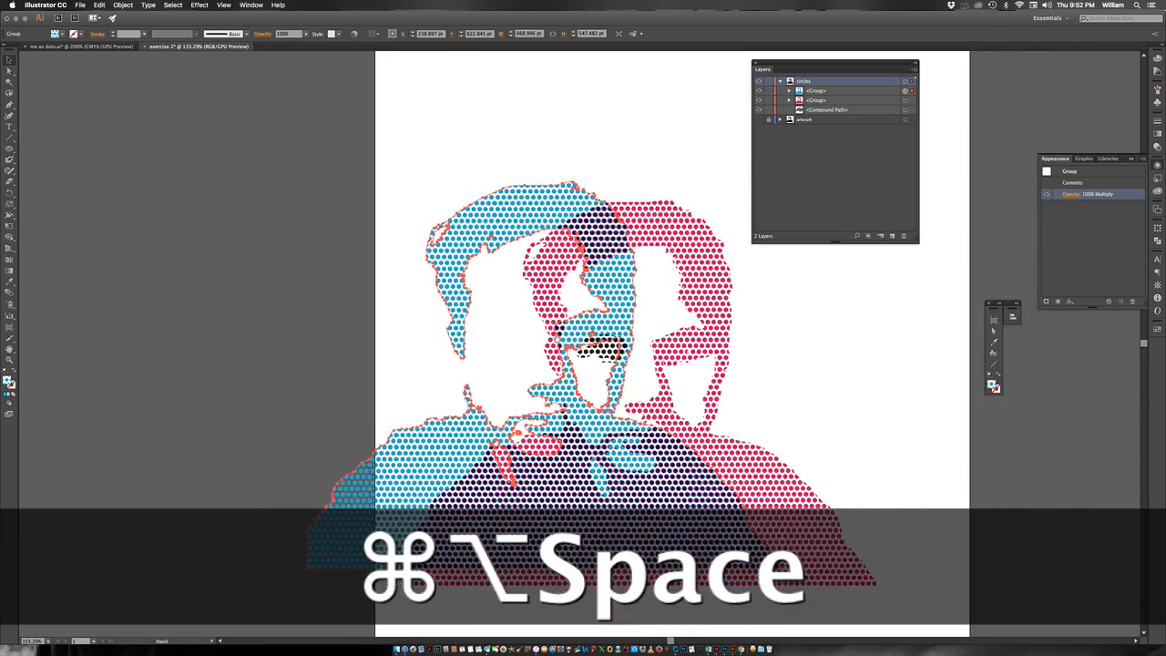
pyautogui.click(865, 510)
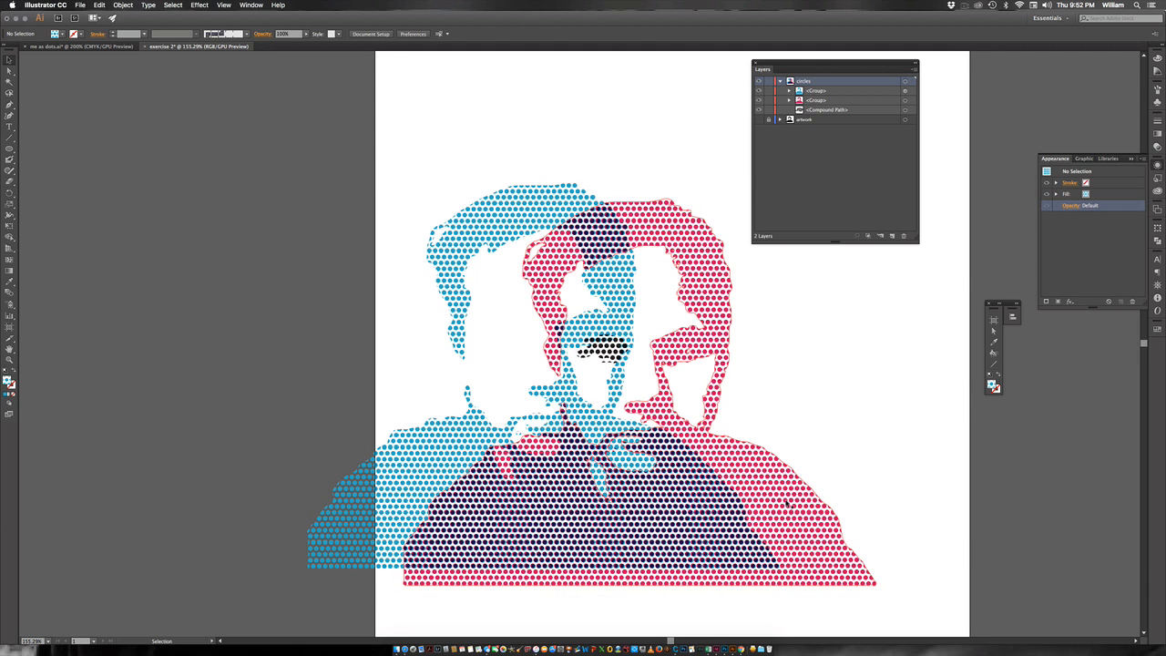
# Step: Select the pink-red portrait group and set its blending mode to Multiply as well
pyautogui.click(790, 506)
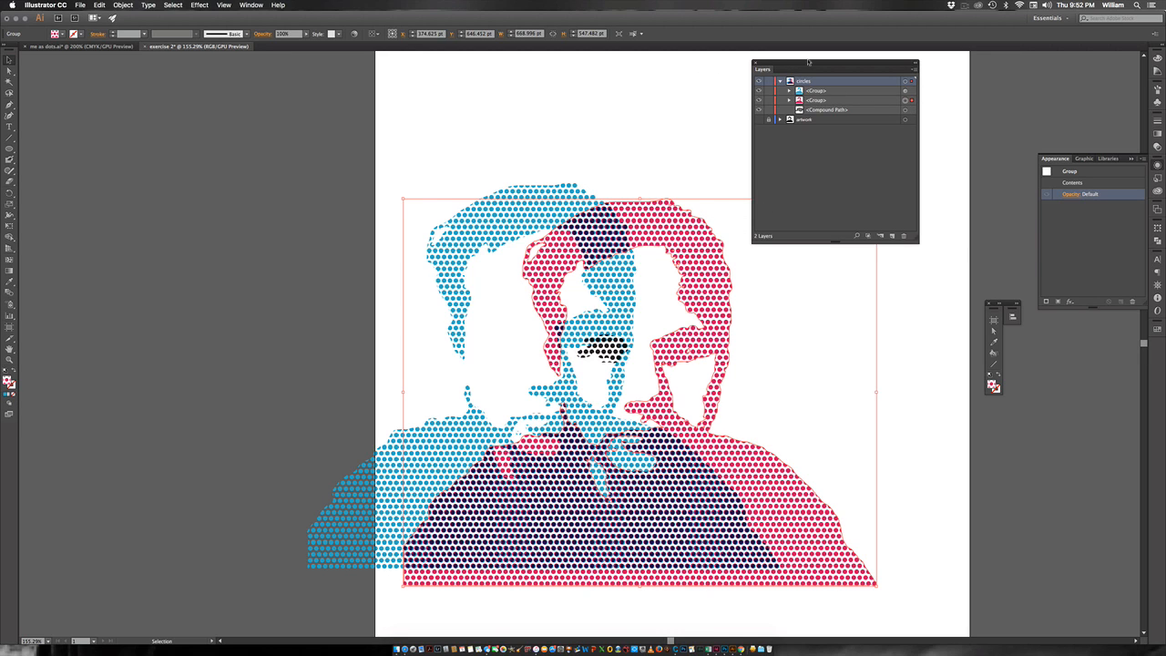
pyautogui.moveTo(808, 62)
pyautogui.mouseDown()
pyautogui.moveTo(871, 64)
pyautogui.moveTo(825, 63)
pyautogui.mouseUp()
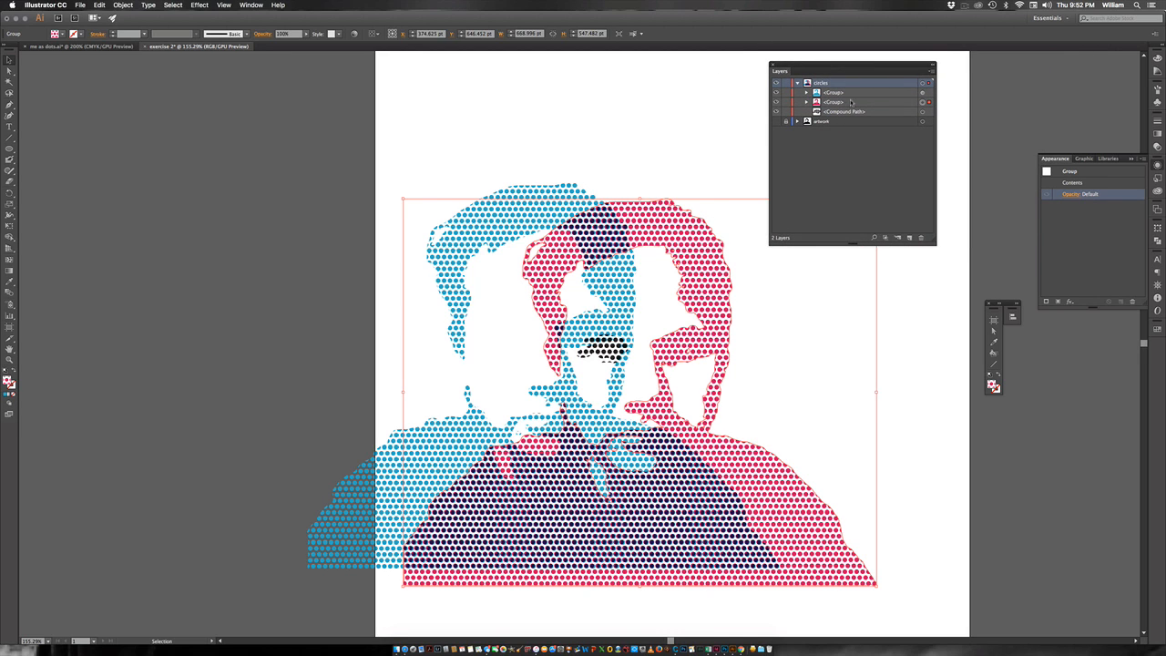
pyautogui.click(929, 103)
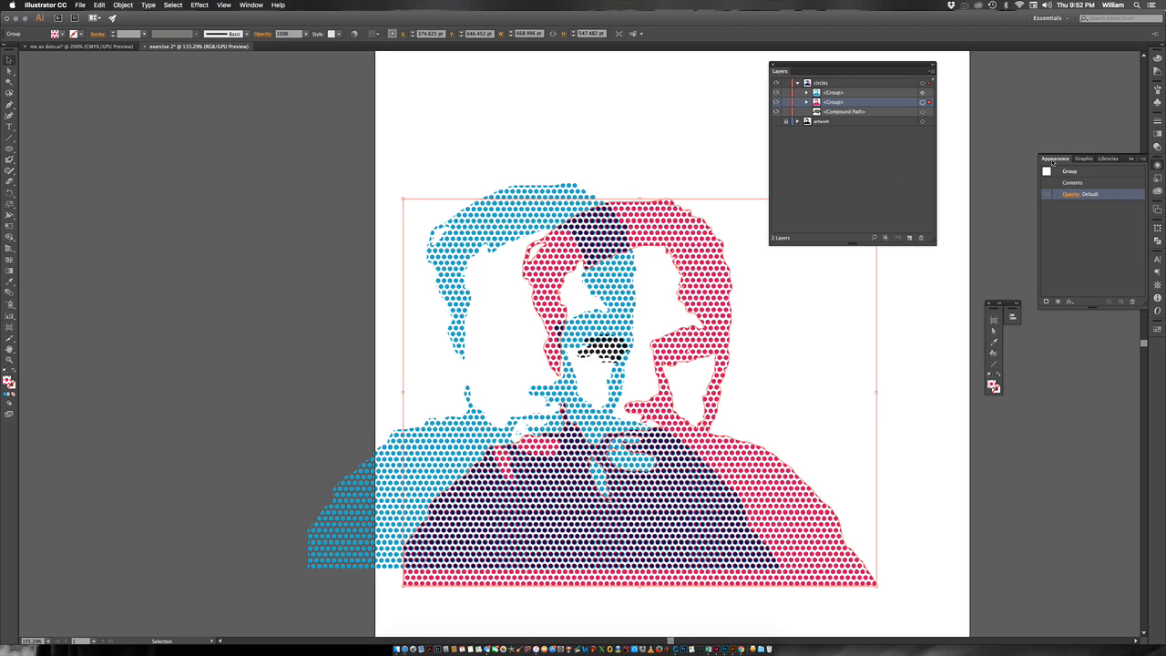
pyautogui.click(1073, 194)
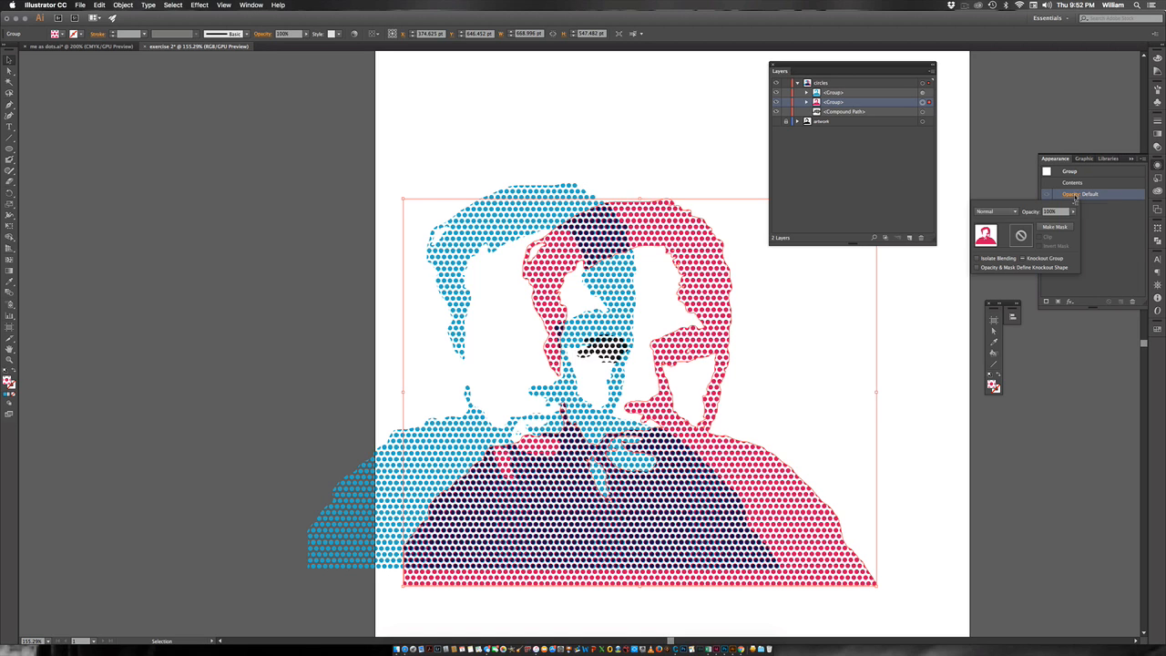
pyautogui.click(1007, 214)
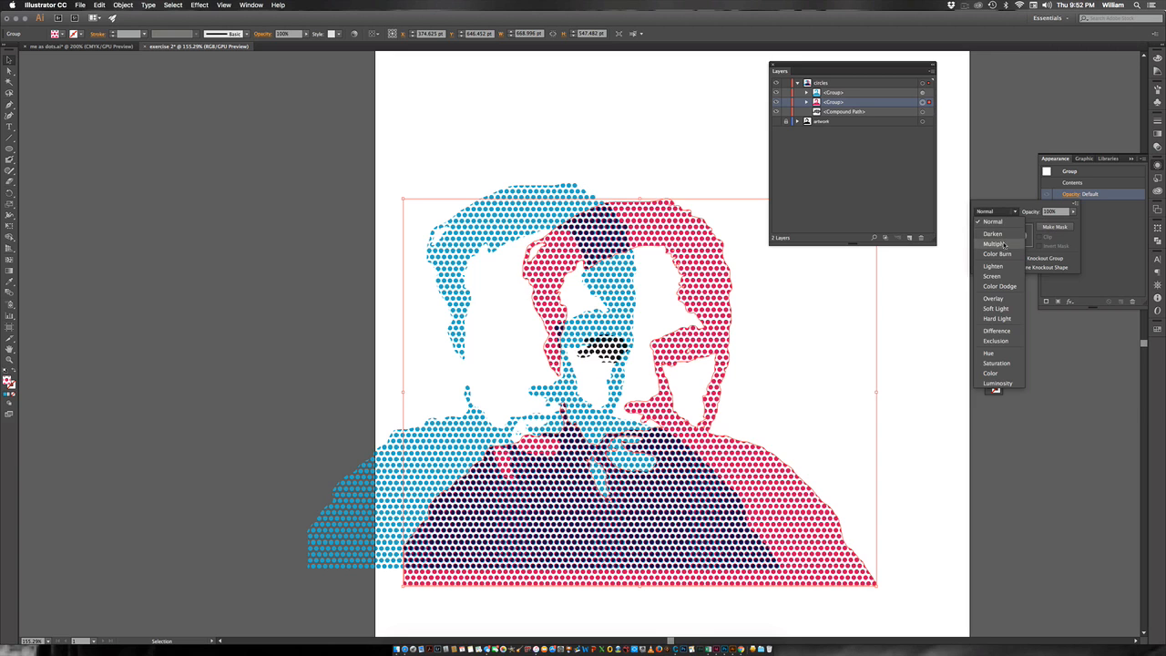
pyautogui.click(1002, 244)
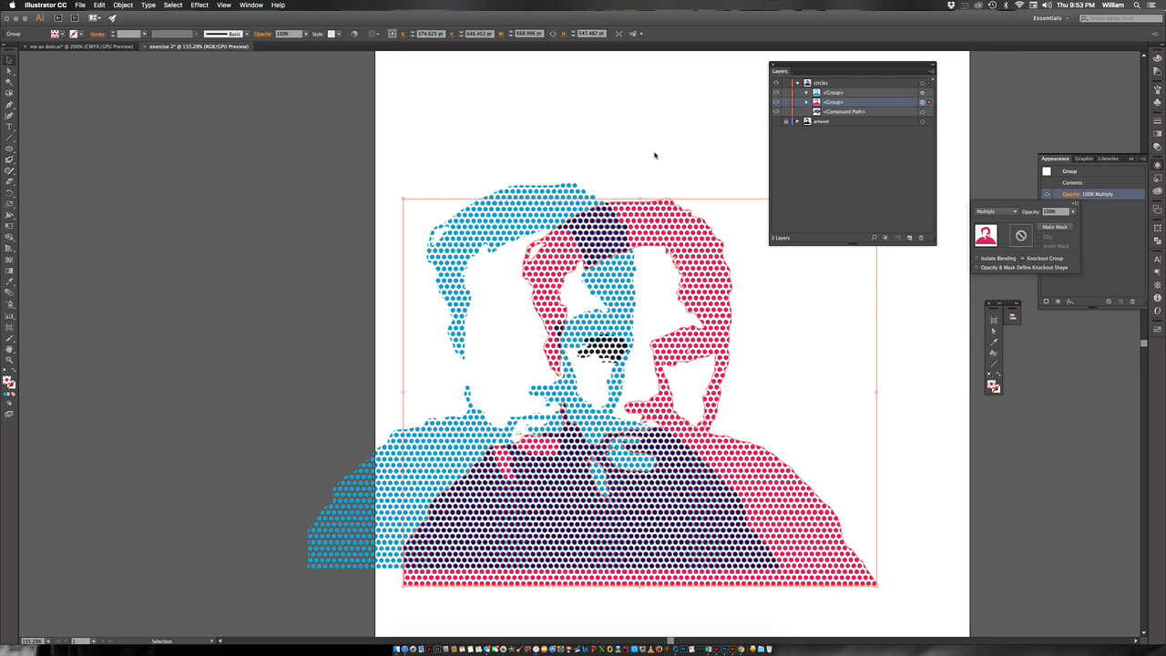
# Step: Move the pink-red portrait to about X 368.8 pt, Y 649.6 pt and overlay the blue one slightly above and to its right
pyautogui.moveTo(697, 270); pyautogui.dragTo(872, 342)
pyautogui.moveTo(549, 214); pyautogui.dragTo(624, 239)
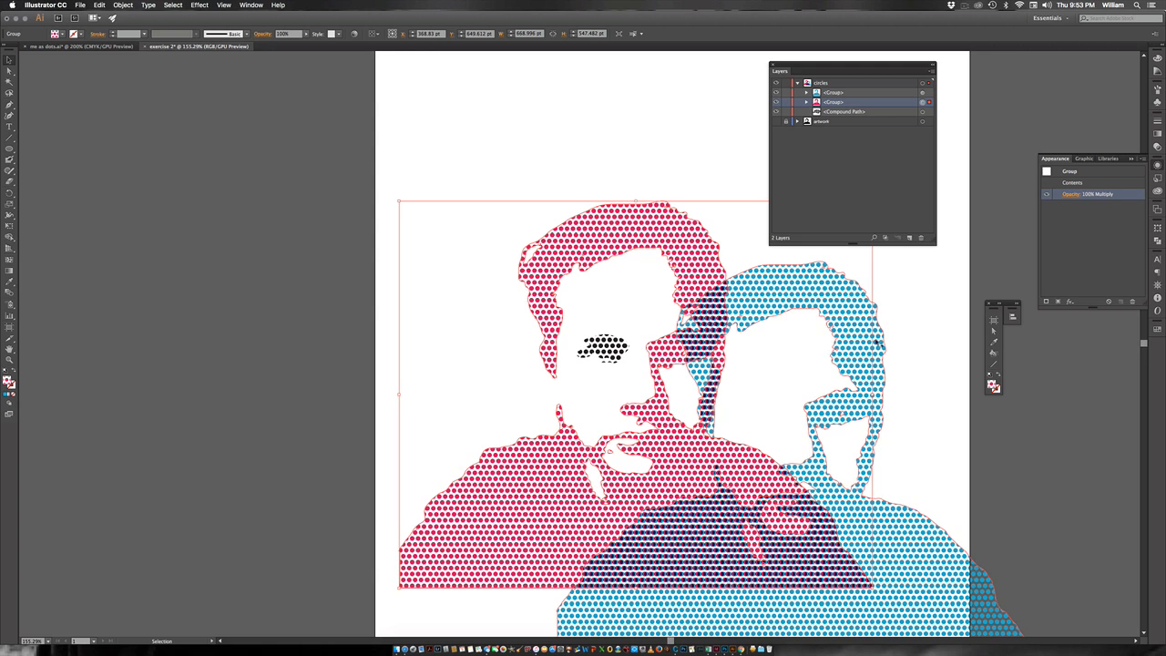
pyautogui.click(942, 600)
pyautogui.moveTo(943, 618); pyautogui.dragTo(793, 544)
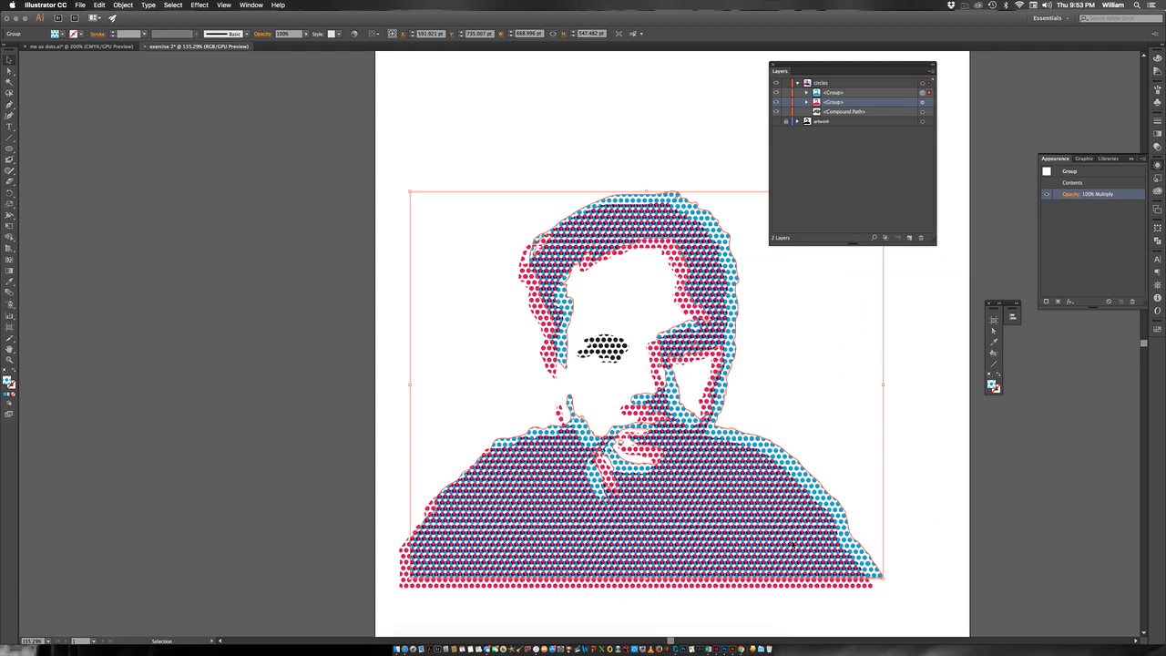
pyautogui.click(863, 384)
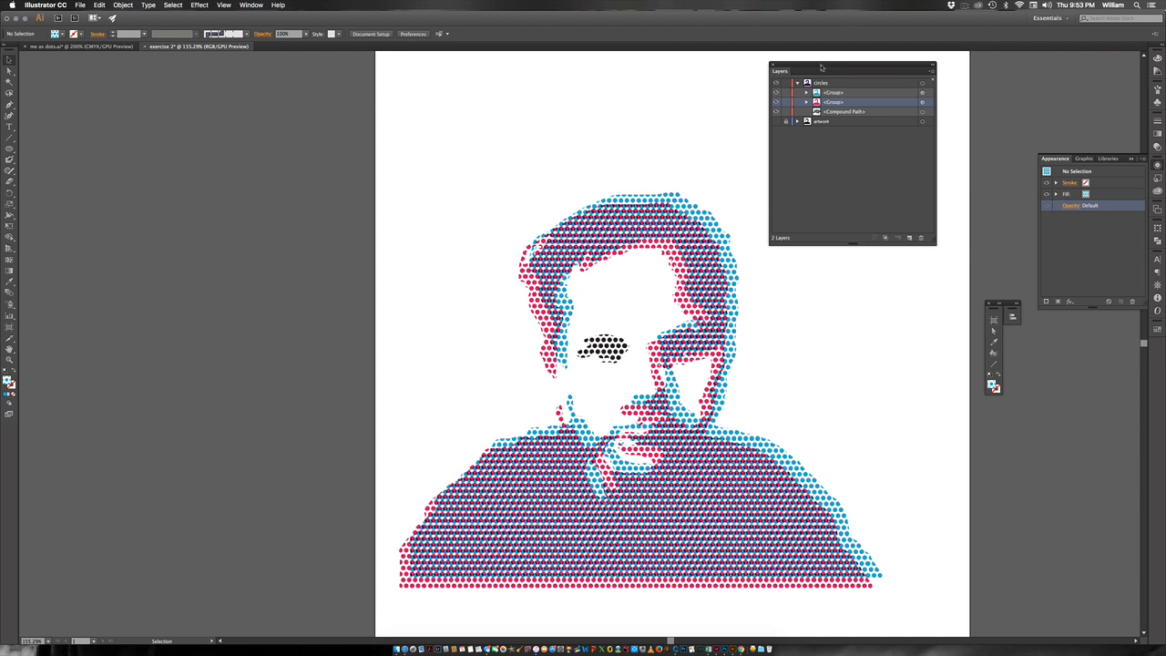
# Step: Examine the overlaid dotted portraits at reduced size and again close up, keeping the Layers panel clear of the artwork
pyautogui.moveTo(821, 67); pyautogui.dragTo(948, 62)
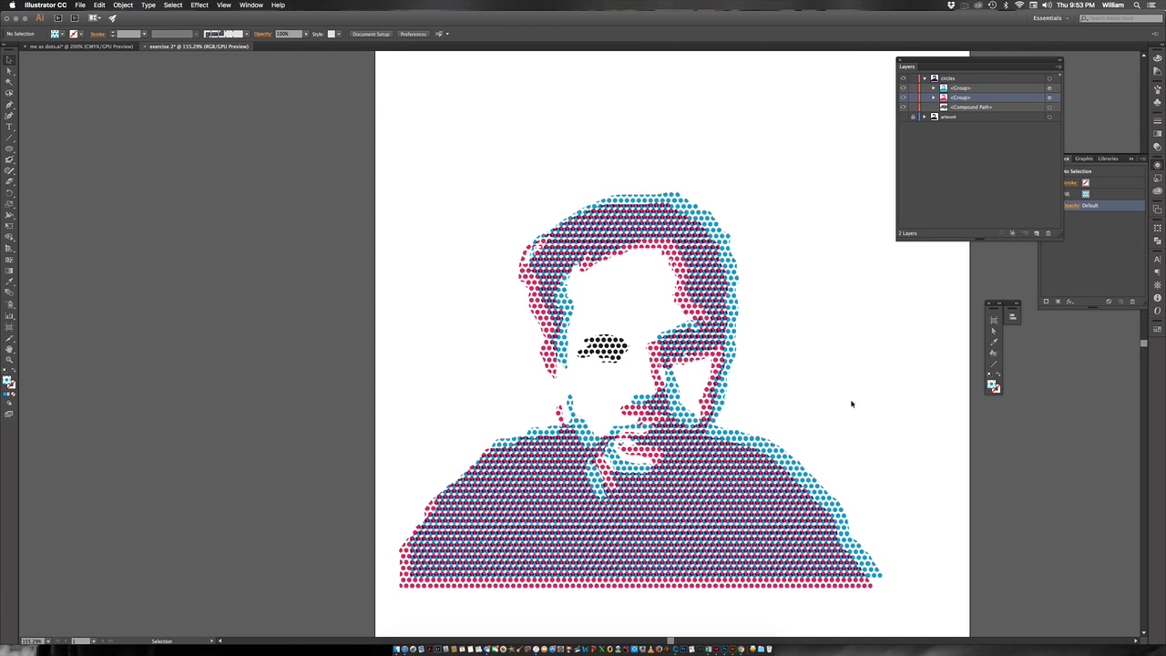
pyautogui.moveTo(821, 435); pyautogui.dragTo(640, 357)
pyautogui.keyDown('alt'); pyautogui.keyDown('super'); pyautogui.click(634, 365); pyautogui.keyUp('super'); pyautogui.keyUp('alt')
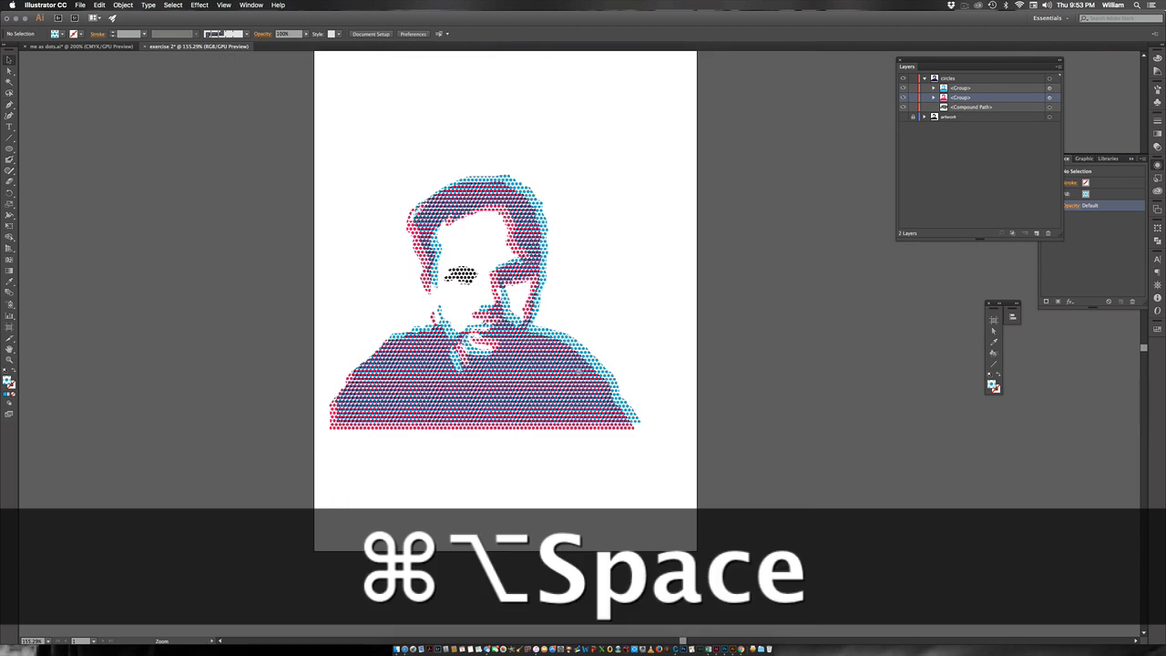
pyautogui.keyDown('alt'); pyautogui.keyDown('super'); pyautogui.click(530, 378); pyautogui.keyUp('super'); pyautogui.keyUp('alt')
pyautogui.moveTo(531, 381); pyautogui.dragTo(547, 375)
pyautogui.keyDown('alt'); pyautogui.keyDown('super'); pyautogui.click(604, 356); pyautogui.keyUp('super'); pyautogui.keyUp('alt')
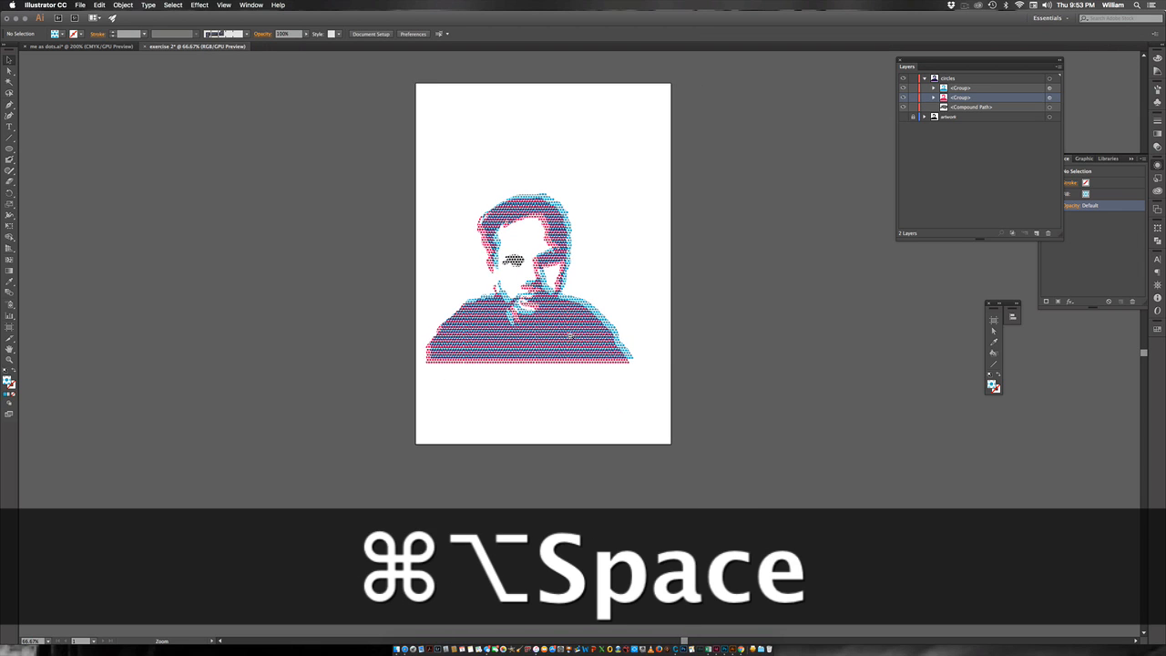
pyautogui.keyDown('alt'); pyautogui.keyDown('super'); pyautogui.click(569, 334); pyautogui.keyUp('super'); pyautogui.keyUp('alt')
pyautogui.keyDown('alt'); pyautogui.keyDown('super'); pyautogui.click(576, 337); pyautogui.keyUp('super'); pyautogui.keyUp('alt')
pyautogui.keyDown('alt'); pyautogui.keyDown('super'); pyautogui.click(587, 346); pyautogui.keyUp('super'); pyautogui.keyUp('alt')
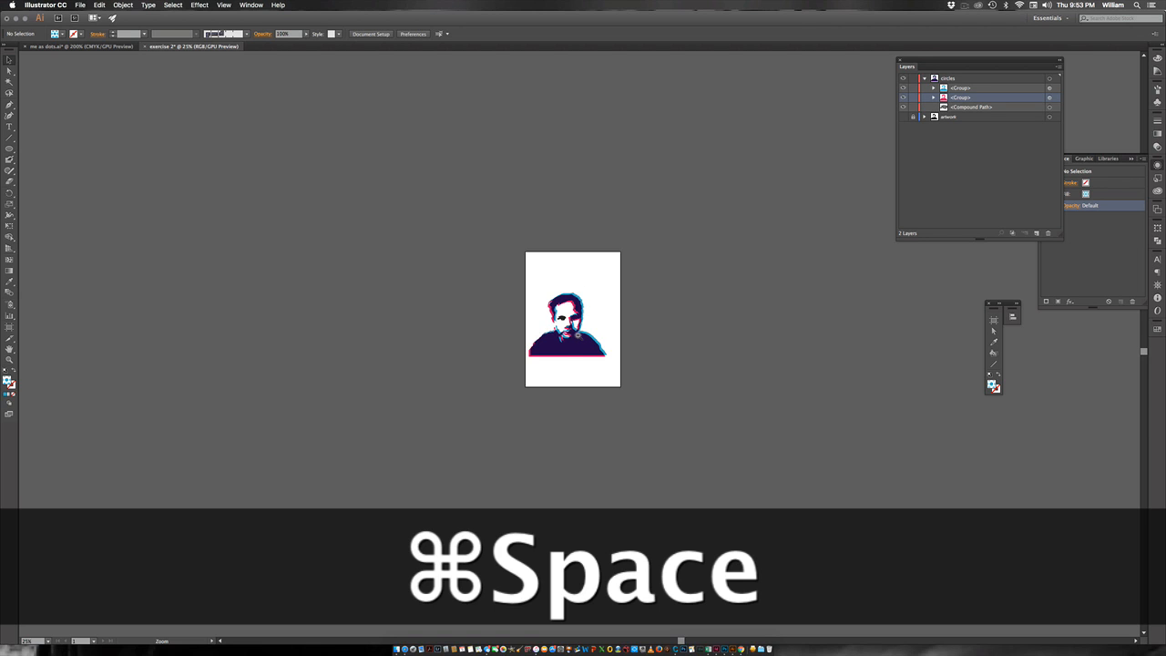
pyautogui.moveTo(576, 333); pyautogui.dragTo(582, 339)
pyautogui.moveTo(546, 290); pyautogui.dragTo(543, 293)
pyautogui.moveTo(609, 351); pyautogui.dragTo(635, 340)
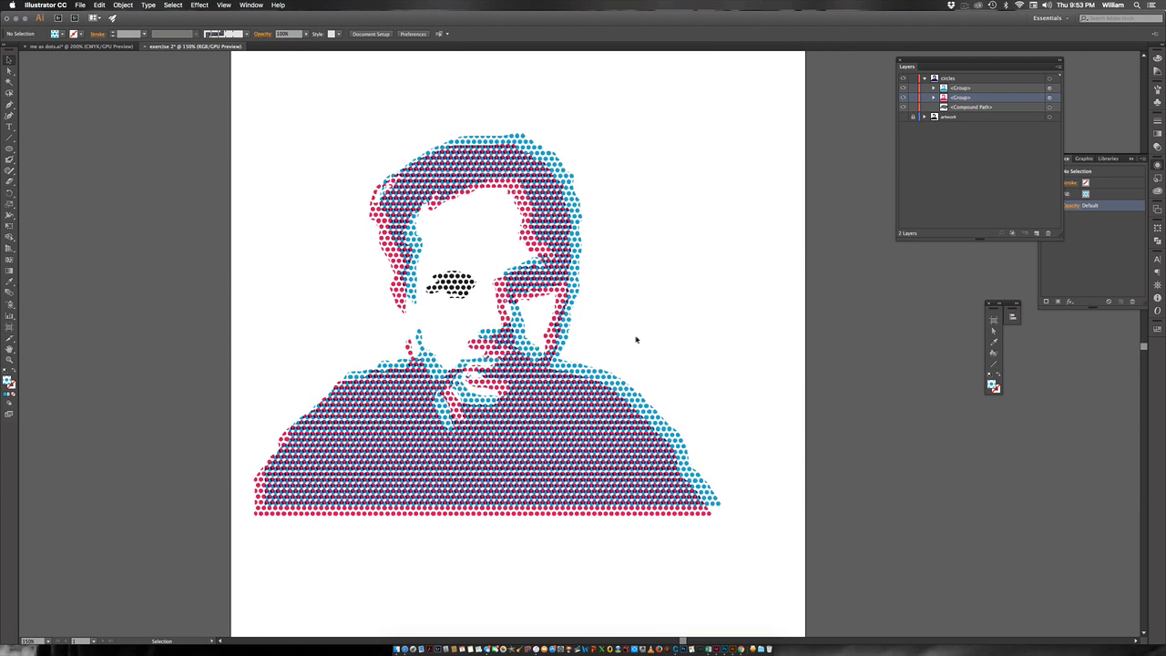